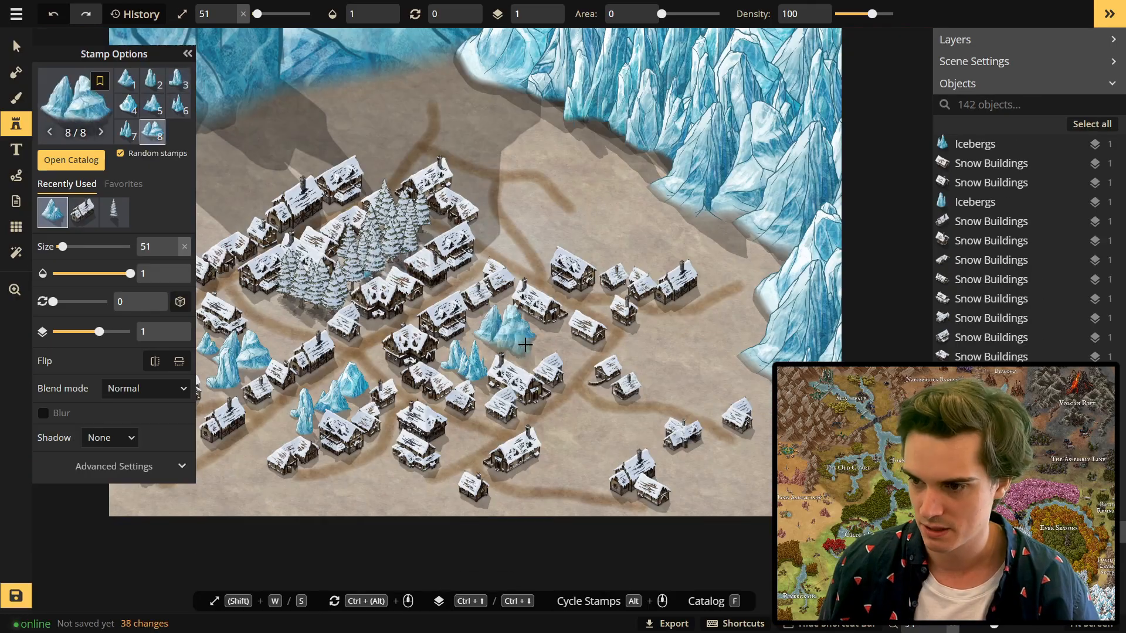
Stamp size-51 icebergs in the open gaps between the snow buildings in the village's southeast.
{"action": "left_click", "coordinate": [495, 336]}
{"action": "left_click", "coordinate": [532, 318]}
{"action": "left_click_drag", "start_coordinate": [532, 318], "coordinate": [456, 378]}
{"action": "left_click", "coordinate": [494, 331]}
{"action": "scroll", "coordinate": [494, 330], "scroll_direction": "up", "scroll_amount": 1}
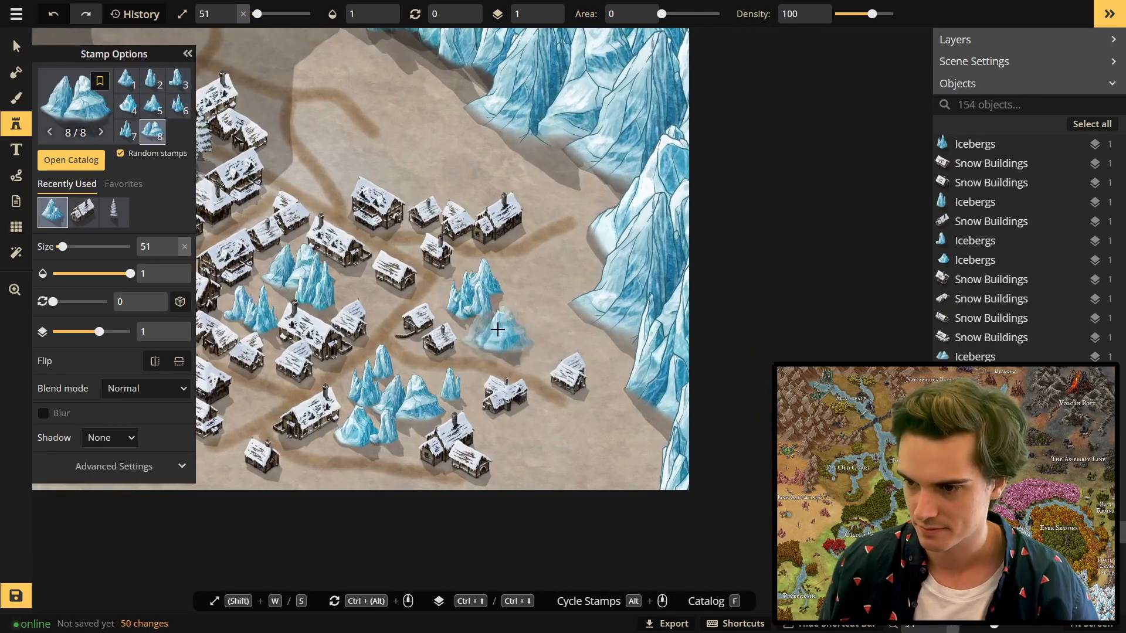
{"action": "key", "text": "v"}
{"action": "left_click", "coordinate": [506, 295]}
{"action": "scroll", "coordinate": [481, 310], "scroll_direction": "up", "scroll_amount": 1}
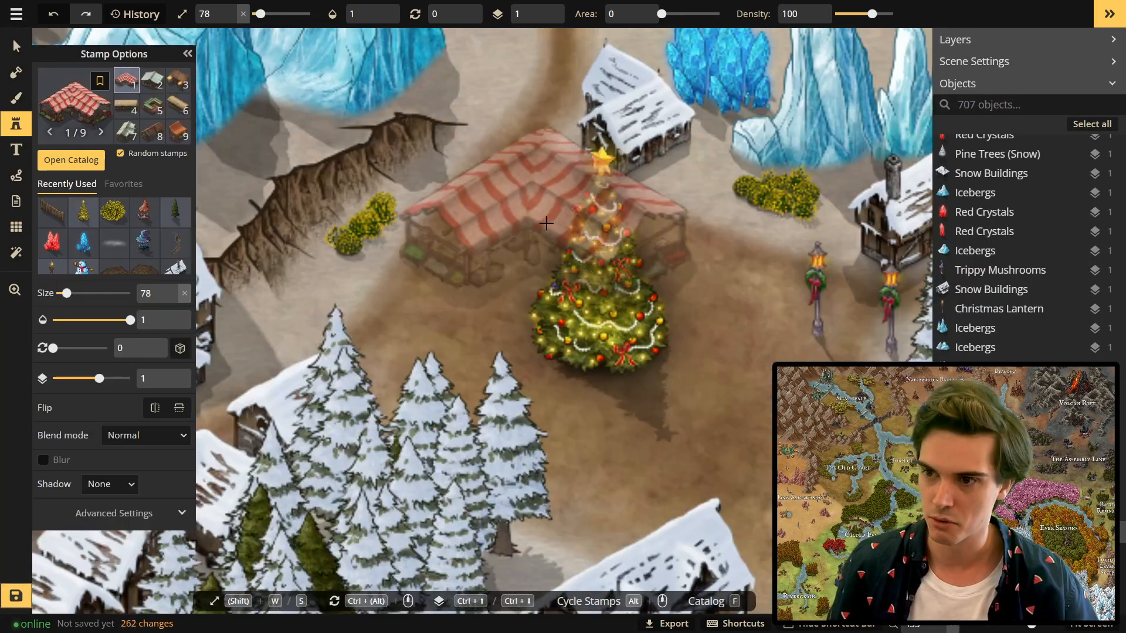
Place Market stamps in the village square around the decorated Christmas tree.
{"action": "left_click", "coordinate": [549, 221]}
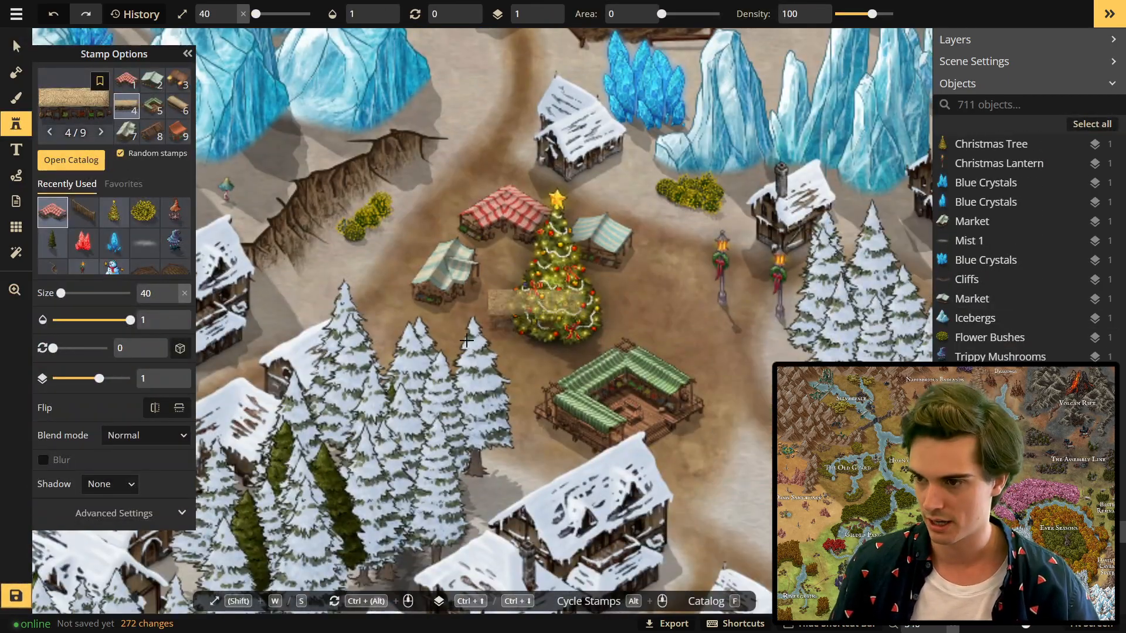
{"action": "left_click", "coordinate": [437, 360]}
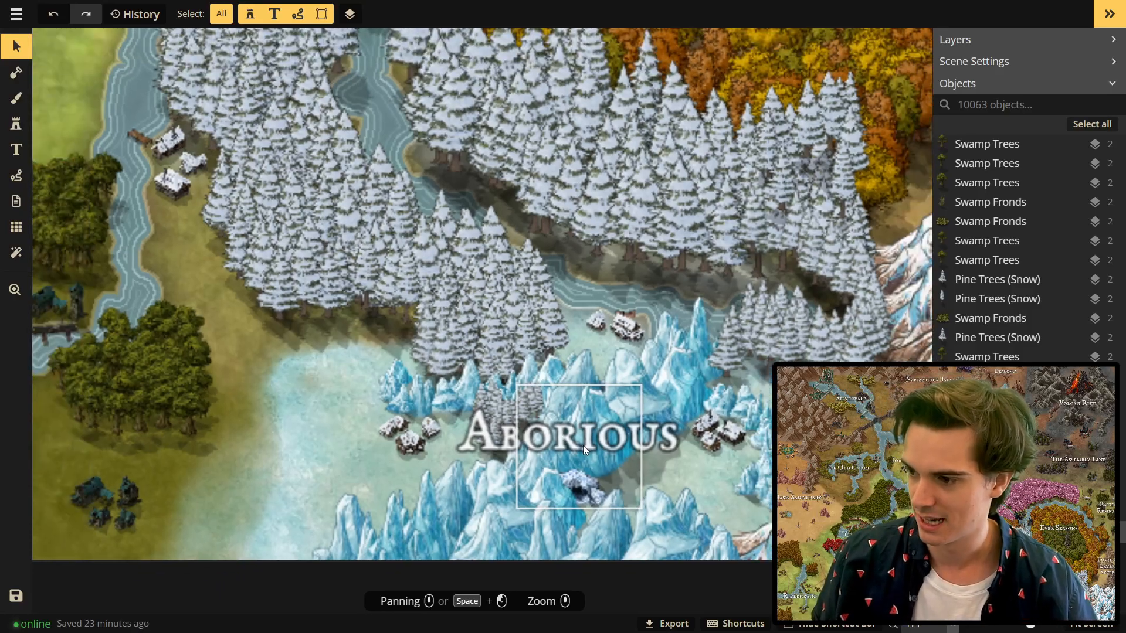
Paint the light-blue ice texture over the northwest corner of the grass map with a size 200 brush.
{"action": "scroll", "coordinate": [732, 419], "scroll_direction": "up", "scroll_amount": 3}
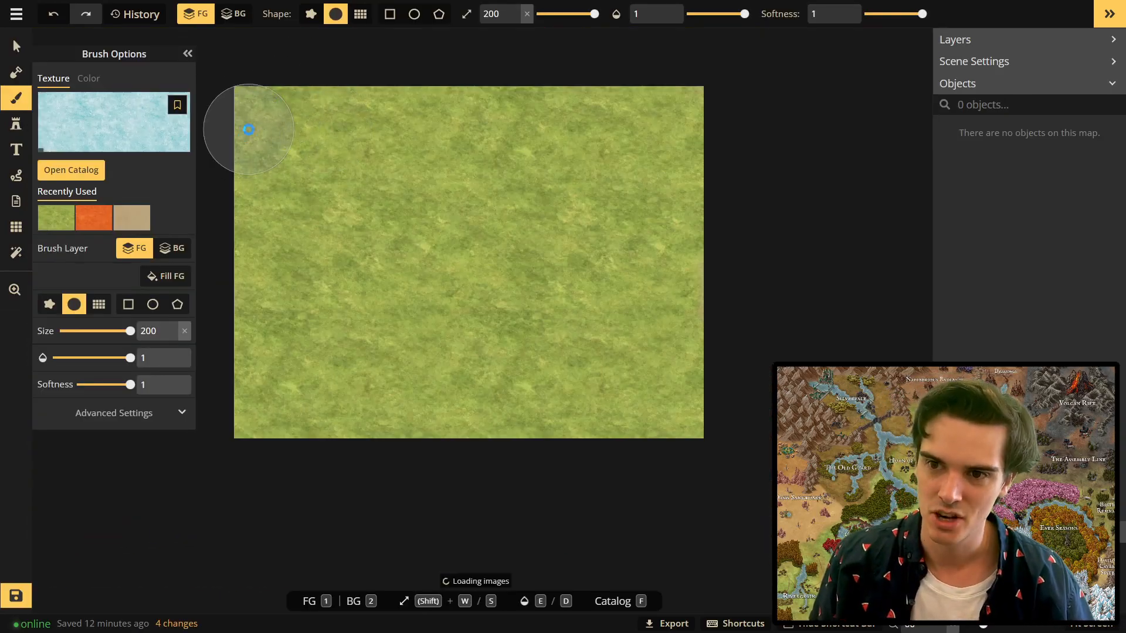
{"action": "left_click_drag", "start_coordinate": [249, 129], "coordinate": [382, 114]}
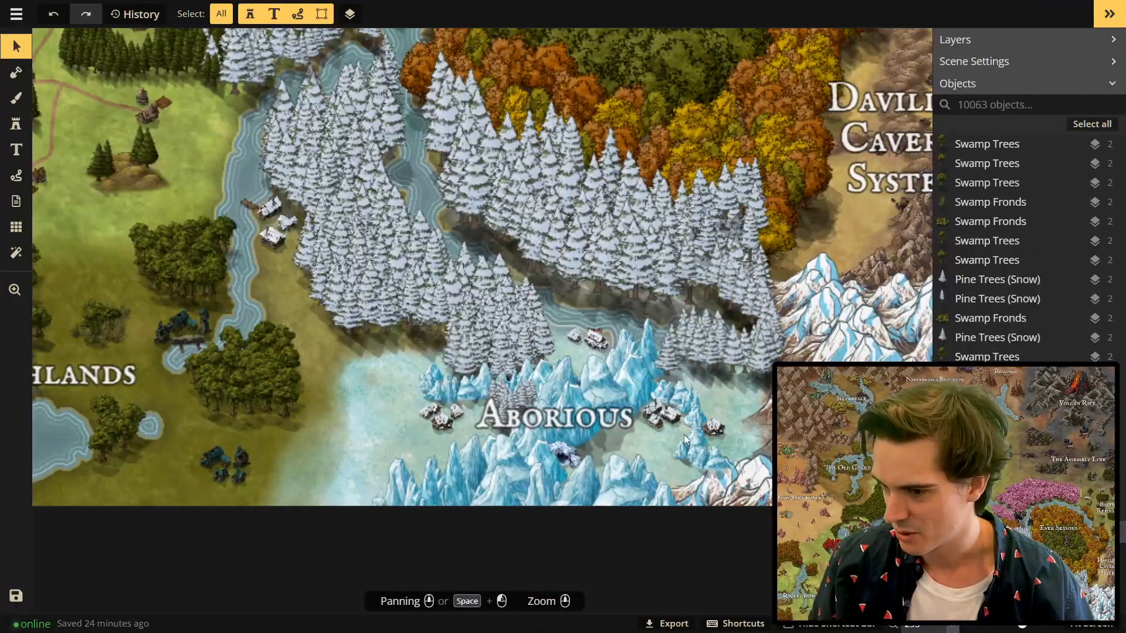
{"action": "scroll", "coordinate": [663, 413], "scroll_direction": "up", "scroll_amount": 3}
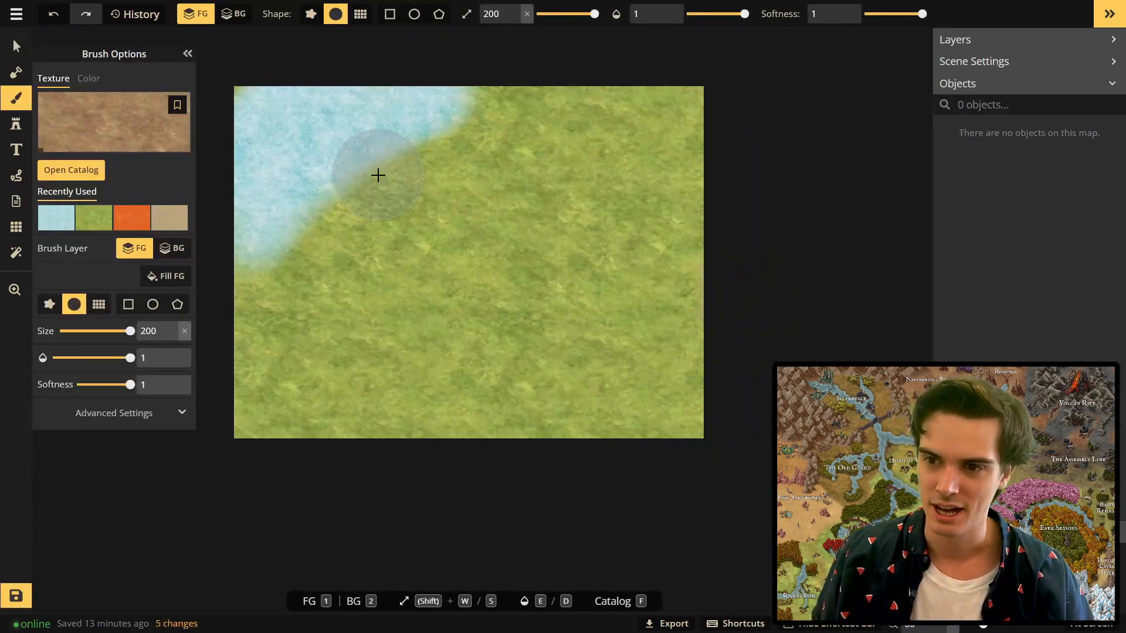
Cover the whole map with the brown ground texture using a round size 200 foreground brush.
{"action": "scroll", "coordinate": [345, 198], "scroll_direction": "down", "scroll_amount": 1}
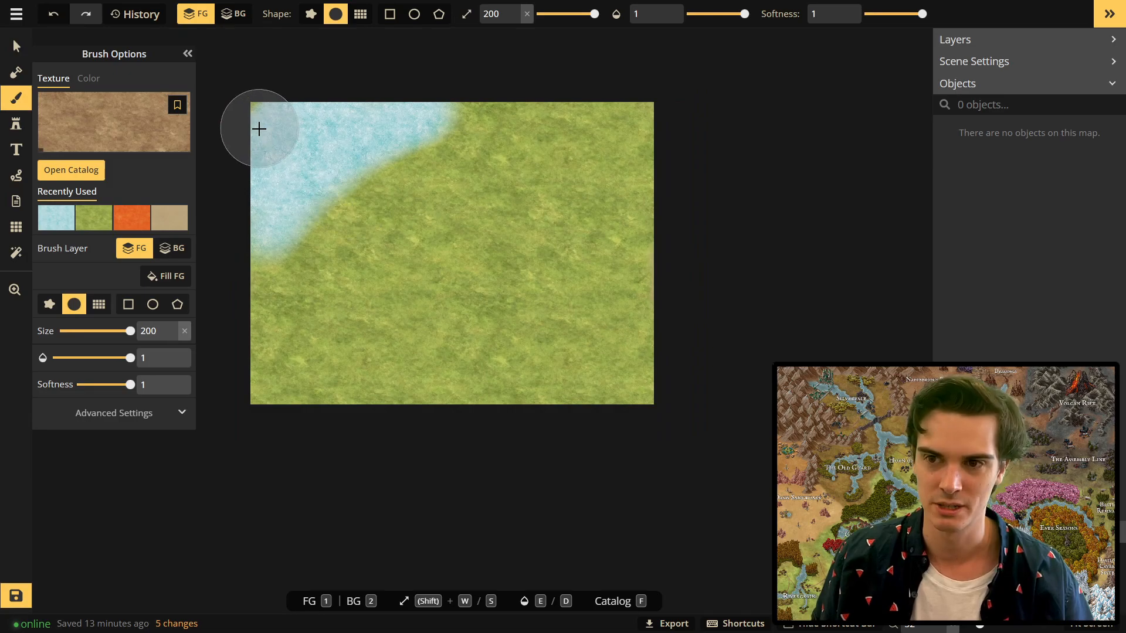
{"action": "mouse_move", "coordinate": [288, 127]}
{"action": "left_mouse_down"}
{"action": "mouse_move", "coordinate": [240, 197]}
{"action": "mouse_move", "coordinate": [221, 288]}
{"action": "mouse_move", "coordinate": [247, 298]}
{"action": "mouse_move", "coordinate": [265, 357]}
{"action": "mouse_move", "coordinate": [371, 491]}
{"action": "mouse_move", "coordinate": [185, 394]}
{"action": "mouse_move", "coordinate": [413, 341]}
{"action": "mouse_move", "coordinate": [492, 121]}
{"action": "mouse_move", "coordinate": [392, 161]}
{"action": "mouse_move", "coordinate": [502, 175]}
{"action": "mouse_move", "coordinate": [509, 195]}
{"action": "mouse_move", "coordinate": [545, 77]}
{"action": "mouse_move", "coordinate": [599, 92]}
{"action": "mouse_move", "coordinate": [612, 147]}
{"action": "mouse_move", "coordinate": [628, 85]}
{"action": "mouse_move", "coordinate": [608, 34]}
{"action": "left_mouse_up"}
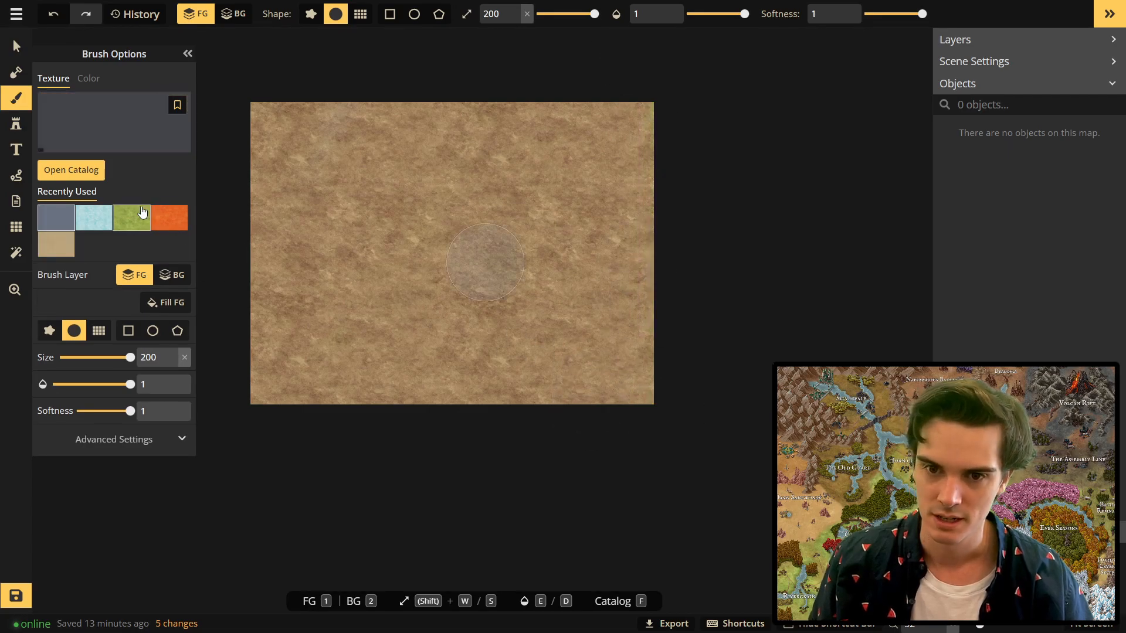
Choose a pale snow texture from the catalog and brush it over the brown ground at size 200 and opacity 0.43.
{"action": "left_click", "coordinate": [92, 142]}
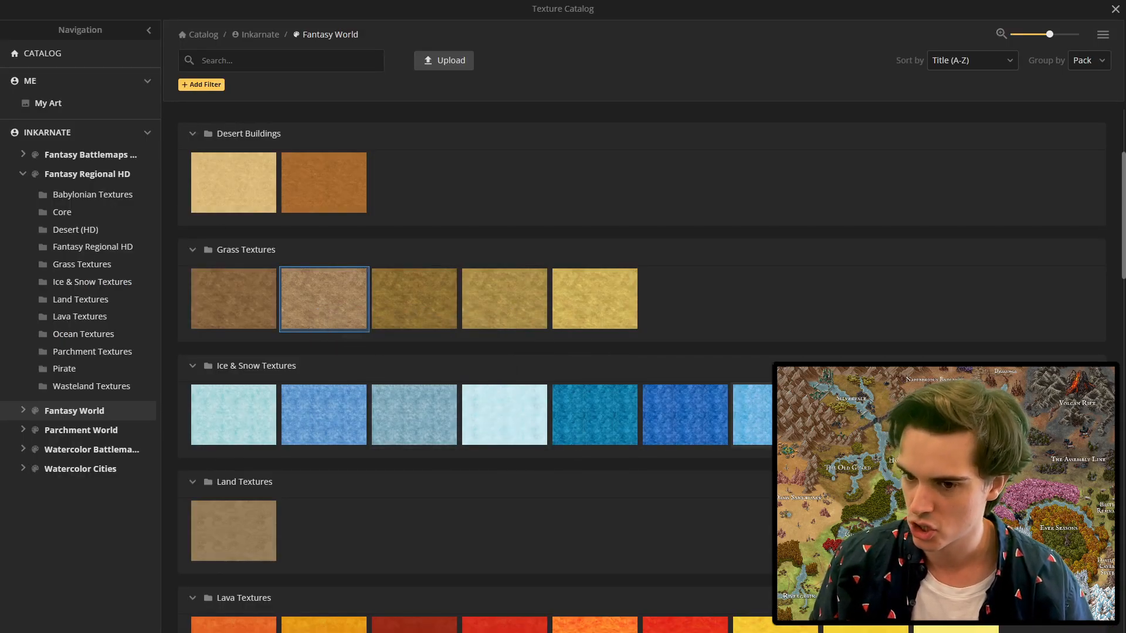
{"action": "scroll", "coordinate": [204, 415], "scroll_direction": "down", "scroll_amount": 1}
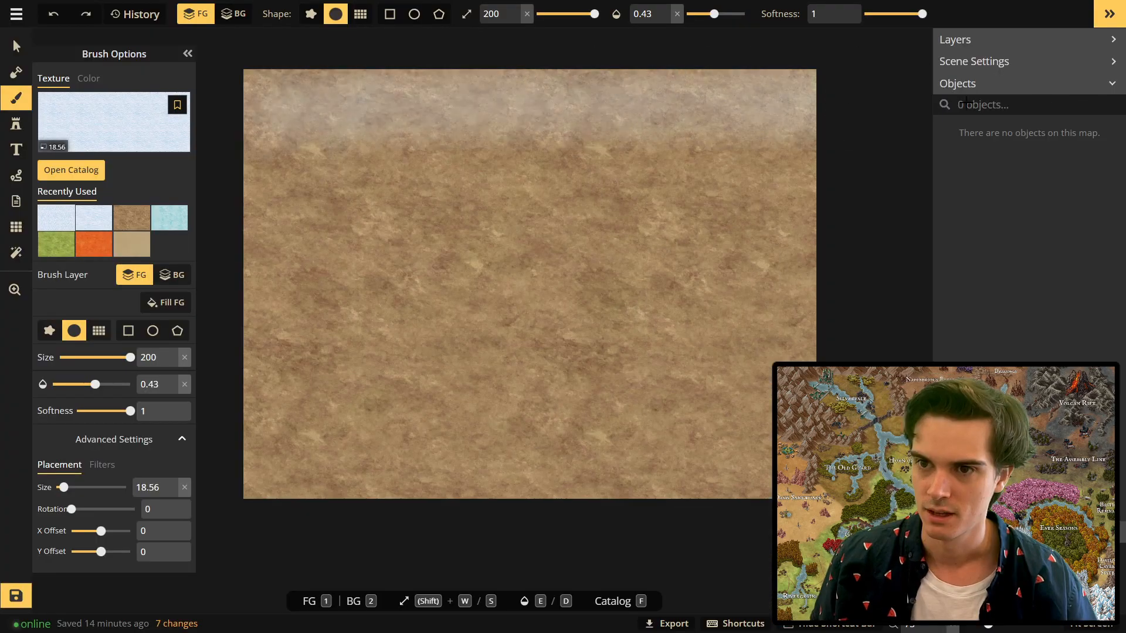
{"action": "mouse_move", "coordinate": [329, 106]}
{"action": "left_mouse_down"}
{"action": "mouse_move", "coordinate": [791, 143]}
{"action": "mouse_move", "coordinate": [551, 321]}
{"action": "mouse_move", "coordinate": [528, 445]}
{"action": "mouse_move", "coordinate": [799, 234]}
{"action": "mouse_move", "coordinate": [816, 307]}
{"action": "mouse_move", "coordinate": [774, 203]}
{"action": "mouse_move", "coordinate": [586, 269]}
{"action": "mouse_move", "coordinate": [313, 302]}
{"action": "left_mouse_up"}
{"action": "scroll", "coordinate": [346, 276], "scroll_direction": "down", "scroll_amount": 2}
{"action": "key", "text": "Escape"}
Stamp large size-500 icebergs across the northwest part of the snowy ground.
{"action": "scroll", "coordinate": [388, 278], "scroll_direction": "up", "scroll_amount": 1}
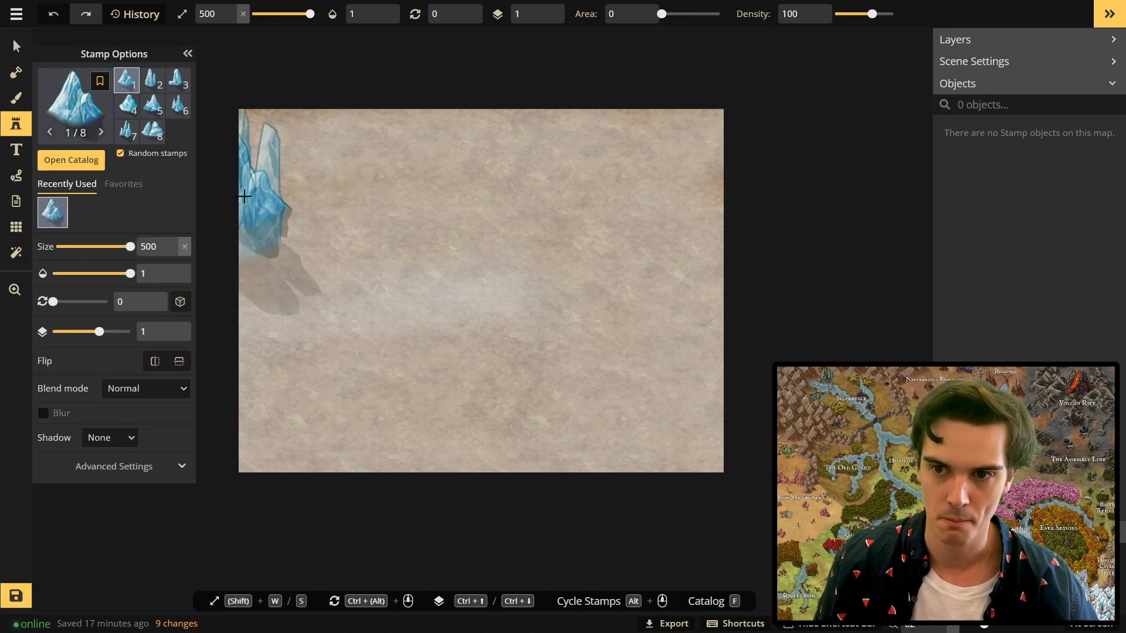
{"action": "left_click", "coordinate": [258, 175]}
{"action": "left_click", "coordinate": [375, 234]}
{"action": "left_click", "coordinate": [563, 229]}
Reduce the iceberg stamp size, line the map's northern and northeastern edges with icebergs, and resize the selected size-320 iceberg.
{"action": "key", "text": "s"}
{"action": "key", "text": "s"}
{"action": "key", "text": "s"}
{"action": "key", "text": "s"}
{"action": "key", "text": "s"}
{"action": "key", "text": "s"}
{"action": "key", "text": "s"}
{"action": "key", "text": "s"}
{"action": "key", "text": "s"}
{"action": "key", "text": "s"}
{"action": "key", "text": "s"}
{"action": "key", "text": "s"}
{"action": "key", "text": "s"}
{"action": "key", "text": "s"}
{"action": "key", "text": "s"}
{"action": "left_click", "coordinate": [434, 120]}
{"action": "left_click", "coordinate": [520, 114]}
{"action": "left_click", "coordinate": [577, 146]}
{"action": "left_click", "coordinate": [610, 158]}
{"action": "left_click", "coordinate": [639, 168]}
{"action": "left_click", "coordinate": [674, 176]}
{"action": "left_click", "coordinate": [700, 217]}
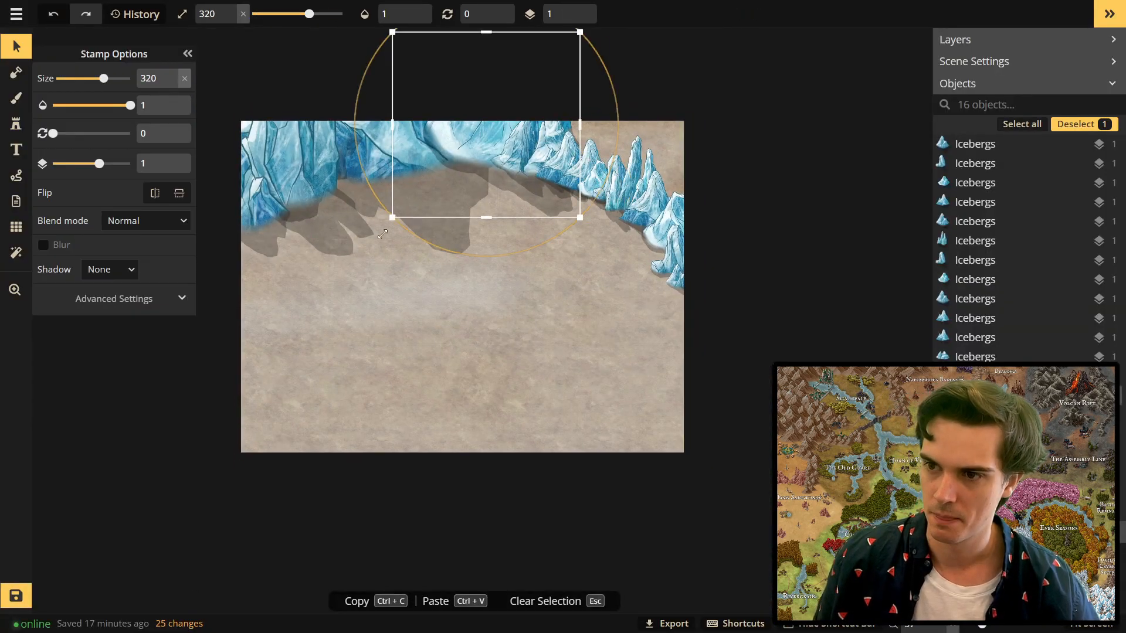
{"action": "left_click_drag", "start_coordinate": [382, 234], "coordinate": [296, 260]}
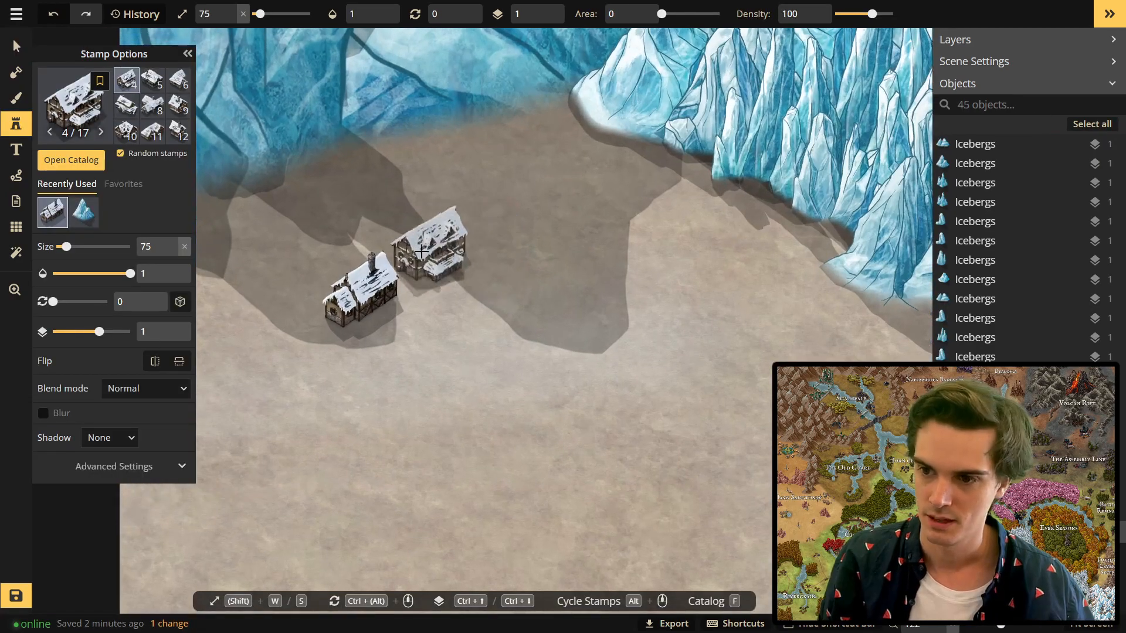
Stamp a first diagonal row of snow buildings below the northwestern icebergs, reducing the stamp size from 75 to 65.
{"action": "left_click", "coordinate": [417, 263]}
{"action": "scroll", "coordinate": [426, 291], "scroll_direction": "up", "scroll_amount": 4}
{"action": "scroll", "coordinate": [426, 291], "scroll_direction": "down", "scroll_amount": 6}
{"action": "scroll", "coordinate": [422, 292], "scroll_direction": "up", "scroll_amount": 2}
{"action": "left_click", "coordinate": [298, 330]}
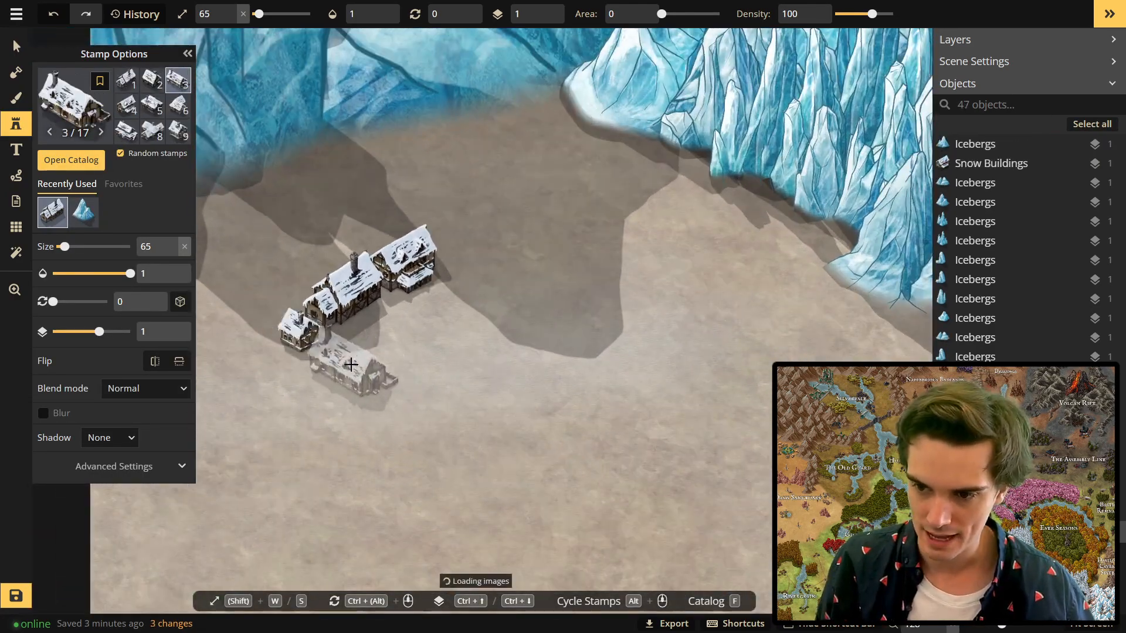
Add a second row of size-65 snow buildings facing the first and adjust the position of one house.
{"action": "left_click", "coordinate": [363, 364]}
{"action": "left_click", "coordinate": [375, 347]}
{"action": "left_click_drag", "start_coordinate": [392, 317], "coordinate": [458, 287]}
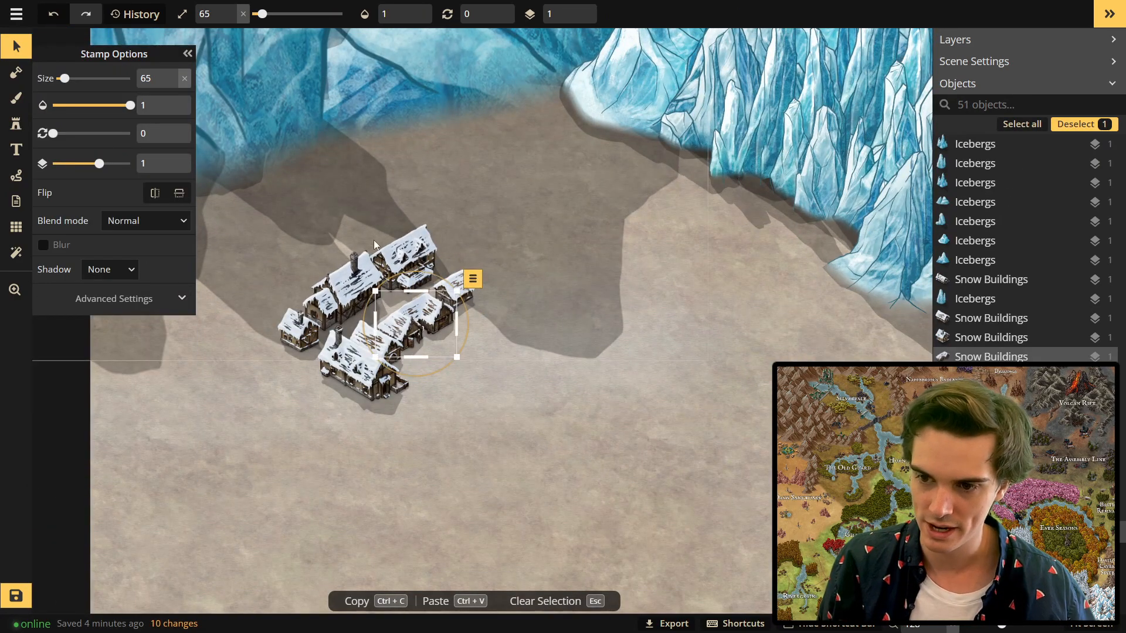
{"action": "left_click", "coordinate": [17, 122]}
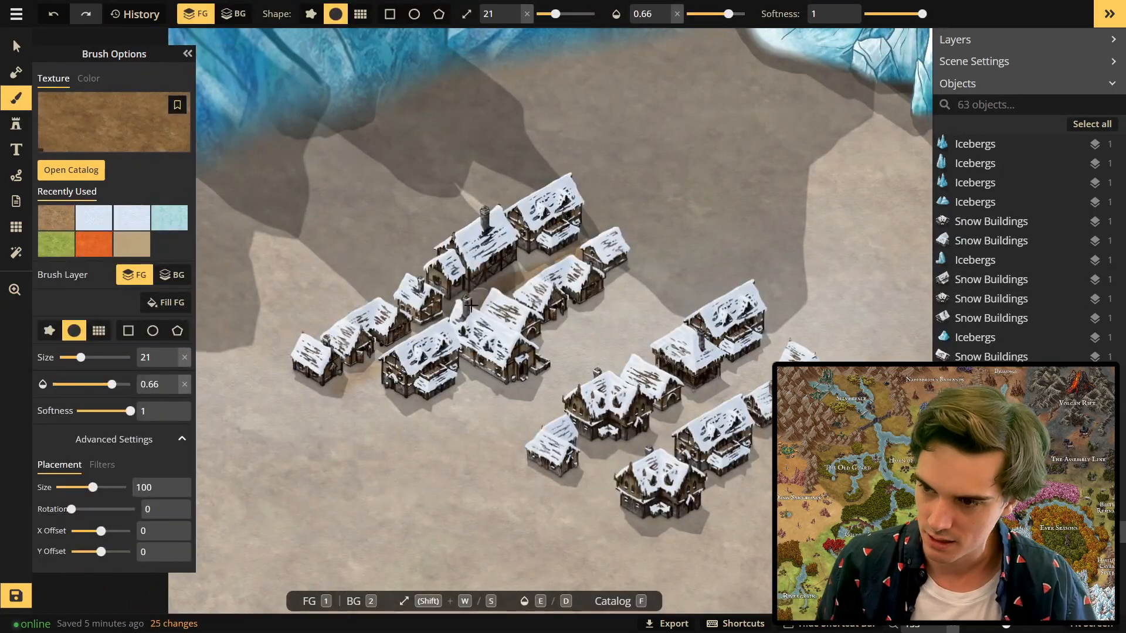
{"action": "scroll", "coordinate": [471, 305], "scroll_direction": "down", "scroll_amount": 3}
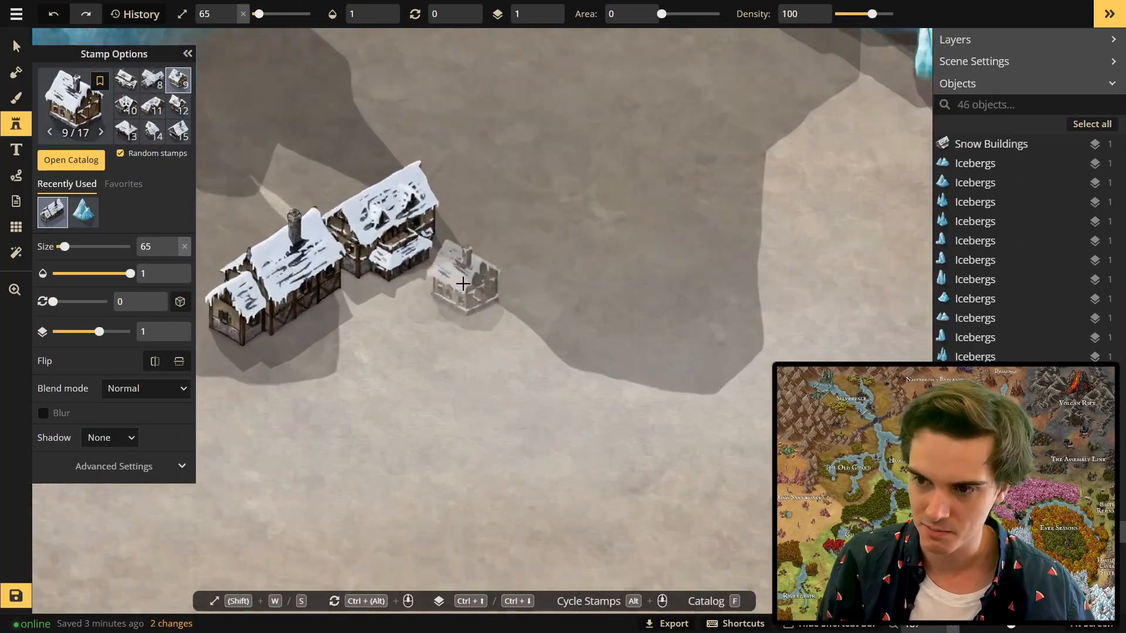
{"action": "scroll", "coordinate": [463, 283], "scroll_direction": "down", "scroll_amount": 5}
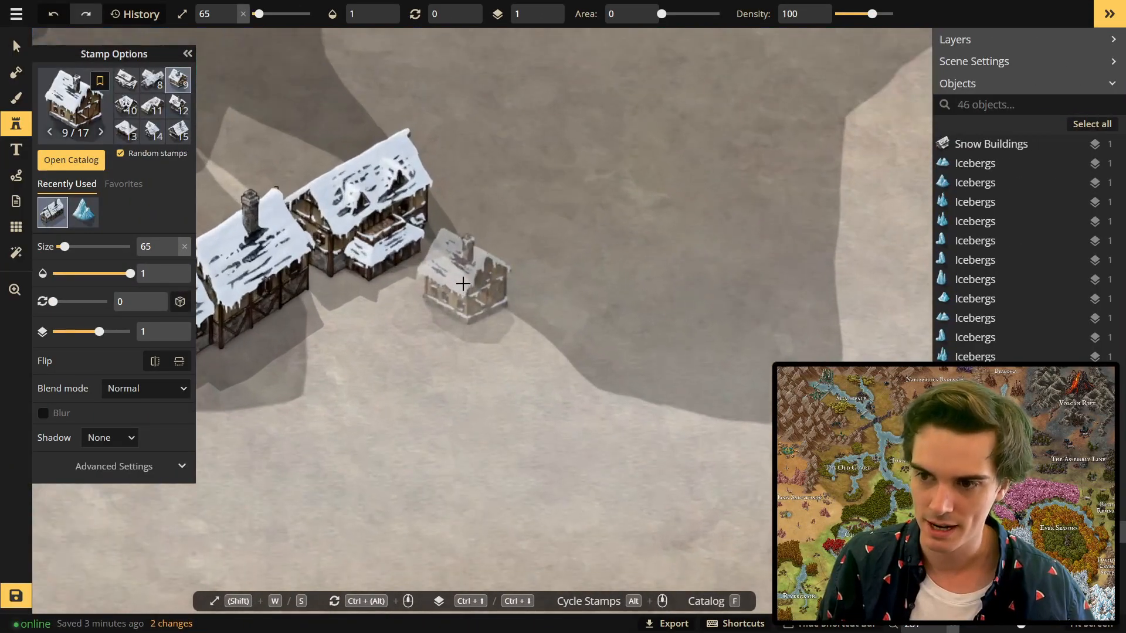
{"action": "scroll", "coordinate": [449, 300], "scroll_direction": "down", "scroll_amount": 1}
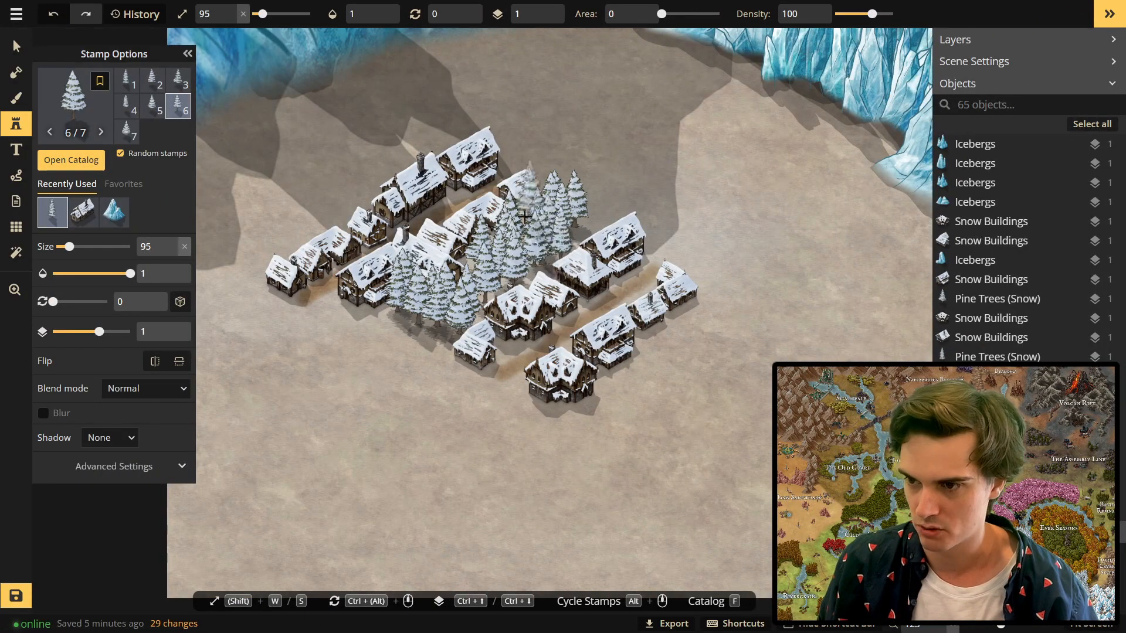
{"action": "scroll", "coordinate": [528, 220], "scroll_direction": "down", "scroll_amount": 2}
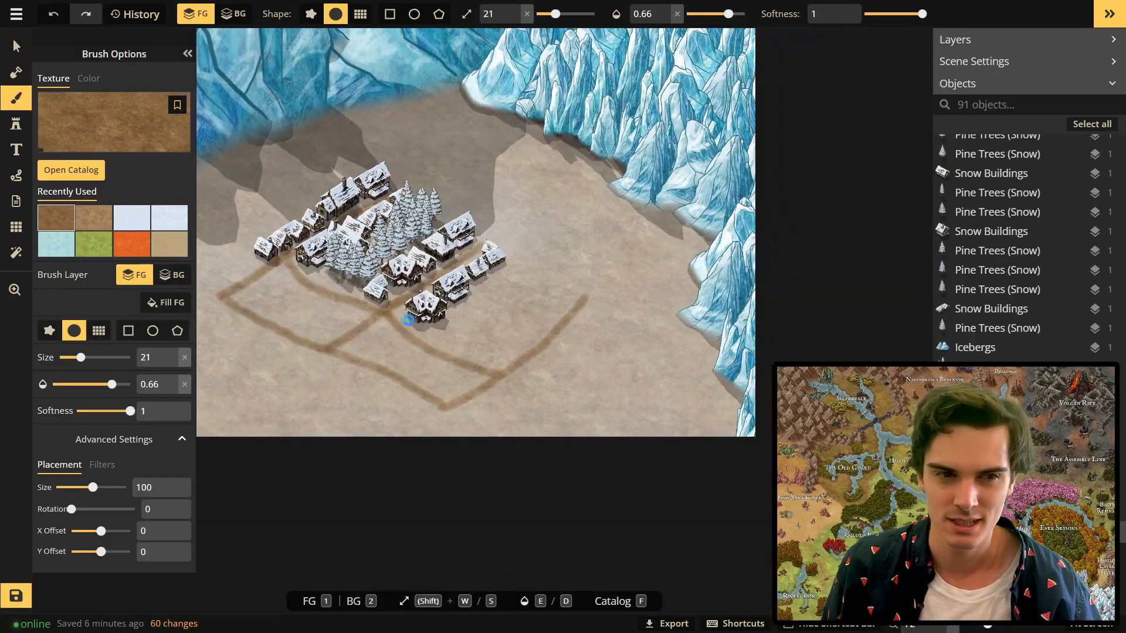
Paint branching brown dirt roads out from the village with a size 21 brush at opacity 0.66.
{"action": "left_click_drag", "start_coordinate": [538, 292], "coordinate": [478, 338]}
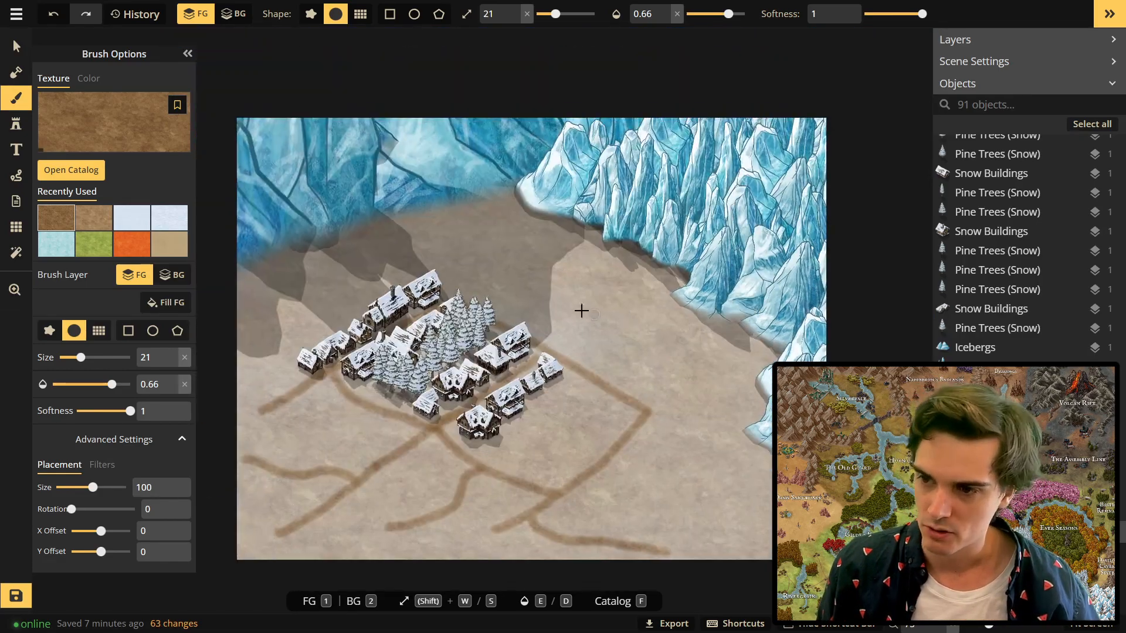
{"action": "left_click_drag", "start_coordinate": [681, 394], "coordinate": [746, 375]}
{"action": "scroll", "coordinate": [737, 503], "scroll_direction": "down", "scroll_amount": 3}
{"action": "mouse_move", "coordinate": [615, 456]}
{"action": "left_mouse_down"}
{"action": "mouse_move", "coordinate": [740, 497]}
{"action": "mouse_move", "coordinate": [658, 347]}
{"action": "left_mouse_up"}
{"action": "scroll", "coordinate": [581, 310], "scroll_direction": "up", "scroll_amount": 2}
Stamp more snow buildings along the new dirt roads around the original village block.
{"action": "left_click", "coordinate": [16, 124]}
{"action": "scroll", "coordinate": [399, 293], "scroll_direction": "up", "scroll_amount": 5}
{"action": "left_click_drag", "start_coordinate": [427, 284], "coordinate": [554, 273]}
{"action": "left_click", "coordinate": [597, 289]}
{"action": "left_click", "coordinate": [546, 320]}
{"action": "left_click", "coordinate": [512, 343]}
{"action": "left_click", "coordinate": [384, 183]}
{"action": "left_click", "coordinate": [336, 198]}
{"action": "scroll", "coordinate": [868, 175], "scroll_direction": "up", "scroll_amount": 1}
{"action": "left_click_drag", "start_coordinate": [868, 175], "coordinate": [425, 271]}
{"action": "left_click", "coordinate": [595, 353]}
Add snow buildings beside the southeastern road junction and nudge the large size-63 house into position.
{"action": "left_click_drag", "start_coordinate": [446, 493], "coordinate": [391, 384]}
{"action": "left_click", "coordinate": [391, 384]}
{"action": "left_click", "coordinate": [420, 346]}
{"action": "key", "text": "1"}
{"action": "left_click_drag", "start_coordinate": [443, 345], "coordinate": [446, 336]}
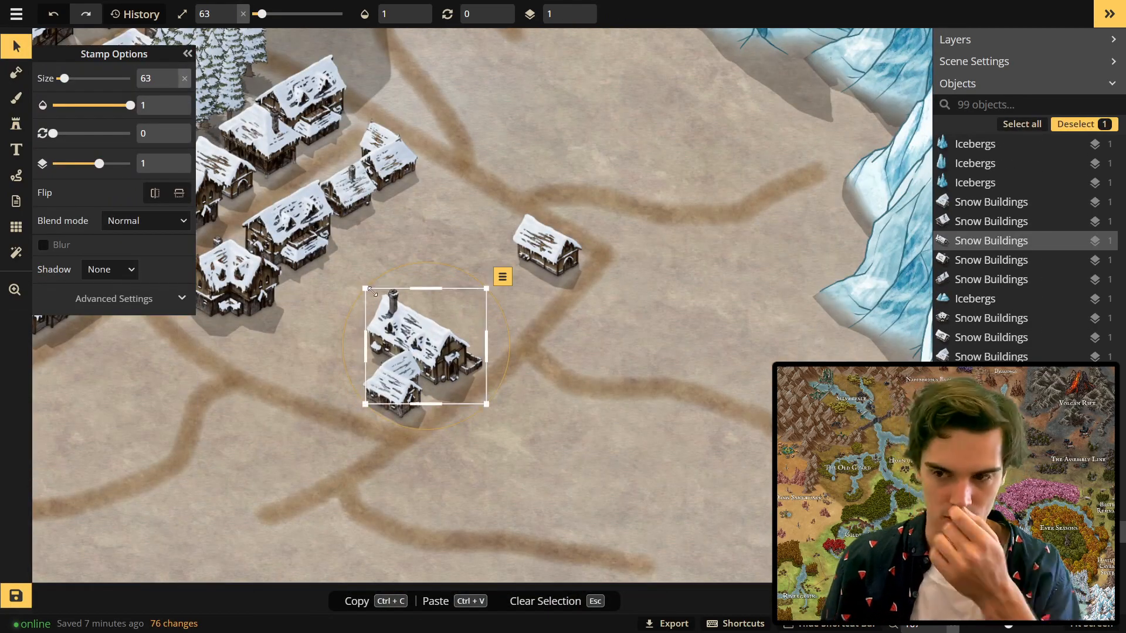
Fill the remaining road sides in the south and east with size-61 snow buildings.
{"action": "key", "text": "4"}
{"action": "key", "text": "d"}
{"action": "left_click_drag", "start_coordinate": [463, 120], "coordinate": [462, 289]}
{"action": "left_click_drag", "start_coordinate": [404, 528], "coordinate": [580, 271]}
{"action": "key", "text": "s"}
{"action": "left_click", "coordinate": [583, 382]}
{"action": "left_click_drag", "start_coordinate": [282, 264], "coordinate": [821, 298]}
{"action": "left_click", "coordinate": [468, 288]}
{"action": "left_click", "coordinate": [533, 323]}
{"action": "left_click_drag", "start_coordinate": [745, 242], "coordinate": [173, 447]}
{"action": "left_click", "coordinate": [279, 499]}
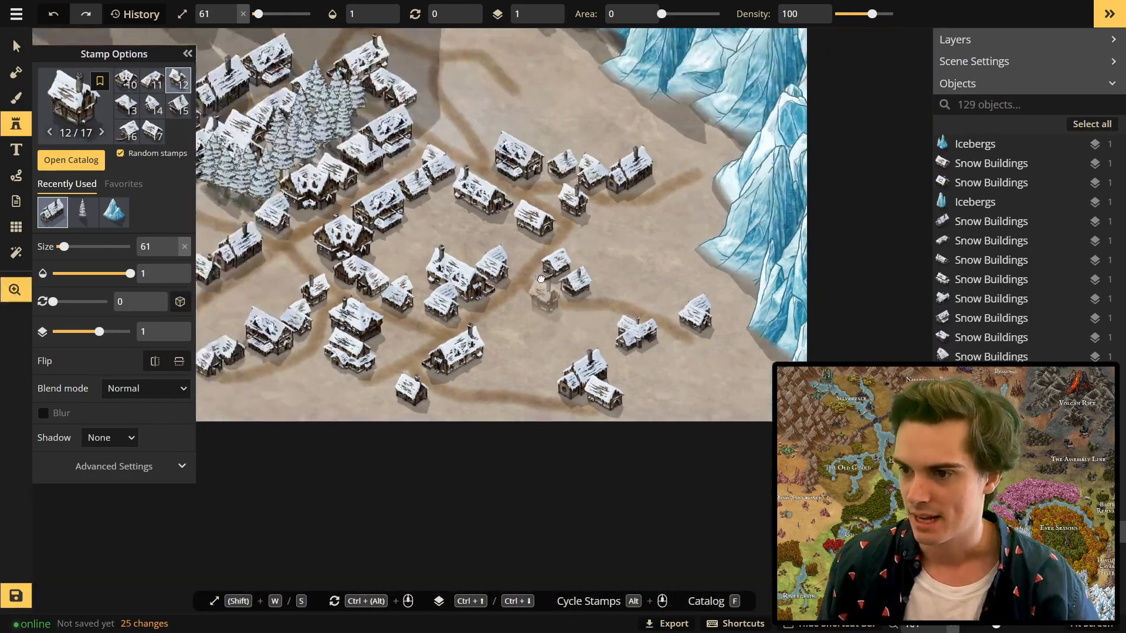
{"action": "scroll", "coordinate": [699, 85], "scroll_direction": "down", "scroll_amount": 2}
{"action": "scroll", "coordinate": [650, 283], "scroll_direction": "down", "scroll_amount": 1}
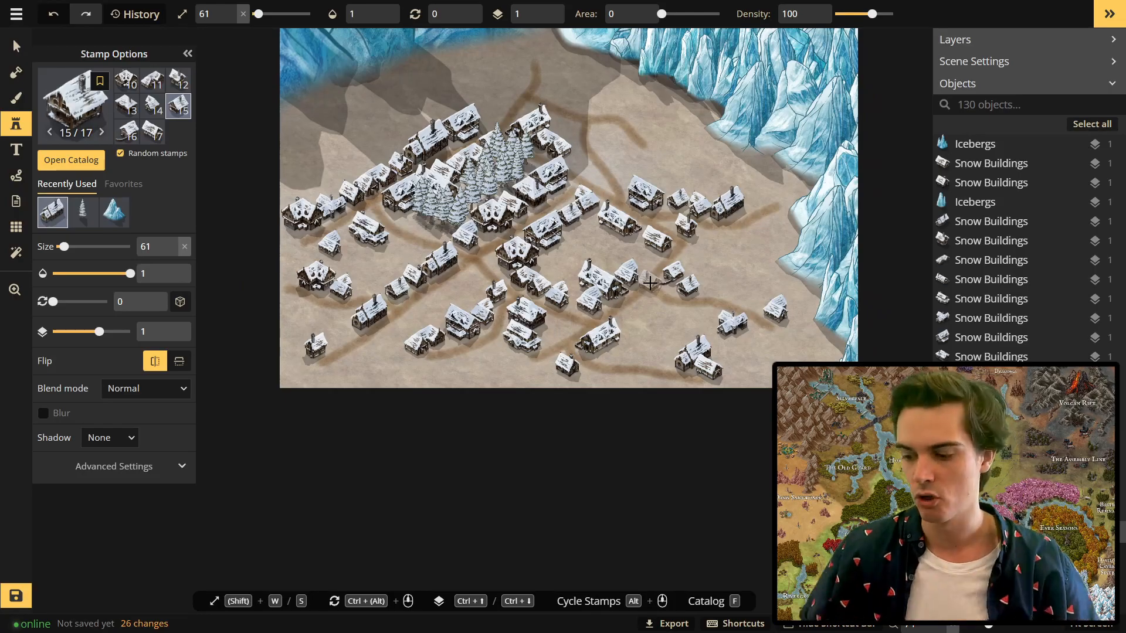
Switch to the iceberg stamp at size 51 and scatter icebergs between the houses in the village's centre and southeast.
{"action": "scroll", "coordinate": [650, 283], "scroll_direction": "up", "scroll_amount": 3}
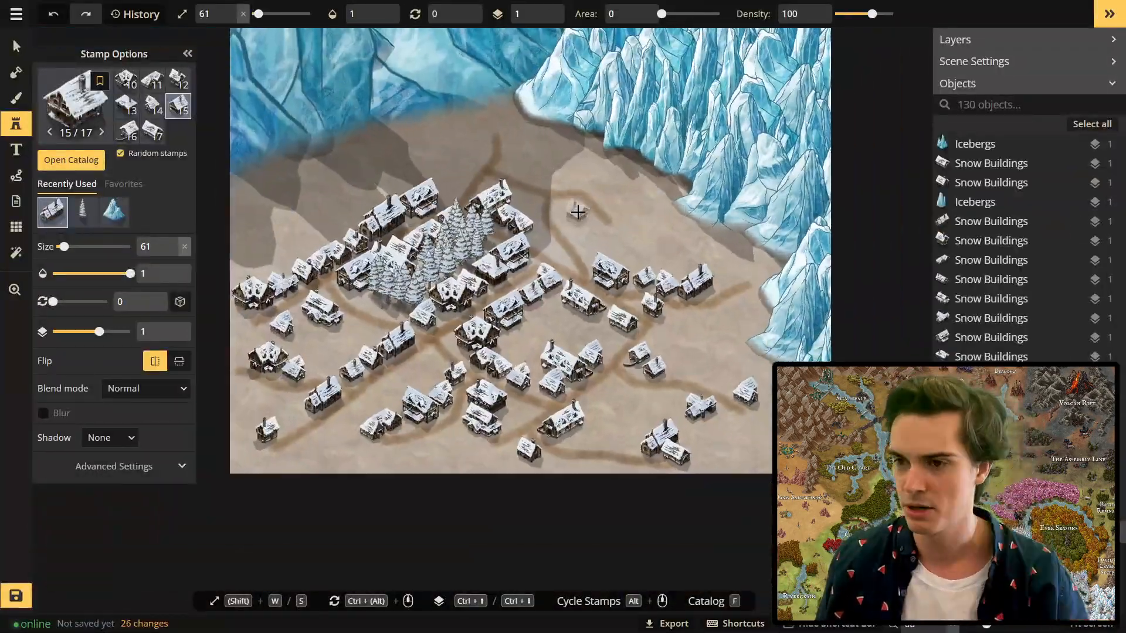
{"action": "scroll", "coordinate": [220, 307], "scroll_direction": "up", "scroll_amount": 3}
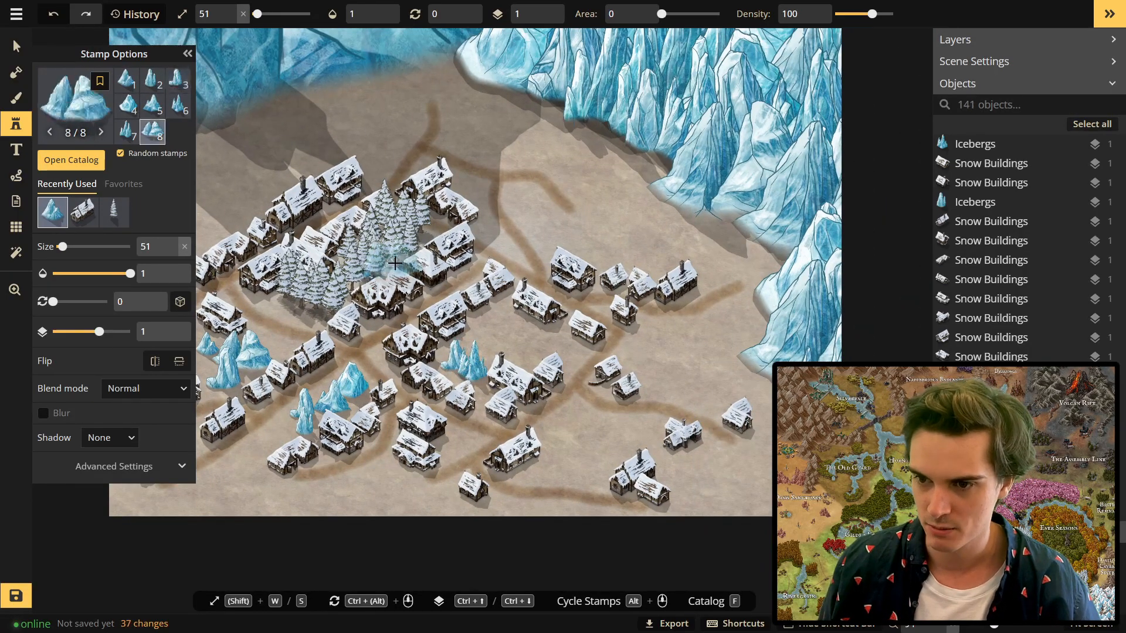
{"action": "left_click", "coordinate": [490, 325]}
{"action": "left_click", "coordinate": [519, 346]}
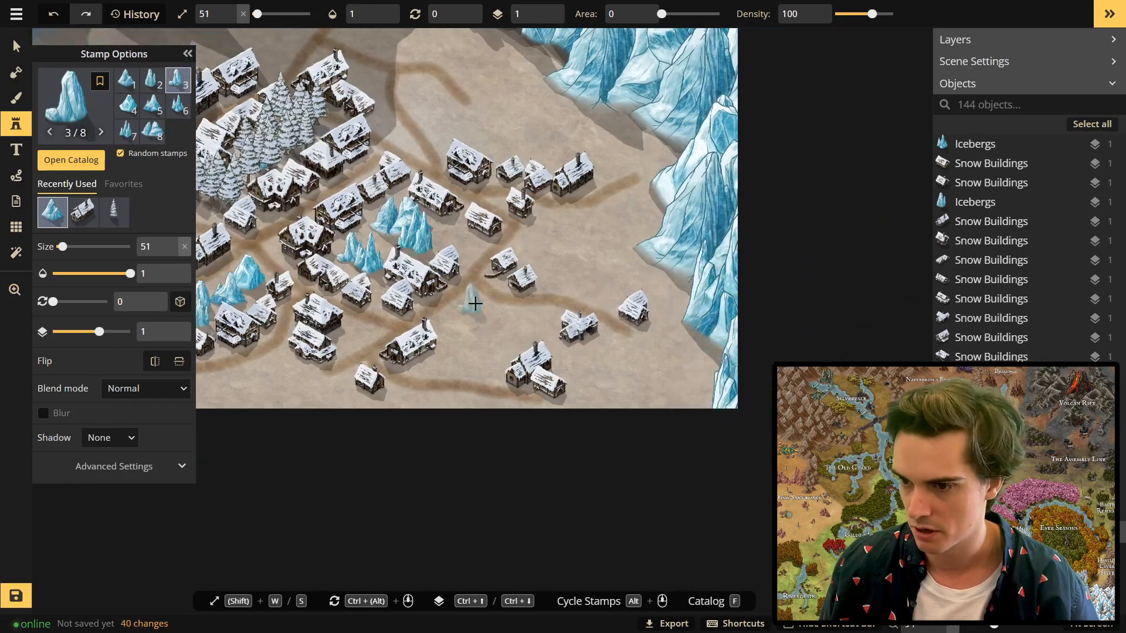
{"action": "left_click", "coordinate": [474, 306]}
{"action": "left_click", "coordinate": [481, 346]}
{"action": "left_click", "coordinate": [498, 332]}
{"action": "scroll", "coordinate": [498, 329], "scroll_direction": "up", "scroll_amount": 2}
{"action": "left_click", "coordinate": [499, 329]}
{"action": "left_click", "coordinate": [534, 305]}
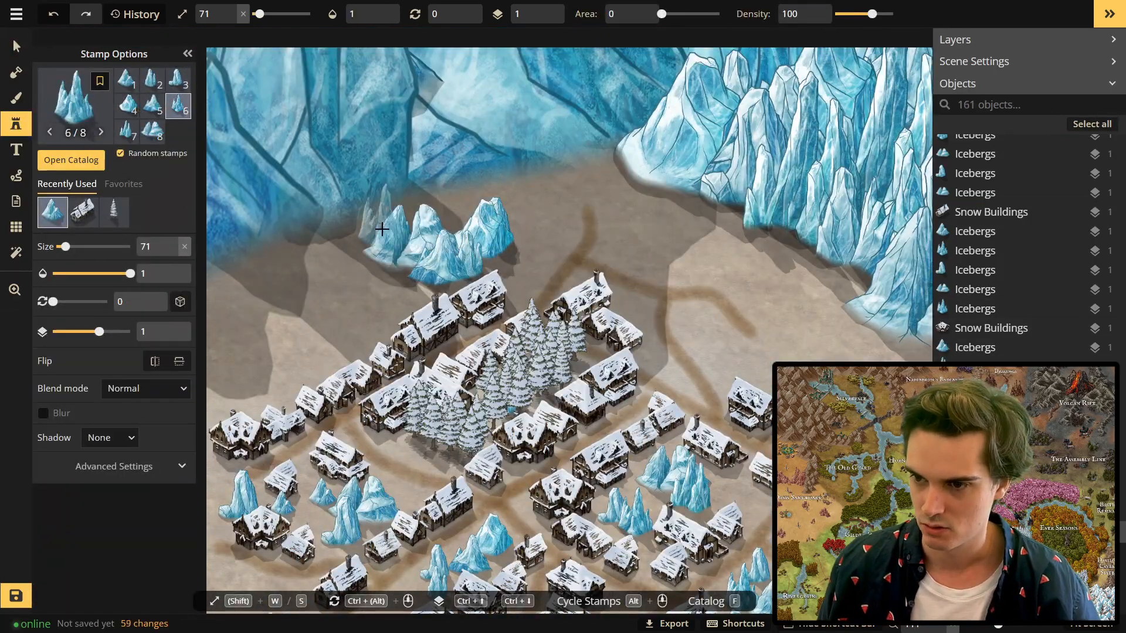
Stamp icebergs between the northern ice mountains and the village, starting at size 71 and reducing the size slightly.
{"action": "left_click", "coordinate": [381, 229]}
{"action": "left_click", "coordinate": [534, 226]}
{"action": "key", "text": "s"}
{"action": "left_click_drag", "start_coordinate": [534, 225], "coordinate": [646, 152]}
{"action": "left_click", "coordinate": [501, 226]}
{"action": "left_click", "coordinate": [469, 214]}
{"action": "left_click", "coordinate": [457, 245]}
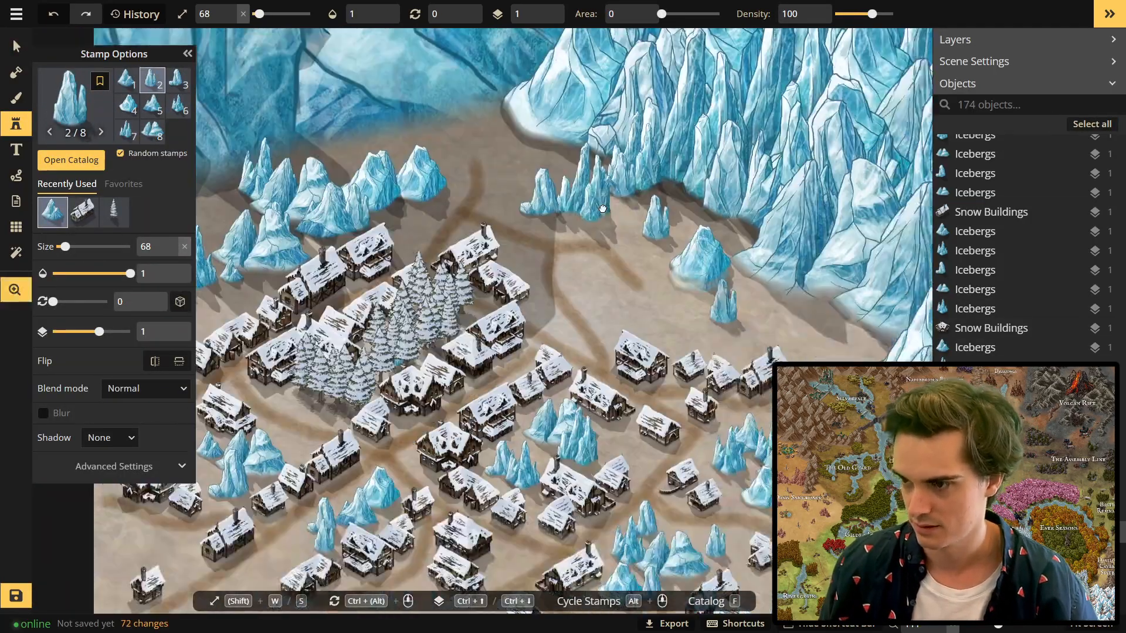
Stamp further size-68 icebergs along the northeastern slopes and the map's southern edge.
{"action": "left_click_drag", "start_coordinate": [603, 208], "coordinate": [487, 130]}
{"action": "left_click", "coordinate": [517, 221]}
{"action": "left_click", "coordinate": [587, 197]}
{"action": "left_click_drag", "start_coordinate": [229, 329], "coordinate": [502, 315]}
{"action": "left_click", "coordinate": [502, 314]}
{"action": "scroll", "coordinate": [425, 310], "scroll_direction": "down", "scroll_amount": 3}
{"action": "left_click", "coordinate": [321, 312]}
{"action": "left_click_drag", "start_coordinate": [645, 311], "coordinate": [682, 372]}
{"action": "left_click", "coordinate": [555, 311]}
{"action": "scroll", "coordinate": [498, 293], "scroll_direction": "down", "scroll_amount": 3}
Select the snowy pine tree stamp, set its size to 88, and plant a cluster in the map's southwest corner.
{"action": "left_click", "coordinate": [114, 213]}
{"action": "scroll", "coordinate": [499, 322], "scroll_direction": "up", "scroll_amount": 5}
{"action": "key", "text": "shift+w"}
{"action": "key", "text": "shift+w"}
{"action": "left_click", "coordinate": [387, 356]}
{"action": "left_click", "coordinate": [345, 362]}
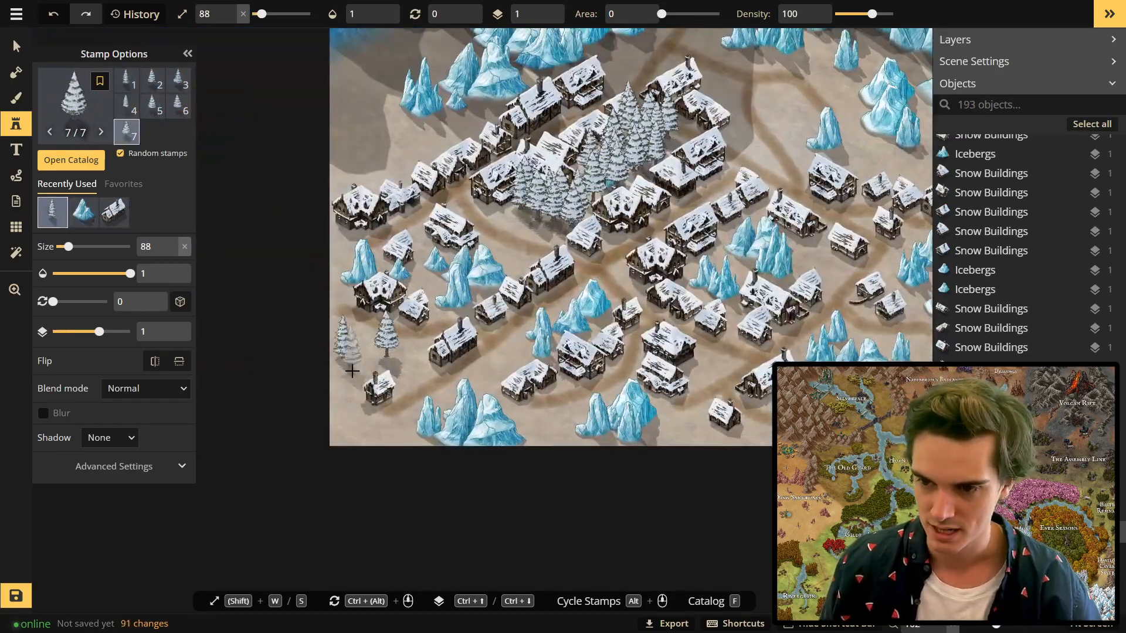
{"action": "left_click", "coordinate": [352, 371]}
{"action": "left_click", "coordinate": [367, 365]}
{"action": "left_click", "coordinate": [380, 359]}
Plant clusters of size-88 snowy pines on the village's western side and north of its eastern houses.
{"action": "left_click_drag", "start_coordinate": [371, 176], "coordinate": [427, 324]}
{"action": "left_click", "coordinate": [409, 274]}
{"action": "left_click", "coordinate": [419, 296]}
{"action": "left_click", "coordinate": [438, 289]}
{"action": "left_click_drag", "start_coordinate": [853, 293], "coordinate": [523, 267]}
{"action": "left_click", "coordinate": [523, 271]}
Plant size-88 snowy pines along the map's eastern side beside the tall icebergs.
{"action": "left_click_drag", "start_coordinate": [778, 484], "coordinate": [624, 357]}
{"action": "left_click", "coordinate": [623, 357]}
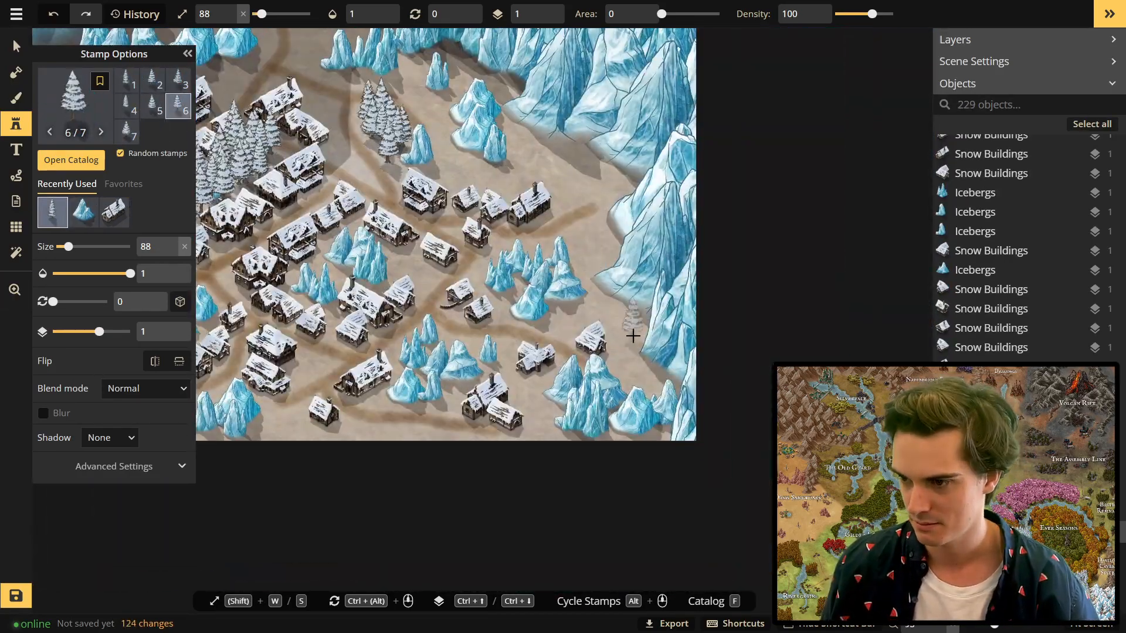
{"action": "left_click", "coordinate": [631, 328]}
{"action": "scroll", "coordinate": [623, 357], "scroll_direction": "down", "scroll_amount": 2}
{"action": "left_click_drag", "start_coordinate": [581, 194], "coordinate": [597, 298]}
{"action": "scroll", "coordinate": [622, 317], "scroll_direction": "down", "scroll_amount": 2}
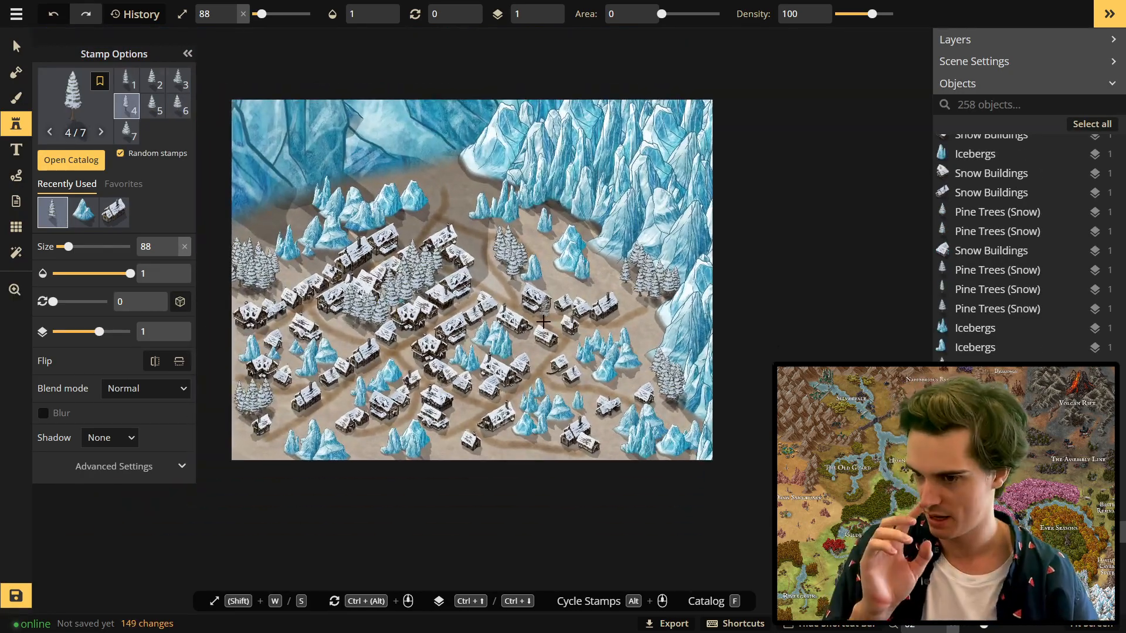
Browse the Fantasy Regional HD stamp catalog and choose the Trippy Mushrooms stamp.
{"action": "key", "text": "f"}
{"action": "scroll", "coordinate": [455, 455], "scroll_direction": "down", "scroll_amount": 15}
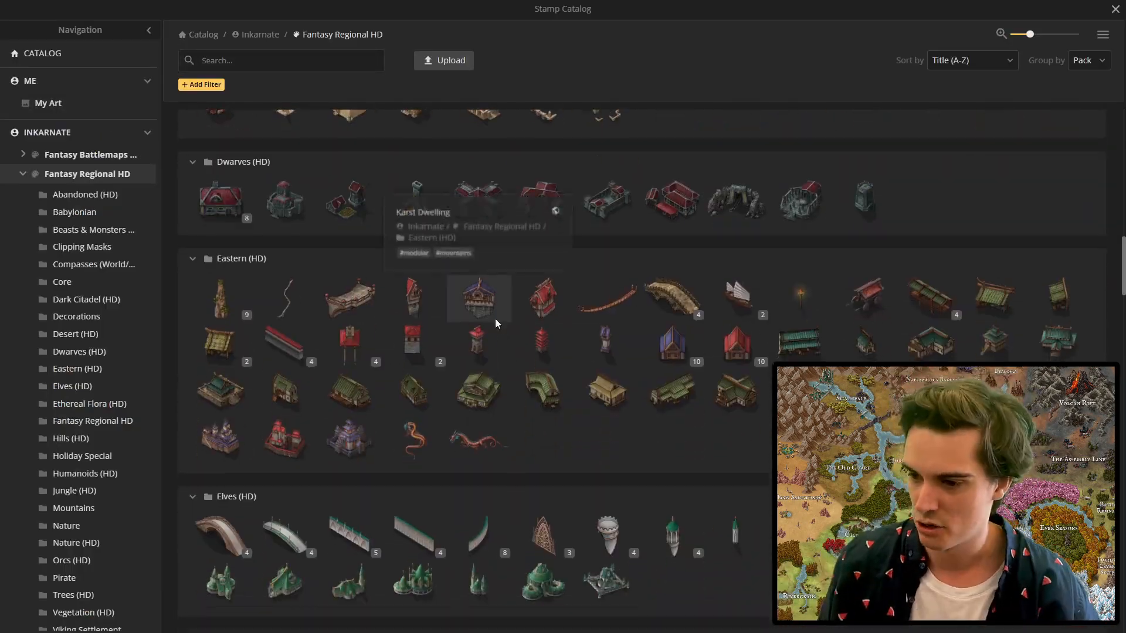
{"action": "left_click", "coordinate": [800, 265]}
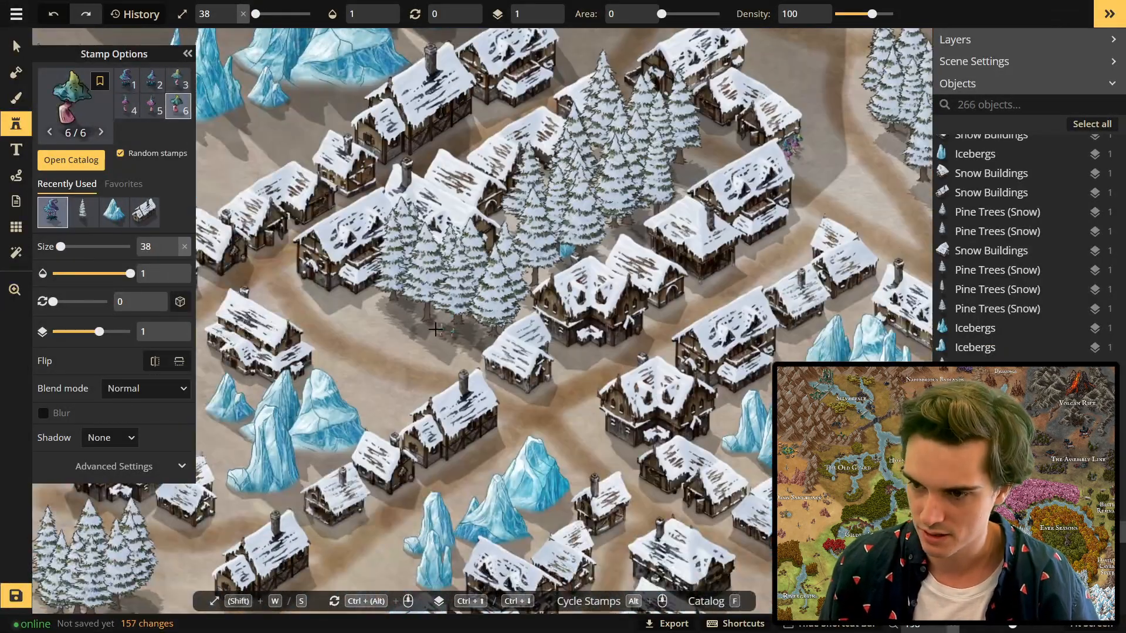
Place size-38 Trippy Mushrooms just south of the central pine cluster and beside the nearby houses and icebergs.
{"action": "left_click", "coordinate": [435, 330]}
{"action": "left_click_drag", "start_coordinate": [457, 410], "coordinate": [414, 184]}
{"action": "left_click", "coordinate": [414, 322]}
{"action": "left_click_drag", "start_coordinate": [352, 516], "coordinate": [508, 307]}
{"action": "left_click", "coordinate": [536, 331]}
Scatter size-38 Trippy Mushrooms at the foot of the iceberg groups in the southeastern part of the village.
{"action": "scroll", "coordinate": [537, 331], "scroll_direction": "down", "scroll_amount": 1}
{"action": "left_click_drag", "start_coordinate": [880, 264], "coordinate": [613, 391]}
{"action": "left_click_drag", "start_coordinate": [792, 253], "coordinate": [554, 346]}
{"action": "left_click", "coordinate": [554, 346]}
{"action": "left_click", "coordinate": [561, 345]}
{"action": "scroll", "coordinate": [561, 344], "scroll_direction": "down", "scroll_amount": 1}
{"action": "left_click_drag", "start_coordinate": [721, 444], "coordinate": [636, 394]}
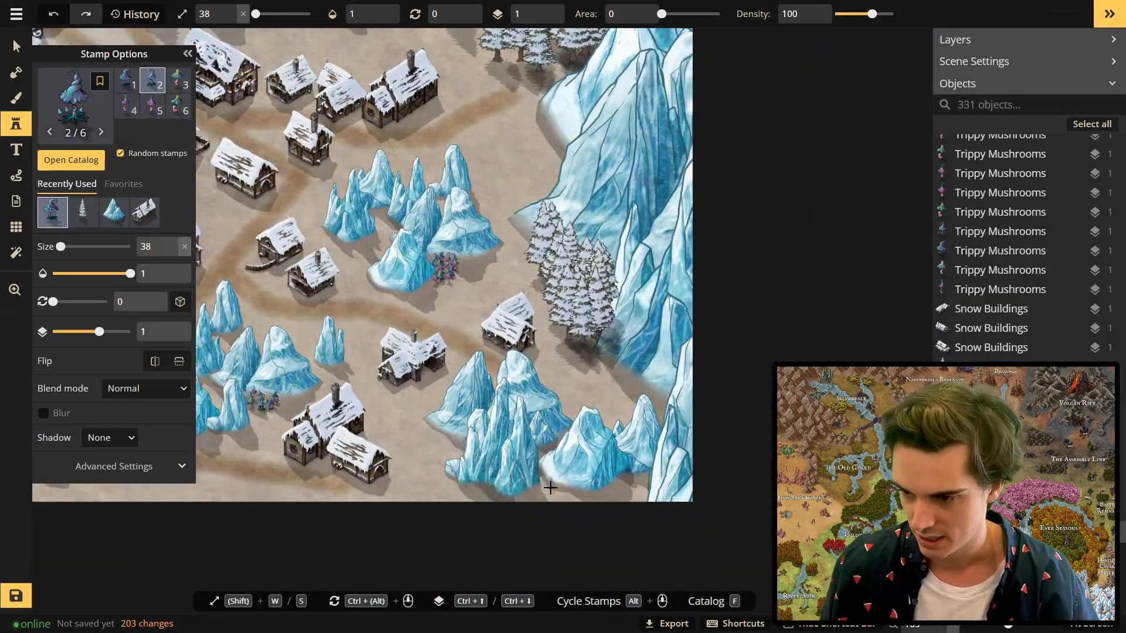
Add size-38 Trippy Mushrooms around the southeast corner icebergs and along the village's eastern side.
{"action": "left_click", "coordinate": [546, 487]}
{"action": "left_click", "coordinate": [509, 328]}
{"action": "left_click_drag", "start_coordinate": [520, 205], "coordinate": [692, 340]}
{"action": "scroll", "coordinate": [509, 329], "scroll_direction": "down", "scroll_amount": 2}
{"action": "left_click", "coordinate": [528, 211]}
{"action": "left_click_drag", "start_coordinate": [352, 293], "coordinate": [743, 253]}
{"action": "left_click_drag", "start_coordinate": [417, 246], "coordinate": [445, 376]}
Scatter size-38 Trippy Mushrooms over the open ground north and west of the village, near the icebergs.
{"action": "left_click", "coordinate": [459, 294]}
{"action": "left_click_drag", "start_coordinate": [586, 234], "coordinate": [478, 281]}
{"action": "left_click", "coordinate": [533, 256]}
{"action": "left_click", "coordinate": [522, 269]}
{"action": "scroll", "coordinate": [523, 269], "scroll_direction": "down", "scroll_amount": 2}
{"action": "left_click", "coordinate": [435, 267]}
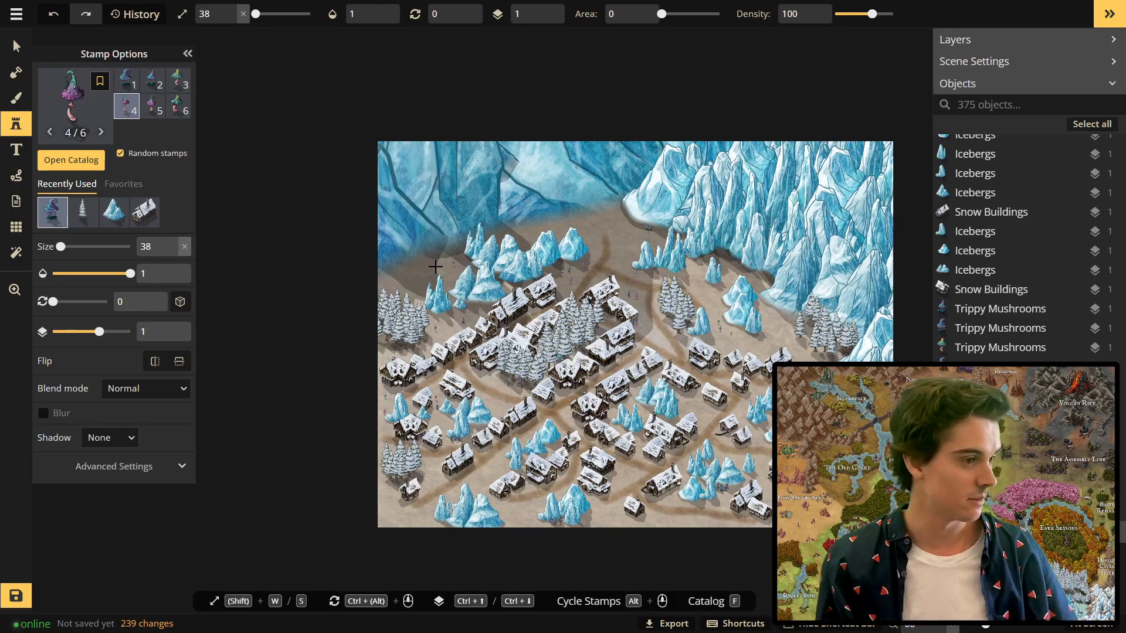
{"action": "scroll", "coordinate": [509, 465], "scroll_direction": "up", "scroll_amount": 2}
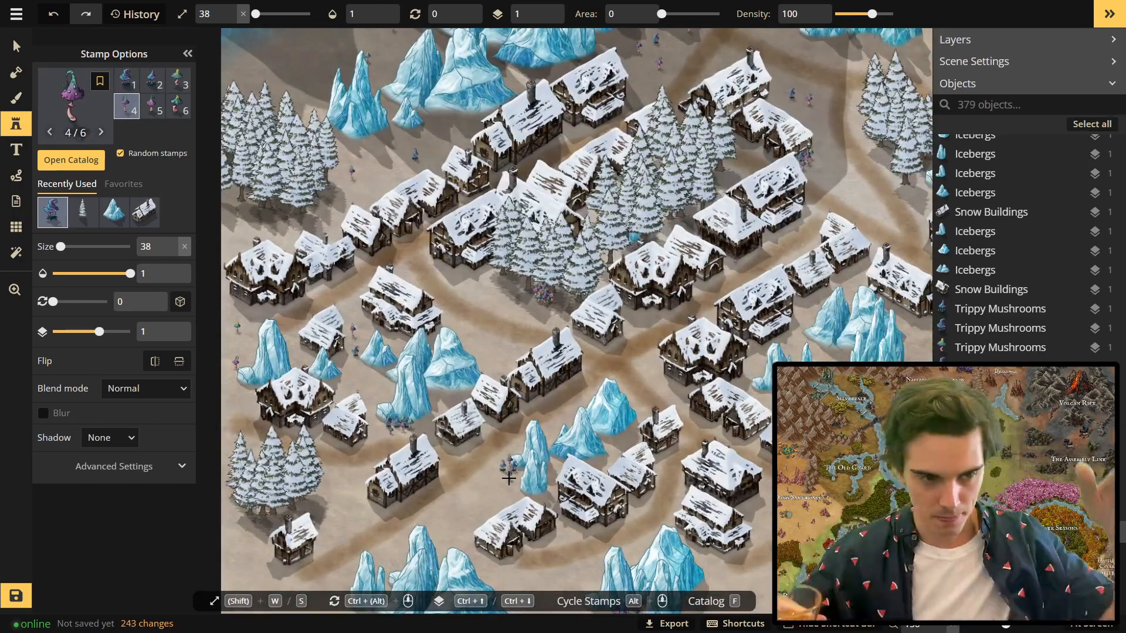
Place small groups of Trippy Mushrooms along the map's southern edge, beside the southernmost small house and icebergs.
{"action": "left_click_drag", "start_coordinate": [509, 477], "coordinate": [487, 334]}
{"action": "left_click", "coordinate": [599, 480]}
{"action": "left_click", "coordinate": [610, 475]}
{"action": "left_click", "coordinate": [616, 477]}
{"action": "left_click", "coordinate": [621, 473]}
Switch to the Brush with the light brown dirt texture and set its size to 10 and opacity to 0.61.
{"action": "scroll", "coordinate": [610, 475], "scroll_direction": "up", "scroll_amount": 3}
{"action": "key", "text": "b"}
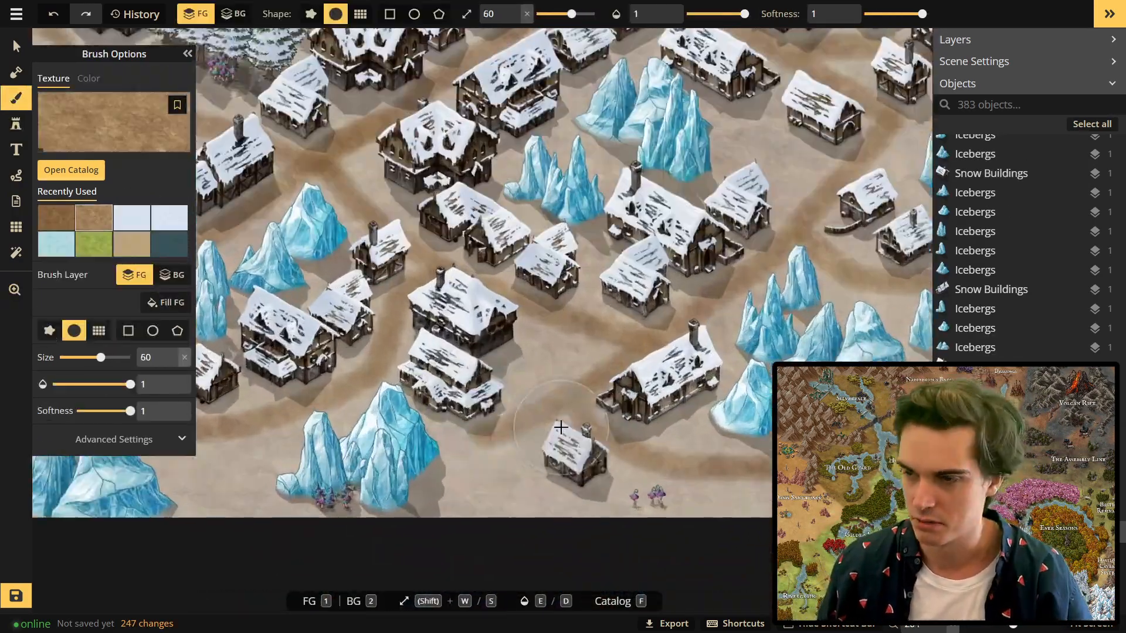
{"action": "key", "text": "shift+s"}
{"action": "key", "text": "shift+s"}
{"action": "key", "text": "shift+s"}
{"action": "scroll", "coordinate": [472, 302], "scroll_direction": "up", "scroll_amount": 2}
{"action": "key", "text": "shift+s"}
{"action": "key", "text": "shift+s"}
{"action": "key", "text": "shift+s"}
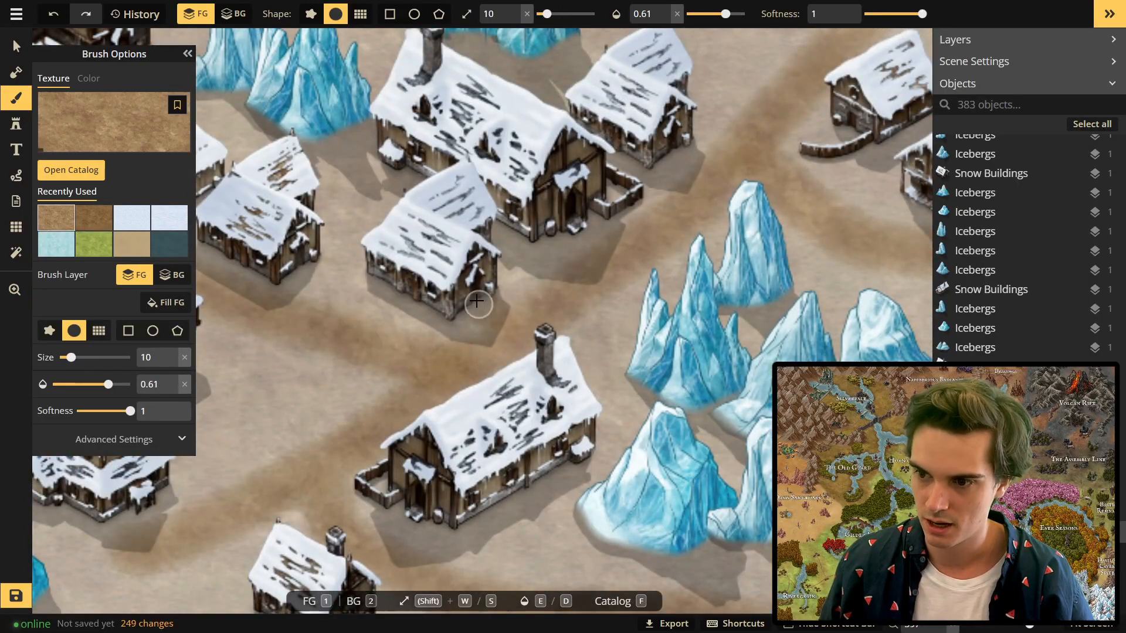
Raise the brush opacity to 0.93, save the map, and paint small dirt paths beside the eastern houses.
{"action": "left_click", "coordinate": [516, 326]}
{"action": "left_click_drag", "start_coordinate": [726, 14], "coordinate": [741, 13]}
{"action": "key", "text": "ctrl+s"}
{"action": "left_click_drag", "start_coordinate": [724, 156], "coordinate": [483, 332]}
{"action": "left_click", "coordinate": [482, 332]}
{"action": "left_click", "coordinate": [437, 302]}
{"action": "mouse_move", "coordinate": [608, 137]}
{"action": "left_mouse_down"}
{"action": "mouse_move", "coordinate": [437, 302]}
{"action": "mouse_move", "coordinate": [510, 270]}
{"action": "left_mouse_up"}
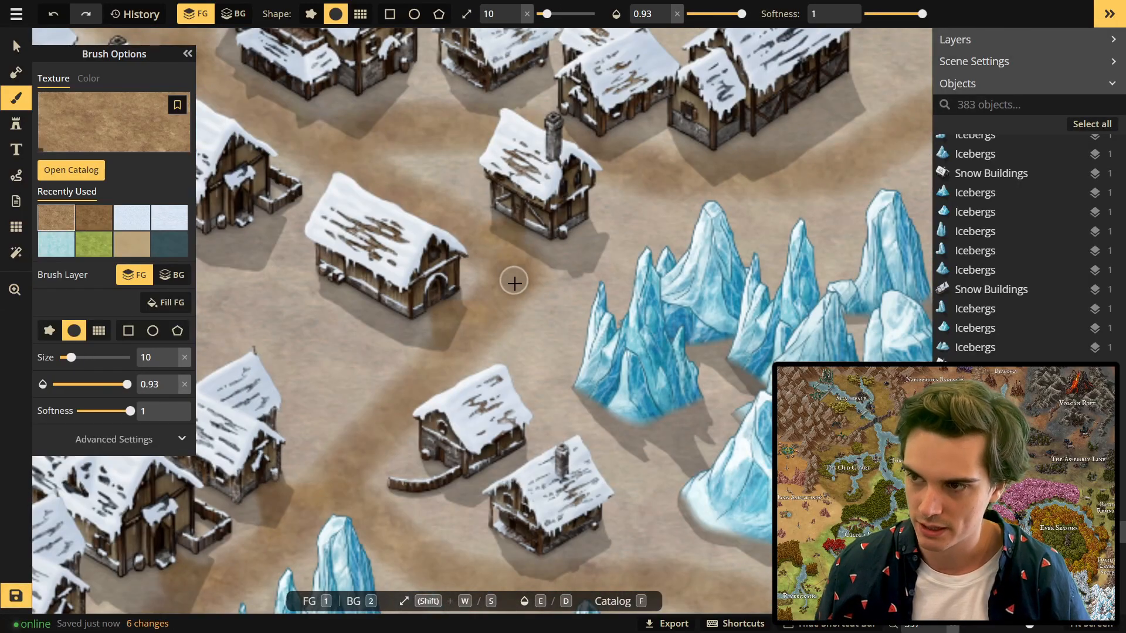
Reduce the dirt brush size to 8 for painting fine footpaths around the houses.
{"action": "scroll", "coordinate": [511, 270], "scroll_direction": "down", "scroll_amount": 6}
{"action": "left_click_drag", "start_coordinate": [229, 382], "coordinate": [315, 394]}
{"action": "scroll", "coordinate": [314, 394], "scroll_direction": "up", "scroll_amount": 7}
{"action": "key", "text": "s"}
{"action": "key", "text": "s"}
{"action": "key", "text": "s"}
{"action": "key", "text": "s"}
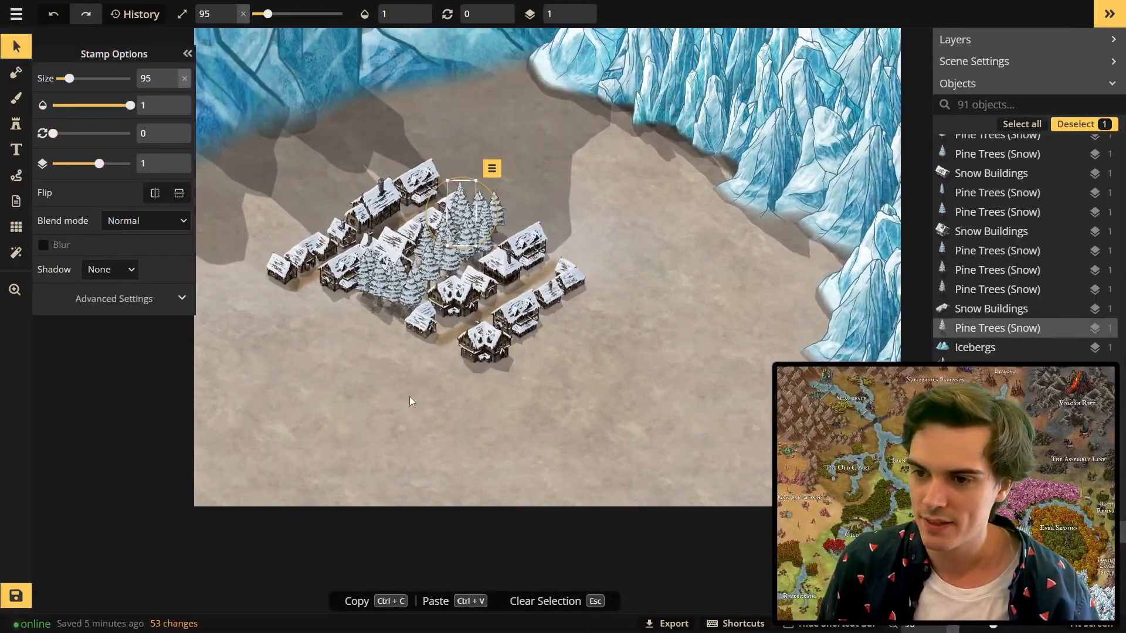
{"action": "left_click", "coordinate": [409, 396]}
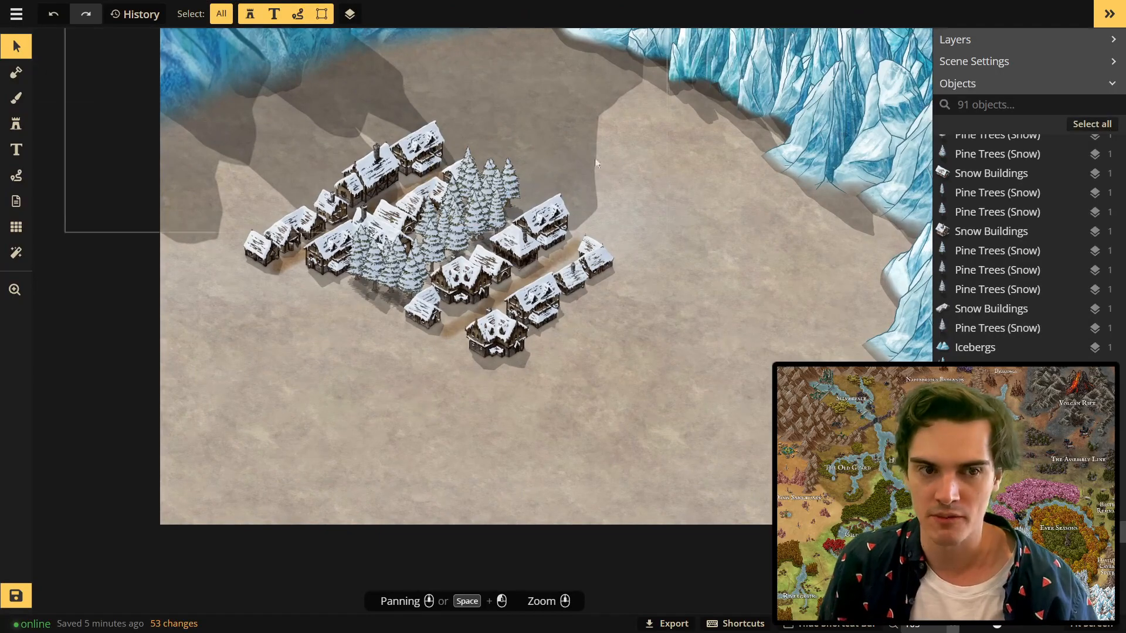
{"action": "scroll", "coordinate": [336, 353], "scroll_direction": "up", "scroll_amount": 3}
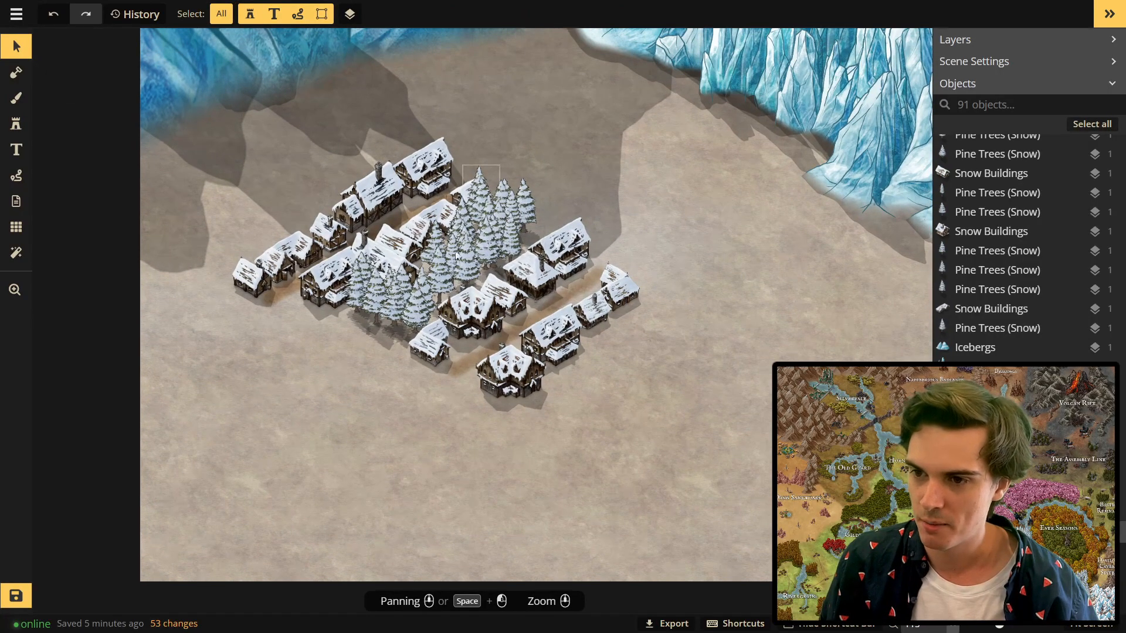
{"action": "scroll", "coordinate": [487, 305], "scroll_direction": "down", "scroll_amount": 2}
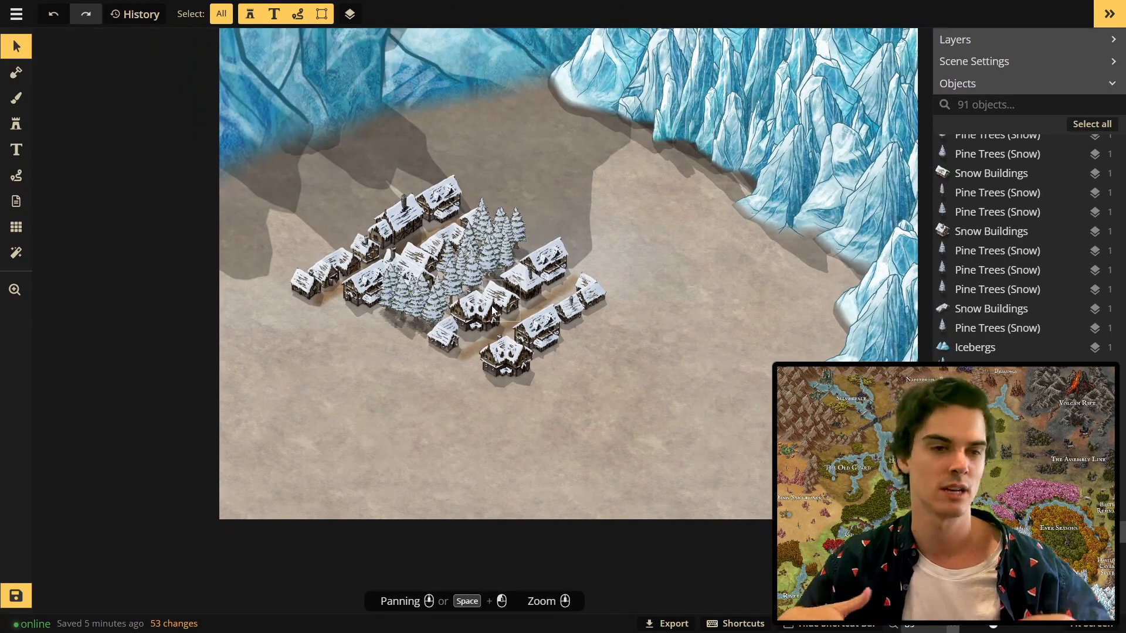
{"action": "scroll", "coordinate": [613, 253], "scroll_direction": "down", "scroll_amount": 1}
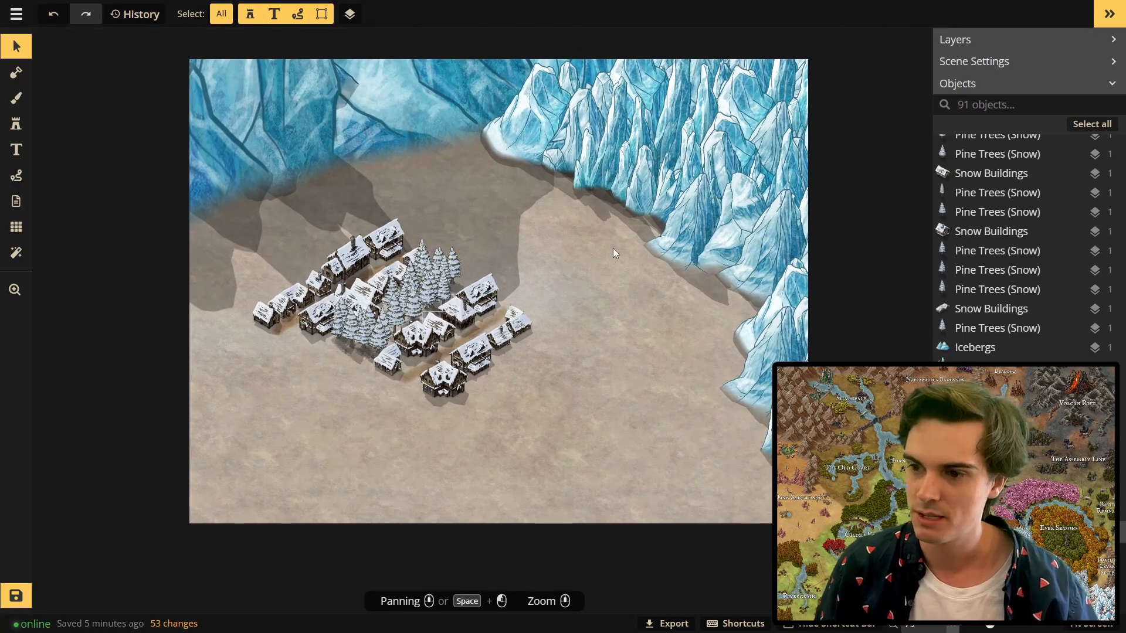
Paint dirt roads at size 21 and opacity 0.66, extending the village streets and linking them with curved roads to the southeast.
{"action": "scroll", "coordinate": [340, 325], "scroll_direction": "up", "scroll_amount": 3}
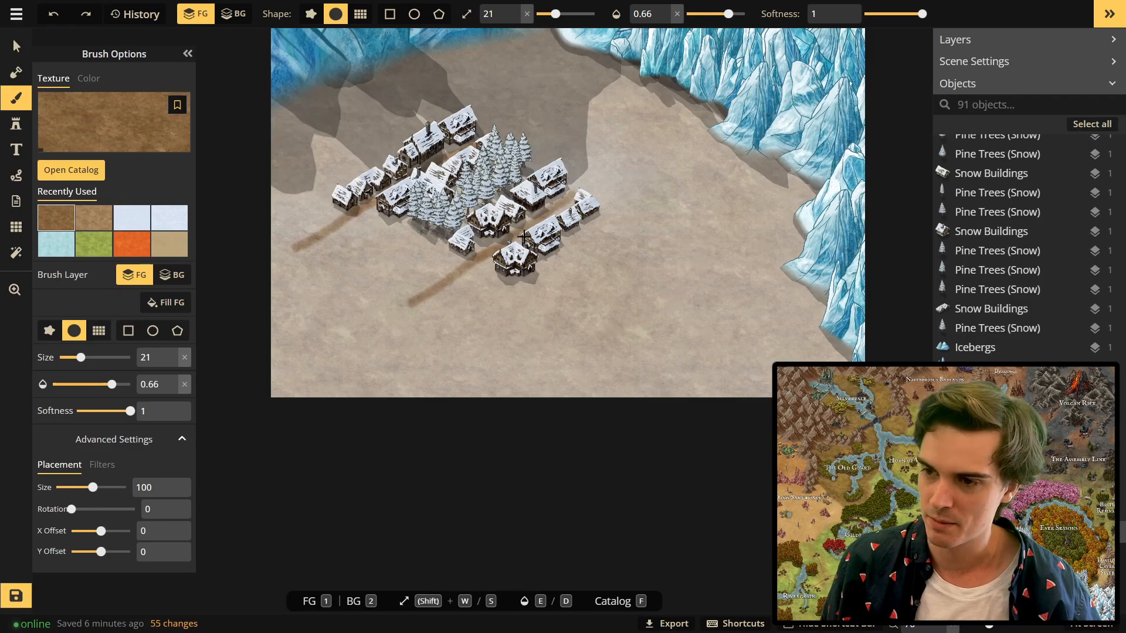
{"action": "scroll", "coordinate": [440, 312], "scroll_direction": "down", "scroll_amount": 1}
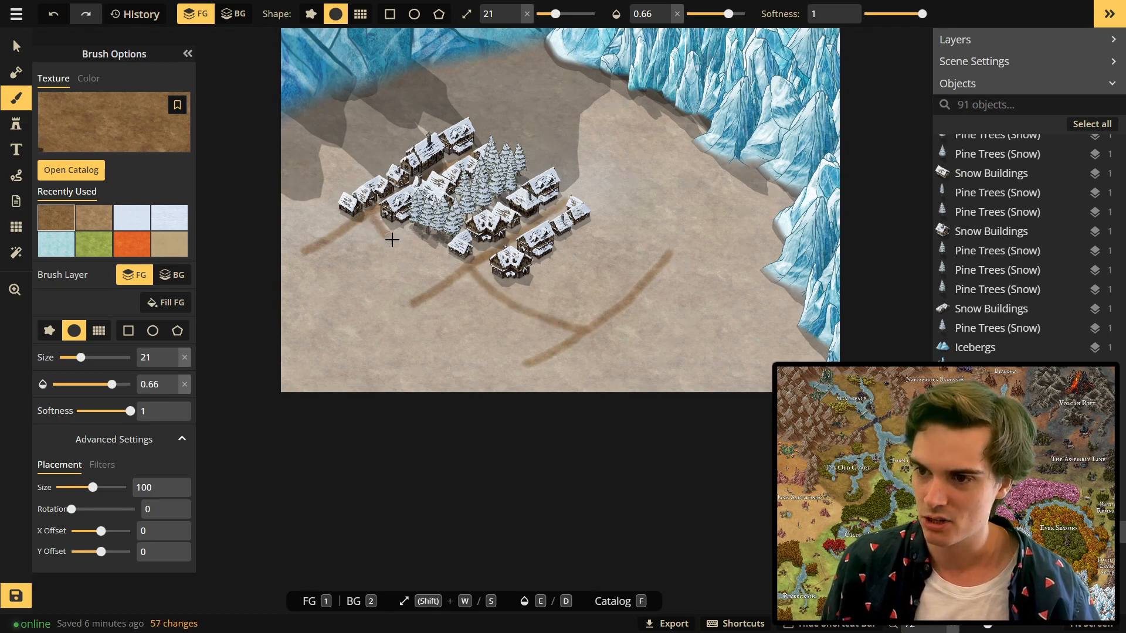
{"action": "left_click_drag", "start_coordinate": [473, 273], "coordinate": [461, 269]}
{"action": "key", "text": "space"}
{"action": "left_click_drag", "start_coordinate": [445, 267], "coordinate": [563, 220]}
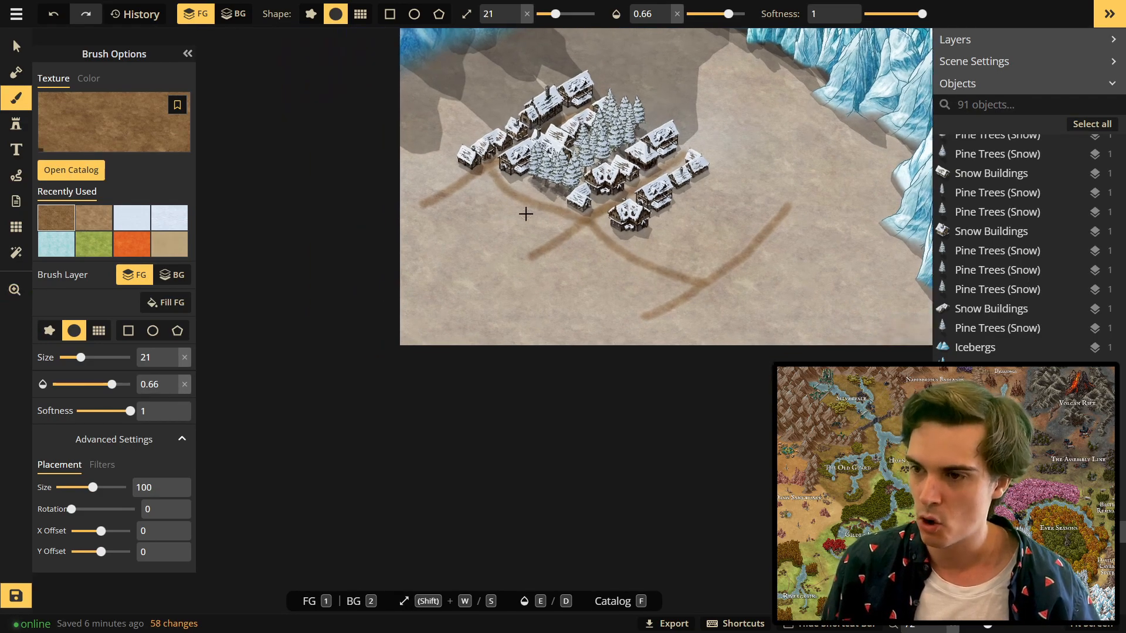
{"action": "left_click_drag", "start_coordinate": [738, 226], "coordinate": [599, 283]}
{"action": "key", "text": "space"}
{"action": "left_click_drag", "start_coordinate": [419, 387], "coordinate": [522, 297]}
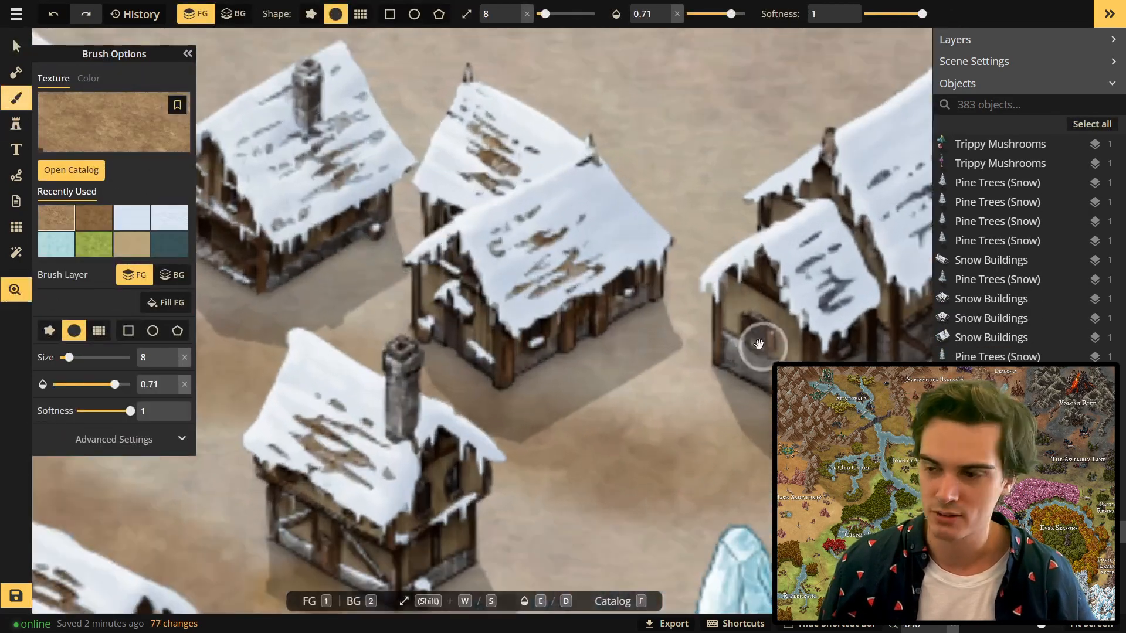
Paint dirt footpaths at size 8 and opacity 0.71 around the doors of the westernmost houses.
{"action": "scroll", "coordinate": [754, 345], "scroll_direction": "up", "scroll_amount": 3}
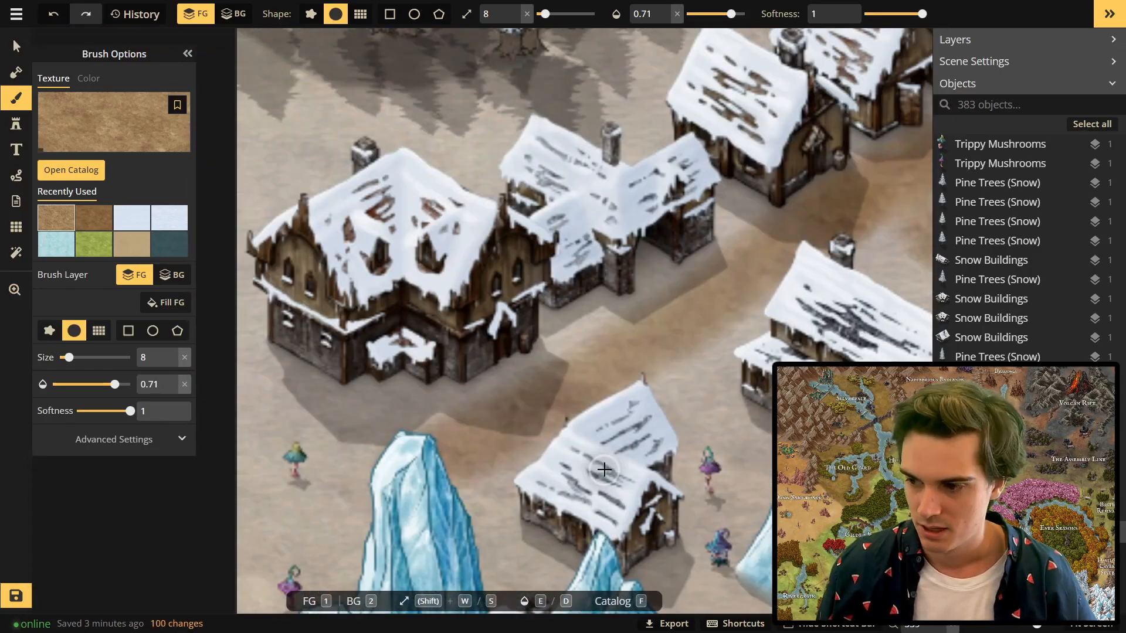
{"action": "left_click_drag", "start_coordinate": [604, 469], "coordinate": [476, 251]}
{"action": "left_click_drag", "start_coordinate": [555, 312], "coordinate": [637, 283]}
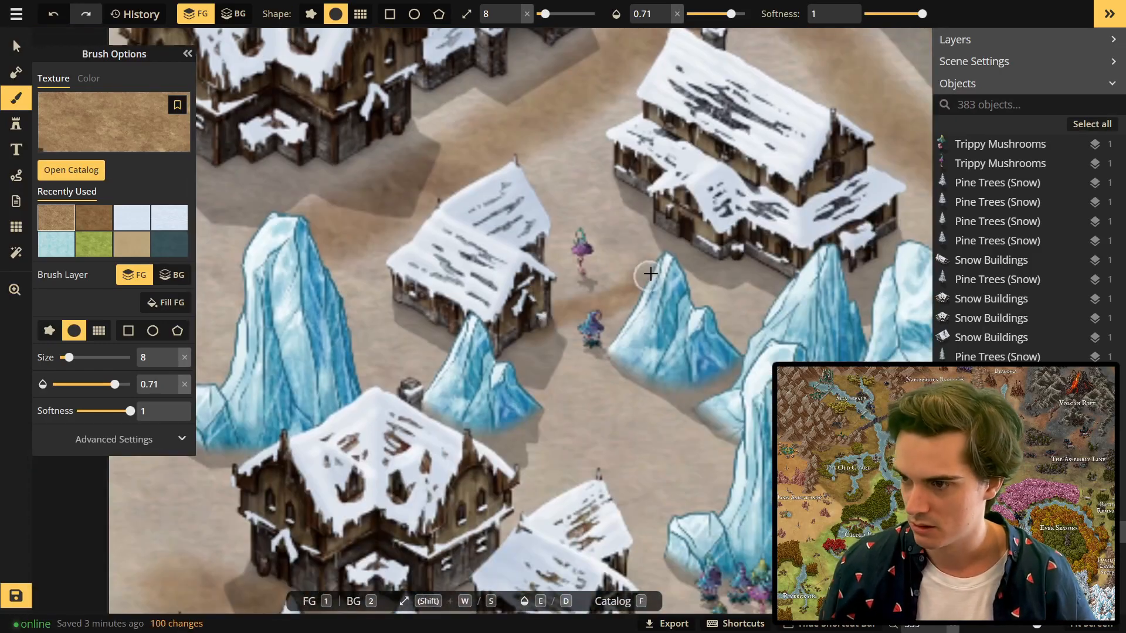
{"action": "scroll", "coordinate": [507, 334], "scroll_direction": "down", "scroll_amount": 2}
{"action": "mouse_move", "coordinate": [440, 236]}
{"action": "left_mouse_down"}
{"action": "mouse_move", "coordinate": [565, 322]}
{"action": "mouse_move", "coordinate": [586, 265]}
{"action": "left_mouse_up"}
{"action": "left_click_drag", "start_coordinate": [586, 265], "coordinate": [444, 332]}
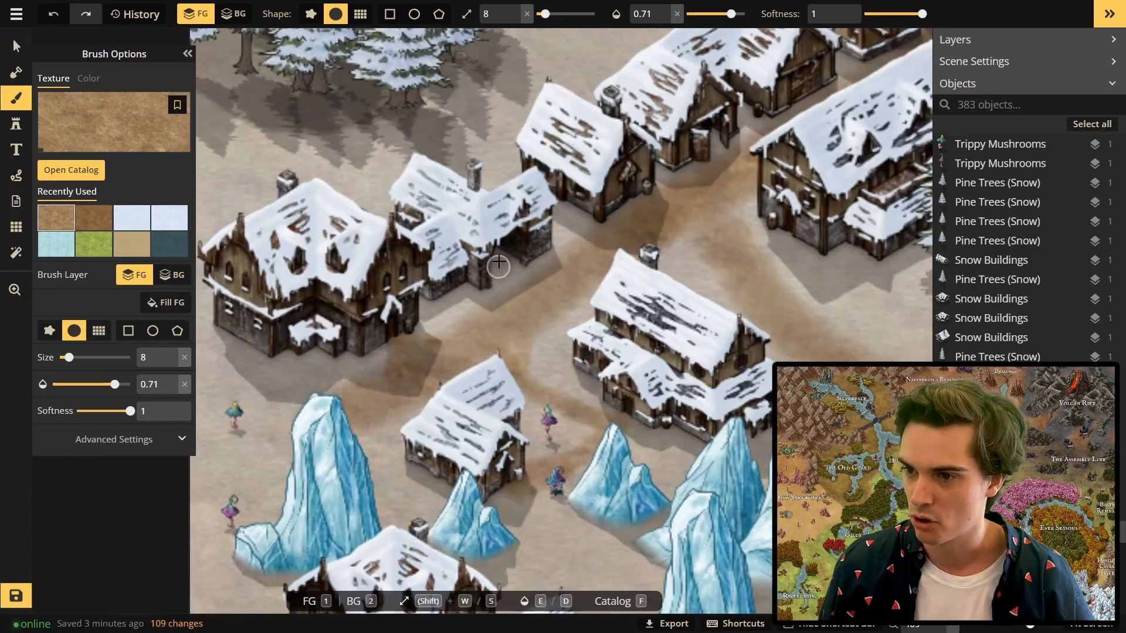
Paint size-8 dirt footpaths along the house row northwest of the central pines and toward the northern houses.
{"action": "left_click_drag", "start_coordinate": [533, 276], "coordinate": [274, 403]}
{"action": "mouse_move", "coordinate": [274, 402]}
{"action": "left_mouse_down"}
{"action": "mouse_move", "coordinate": [369, 307]}
{"action": "mouse_move", "coordinate": [400, 376]}
{"action": "left_mouse_up"}
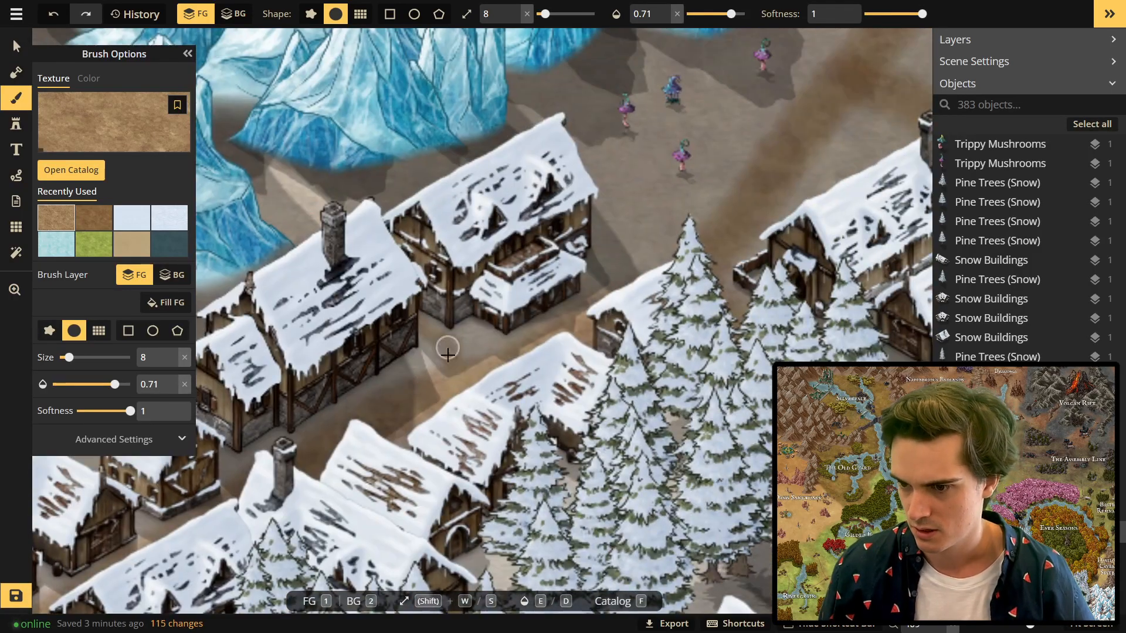
{"action": "scroll", "coordinate": [449, 346], "scroll_direction": "down", "scroll_amount": 1}
{"action": "left_click_drag", "start_coordinate": [645, 349], "coordinate": [451, 326]}
{"action": "left_click_drag", "start_coordinate": [799, 410], "coordinate": [622, 318]}
{"action": "scroll", "coordinate": [622, 318], "scroll_direction": "up", "scroll_amount": 3}
{"action": "scroll", "coordinate": [511, 305], "scroll_direction": "down", "scroll_amount": 6}
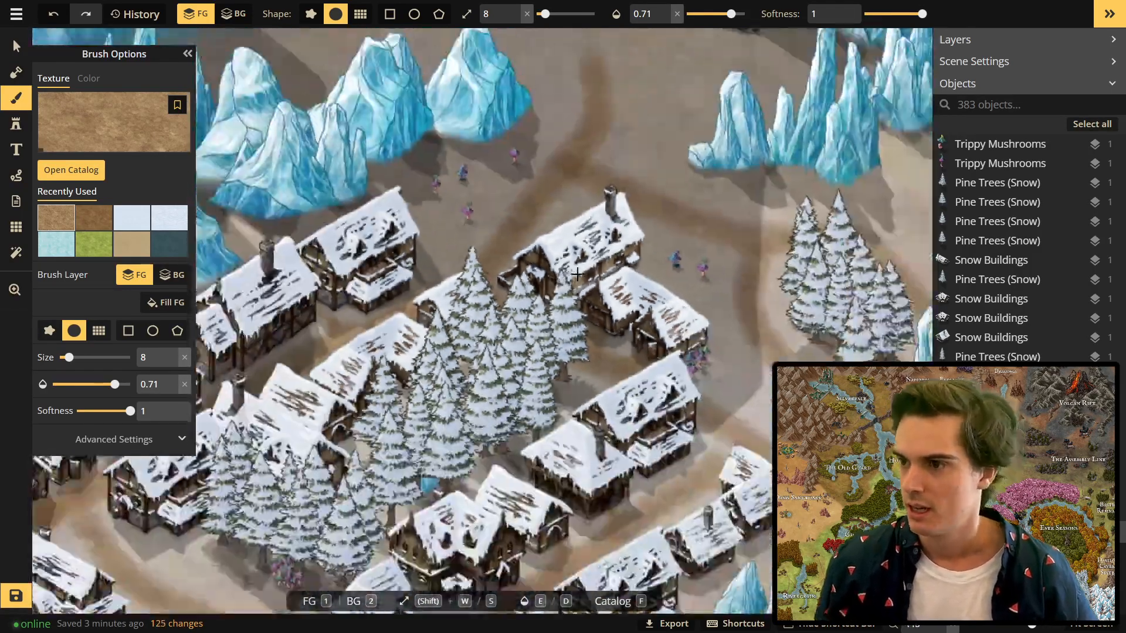
Select a single stamp in the village and shift it slightly to the northwest.
{"action": "scroll", "coordinate": [496, 351], "scroll_direction": "up", "scroll_amount": 4}
{"action": "key", "text": "v"}
{"action": "left_click", "coordinate": [359, 260]}
{"action": "left_click_drag", "start_coordinate": [360, 259], "coordinate": [317, 244]}
{"action": "key", "text": "x"}
Return to the size-8 dirt brush and paint the remaining footpaths between the village houses.
{"action": "key", "text": "b"}
{"action": "mouse_move", "coordinate": [246, 323]}
{"action": "left_mouse_down"}
{"action": "mouse_move", "coordinate": [430, 359]}
{"action": "mouse_move", "coordinate": [389, 414]}
{"action": "left_mouse_up"}
{"action": "scroll", "coordinate": [429, 359], "scroll_direction": "up", "scroll_amount": 2}
{"action": "mouse_move", "coordinate": [678, 206]}
{"action": "left_mouse_down"}
{"action": "mouse_move", "coordinate": [479, 365]}
{"action": "mouse_move", "coordinate": [107, 487]}
{"action": "left_mouse_up"}
{"action": "scroll", "coordinate": [679, 351], "scroll_direction": "down", "scroll_amount": 6}
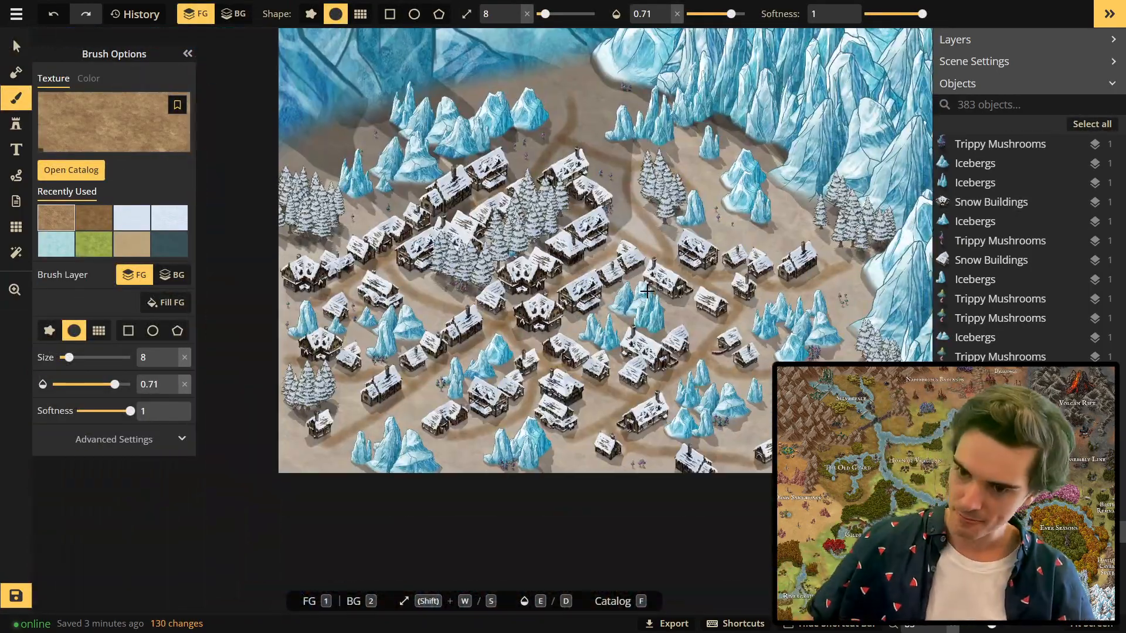
Place a group of size-68 icebergs at the middle of the map's southern edge.
{"action": "left_click", "coordinate": [16, 123]}
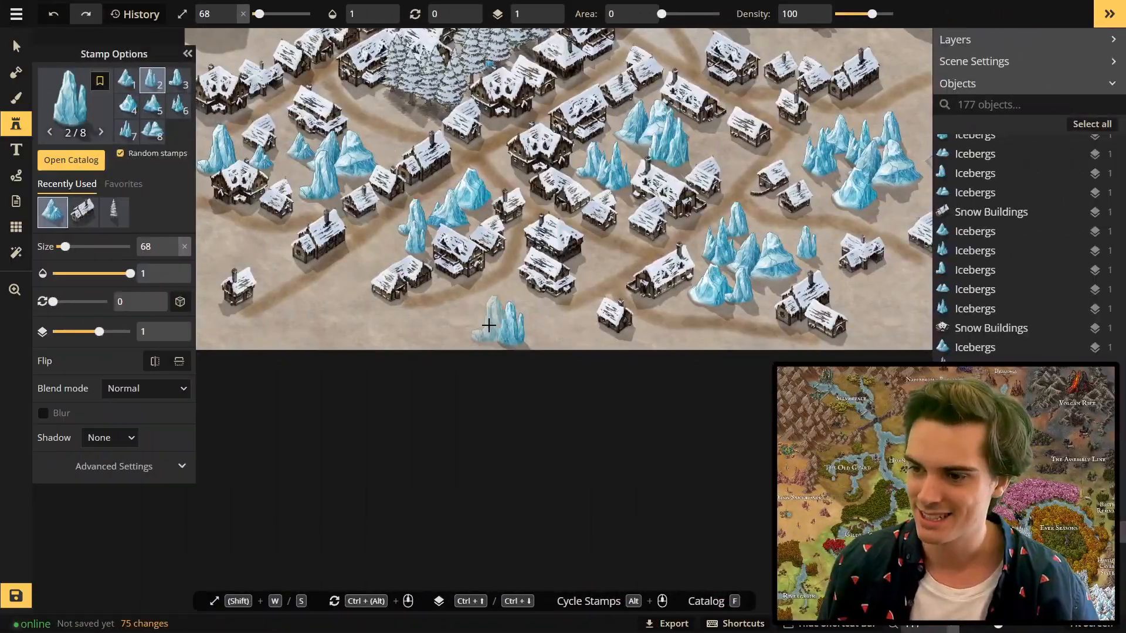
{"action": "left_click", "coordinate": [485, 323]}
{"action": "left_click", "coordinate": [505, 312]}
{"action": "left_click", "coordinate": [514, 302]}
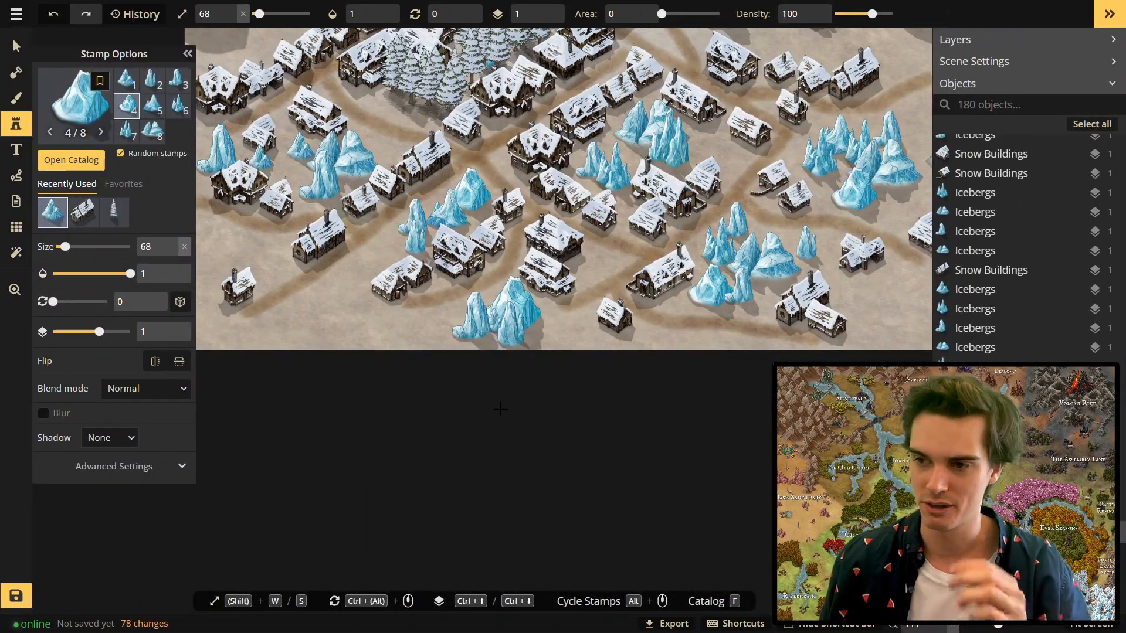
Place a group of size-68 icebergs along the southern edge near the map's southwest corner.
{"action": "scroll", "coordinate": [458, 307], "scroll_direction": "down", "scroll_amount": 1}
{"action": "left_click", "coordinate": [328, 321]}
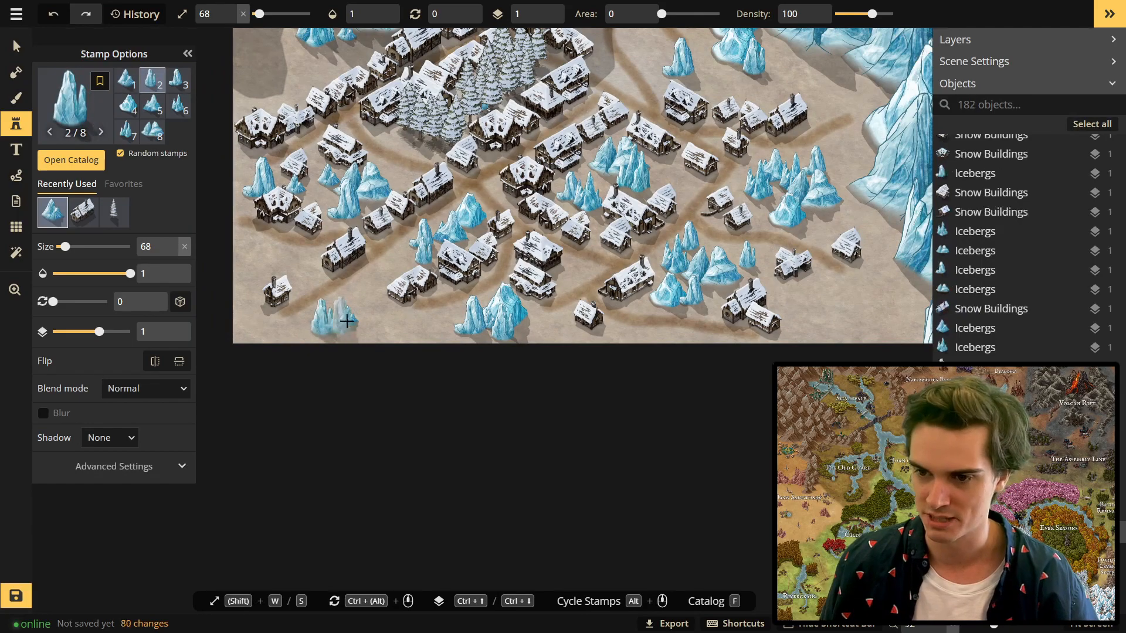
{"action": "left_click", "coordinate": [353, 306]}
{"action": "left_click", "coordinate": [358, 322]}
{"action": "left_click", "coordinate": [381, 327]}
{"action": "scroll", "coordinate": [397, 314], "scroll_direction": "down", "scroll_amount": 1}
Fill the map's southeast corner with size-68 icebergs, joining them to the tall eastern ice wall.
{"action": "left_click_drag", "start_coordinate": [561, 304], "coordinate": [315, 295]}
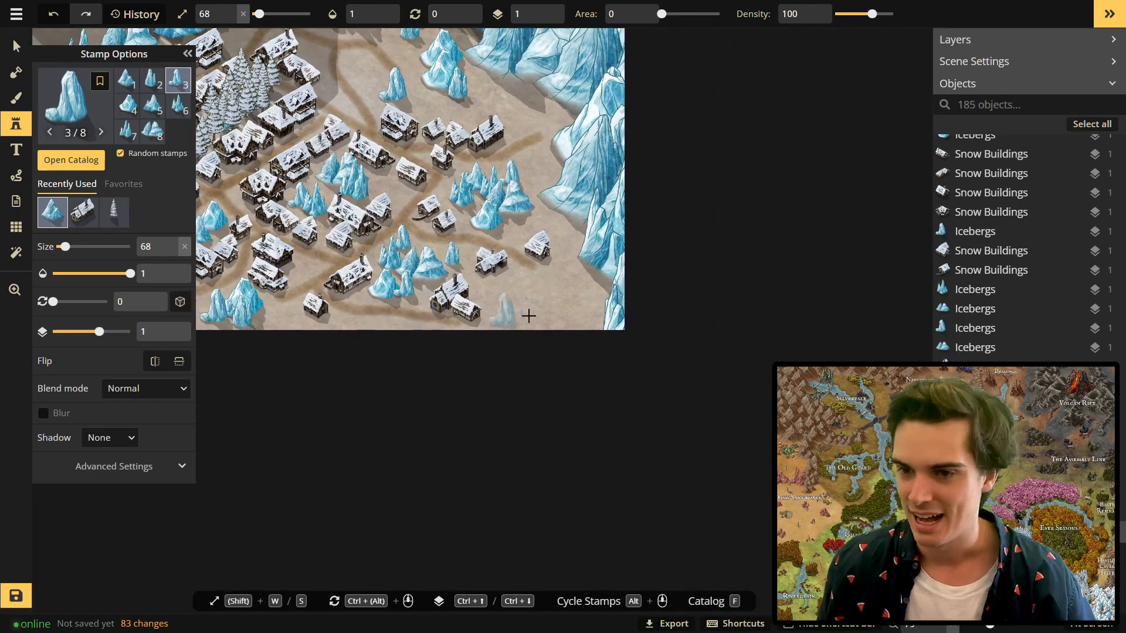
{"action": "scroll", "coordinate": [560, 313], "scroll_direction": "up", "scroll_amount": 1}
{"action": "left_click", "coordinate": [551, 298]}
{"action": "left_click", "coordinate": [528, 307]}
{"action": "left_click", "coordinate": [523, 282]}
{"action": "left_click", "coordinate": [584, 316]}
{"action": "left_click", "coordinate": [594, 299]}
{"action": "left_click", "coordinate": [605, 307]}
{"action": "scroll", "coordinate": [605, 307], "scroll_direction": "down", "scroll_amount": 2}
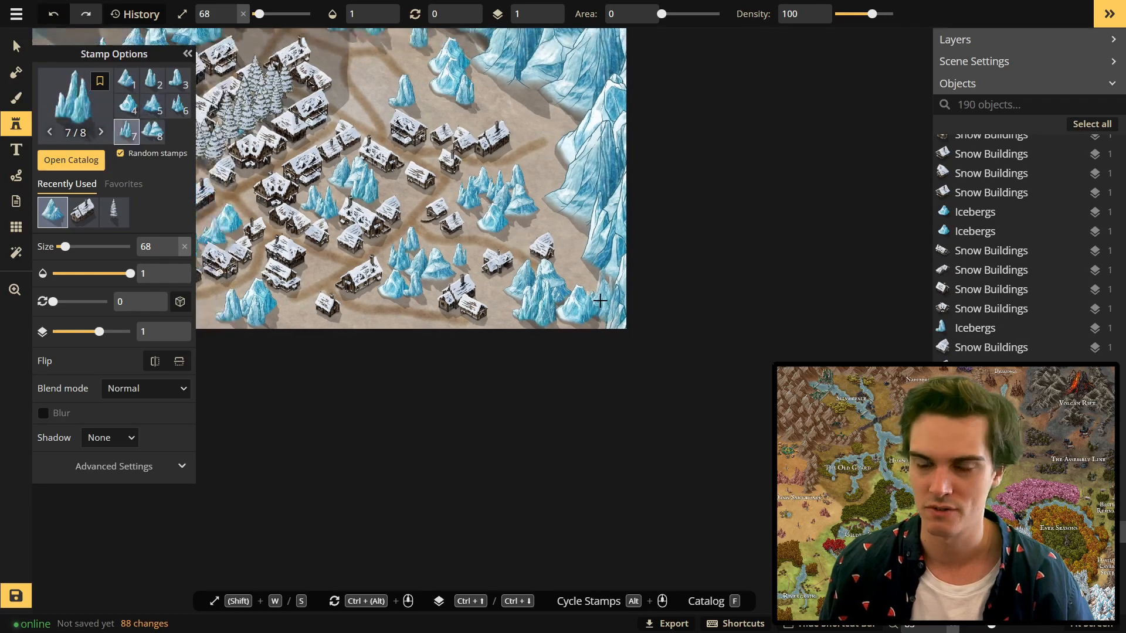
{"action": "left_click_drag", "start_coordinate": [587, 276], "coordinate": [676, 333]}
{"action": "scroll", "coordinate": [679, 298], "scroll_direction": "down", "scroll_amount": 2}
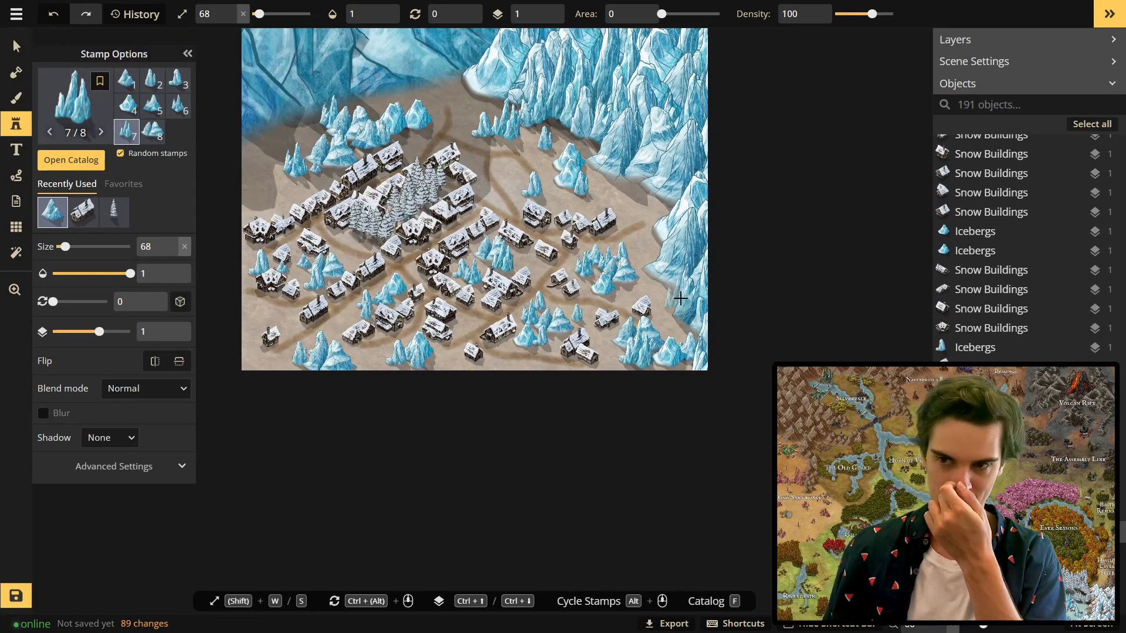
Switch to the snowy pine tree stamp at size 88 and plant trees around the small southwestern house.
{"action": "scroll", "coordinate": [680, 299], "scroll_direction": "up", "scroll_amount": 1}
{"action": "left_click", "coordinate": [119, 206]}
{"action": "scroll", "coordinate": [364, 353], "scroll_direction": "up", "scroll_amount": 3}
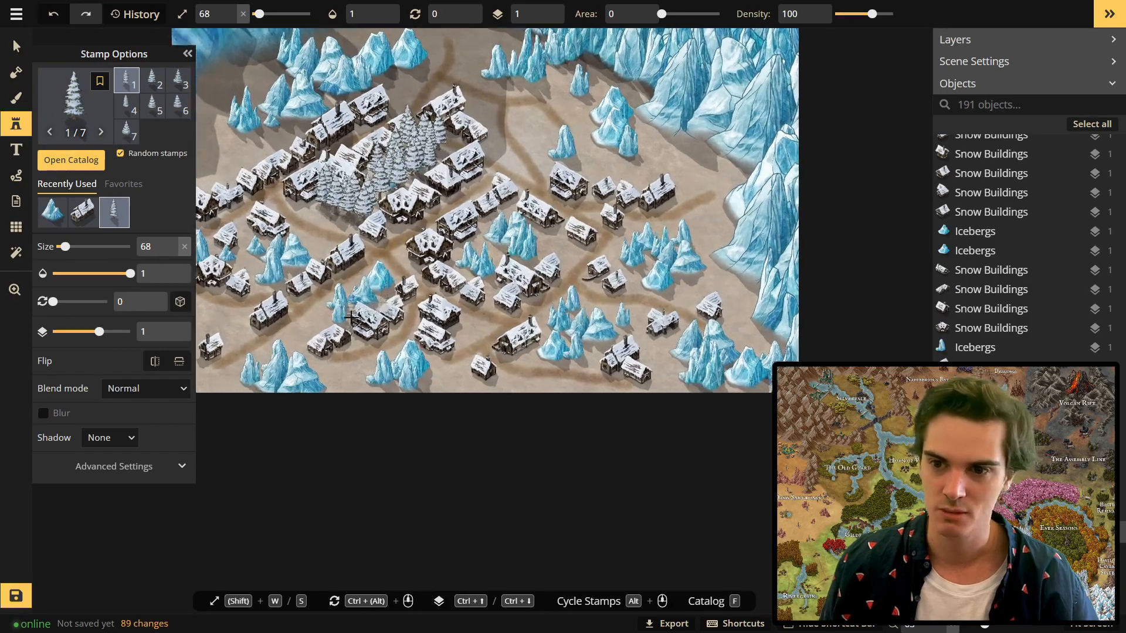
{"action": "left_click", "coordinate": [343, 357]}
{"action": "left_click", "coordinate": [387, 355]}
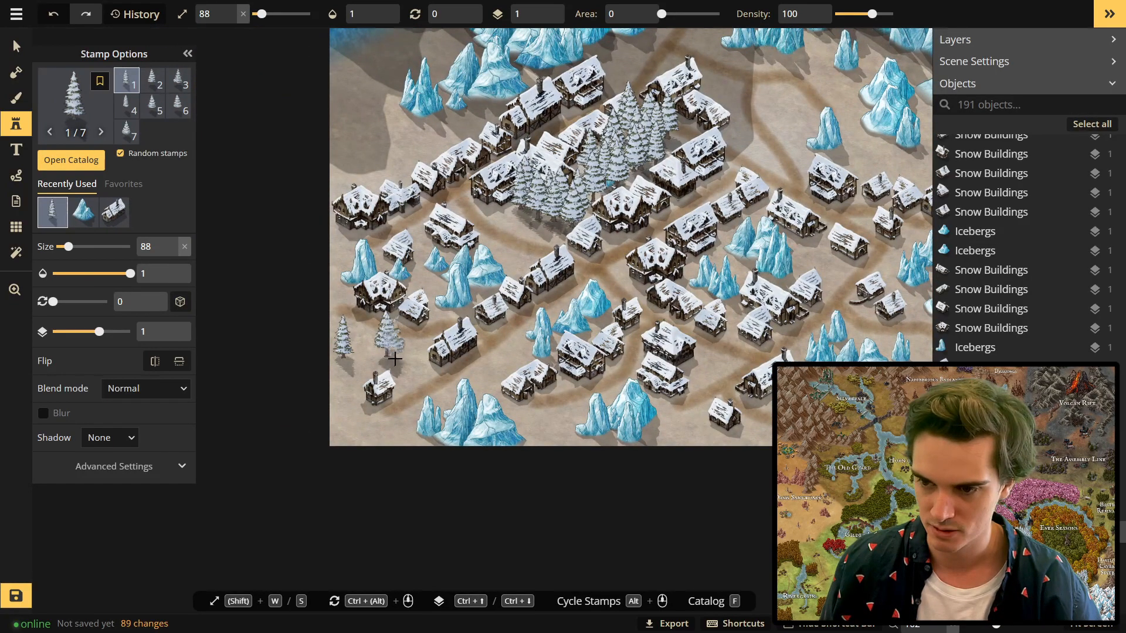
{"action": "left_click", "coordinate": [358, 370]}
Plant size-88 snowy pine clusters on the western edge, north of the eastern houses, and along the eastern ice wall.
{"action": "key", "text": "space"}
{"action": "left_click_drag", "start_coordinate": [362, 150], "coordinate": [419, 296]}
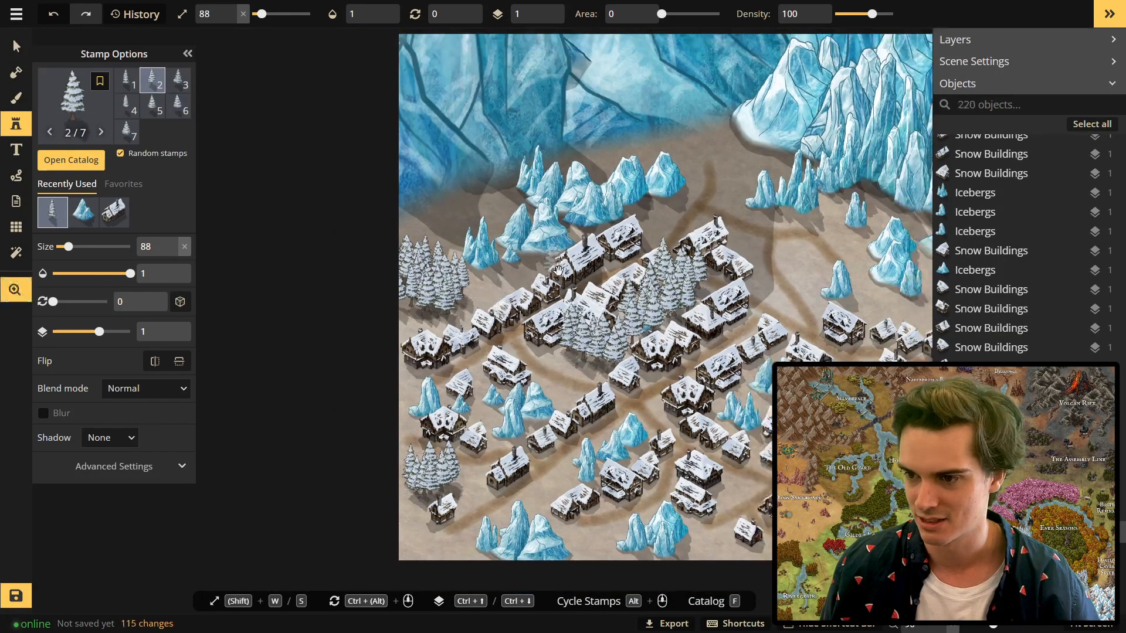
{"action": "key", "text": "space"}
{"action": "left_click_drag", "start_coordinate": [929, 340], "coordinate": [672, 326]}
{"action": "scroll", "coordinate": [671, 305], "scroll_direction": "up", "scroll_amount": 2}
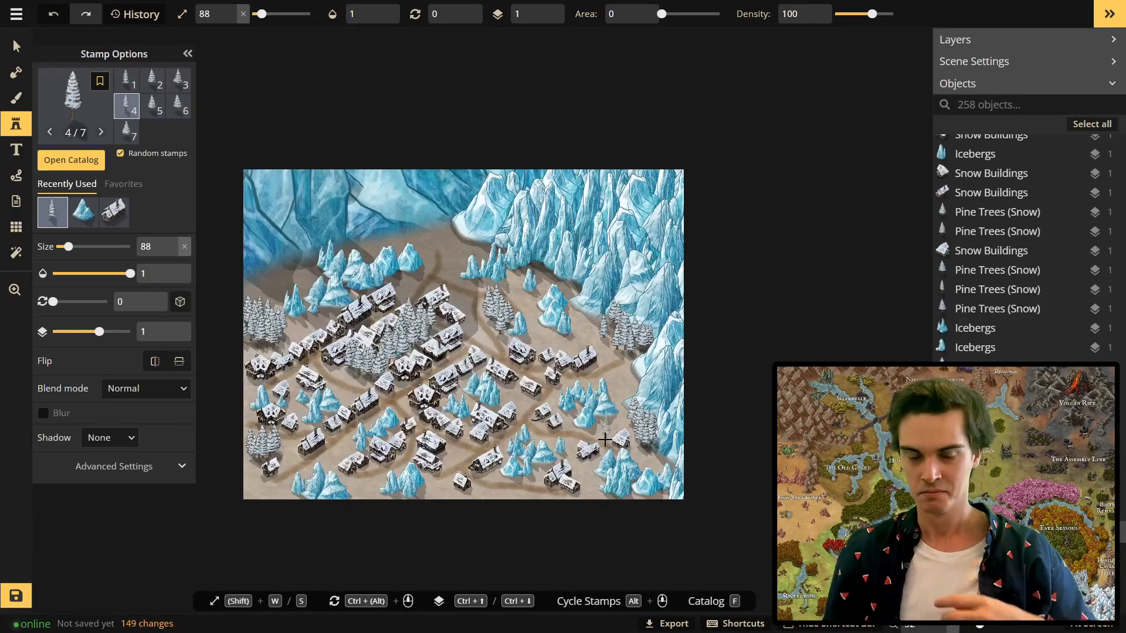
{"action": "scroll", "coordinate": [543, 321], "scroll_direction": "up", "scroll_amount": 1}
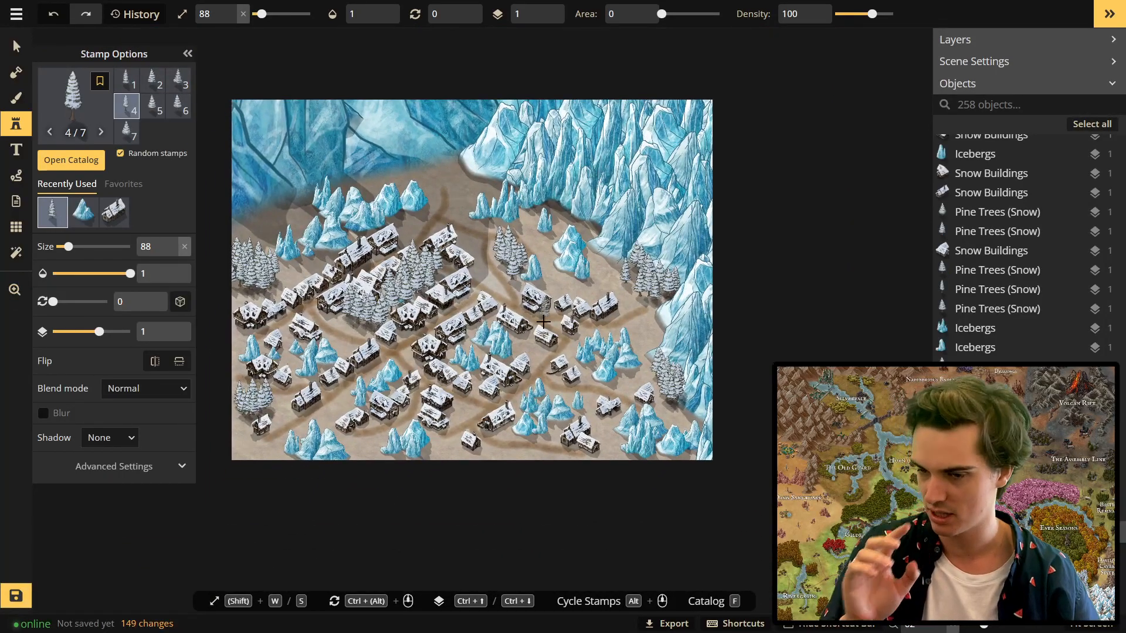
Load the Trippy Mushrooms stamp from the Ethereal Flora (HD) pack of the stamp catalog.
{"action": "left_click", "coordinate": [71, 84]}
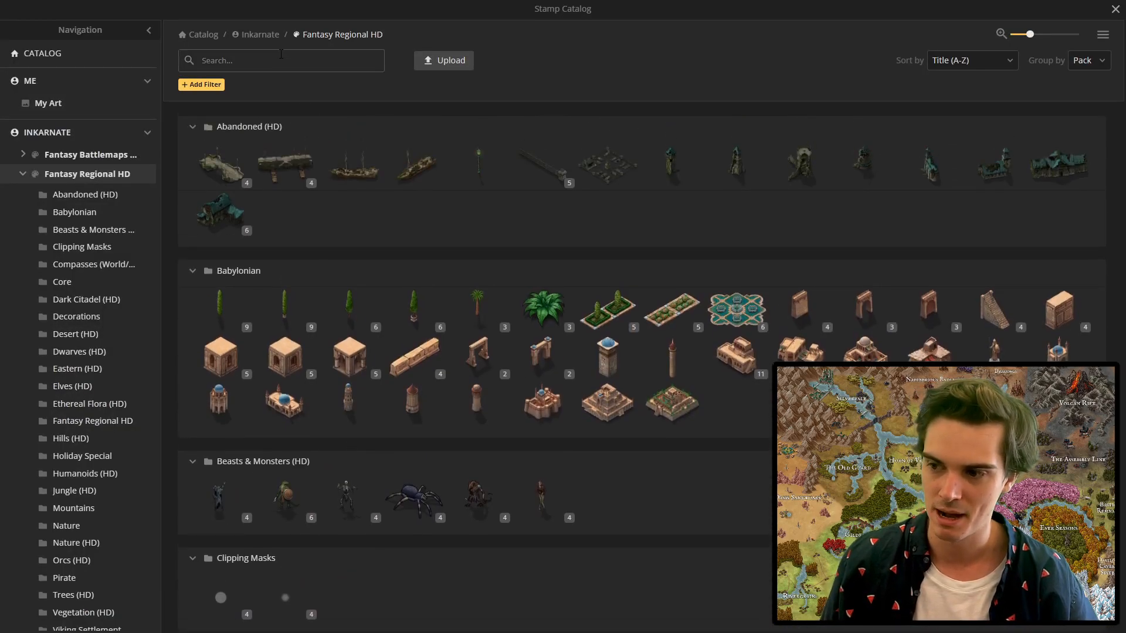
{"action": "scroll", "coordinate": [455, 455], "scroll_direction": "down", "scroll_amount": 10}
{"action": "scroll", "coordinate": [505, 362], "scroll_direction": "down", "scroll_amount": 5}
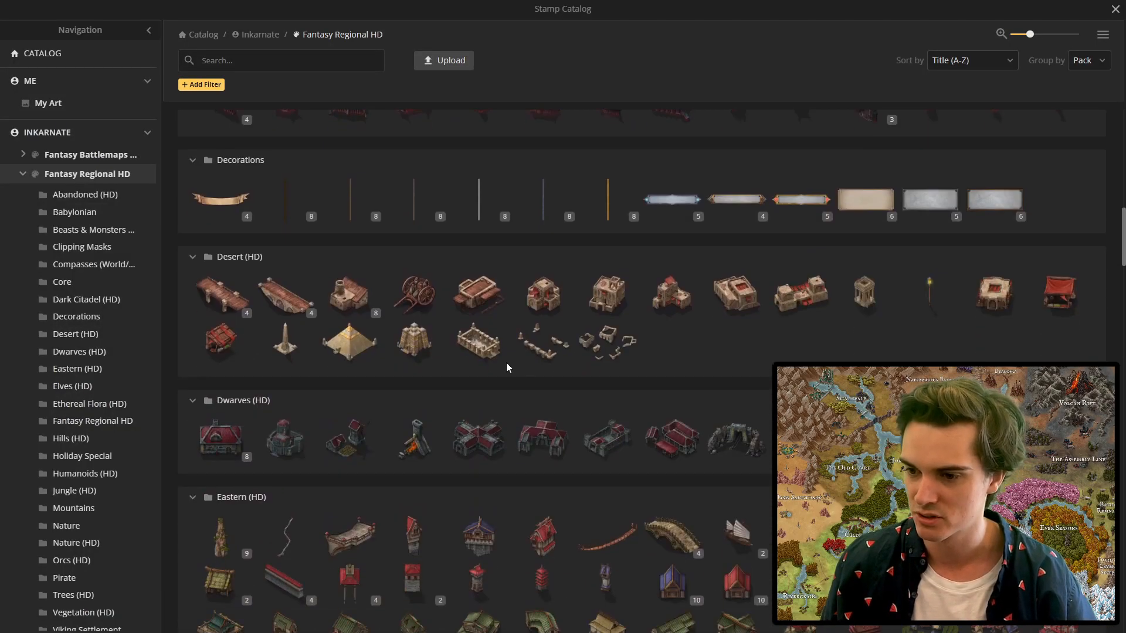
{"action": "mouse_move", "coordinate": [508, 368]}
{"action": "scroll", "coordinate": [501, 346], "scroll_direction": "down", "scroll_amount": 3}
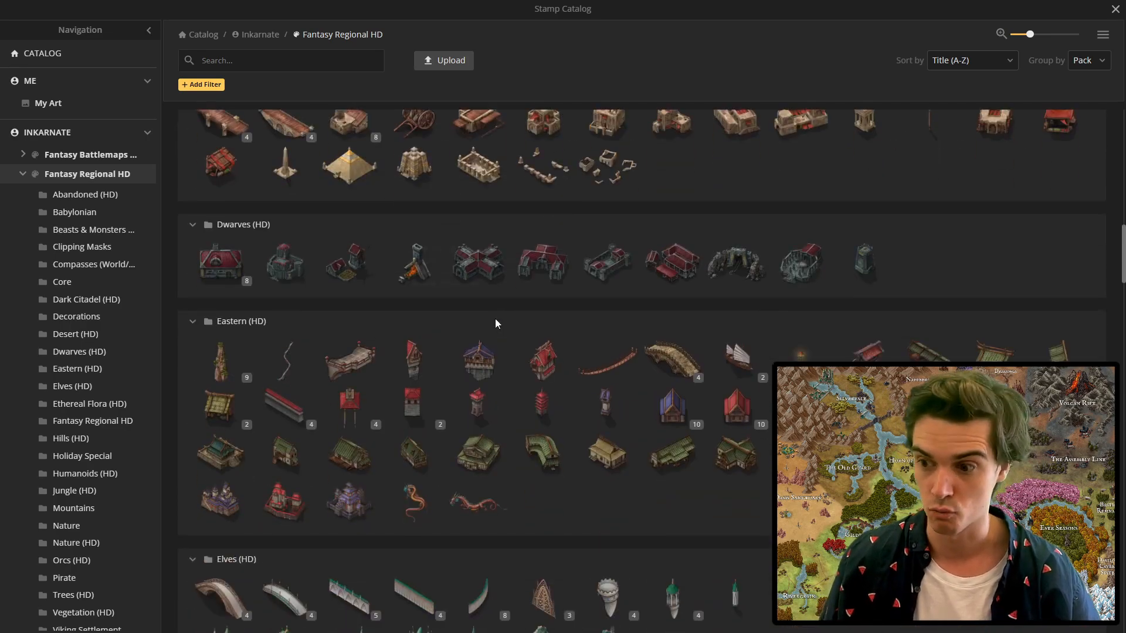
{"action": "scroll", "coordinate": [495, 318], "scroll_direction": "down", "scroll_amount": 8}
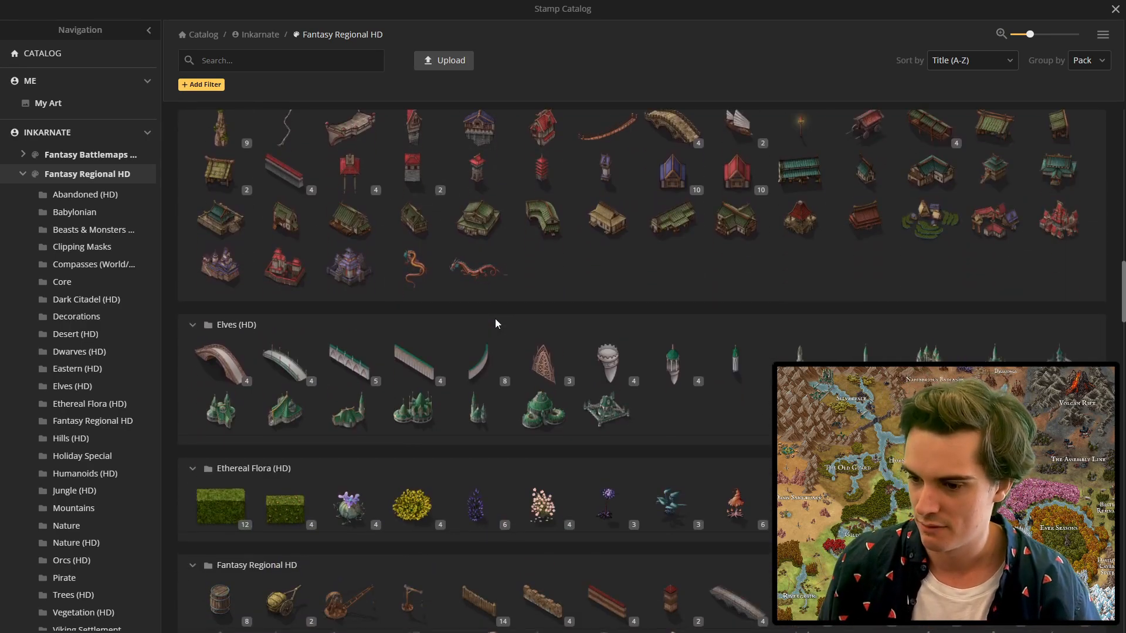
{"action": "mouse_move", "coordinate": [817, 275]}
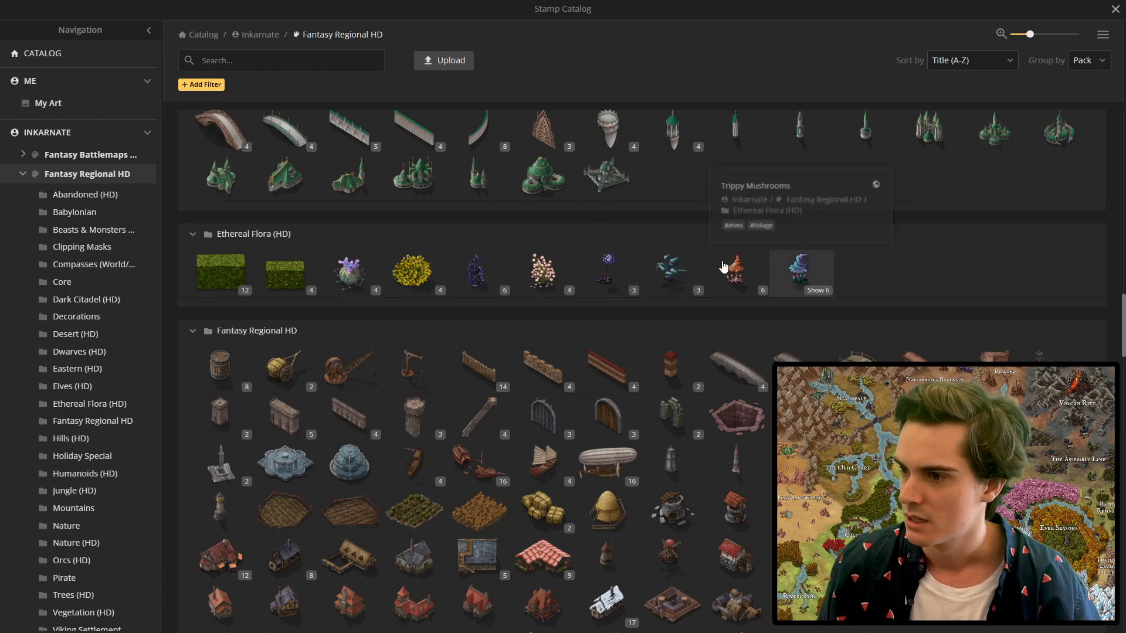
{"action": "left_click", "coordinate": [807, 265]}
{"action": "scroll", "coordinate": [472, 361], "scroll_direction": "up", "scroll_amount": 5}
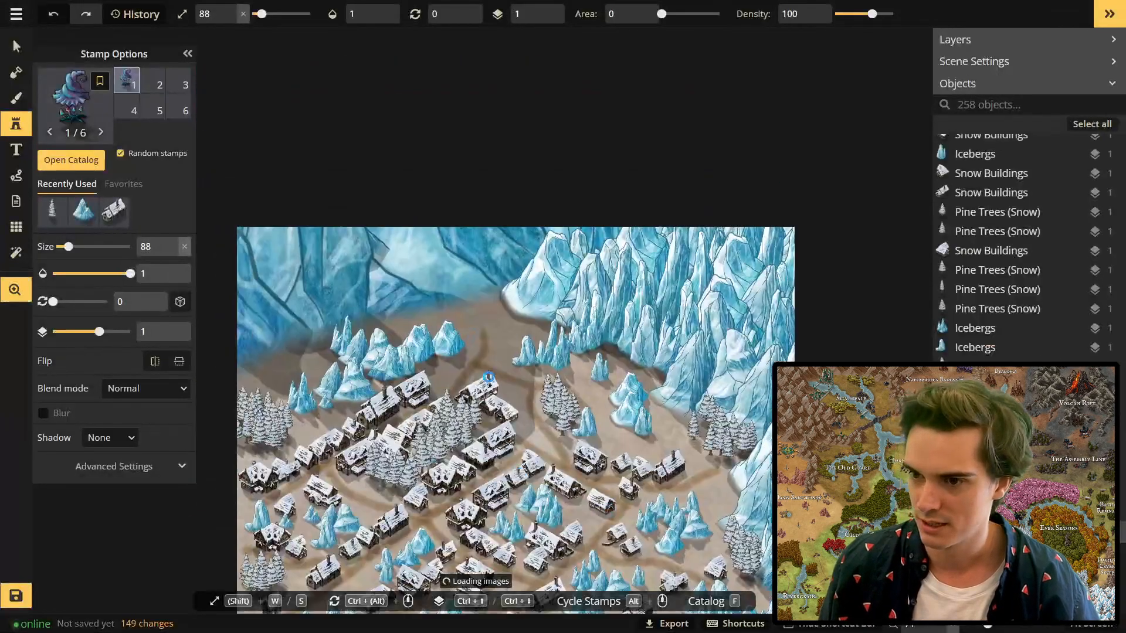
{"action": "scroll", "coordinate": [528, 358], "scroll_direction": "up", "scroll_amount": 2}
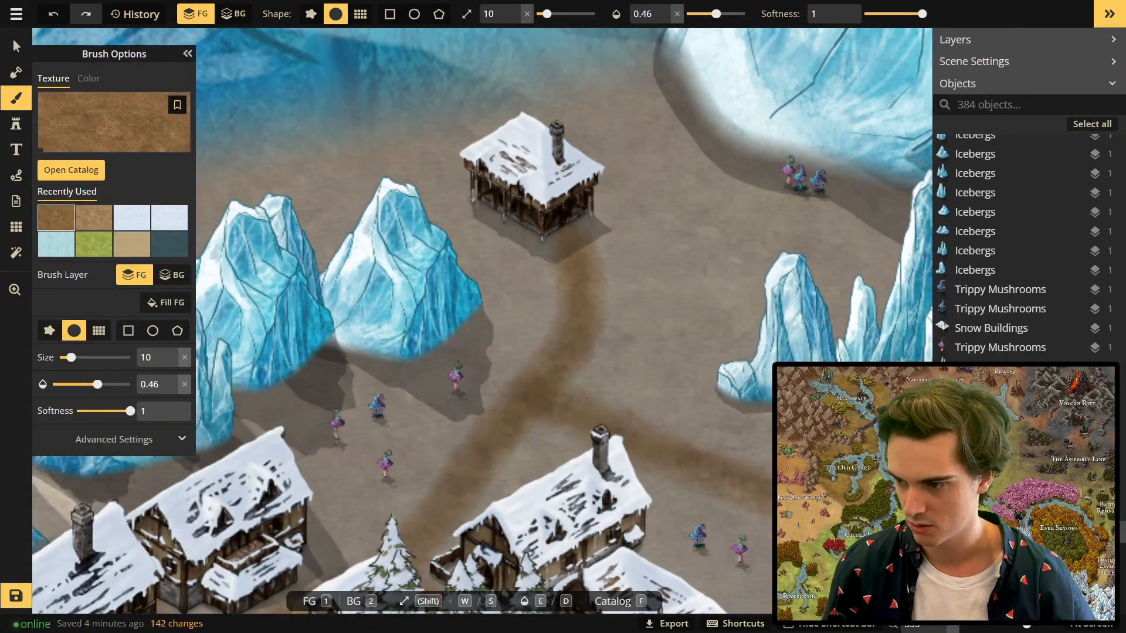
Undo the trial road stroke below the northernmost house and choose a darker brown dirt texture for the foreground brush.
{"action": "left_click_drag", "start_coordinate": [589, 343], "coordinate": [754, 490]}
{"action": "key", "text": "ctrl+z"}
{"action": "key", "text": "s"}
{"action": "left_click", "coordinate": [70, 170]}
{"action": "left_click", "coordinate": [604, 273]}
Paint dark brown dirt at 0.46 opacity over the road leading south from the northernmost house.
{"action": "mouse_move", "coordinate": [574, 237]}
{"action": "left_mouse_down"}
{"action": "mouse_move", "coordinate": [580, 282]}
{"action": "mouse_move", "coordinate": [542, 204]}
{"action": "mouse_move", "coordinate": [425, 389]}
{"action": "left_mouse_up"}
{"action": "mouse_move", "coordinate": [425, 388]}
{"action": "left_mouse_down"}
{"action": "mouse_move", "coordinate": [477, 249]}
{"action": "mouse_move", "coordinate": [447, 279]}
{"action": "left_mouse_up"}
{"action": "left_click_drag", "start_coordinate": [447, 279], "coordinate": [540, 215]}
{"action": "mouse_move", "coordinate": [367, 323]}
{"action": "left_mouse_down"}
{"action": "mouse_move", "coordinate": [624, 203]}
{"action": "mouse_move", "coordinate": [484, 279]}
{"action": "left_mouse_up"}
{"action": "mouse_move", "coordinate": [306, 371]}
{"action": "left_mouse_down"}
{"action": "mouse_move", "coordinate": [528, 271]}
{"action": "mouse_move", "coordinate": [452, 324]}
{"action": "mouse_move", "coordinate": [465, 343]}
{"action": "mouse_move", "coordinate": [417, 352]}
{"action": "mouse_move", "coordinate": [480, 328]}
{"action": "left_mouse_up"}
Adjust the brush size to 10 and keep darkening the village road toward the western edge with the dark brown dirt.
{"action": "left_click", "coordinate": [94, 218]}
{"action": "key", "text": "w"}
{"action": "key", "text": "w"}
{"action": "key", "text": "w"}
{"action": "left_click", "coordinate": [94, 217]}
{"action": "key", "text": "s"}
{"action": "key", "text": "s"}
{"action": "mouse_move", "coordinate": [390, 377]}
{"action": "left_mouse_down"}
{"action": "mouse_move", "coordinate": [551, 254]}
{"action": "mouse_move", "coordinate": [518, 275]}
{"action": "left_mouse_up"}
{"action": "left_click", "coordinate": [550, 249]}
{"action": "left_click_drag", "start_coordinate": [426, 330], "coordinate": [539, 261]}
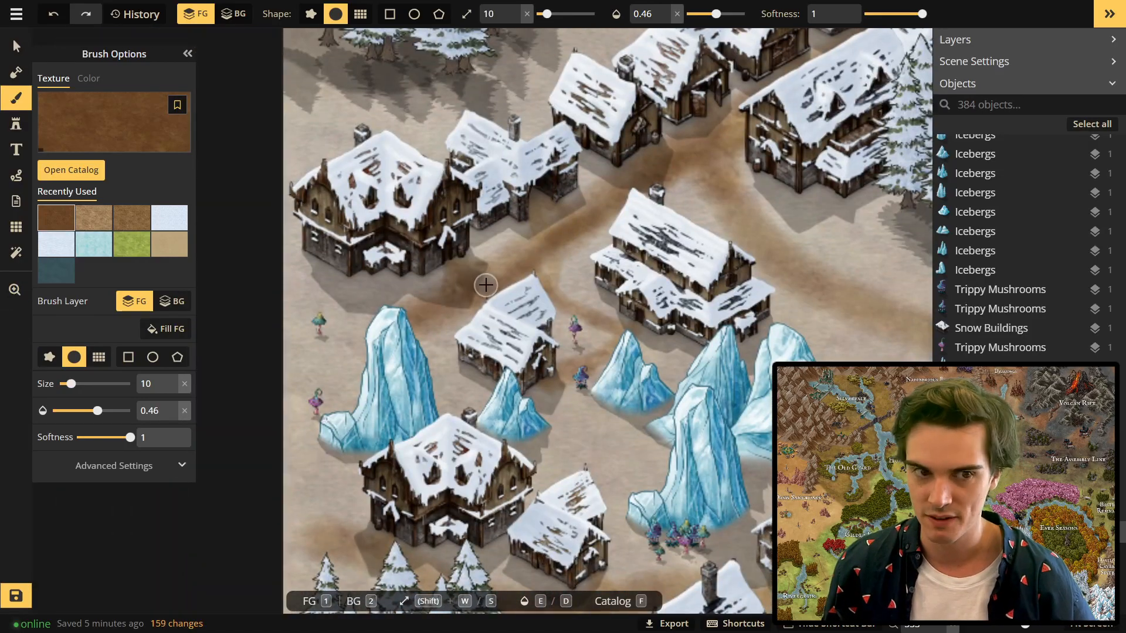
Darken the road beside the western houses and down through the southwest, undoing one misplaced stroke.
{"action": "left_click", "coordinate": [485, 285]}
{"action": "scroll", "coordinate": [574, 328], "scroll_direction": "down", "scroll_amount": 3}
{"action": "mouse_move", "coordinate": [650, 263]}
{"action": "left_mouse_down"}
{"action": "mouse_move", "coordinate": [367, 308]}
{"action": "mouse_move", "coordinate": [511, 332]}
{"action": "mouse_move", "coordinate": [592, 269]}
{"action": "left_mouse_up"}
{"action": "key", "text": "ctrl+z"}
{"action": "scroll", "coordinate": [514, 389], "scroll_direction": "up", "scroll_amount": 2}
{"action": "key", "text": "w"}
{"action": "key", "text": "w"}
{"action": "scroll", "coordinate": [299, 236], "scroll_direction": "down", "scroll_amount": 2}
{"action": "mouse_move", "coordinate": [528, 314]}
{"action": "left_mouse_down"}
{"action": "mouse_move", "coordinate": [455, 356]}
{"action": "mouse_move", "coordinate": [561, 261]}
{"action": "left_mouse_up"}
{"action": "mouse_move", "coordinate": [528, 296]}
{"action": "left_mouse_down"}
{"action": "mouse_move", "coordinate": [452, 341]}
{"action": "mouse_move", "coordinate": [601, 223]}
{"action": "left_mouse_up"}
Reduce the brush size to 8 and paint a dark footpath beside the small southwestern house.
{"action": "key", "text": "s"}
{"action": "key", "text": "s"}
{"action": "key", "text": "s"}
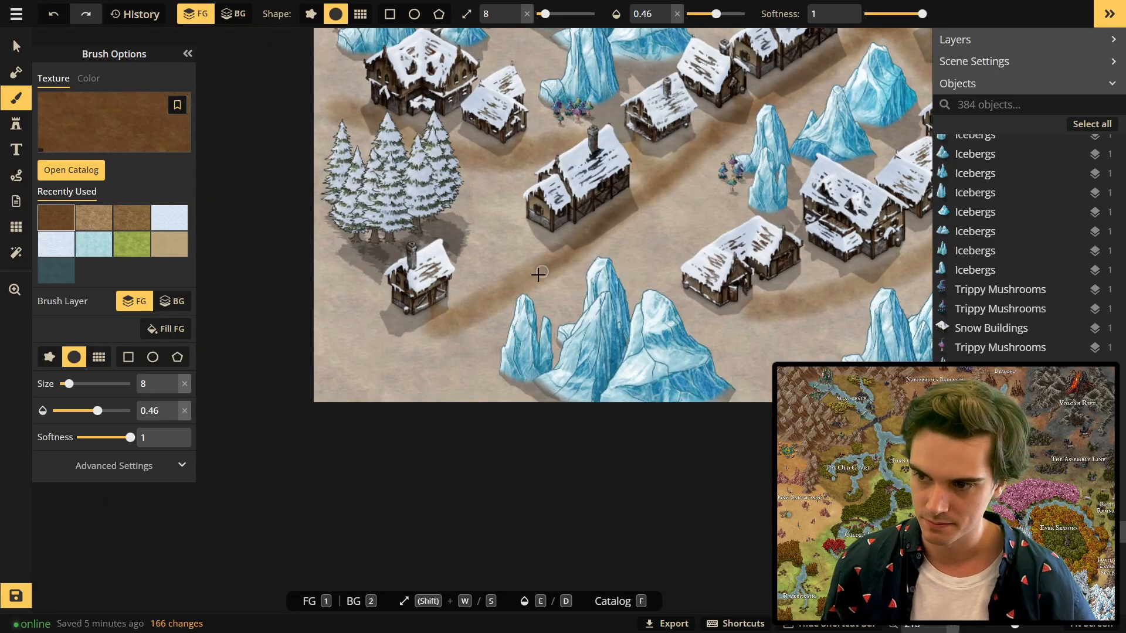
{"action": "left_click_drag", "start_coordinate": [506, 290], "coordinate": [469, 308]}
{"action": "scroll", "coordinate": [469, 305], "scroll_direction": "down", "scroll_amount": 4}
{"action": "scroll", "coordinate": [639, 293], "scroll_direction": "up", "scroll_amount": 3}
{"action": "scroll", "coordinate": [485, 262], "scroll_direction": "down", "scroll_amount": 1}
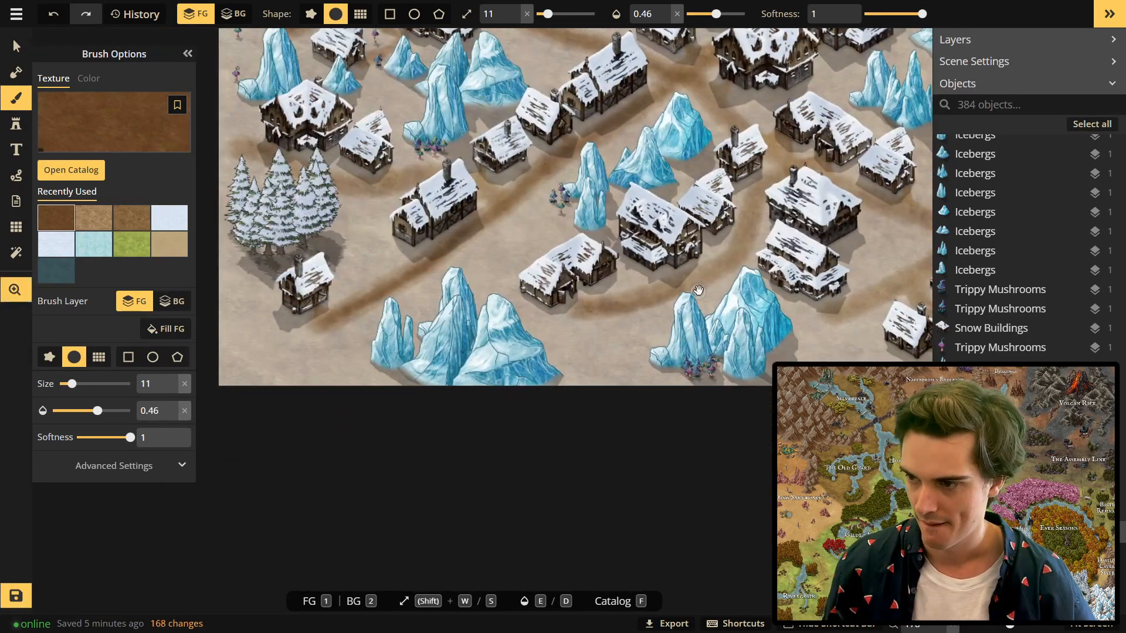
Paint size-11 dark dirt along the road past the houses near the southern edge.
{"action": "left_click_drag", "start_coordinate": [698, 291], "coordinate": [474, 365]}
{"action": "left_click_drag", "start_coordinate": [748, 320], "coordinate": [663, 369]}
{"action": "scroll", "coordinate": [645, 370], "scroll_direction": "up", "scroll_amount": 4}
{"action": "scroll", "coordinate": [422, 289], "scroll_direction": "down", "scroll_amount": 2}
{"action": "mouse_move", "coordinate": [750, 428]}
{"action": "left_mouse_down"}
{"action": "mouse_move", "coordinate": [470, 317]}
{"action": "mouse_move", "coordinate": [821, 363]}
{"action": "left_mouse_up"}
Continue the size-11 dark dirt strokes along the roads between the southeastern and eastern houses.
{"action": "mouse_move", "coordinate": [837, 367]}
{"action": "left_mouse_down"}
{"action": "mouse_move", "coordinate": [690, 329]}
{"action": "mouse_move", "coordinate": [422, 225]}
{"action": "left_mouse_up"}
{"action": "left_click_drag", "start_coordinate": [422, 225], "coordinate": [587, 407]}
{"action": "left_click_drag", "start_coordinate": [622, 203], "coordinate": [680, 151]}
{"action": "left_click_drag", "start_coordinate": [680, 151], "coordinate": [464, 324]}
{"action": "left_click_drag", "start_coordinate": [891, 461], "coordinate": [614, 381]}
{"action": "left_click_drag", "start_coordinate": [254, 306], "coordinate": [489, 377]}
{"action": "mouse_move", "coordinate": [489, 377]}
{"action": "left_mouse_down"}
{"action": "mouse_move", "coordinate": [558, 148]}
{"action": "mouse_move", "coordinate": [581, 389]}
{"action": "mouse_move", "coordinate": [484, 534]}
{"action": "left_mouse_up"}
{"action": "left_click_drag", "start_coordinate": [568, 386], "coordinate": [608, 416]}
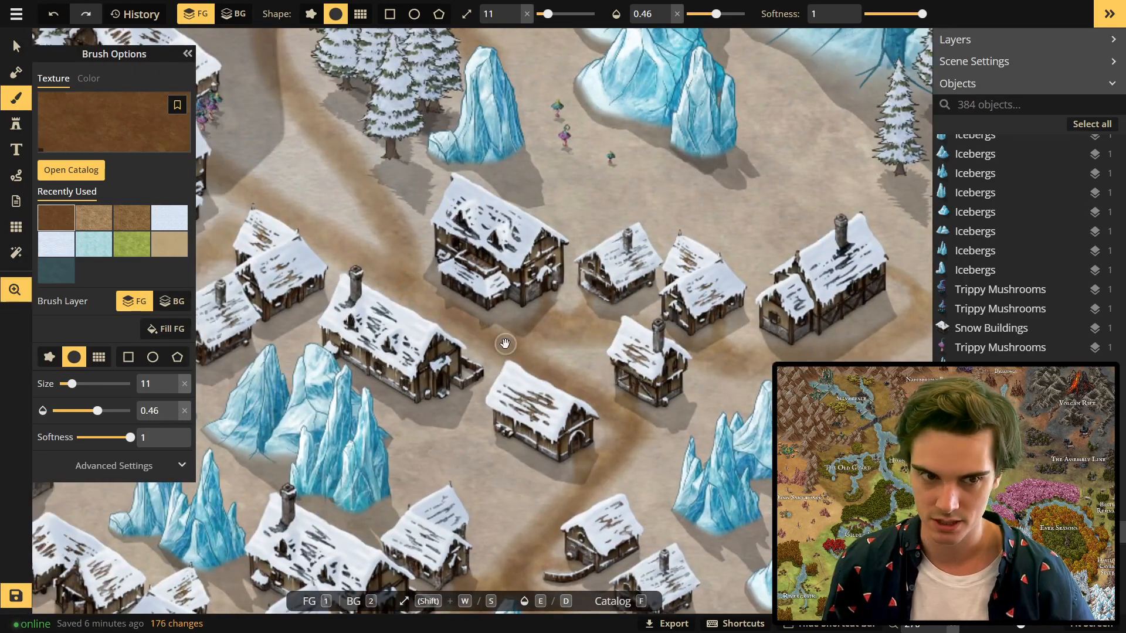
Darken the road junction between the central houses and the eastern row with size-11 dirt strokes.
{"action": "left_click_drag", "start_coordinate": [505, 343], "coordinate": [306, 317]}
{"action": "left_click_drag", "start_coordinate": [698, 281], "coordinate": [661, 334]}
{"action": "left_click_drag", "start_coordinate": [286, 308], "coordinate": [692, 405]}
{"action": "left_click_drag", "start_coordinate": [721, 410], "coordinate": [742, 420]}
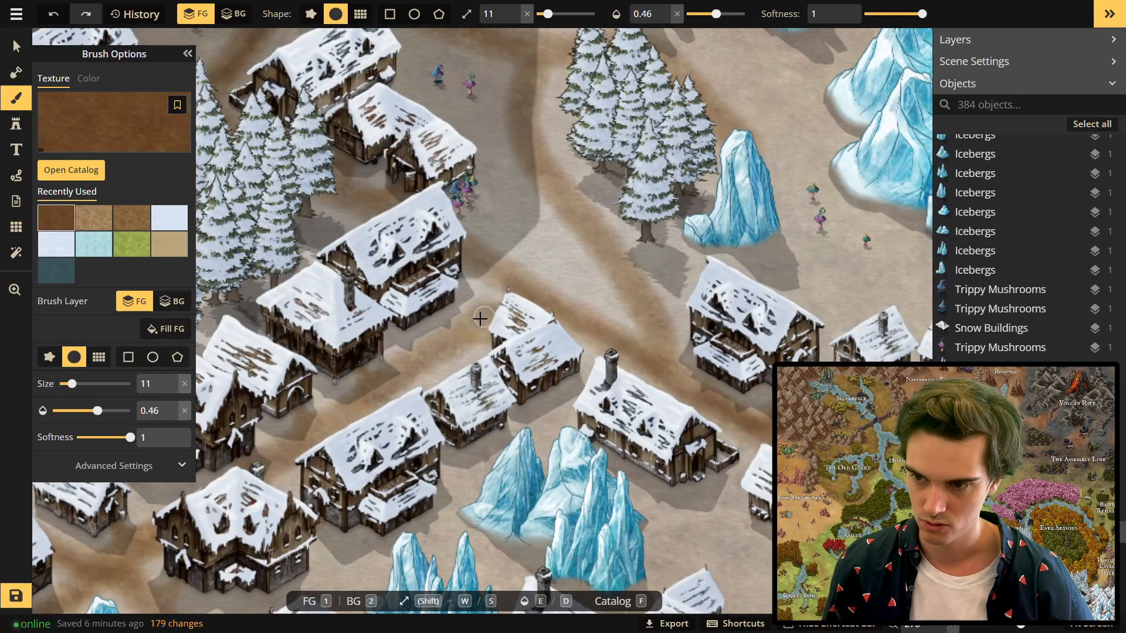
{"action": "left_click_drag", "start_coordinate": [491, 312], "coordinate": [501, 299]}
Add further size-11 dirt strokes to the roads running through the centre and north of the village.
{"action": "left_click", "coordinate": [94, 218]}
{"action": "left_click_drag", "start_coordinate": [465, 345], "coordinate": [665, 173]}
{"action": "left_click_drag", "start_coordinate": [469, 531], "coordinate": [571, 376]}
{"action": "left_click_drag", "start_coordinate": [450, 554], "coordinate": [515, 395]}
{"action": "left_click_drag", "start_coordinate": [476, 428], "coordinate": [530, 389]}
{"action": "scroll", "coordinate": [530, 390], "scroll_direction": "down", "scroll_amount": 1}
{"action": "mouse_move", "coordinate": [879, 270]}
{"action": "left_mouse_down"}
{"action": "mouse_move", "coordinate": [558, 460]}
{"action": "mouse_move", "coordinate": [589, 443]}
{"action": "left_mouse_up"}
{"action": "scroll", "coordinate": [476, 397], "scroll_direction": "down", "scroll_amount": 5}
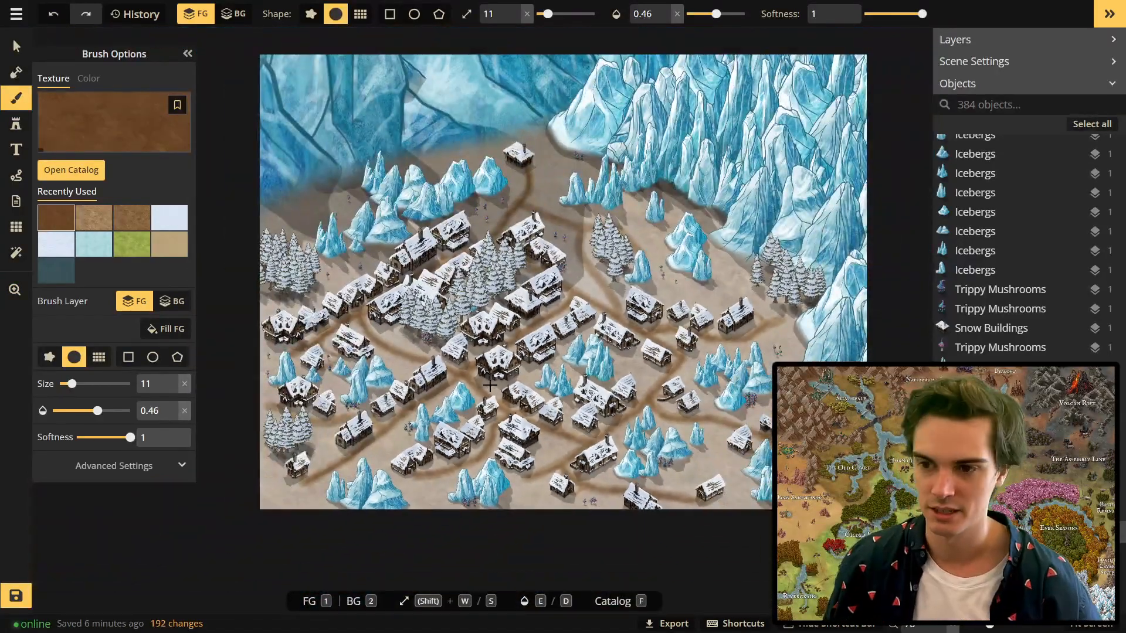
Undo the last road strokes, set the brush size to 12, and paint a dirt path running behind the northern pine cluster.
{"action": "scroll", "coordinate": [484, 391], "scroll_direction": "up", "scroll_amount": 5}
{"action": "key", "text": "ctrl+z"}
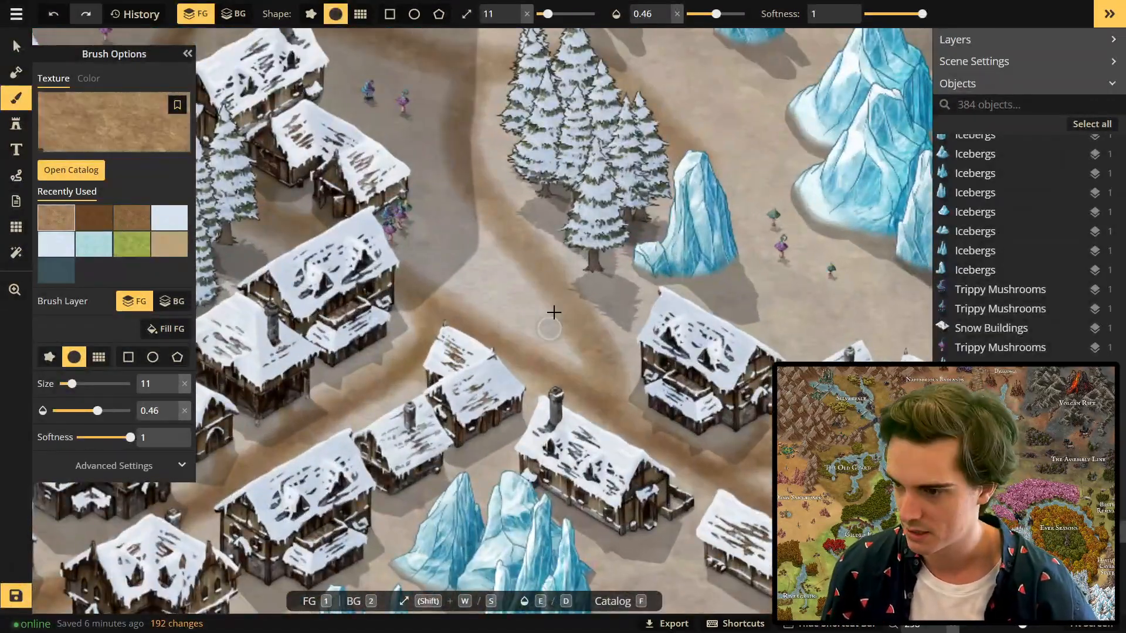
{"action": "key", "text": "ctrl+z"}
{"action": "key", "text": "w"}
{"action": "left_click_drag", "start_coordinate": [618, 385], "coordinate": [514, 229]}
{"action": "scroll", "coordinate": [652, 295], "scroll_direction": "up", "scroll_amount": 1}
{"action": "mouse_move", "coordinate": [474, 68]}
{"action": "left_mouse_down"}
{"action": "mouse_move", "coordinate": [652, 295]}
{"action": "mouse_move", "coordinate": [542, 266]}
{"action": "left_mouse_up"}
{"action": "scroll", "coordinate": [652, 295], "scroll_direction": "down", "scroll_amount": 2}
{"action": "scroll", "coordinate": [542, 266], "scroll_direction": "down", "scroll_amount": 2}
{"action": "scroll", "coordinate": [540, 279], "scroll_direction": "up", "scroll_amount": 3}
{"action": "mouse_move", "coordinate": [785, 333]}
{"action": "left_mouse_down"}
{"action": "mouse_move", "coordinate": [539, 278]}
{"action": "mouse_move", "coordinate": [596, 341]}
{"action": "left_mouse_up"}
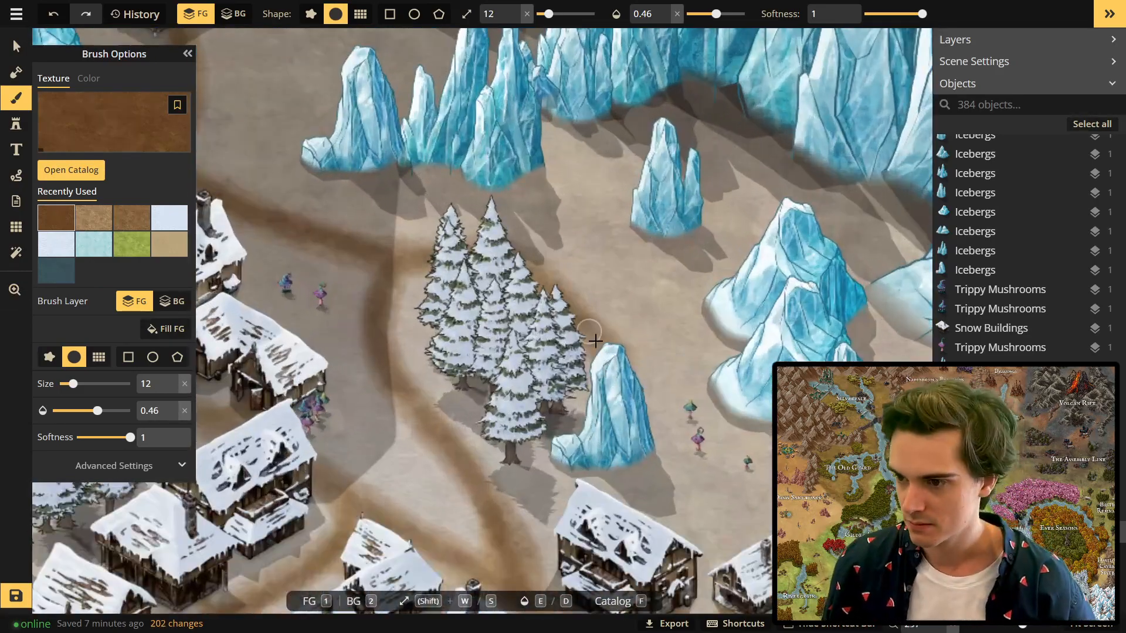
Switch to the snow building stamp at size 49 and place small houses along the path around the northern pine cluster.
{"action": "left_click", "coordinate": [15, 123]}
{"action": "scroll", "coordinate": [525, 280], "scroll_direction": "up", "scroll_amount": 1}
{"action": "key", "text": "s"}
{"action": "left_click", "coordinate": [694, 334]}
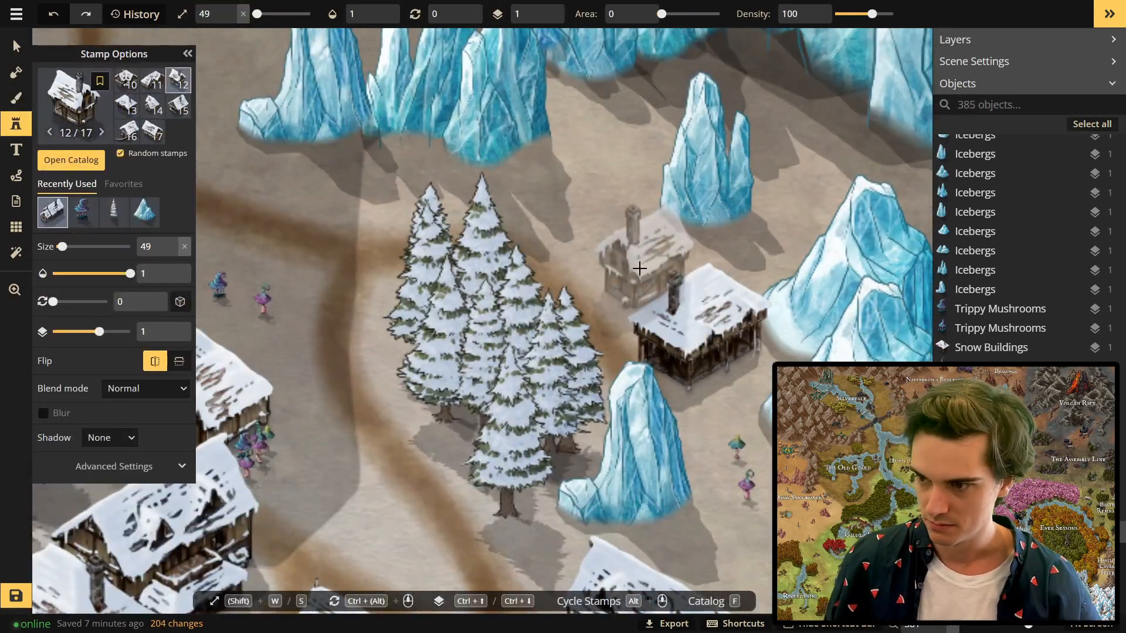
{"action": "left_click", "coordinate": [390, 192]}
{"action": "left_click_drag", "start_coordinate": [391, 193], "coordinate": [624, 256]}
{"action": "scroll", "coordinate": [545, 291], "scroll_direction": "down", "scroll_amount": 1}
{"action": "scroll", "coordinate": [545, 291], "scroll_direction": "down", "scroll_amount": 2}
Place further small snow buildings beside the main northern road and below the northern icebergs.
{"action": "left_click", "coordinate": [334, 167]}
{"action": "left_click", "coordinate": [663, 325]}
{"action": "scroll", "coordinate": [662, 325], "scroll_direction": "down", "scroll_amount": 3}
{"action": "left_click_drag", "start_coordinate": [663, 326], "coordinate": [704, 146]}
{"action": "scroll", "coordinate": [396, 341], "scroll_direction": "up", "scroll_amount": 1}
{"action": "key", "text": "v"}
{"action": "left_click", "coordinate": [396, 341]}
{"action": "left_click_drag", "start_coordinate": [397, 340], "coordinate": [455, 304]}
{"action": "left_click", "coordinate": [466, 351]}
{"action": "scroll", "coordinate": [470, 351], "scroll_direction": "down", "scroll_amount": 3}
Load the Crop 3 field stamp from the Fantasy Regional HD pack.
{"action": "key", "text": "s"}
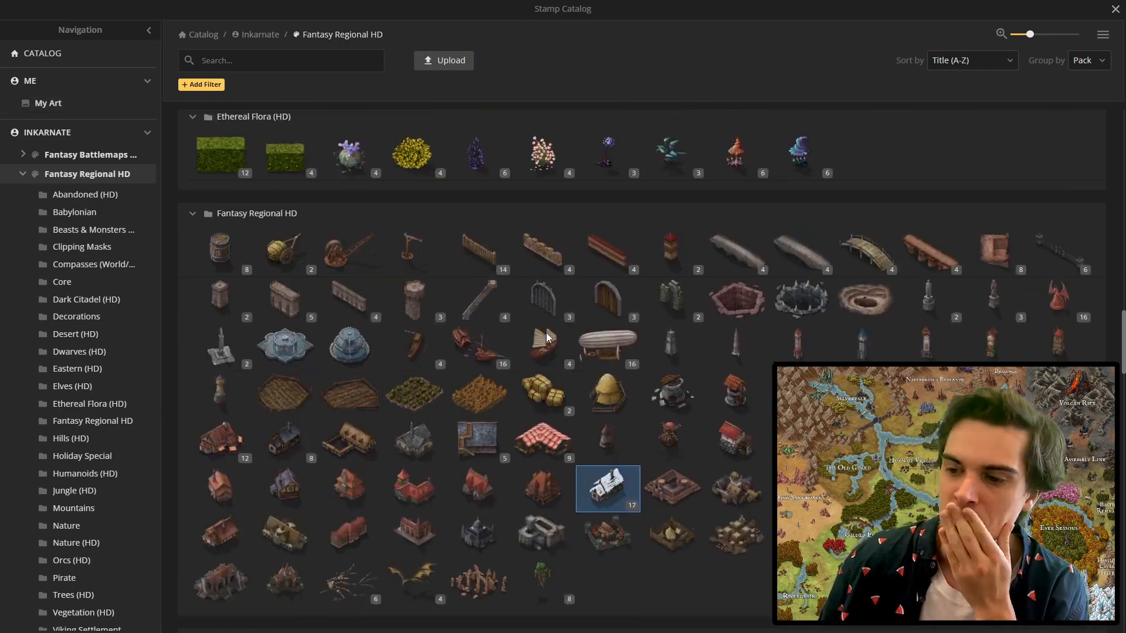
{"action": "left_click", "coordinate": [350, 394]}
{"action": "left_click", "coordinate": [351, 388]}
{"action": "key", "text": "s"}
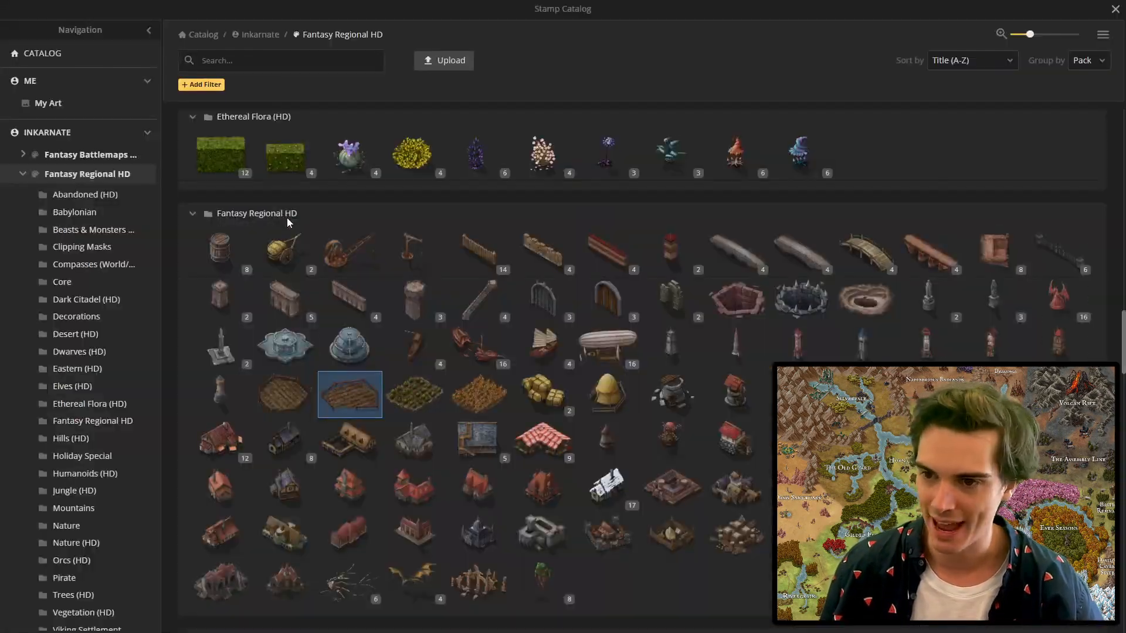
Load the Crop 4 field stamp and place size-66 fields beside the small houses near the southern edge.
{"action": "left_click", "coordinate": [285, 394]}
{"action": "left_click", "coordinate": [487, 381]}
{"action": "left_click_drag", "start_coordinate": [741, 336], "coordinate": [570, 357]}
{"action": "left_click", "coordinate": [568, 364]}
{"action": "key", "text": "x"}
{"action": "left_click_drag", "start_coordinate": [726, 346], "coordinate": [689, 382]}
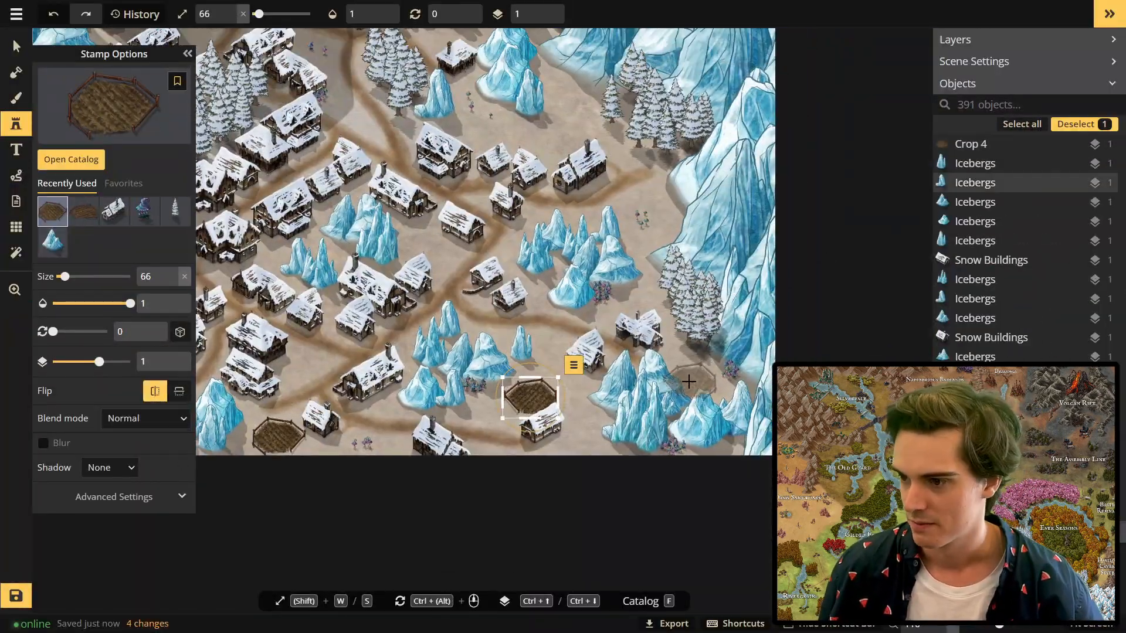
Place size-66 Crop 4 fields behind the easternmost house and in the map's southwest corner.
{"action": "left_click_drag", "start_coordinate": [654, 219], "coordinate": [640, 374]}
{"action": "left_click", "coordinate": [535, 296]}
{"action": "scroll", "coordinate": [535, 299], "scroll_direction": "down", "scroll_amount": 1}
{"action": "left_click_drag", "start_coordinate": [246, 481], "coordinate": [703, 369]}
{"action": "scroll", "coordinate": [588, 415], "scroll_direction": "up", "scroll_amount": 3}
{"action": "left_click", "coordinate": [438, 444]}
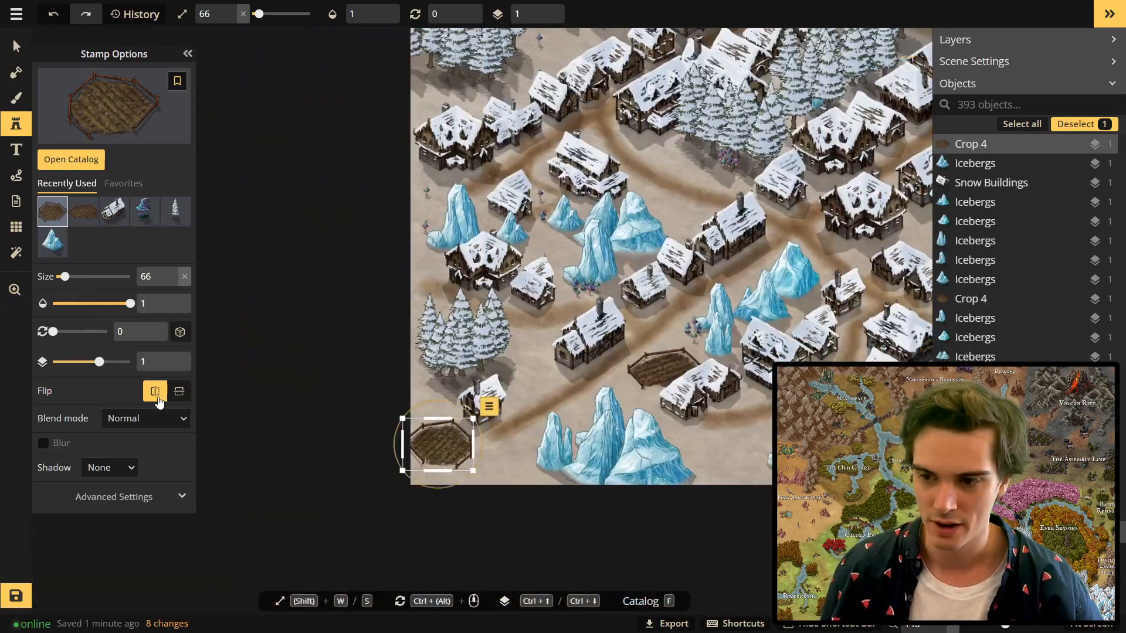
Place Crop 3 fields on the southern edge near the southwest corner and behind the large house on the western edge.
{"action": "left_click", "coordinate": [83, 211]}
{"action": "left_click", "coordinate": [495, 465]}
{"action": "left_click_drag", "start_coordinate": [483, 264], "coordinate": [401, 552]}
{"action": "left_click", "coordinate": [368, 387]}
{"action": "left_click", "coordinate": [377, 432]}
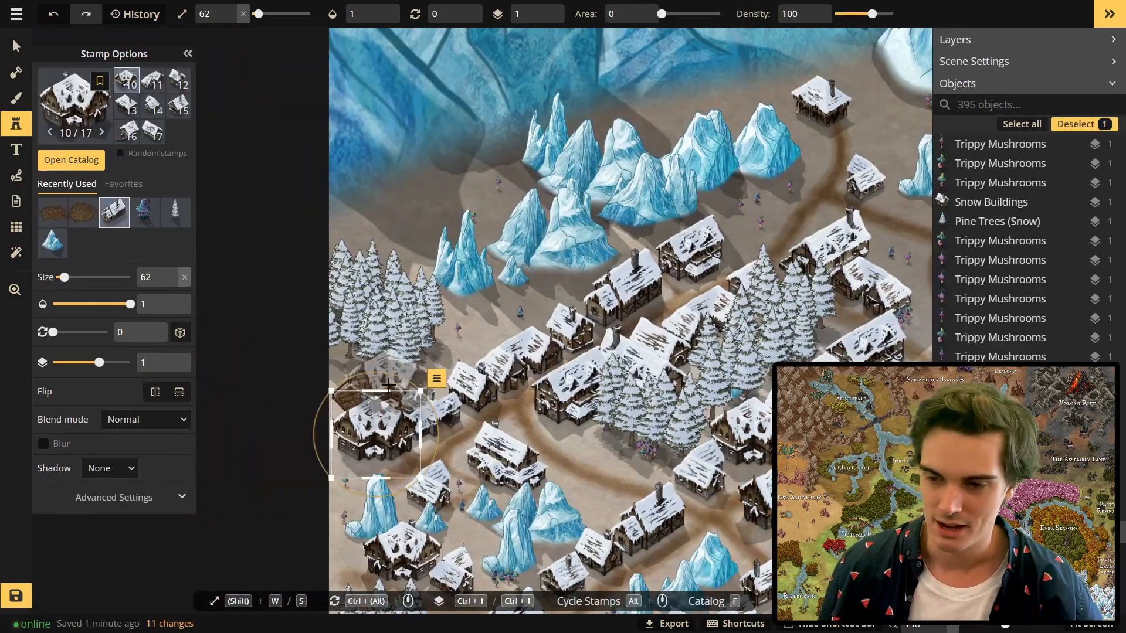
Switch to the Crop 4 stamp at size 62 and place a field between the houses east of the village centre.
{"action": "left_click", "coordinate": [83, 211]}
{"action": "scroll", "coordinate": [231, 279], "scroll_direction": "down", "scroll_amount": 2}
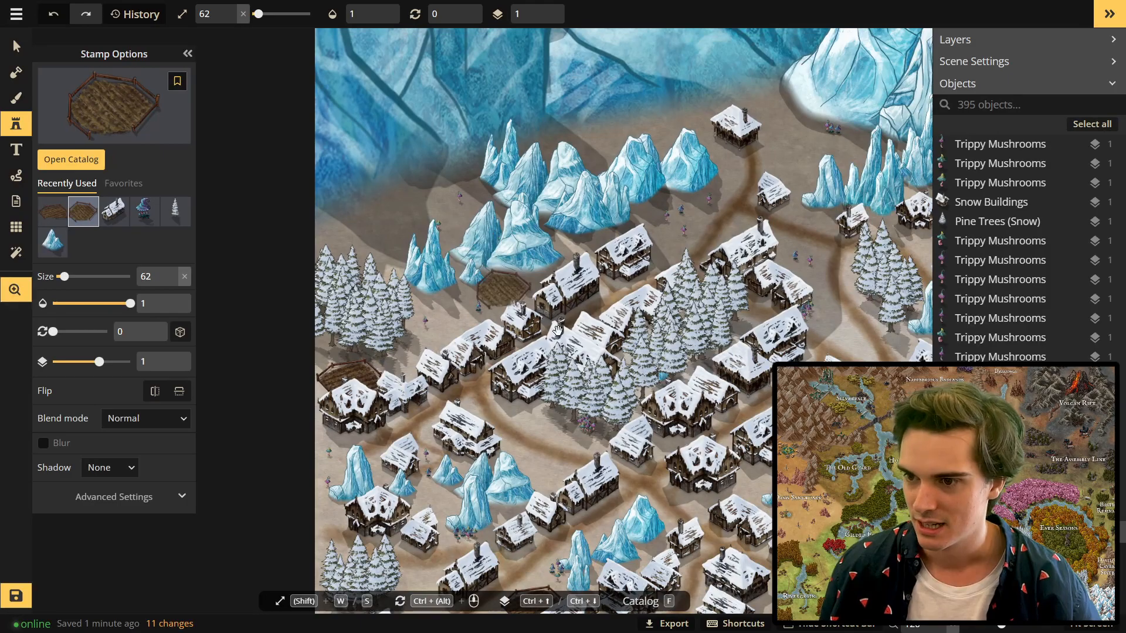
{"action": "left_click_drag", "start_coordinate": [558, 330], "coordinate": [316, 246]}
{"action": "scroll", "coordinate": [369, 319], "scroll_direction": "up", "scroll_amount": 3}
{"action": "left_click_drag", "start_coordinate": [370, 319], "coordinate": [447, 267]}
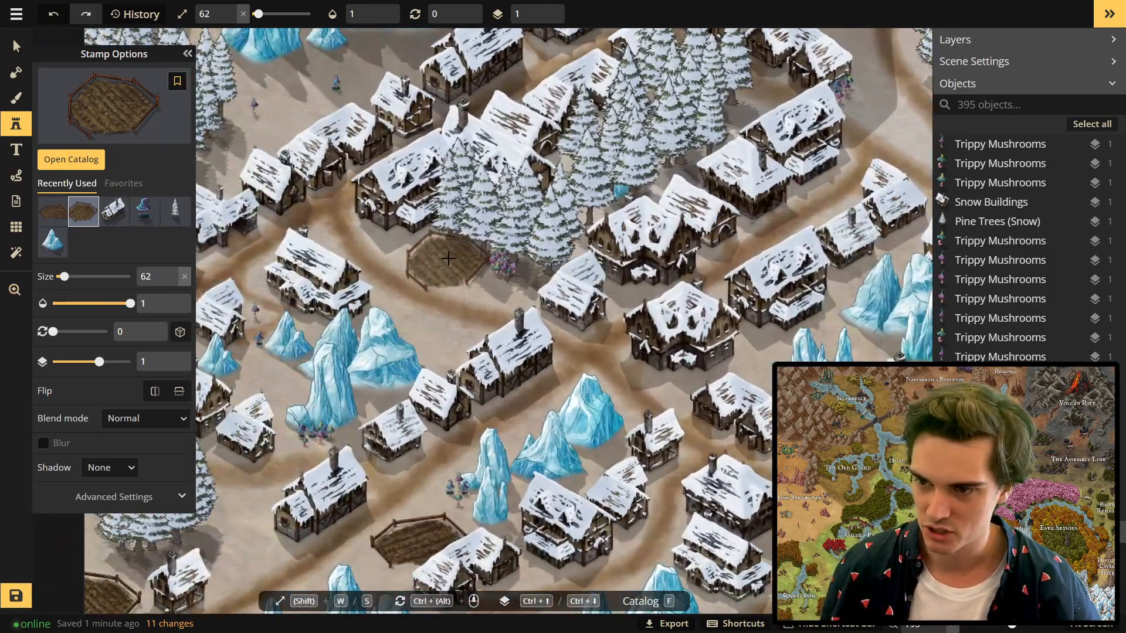
{"action": "left_click_drag", "start_coordinate": [592, 358], "coordinate": [240, 382]}
{"action": "scroll", "coordinate": [411, 389], "scroll_direction": "down", "scroll_amount": 3}
{"action": "left_click", "coordinate": [601, 370]}
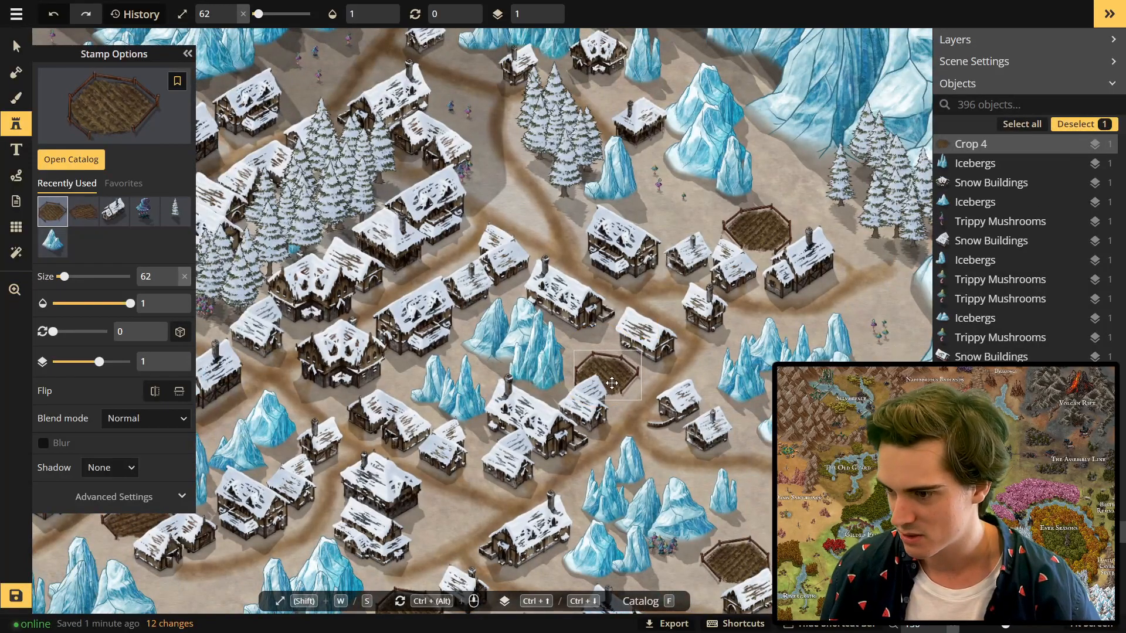
Switch to the Crop 3 stamp and place a size-62 field just east of the northernmost house.
{"action": "scroll", "coordinate": [620, 379], "scroll_direction": "down", "scroll_amount": 3}
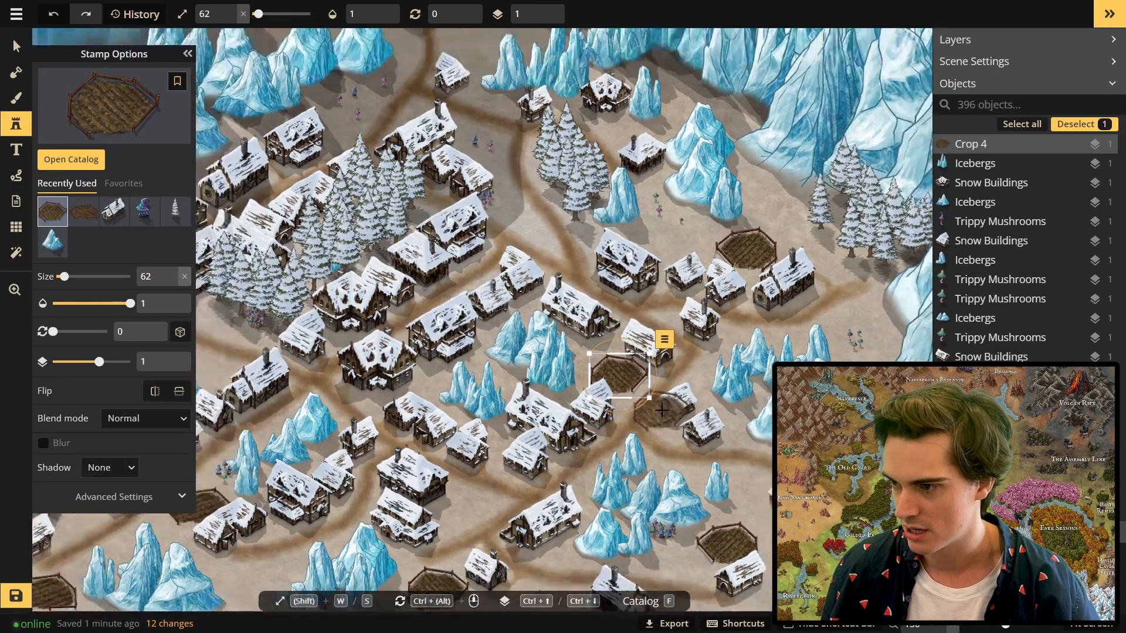
{"action": "scroll", "coordinate": [600, 405], "scroll_direction": "down", "scroll_amount": 1}
{"action": "scroll", "coordinate": [486, 305], "scroll_direction": "up", "scroll_amount": 2}
{"action": "scroll", "coordinate": [486, 304], "scroll_direction": "down", "scroll_amount": 2}
{"action": "left_click_drag", "start_coordinate": [471, 278], "coordinate": [484, 404]}
{"action": "scroll", "coordinate": [480, 333], "scroll_direction": "up", "scroll_amount": 1}
{"action": "scroll", "coordinate": [480, 333], "scroll_direction": "up", "scroll_amount": 2}
{"action": "left_click_drag", "start_coordinate": [510, 261], "coordinate": [488, 467]}
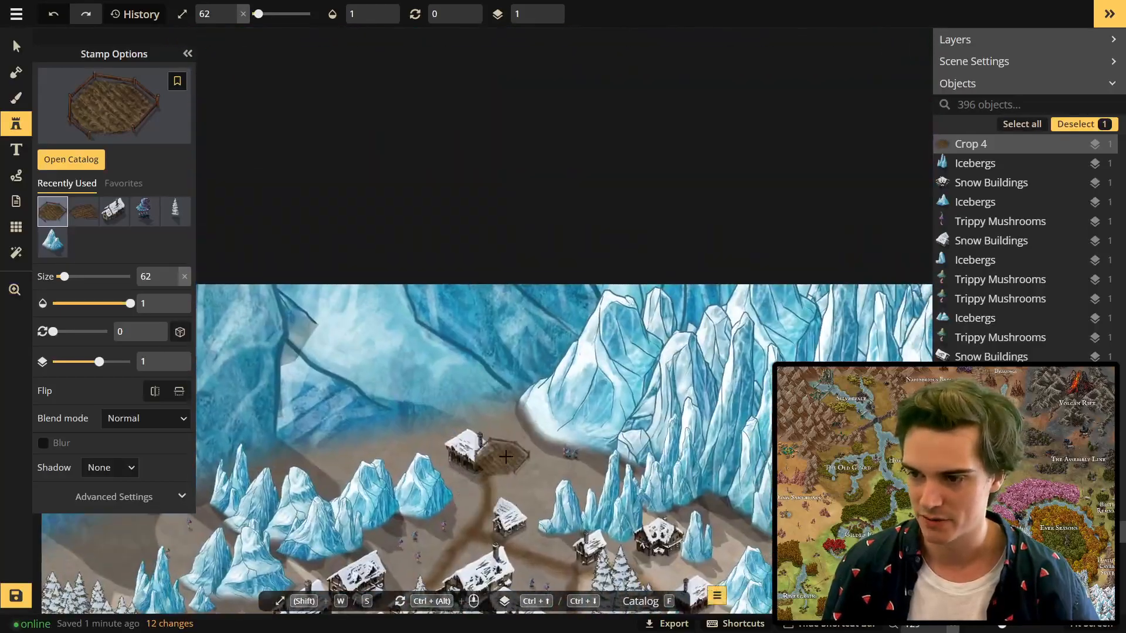
{"action": "scroll", "coordinate": [487, 460], "scroll_direction": "up", "scroll_amount": 3}
{"action": "left_click", "coordinate": [89, 210]}
{"action": "left_click", "coordinate": [530, 481]}
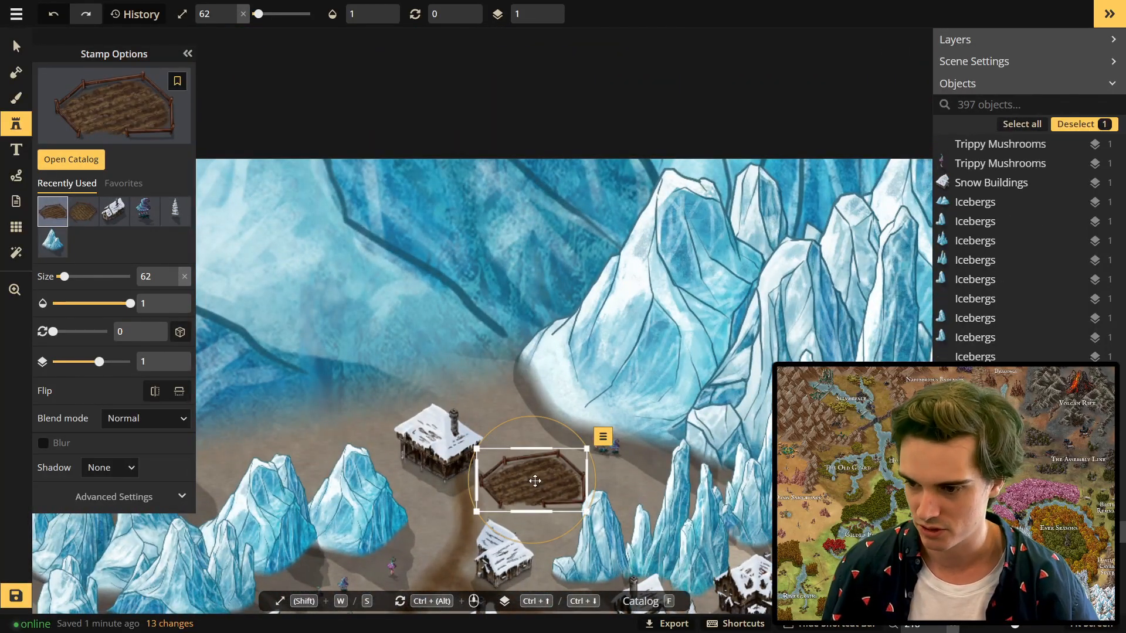
{"action": "scroll", "coordinate": [531, 484], "scroll_direction": "down", "scroll_amount": 1}
{"action": "scroll", "coordinate": [531, 484], "scroll_direction": "down", "scroll_amount": 5}
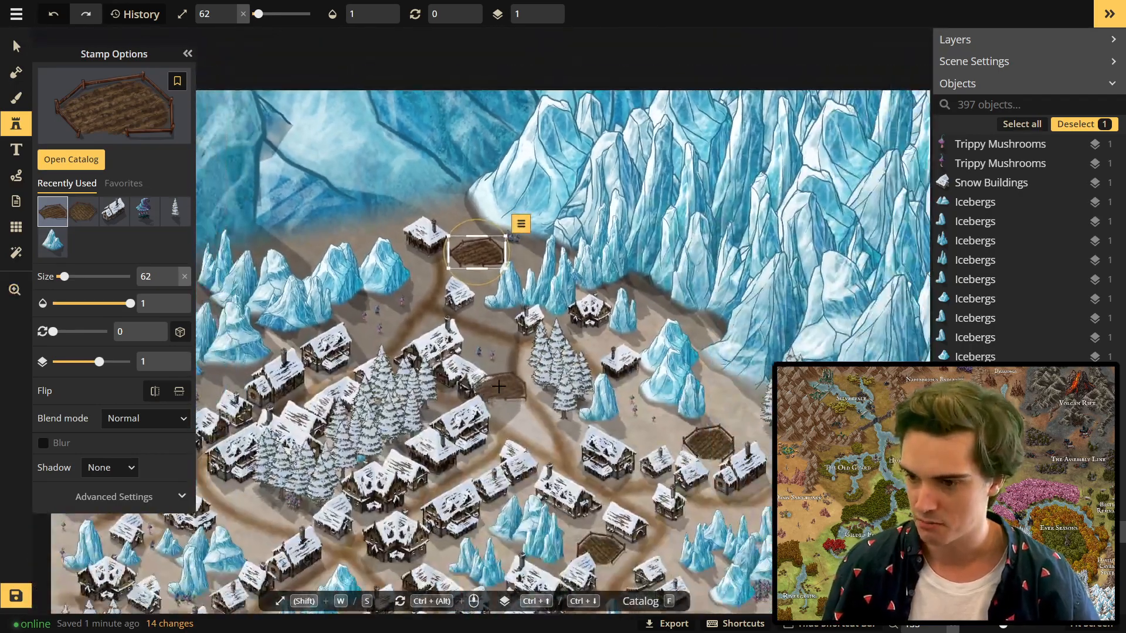
{"action": "scroll", "coordinate": [484, 387], "scroll_direction": "down", "scroll_amount": 2}
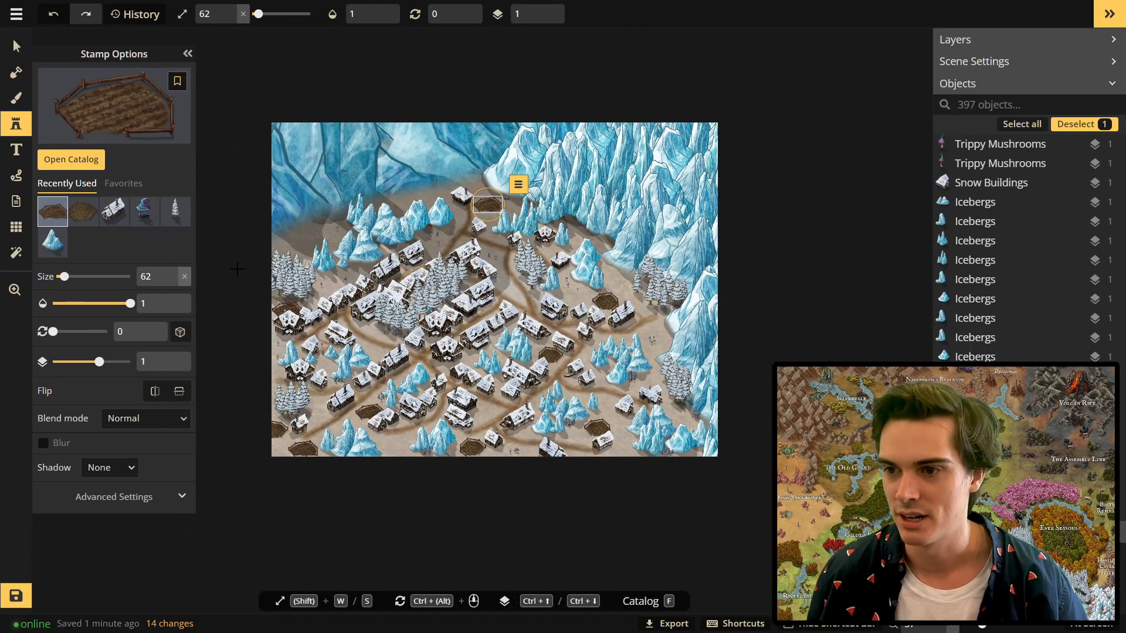
{"action": "left_click", "coordinate": [87, 157]}
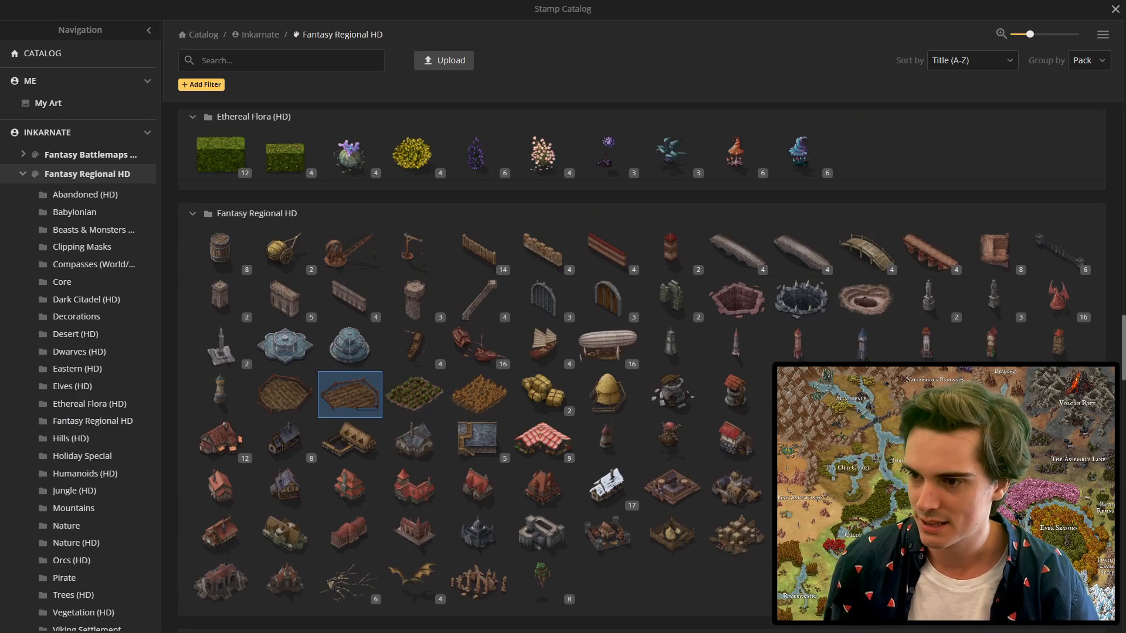
{"action": "key", "text": "Escape"}
{"action": "key", "text": "s"}
{"action": "scroll", "coordinate": [436, 394], "scroll_direction": "up", "scroll_amount": 3}
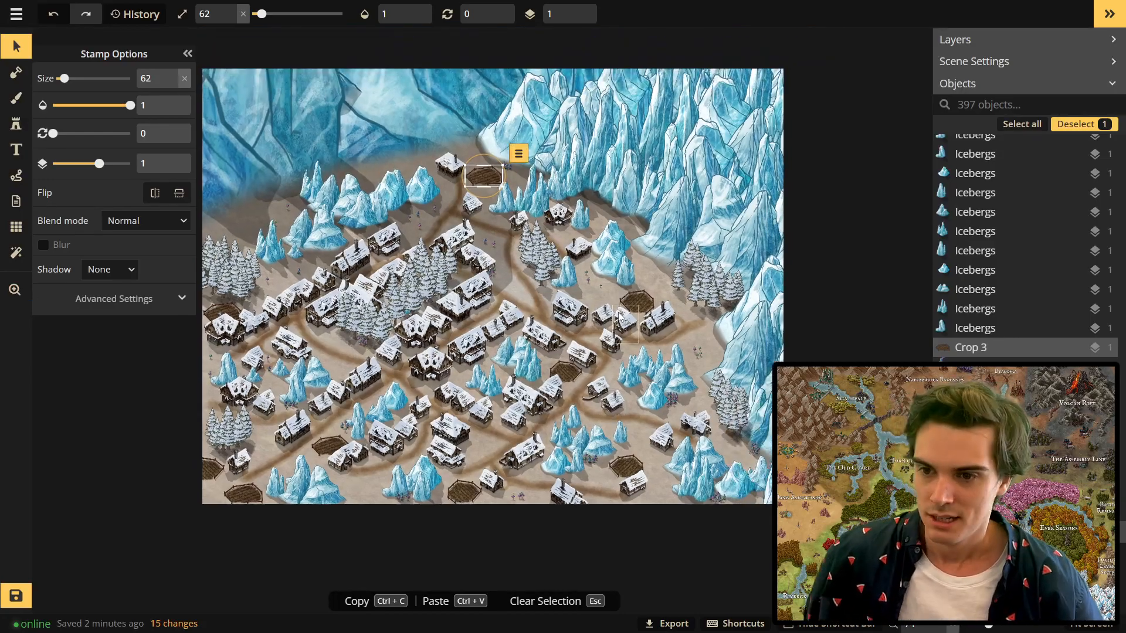
Try the snowman and lamp post stamps from the Holiday Special pack on the village map.
{"action": "left_click", "coordinate": [16, 123]}
{"action": "left_click", "coordinate": [111, 117]}
{"action": "scroll", "coordinate": [467, 446], "scroll_direction": "down", "scroll_amount": 4}
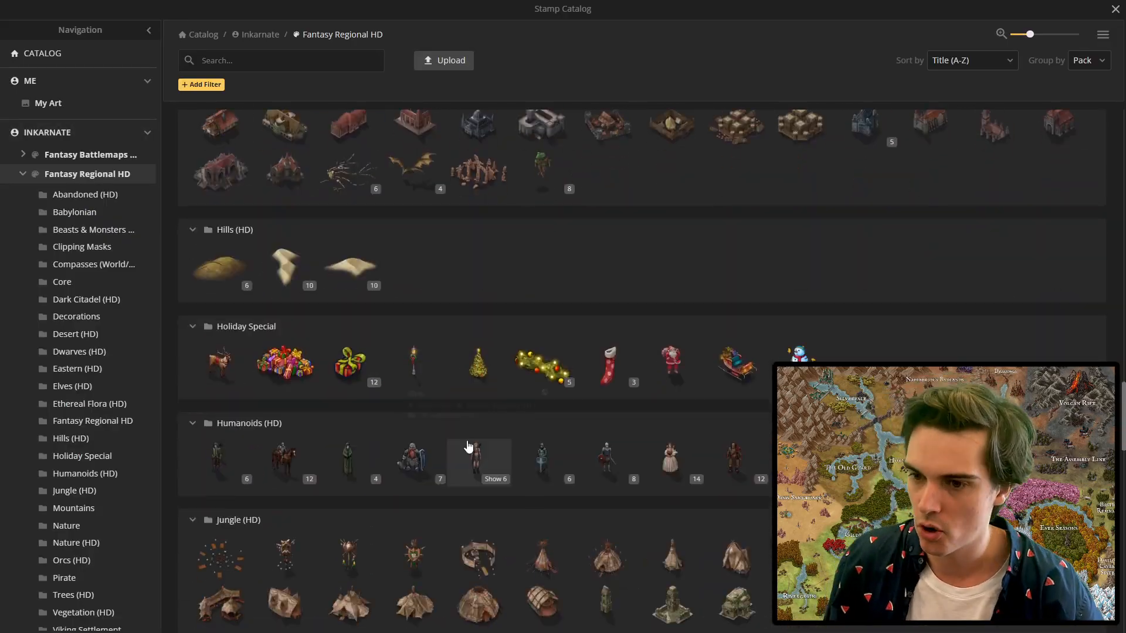
{"action": "left_click", "coordinate": [800, 358]}
{"action": "scroll", "coordinate": [474, 362], "scroll_direction": "up", "scroll_amount": 2}
{"action": "left_click", "coordinate": [475, 362]}
{"action": "left_click_drag", "start_coordinate": [475, 362], "coordinate": [199, 163]}
{"action": "key", "text": "f"}
{"action": "left_click", "coordinate": [414, 365]}
{"action": "left_click", "coordinate": [694, 402]}
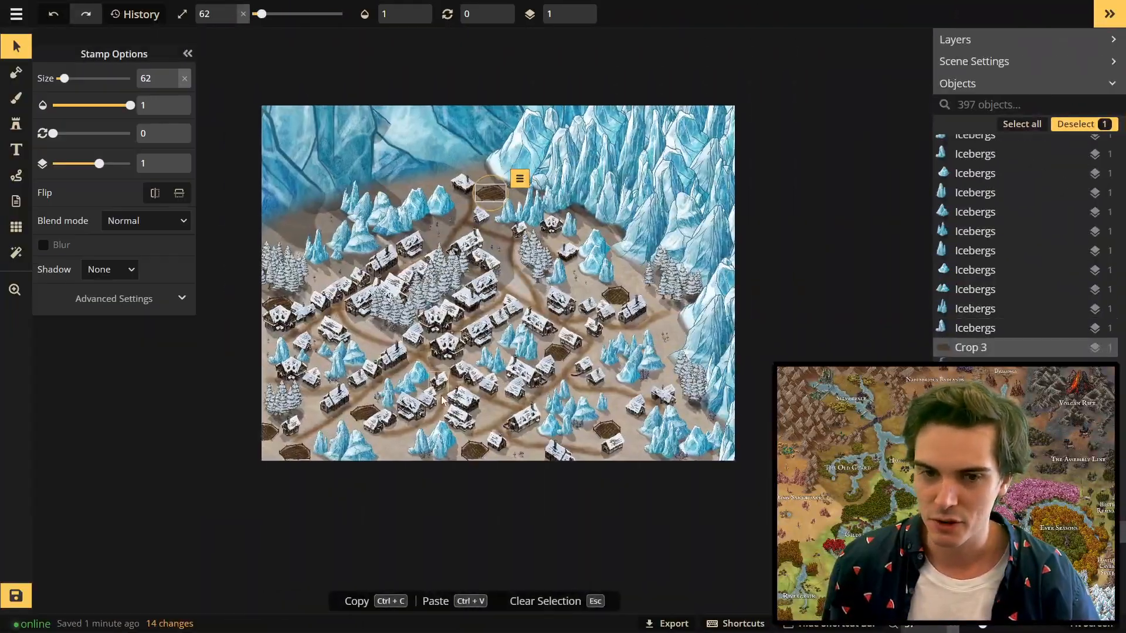
{"action": "scroll", "coordinate": [442, 400], "scroll_direction": "up", "scroll_amount": 2}
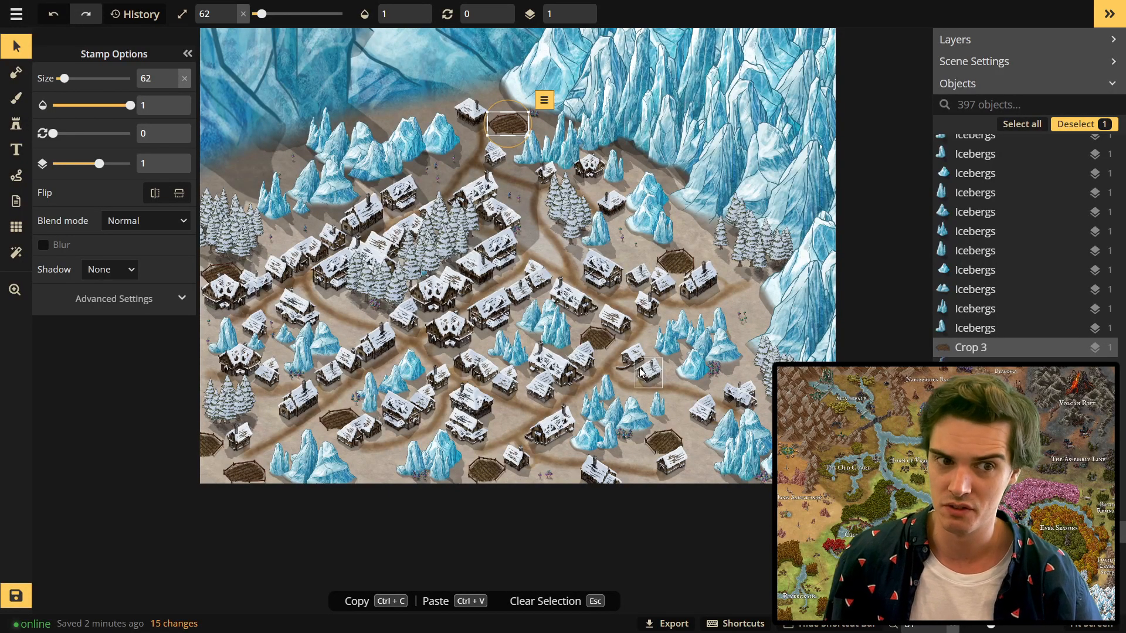
Pick the Snowman stamp from the Holiday Special pack and place it at size 52 by the road southwest of the central pines.
{"action": "scroll", "coordinate": [641, 373], "scroll_direction": "down", "scroll_amount": 1}
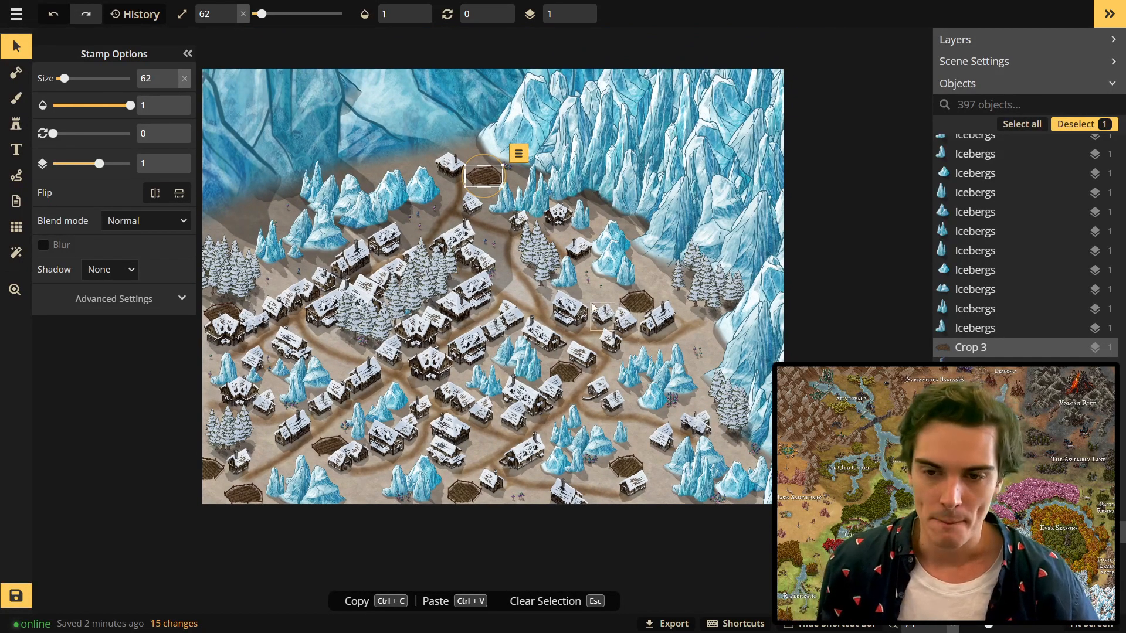
{"action": "left_click", "coordinate": [23, 131]}
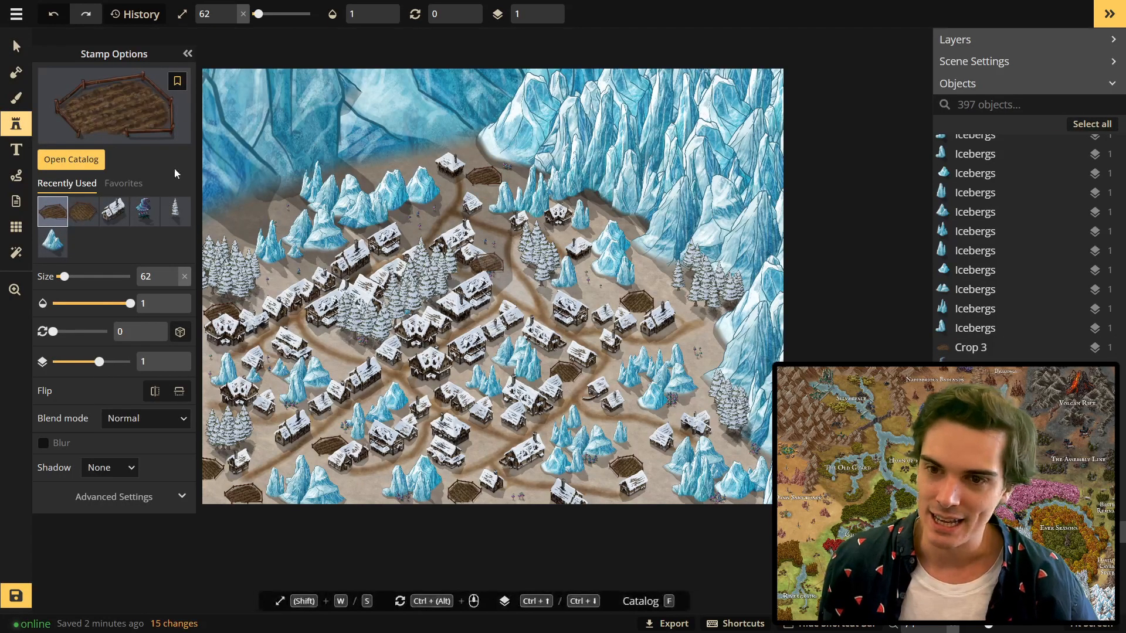
{"action": "left_click", "coordinate": [96, 124]}
{"action": "scroll", "coordinate": [472, 445], "scroll_direction": "up", "scroll_amount": 3}
{"action": "scroll", "coordinate": [472, 445], "scroll_direction": "down", "scroll_amount": 10}
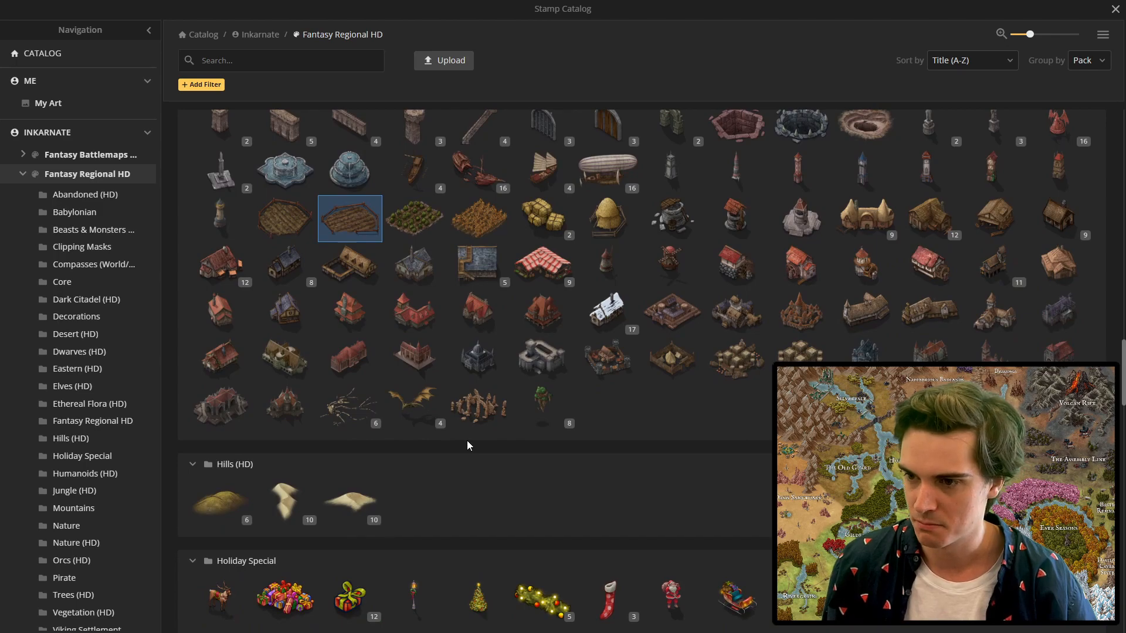
{"action": "scroll", "coordinate": [466, 441], "scroll_direction": "down", "scroll_amount": 4}
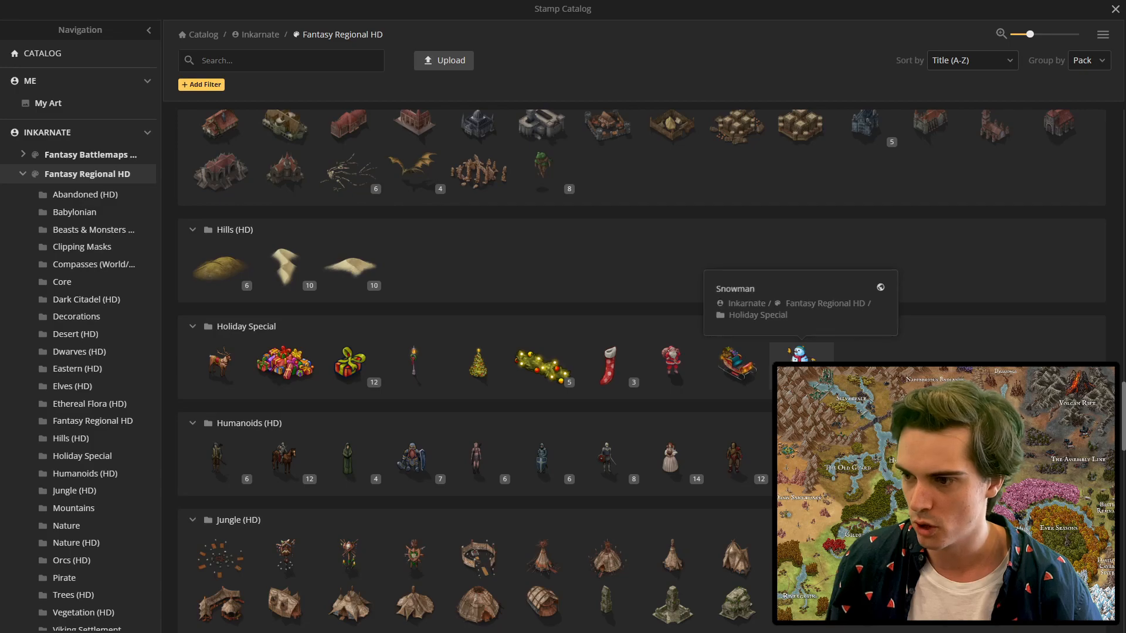
{"action": "left_click", "coordinate": [800, 355]}
{"action": "scroll", "coordinate": [430, 348], "scroll_direction": "up", "scroll_amount": 5}
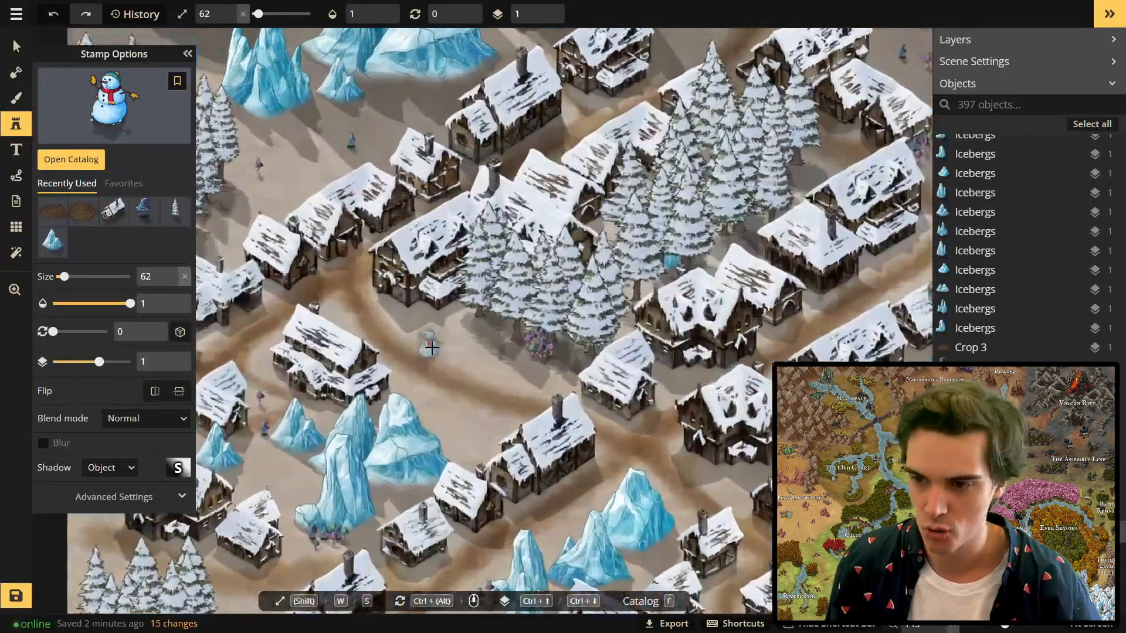
{"action": "left_click", "coordinate": [459, 350]}
{"action": "scroll", "coordinate": [459, 350], "scroll_direction": "down", "scroll_amount": 3}
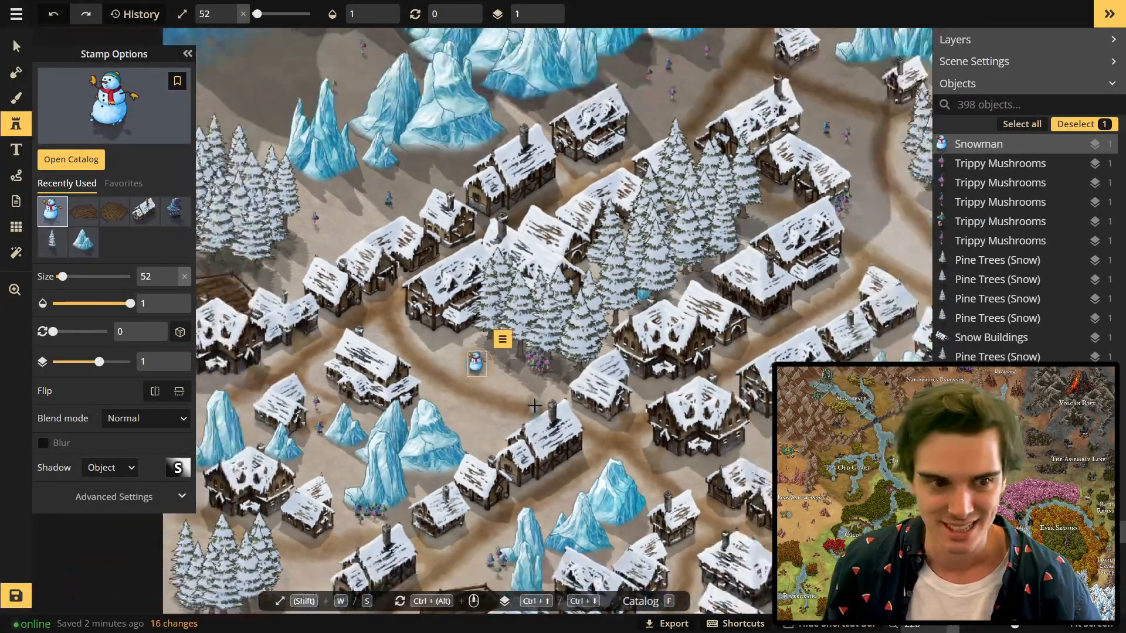
Switch to the Christmas Lantern stamp and place size-62 lanterns beside the road in front of the small southern houses.
{"action": "key", "text": "f"}
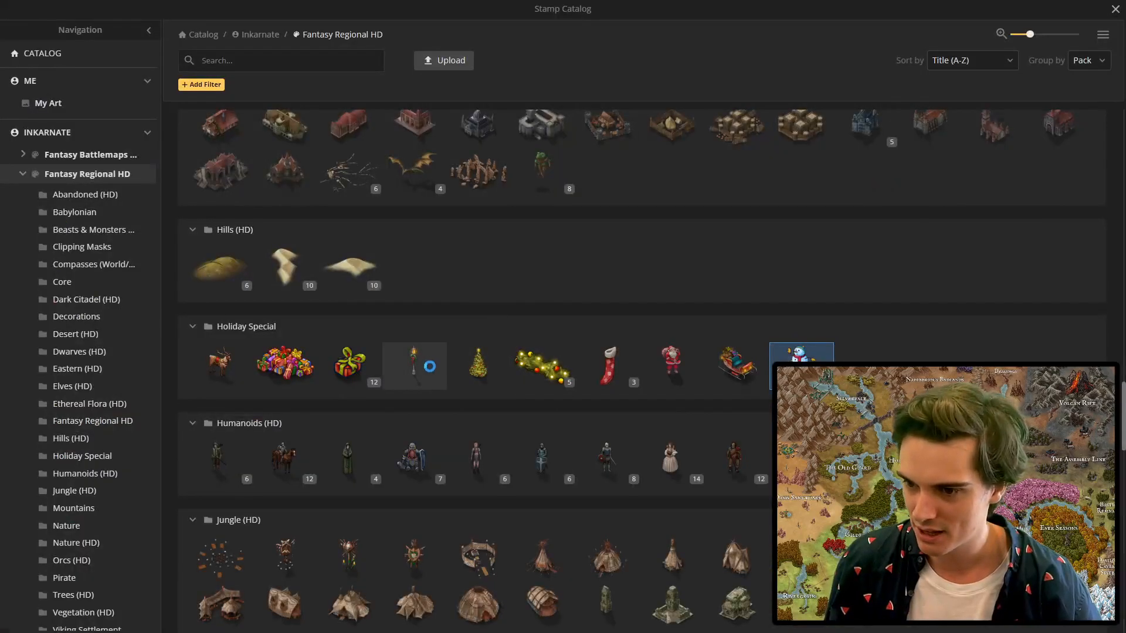
{"action": "left_click", "coordinate": [429, 366]}
{"action": "scroll", "coordinate": [430, 382], "scroll_direction": "up", "scroll_amount": 3}
{"action": "left_click_drag", "start_coordinate": [429, 381], "coordinate": [559, 320]}
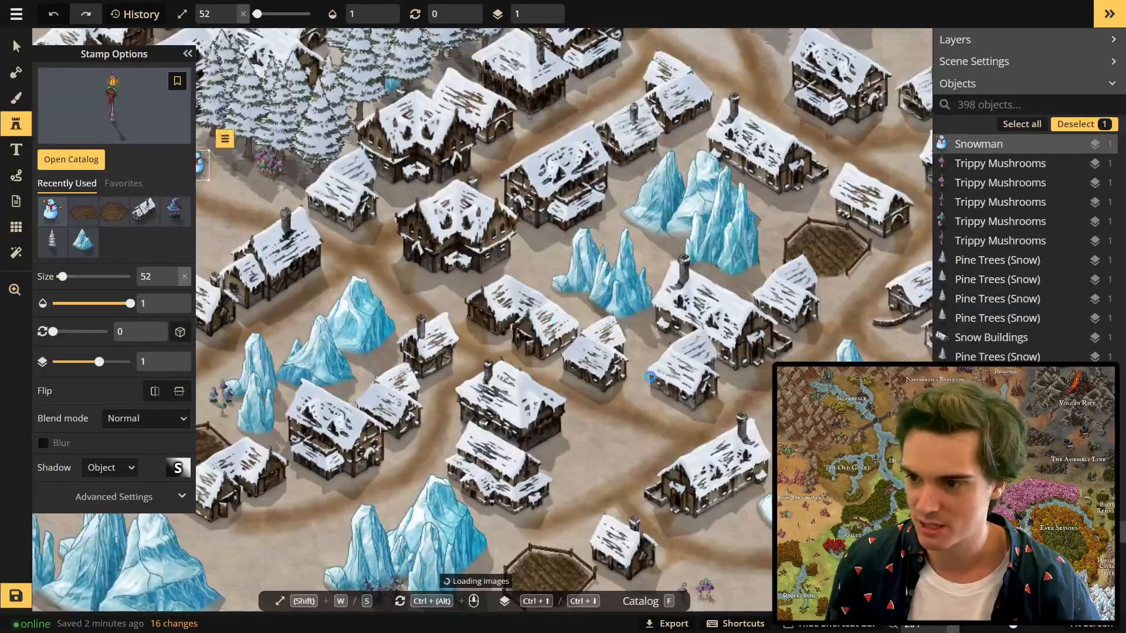
{"action": "left_click", "coordinate": [688, 404]}
{"action": "left_click_drag", "start_coordinate": [642, 383], "coordinate": [678, 248]}
{"action": "left_click_drag", "start_coordinate": [721, 322], "coordinate": [603, 401]}
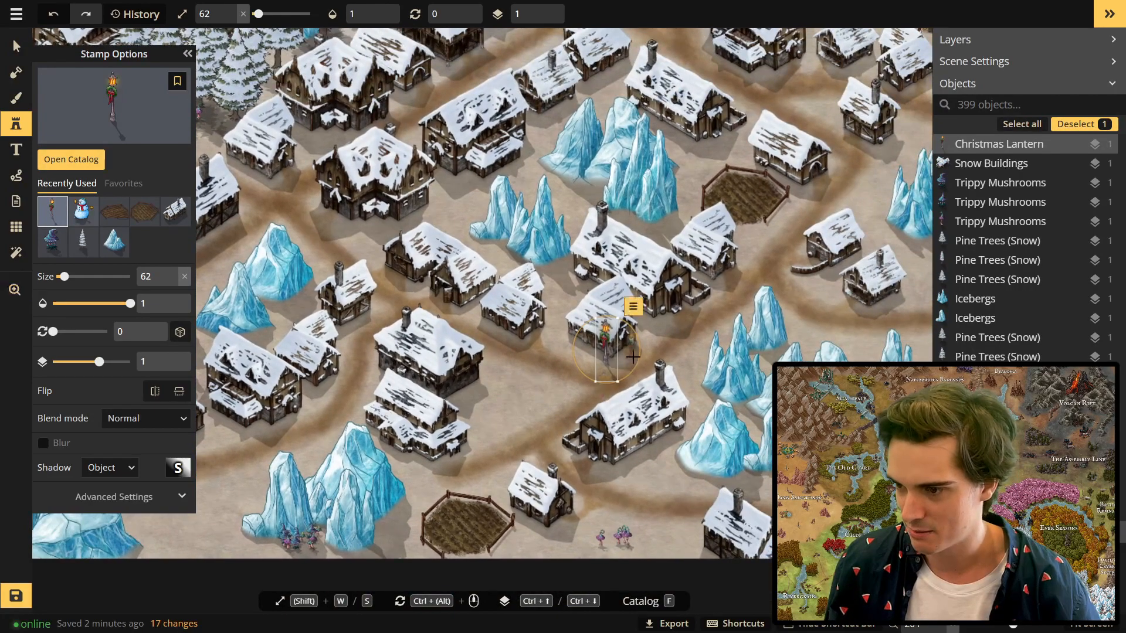
{"action": "left_click", "coordinate": [579, 384]}
Place size-62 Christmas Lanterns at the central road junction, along the western road and at the northern crossroads.
{"action": "scroll", "coordinate": [563, 363], "scroll_direction": "down", "scroll_amount": 3}
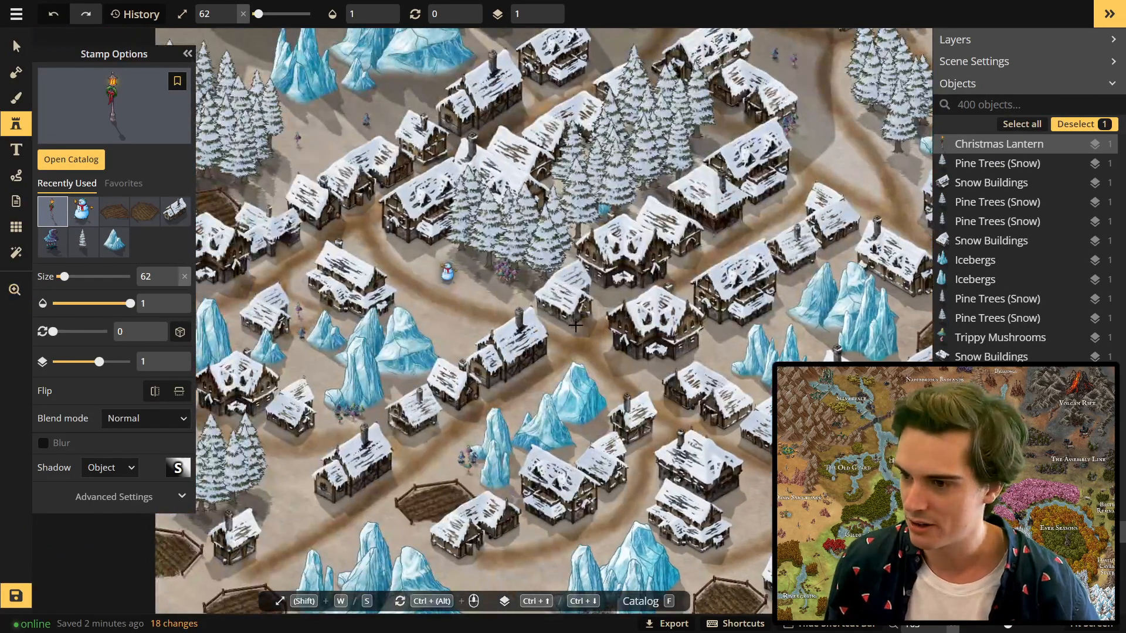
{"action": "left_click", "coordinate": [565, 323]}
{"action": "left_click_drag", "start_coordinate": [360, 234], "coordinate": [425, 321]}
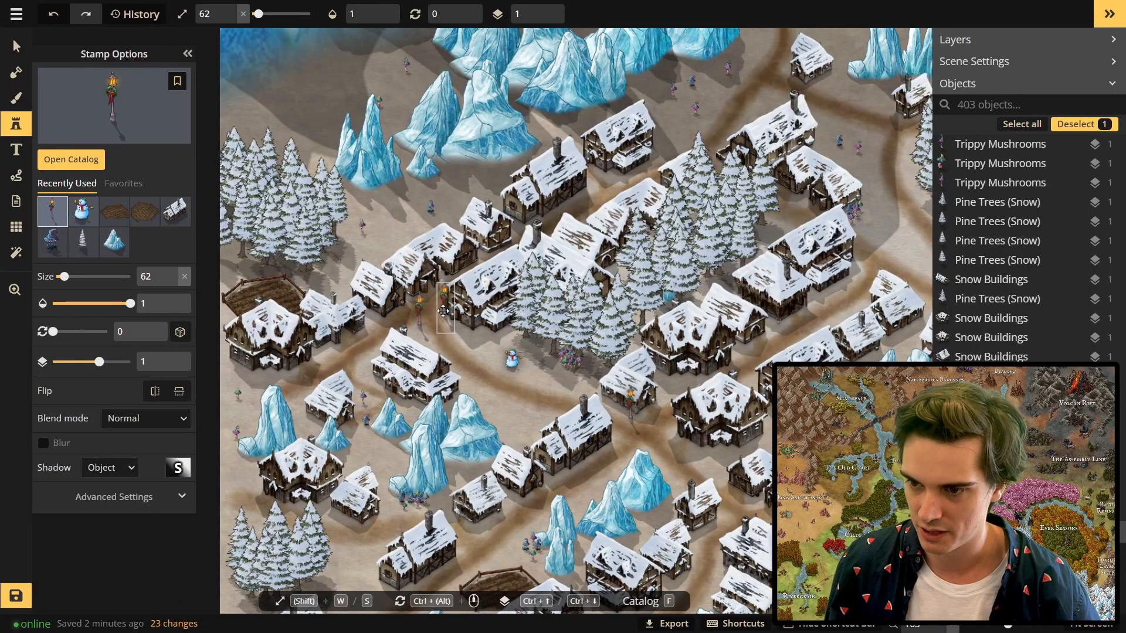
{"action": "scroll", "coordinate": [546, 402], "scroll_direction": "up", "scroll_amount": 3}
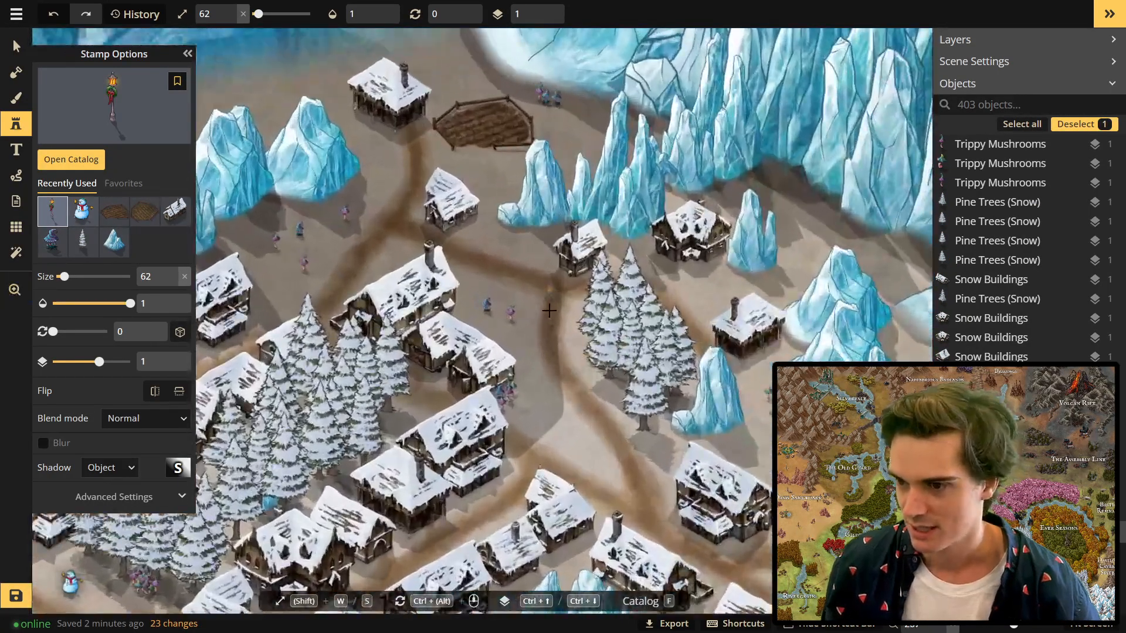
{"action": "left_click", "coordinate": [539, 290]}
{"action": "scroll", "coordinate": [575, 325], "scroll_direction": "up", "scroll_amount": 2}
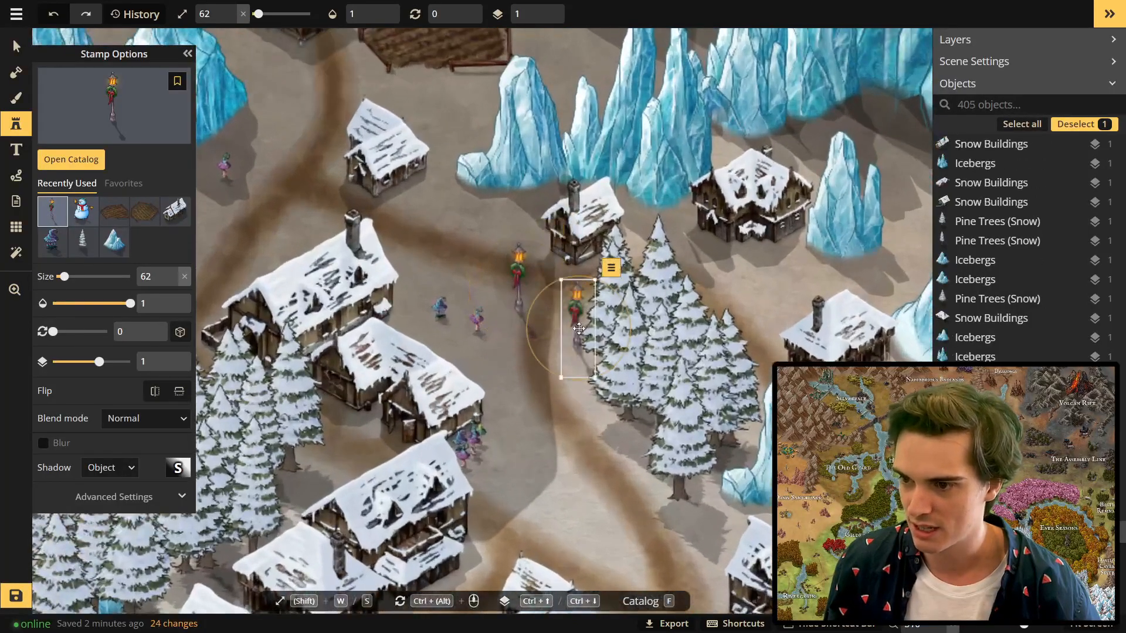
Place size-62 Christmas Lanterns around the road junction by the eastern houses.
{"action": "scroll", "coordinate": [578, 387], "scroll_direction": "down", "scroll_amount": 3}
{"action": "left_click_drag", "start_coordinate": [659, 454], "coordinate": [415, 209]}
{"action": "scroll", "coordinate": [537, 384], "scroll_direction": "down", "scroll_amount": 2}
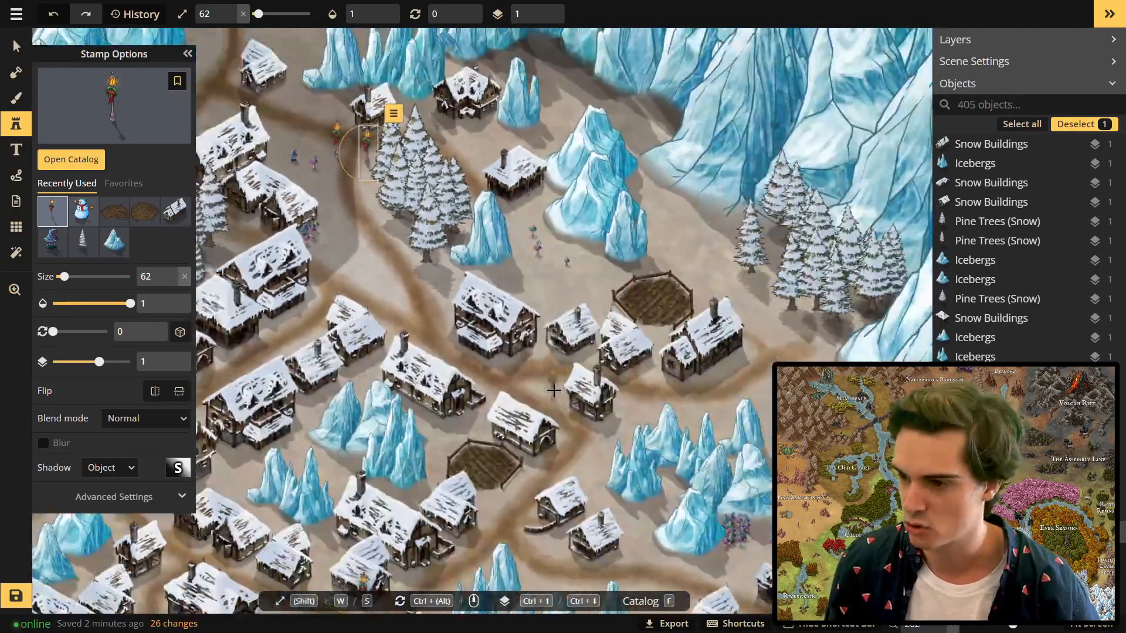
{"action": "scroll", "coordinate": [522, 369], "scroll_direction": "up", "scroll_amount": 3}
{"action": "left_click", "coordinate": [525, 370]}
{"action": "left_click", "coordinate": [469, 332]}
Add further size-62 Christmas Lanterns beside the southern houses and farther west along the road.
{"action": "scroll", "coordinate": [572, 411], "scroll_direction": "down", "scroll_amount": 3}
{"action": "left_click_drag", "start_coordinate": [524, 453], "coordinate": [650, 411]}
{"action": "scroll", "coordinate": [649, 411], "scroll_direction": "up", "scroll_amount": 3}
{"action": "left_click", "coordinate": [570, 385]}
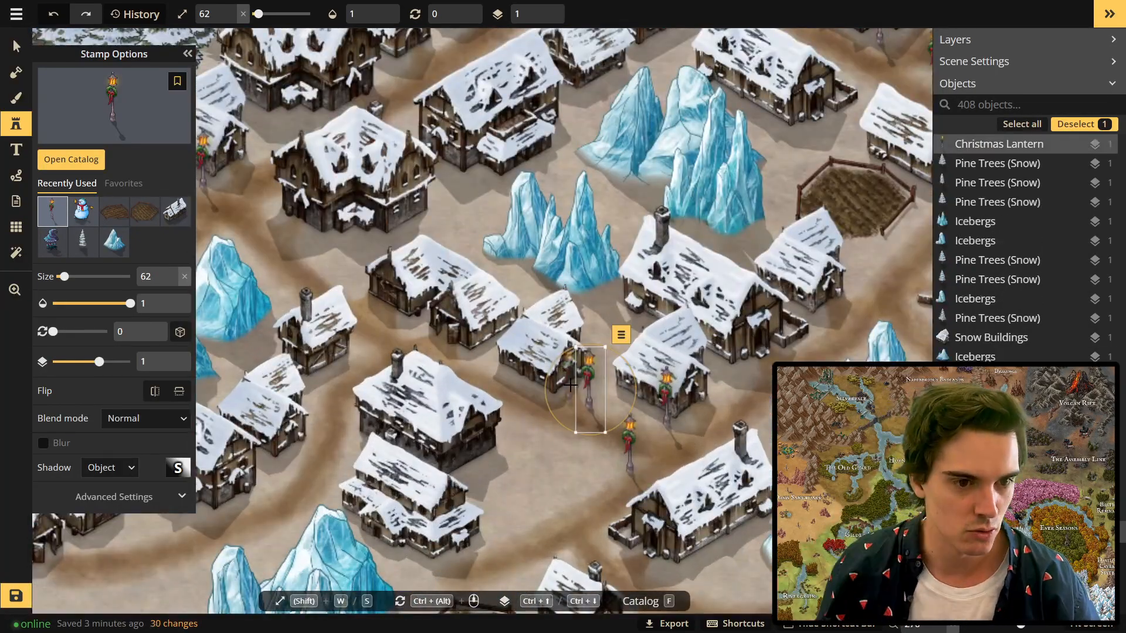
{"action": "scroll", "coordinate": [583, 422], "scroll_direction": "up", "scroll_amount": 3}
{"action": "left_click", "coordinate": [256, 290]}
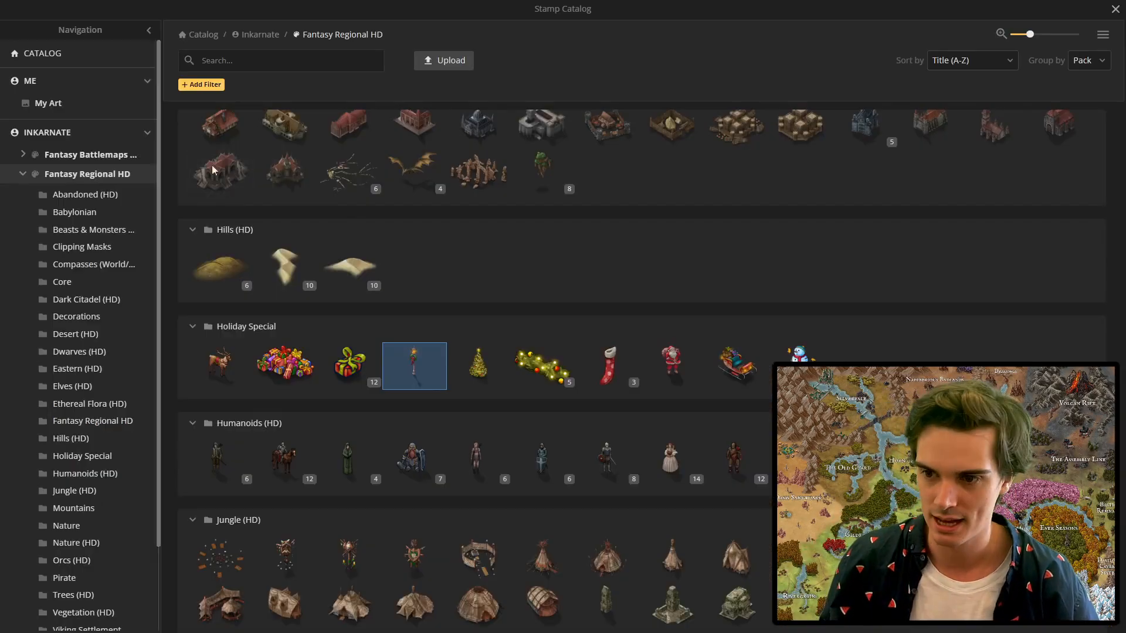
{"action": "scroll", "coordinate": [212, 170], "scroll_direction": "up", "scroll_amount": 5}
{"action": "left_click", "coordinate": [212, 60]}
{"action": "type", "text": "yolk"}
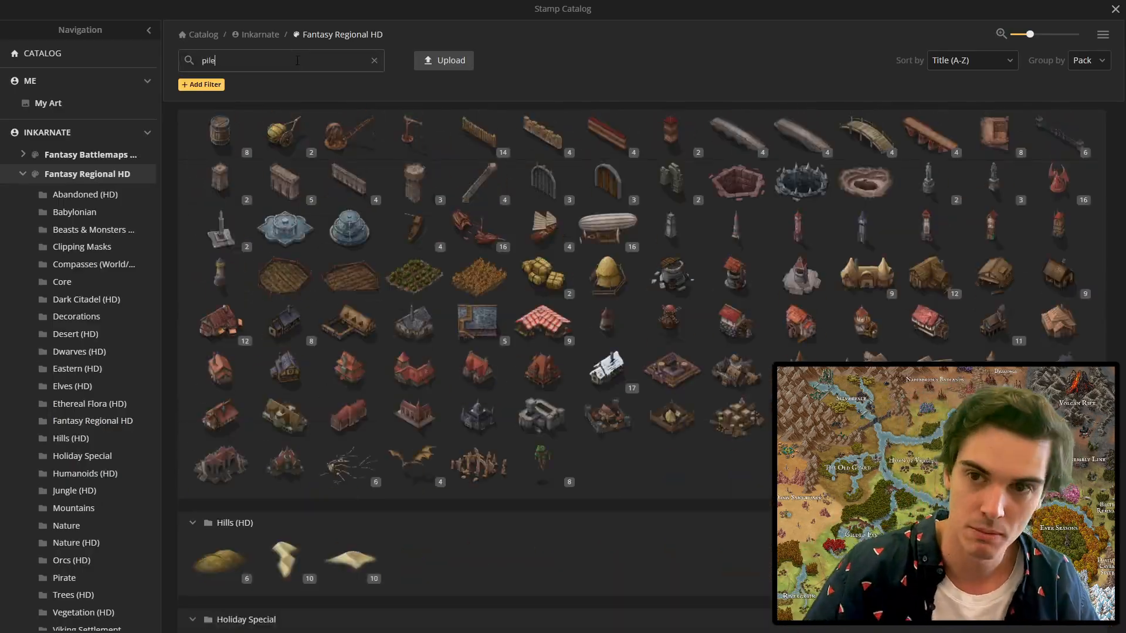
{"action": "key", "text": "BackSpace"}
{"action": "key", "text": "BackSpace"}
{"action": "key", "text": "BackSpace"}
{"action": "key", "text": "BackSpace"}
Load the Cliffs stamp from the Nature (HD) pack, set its size to 102 and choose variant 5.
{"action": "scroll", "coordinate": [507, 324], "scroll_direction": "down", "scroll_amount": 10}
{"action": "scroll", "coordinate": [481, 330], "scroll_direction": "up", "scroll_amount": 1}
{"action": "scroll", "coordinate": [481, 330], "scroll_direction": "down", "scroll_amount": 20}
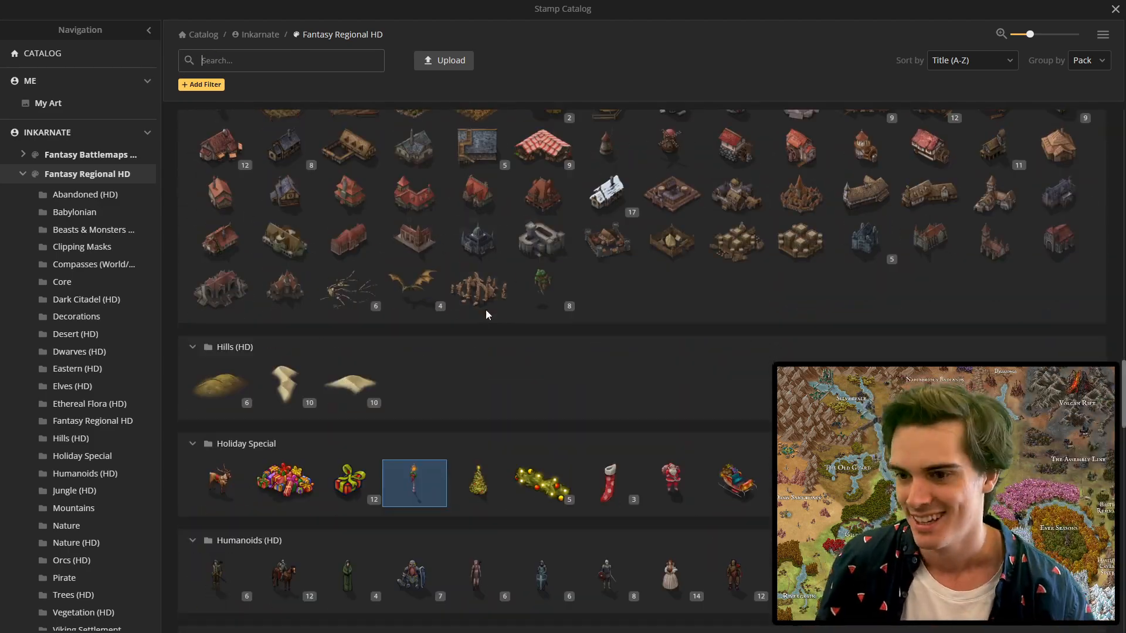
{"action": "scroll", "coordinate": [527, 391], "scroll_direction": "up", "scroll_amount": 5}
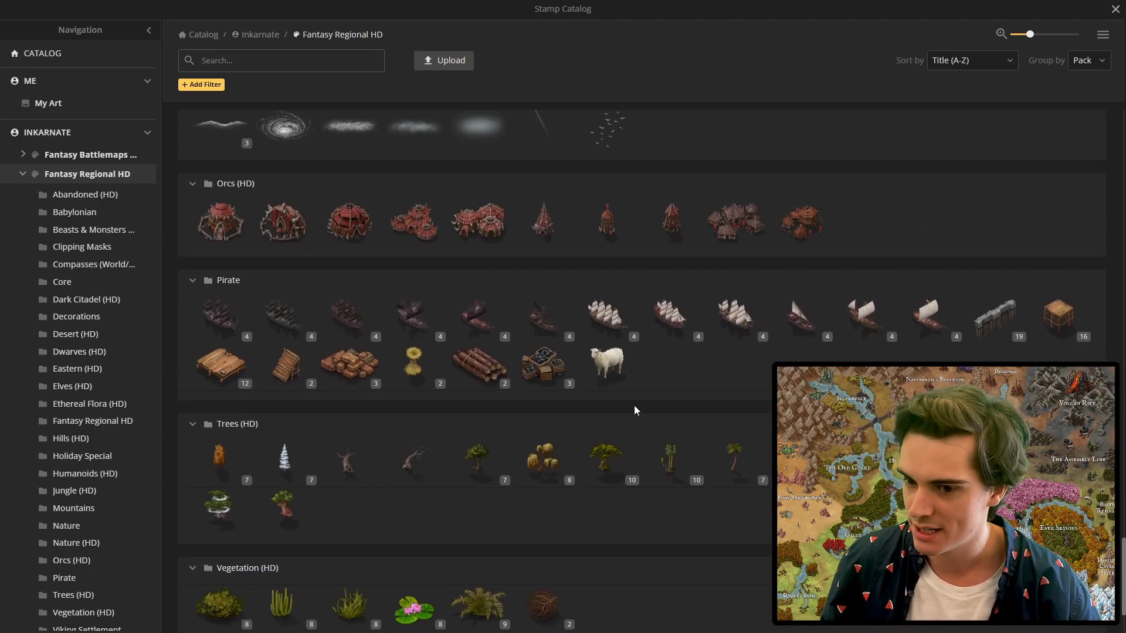
{"action": "mouse_move", "coordinate": [990, 258]}
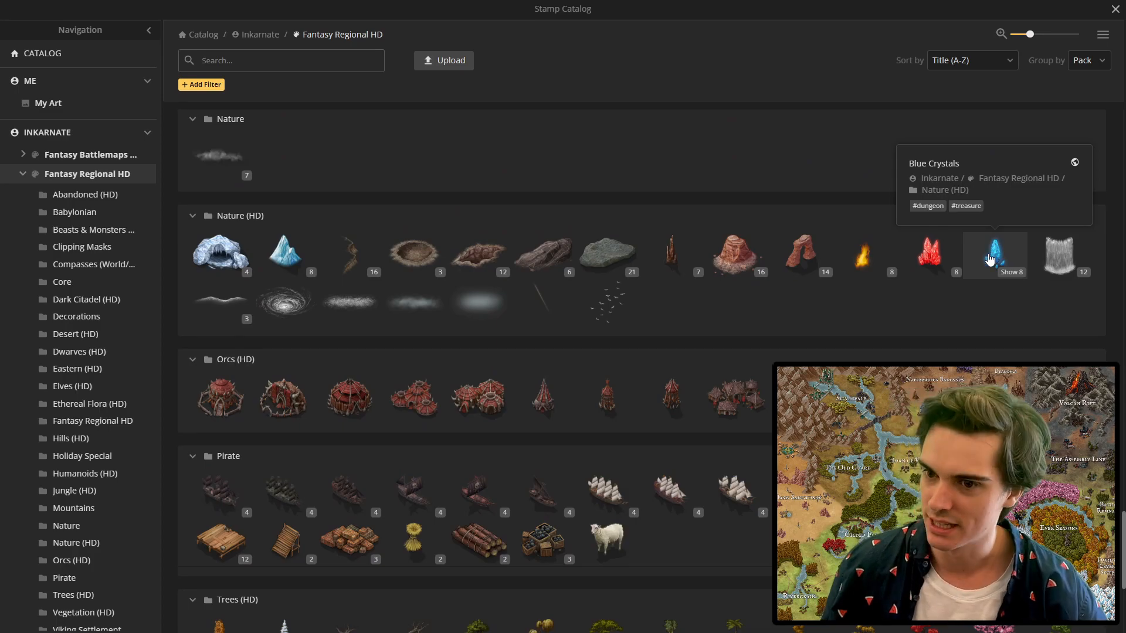
{"action": "left_click", "coordinate": [350, 253]}
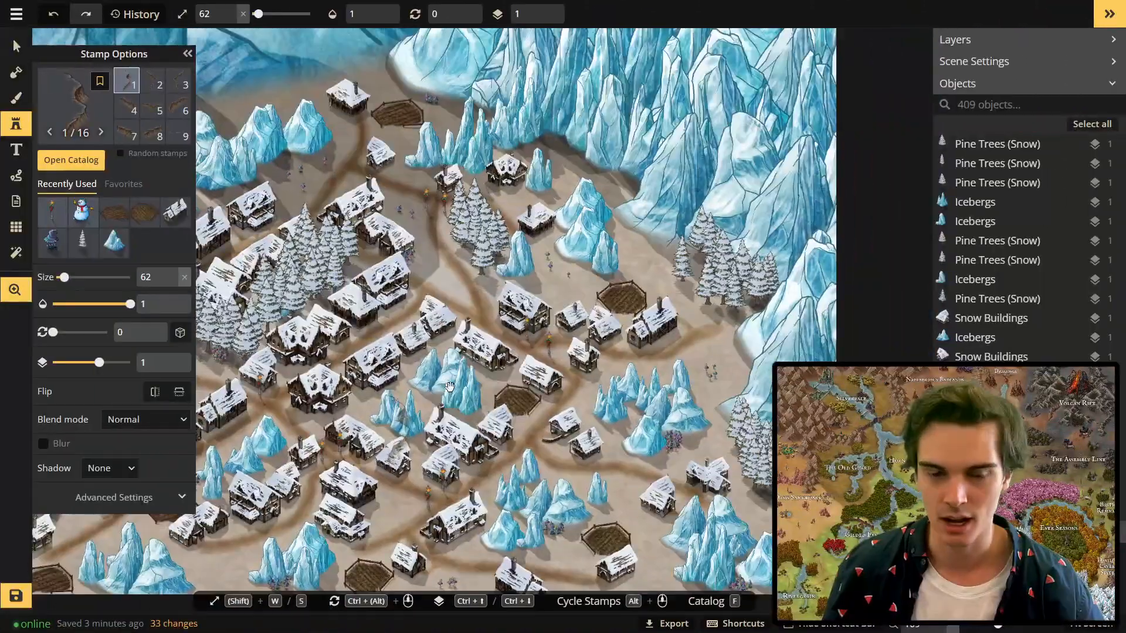
{"action": "scroll", "coordinate": [467, 352], "scroll_direction": "down", "scroll_amount": 3}
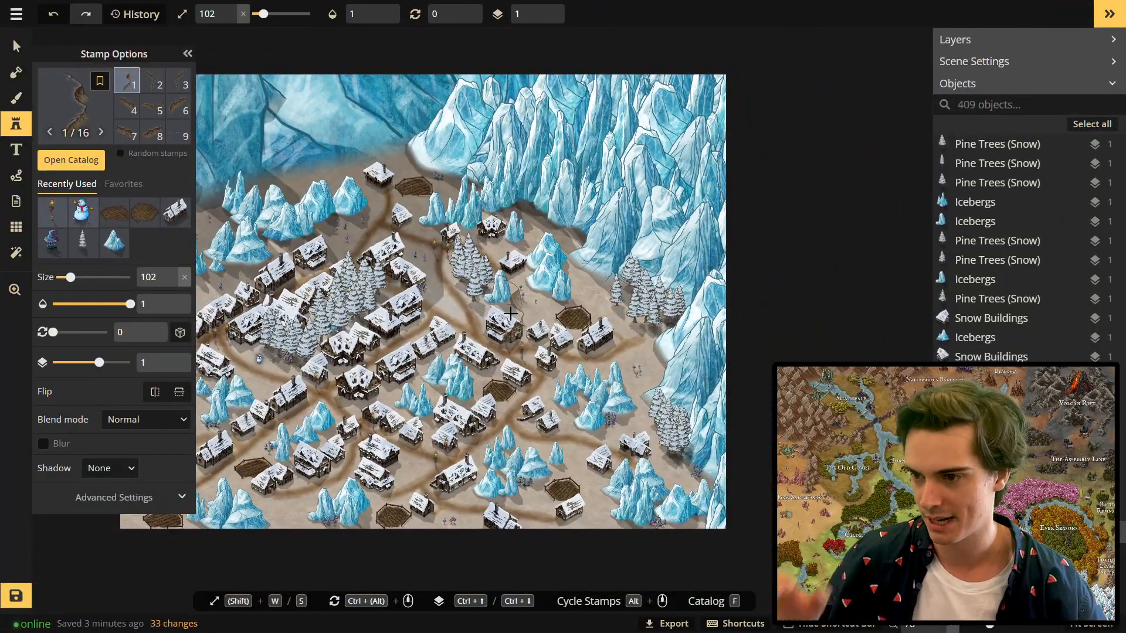
{"action": "left_click_drag", "start_coordinate": [511, 313], "coordinate": [663, 287]}
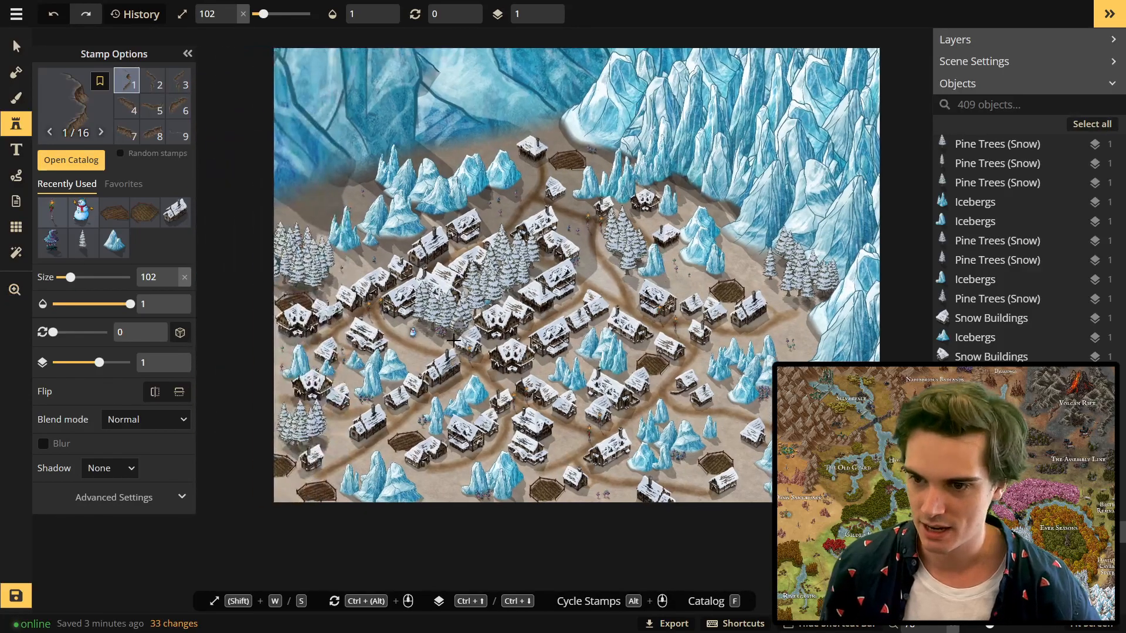
{"action": "left_click_drag", "start_coordinate": [747, 331], "coordinate": [614, 301]}
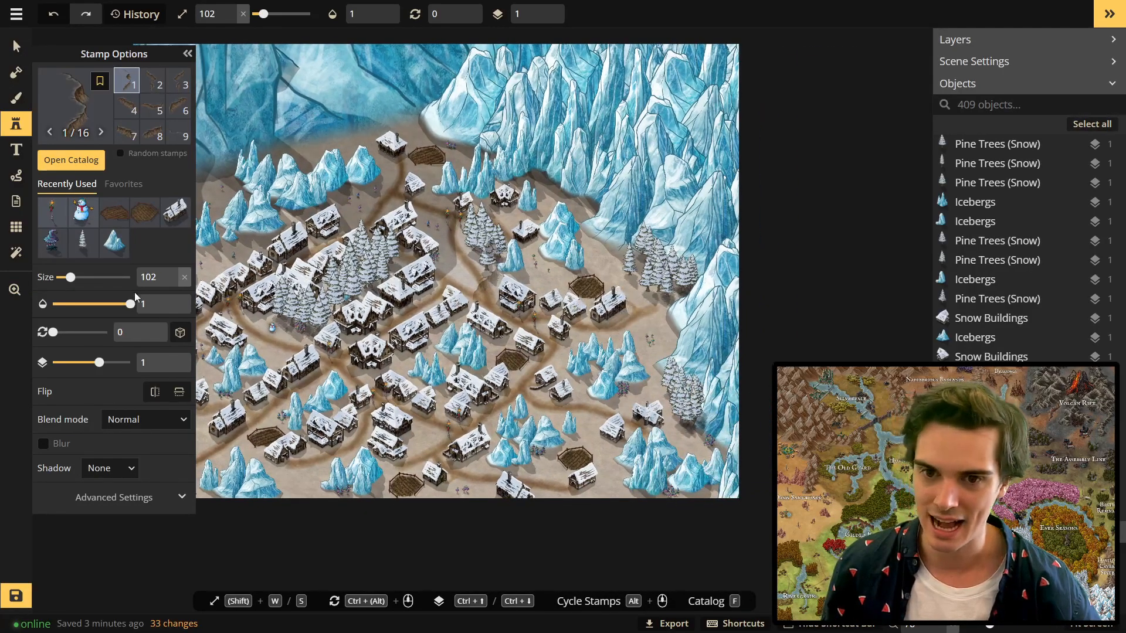
{"action": "left_click", "coordinate": [152, 109]}
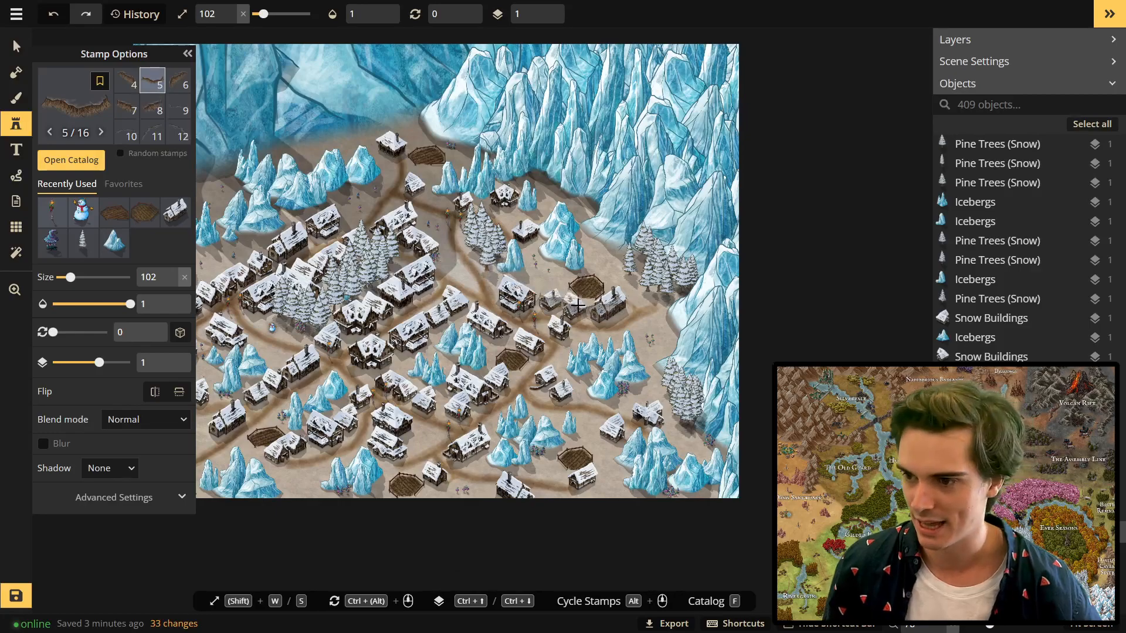
Place the variant 5 cliff in the open ground behind the eastern houses and delete the crop field there.
{"action": "scroll", "coordinate": [570, 281], "scroll_direction": "up", "scroll_amount": 3}
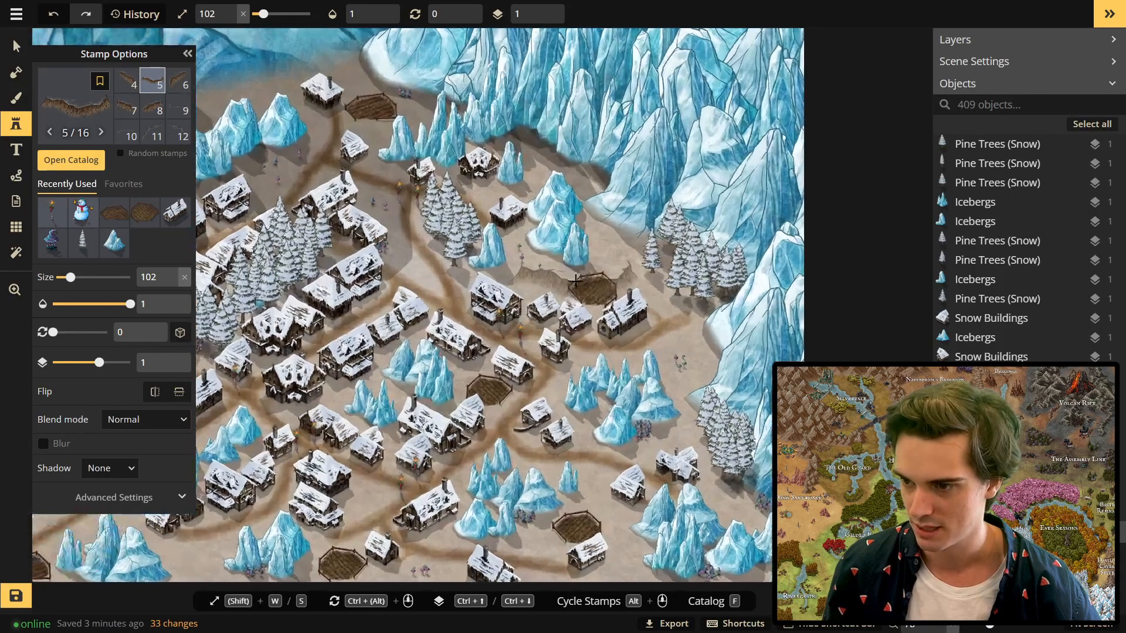
{"action": "left_click", "coordinate": [566, 282]}
{"action": "left_click_drag", "start_coordinate": [611, 289], "coordinate": [624, 346]}
{"action": "key", "text": "Delete"}
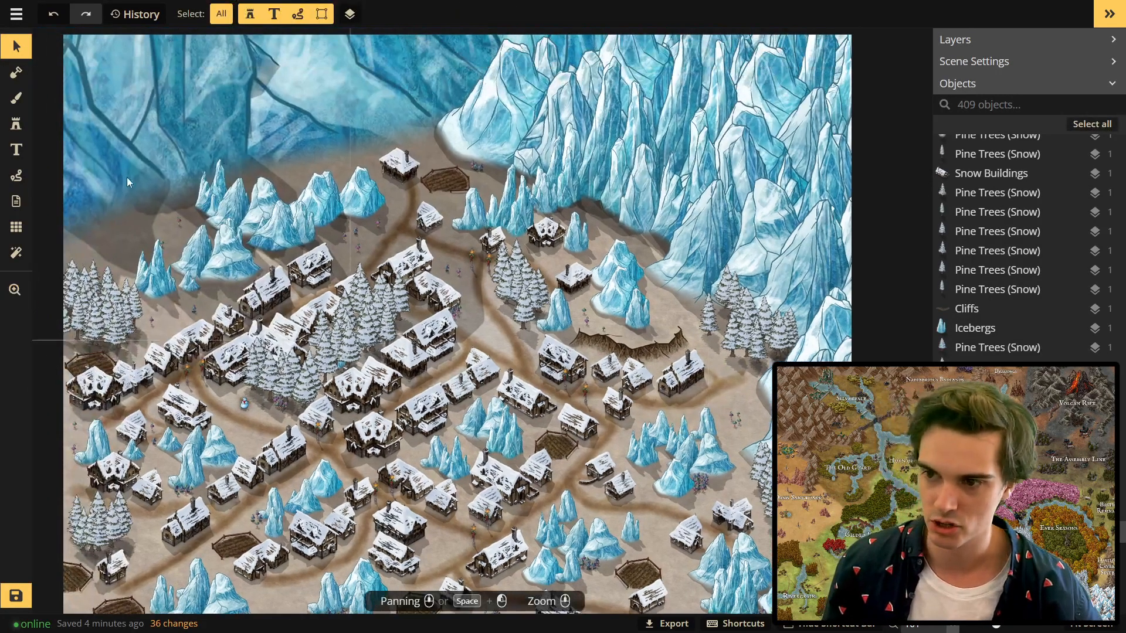
{"action": "left_click", "coordinate": [12, 123]}
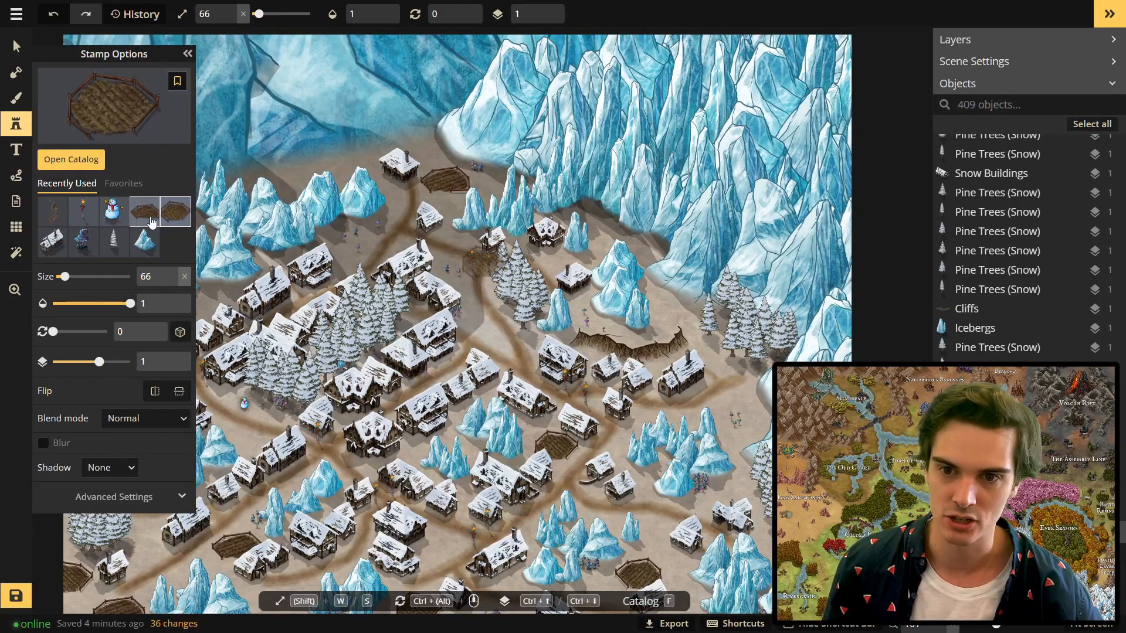
{"action": "left_click", "coordinate": [52, 213]}
{"action": "scroll", "coordinate": [364, 340], "scroll_direction": "up", "scroll_amount": 3}
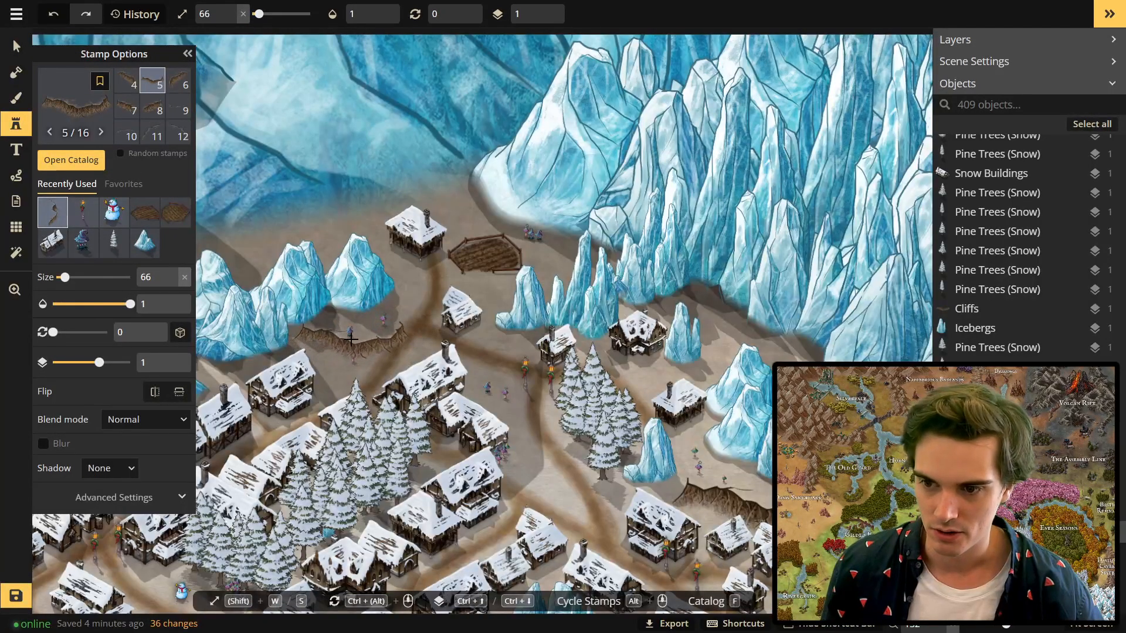
{"action": "key", "text": "Escape"}
Delete the Trippy Mushrooms in the open ground between the northwestern icebergs and the houses.
{"action": "left_click", "coordinate": [383, 322]}
{"action": "key", "text": "Delete"}
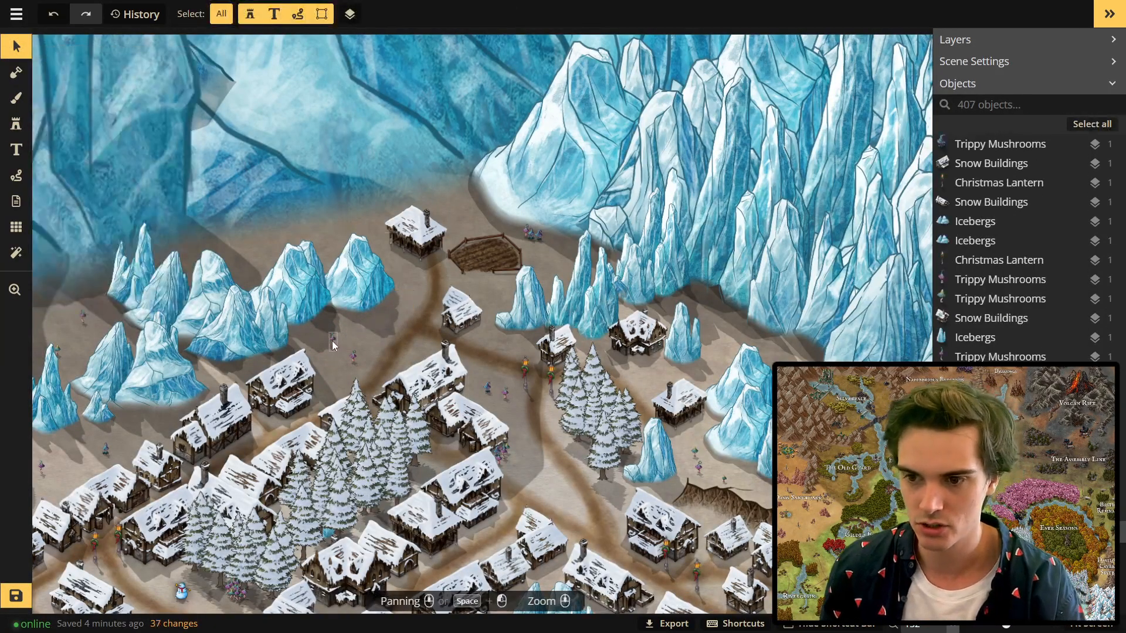
{"action": "left_click", "coordinate": [355, 360]}
{"action": "key", "text": "Delete"}
Place a horizontally flipped size-81 cliff behind the northwestern houses and move two nearby icebergs to the back of their row.
{"action": "left_click", "coordinate": [18, 125]}
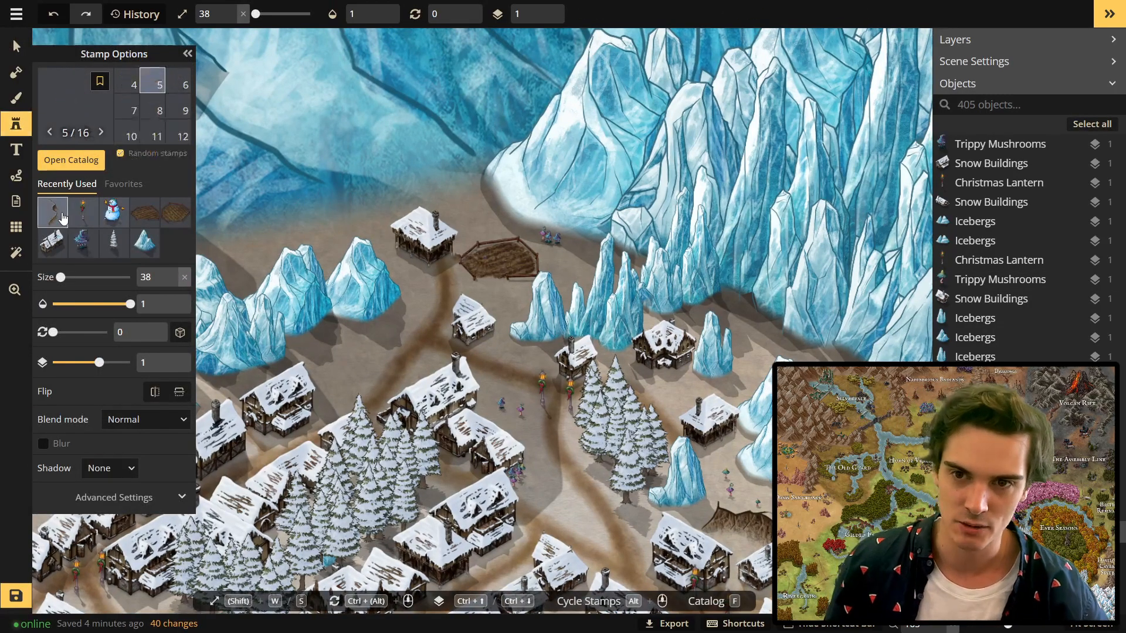
{"action": "left_click", "coordinate": [352, 359]}
{"action": "scroll", "coordinate": [431, 336], "scroll_direction": "down", "scroll_amount": 2}
{"action": "key", "text": "w"}
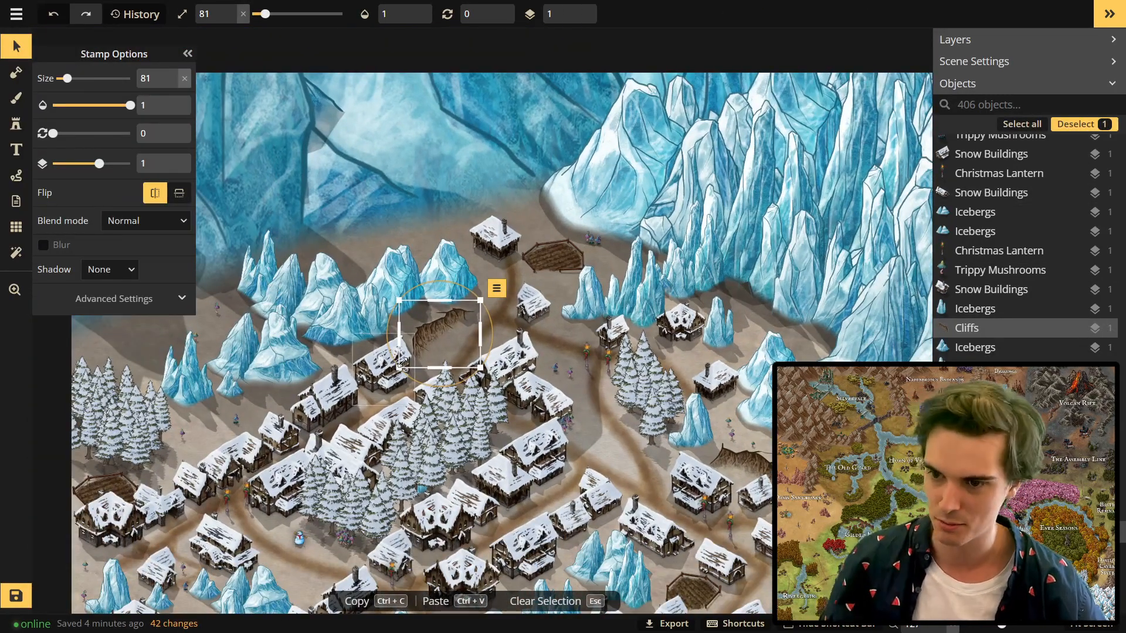
{"action": "left_click_drag", "start_coordinate": [340, 323], "coordinate": [424, 238]}
{"action": "left_click_drag", "start_coordinate": [380, 316], "coordinate": [390, 247]}
Place a variant 5 cliff at size 81 directly west of the flipped cliff, behind the northwestern house.
{"action": "left_click", "coordinate": [13, 122]}
{"action": "left_click", "coordinate": [151, 83]}
{"action": "scroll", "coordinate": [147, 118], "scroll_direction": "down", "scroll_amount": 2}
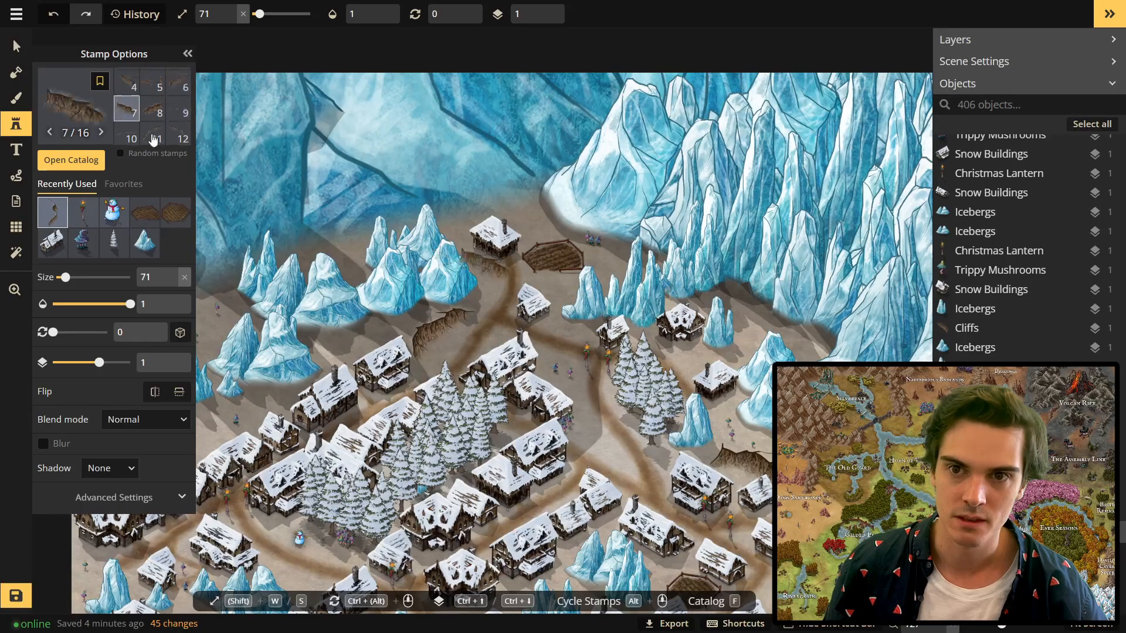
{"action": "scroll", "coordinate": [389, 342], "scroll_direction": "up", "scroll_amount": 2}
{"action": "key", "text": "shift+w"}
{"action": "key", "text": "shift+w"}
{"action": "key", "text": "shift+s"}
{"action": "left_click", "coordinate": [393, 335]}
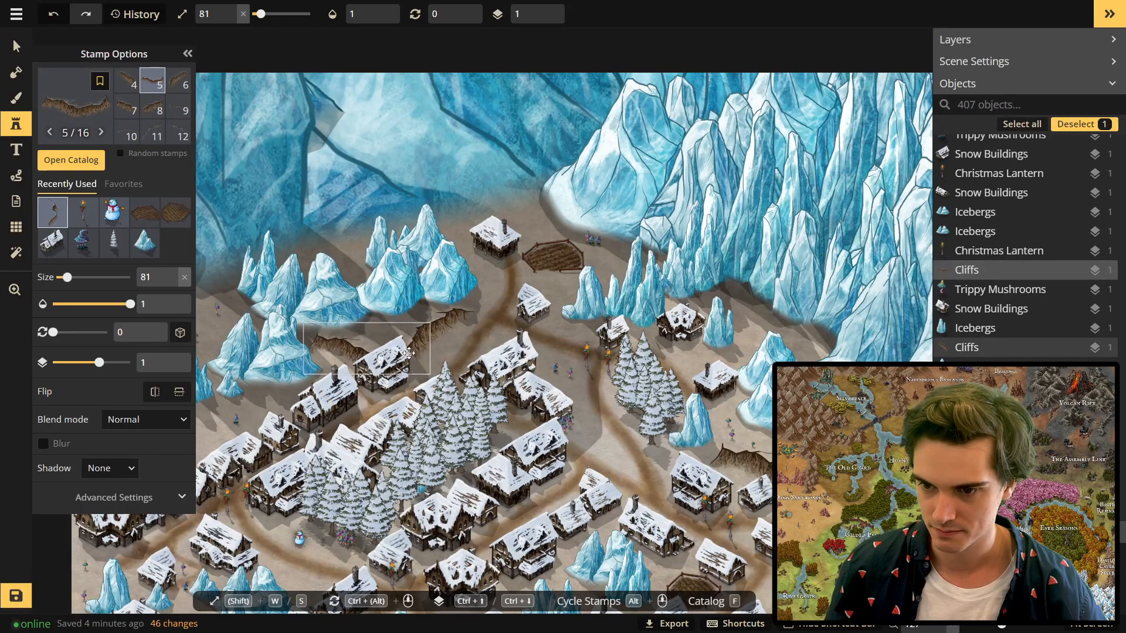
Nudge the flipped cliff slightly north to line it up with the neighbouring cliff.
{"action": "key", "text": "v"}
{"action": "scroll", "coordinate": [416, 351], "scroll_direction": "up", "scroll_amount": 2}
{"action": "mouse_move", "coordinate": [455, 329]}
{"action": "left_mouse_down"}
{"action": "mouse_move", "coordinate": [465, 322]}
{"action": "mouse_move", "coordinate": [455, 316]}
{"action": "left_mouse_up"}
{"action": "scroll", "coordinate": [457, 322], "scroll_direction": "down", "scroll_amount": 3}
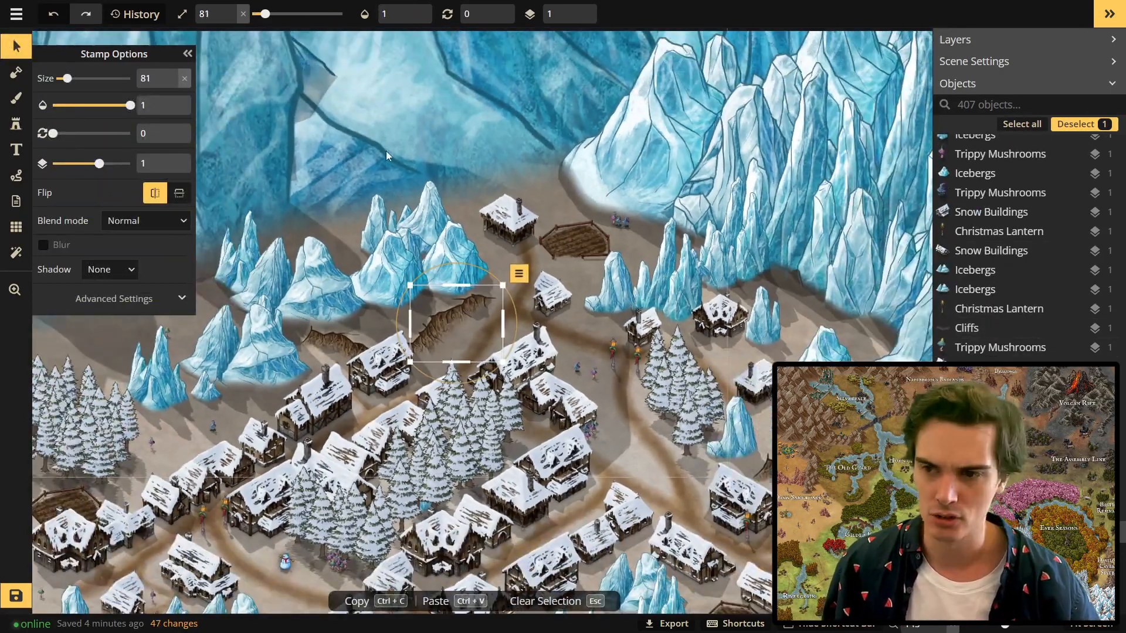
Place a variant 6 cliff at size 91 behind the western houses, between the snowy pines and the village.
{"action": "left_click", "coordinate": [386, 151]}
{"action": "left_click_drag", "start_coordinate": [328, 324], "coordinate": [425, 323]}
{"action": "scroll", "coordinate": [425, 323], "scroll_direction": "down", "scroll_amount": 1}
{"action": "scroll", "coordinate": [425, 323], "scroll_direction": "up", "scroll_amount": 1}
{"action": "left_click", "coordinate": [16, 124]}
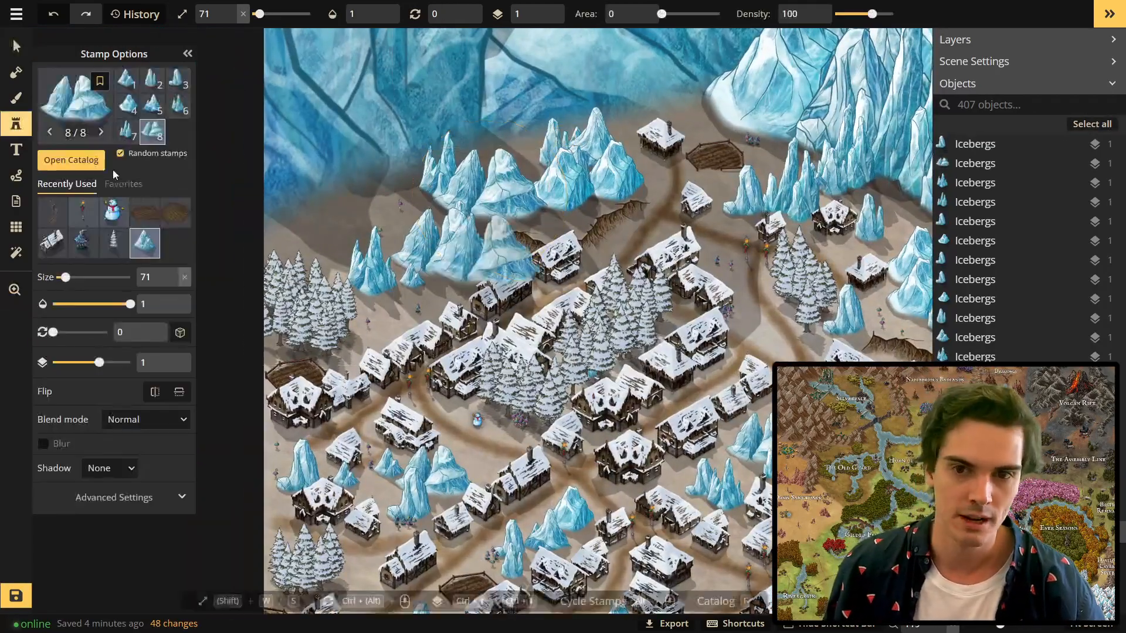
{"action": "scroll", "coordinate": [441, 342], "scroll_direction": "up", "scroll_amount": 3}
{"action": "scroll", "coordinate": [459, 265], "scroll_direction": "down", "scroll_amount": 1}
{"action": "key", "text": "shift+w"}
{"action": "key", "text": "shift+w"}
{"action": "left_click", "coordinate": [451, 335]}
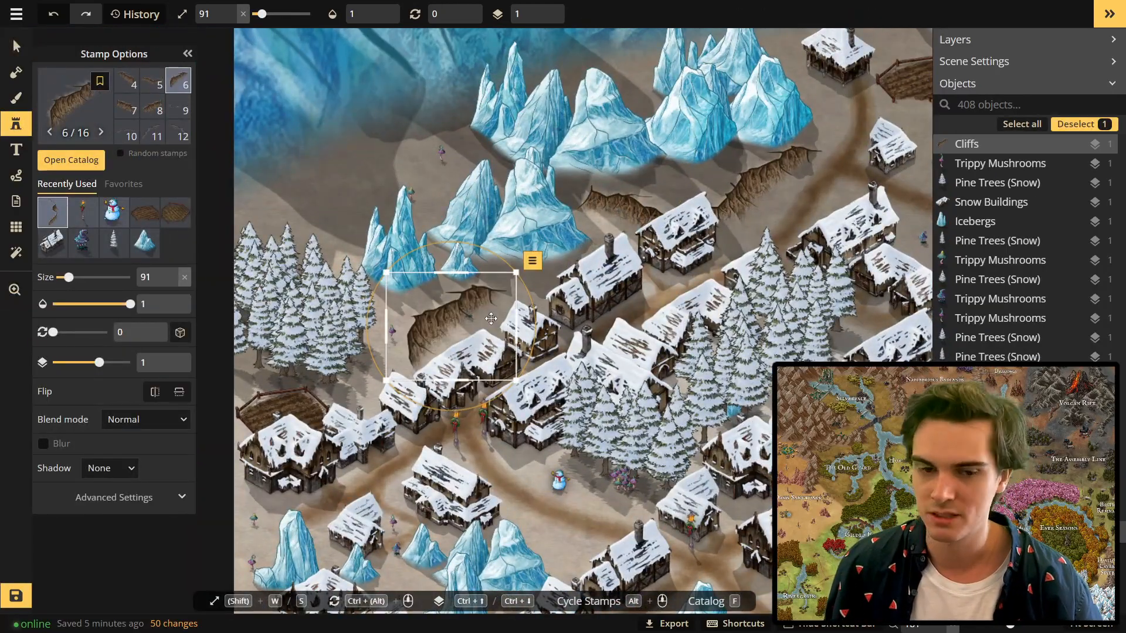
Pick the Mist 1 stamp from the catalog and add size-150 Icebergs to the northeastern ice range.
{"action": "key", "text": "f"}
{"action": "left_click", "coordinate": [422, 312]}
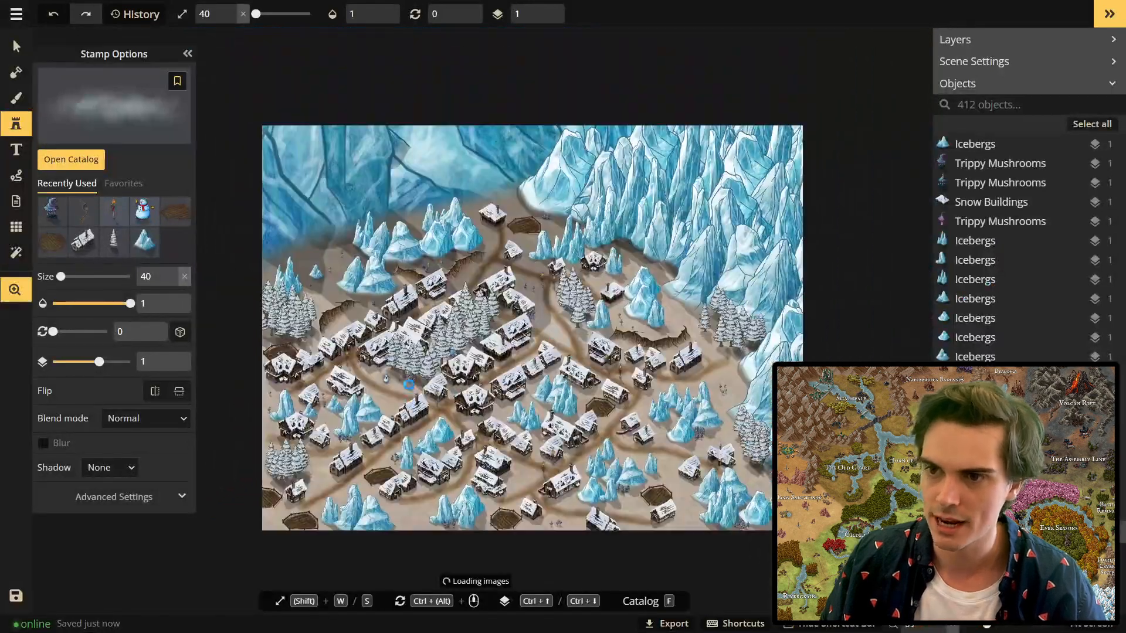
{"action": "scroll", "coordinate": [633, 252], "scroll_direction": "up", "scroll_amount": 1}
{"action": "left_click", "coordinate": [631, 247]}
{"action": "left_click", "coordinate": [668, 306]}
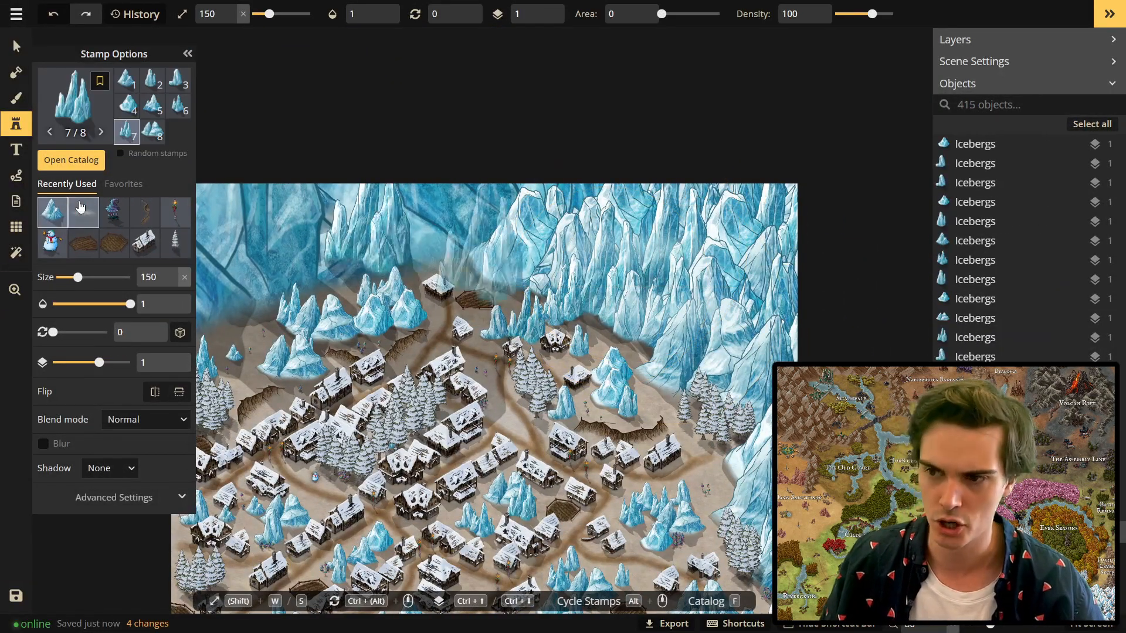
Place Mist 1 stamps at size 150 across the northern mountain backdrop and over the northeastern ice range.
{"action": "left_click", "coordinate": [83, 211]}
{"action": "left_click", "coordinate": [317, 256]}
{"action": "left_click_drag", "start_coordinate": [325, 261], "coordinate": [268, 281]}
{"action": "left_click", "coordinate": [294, 209]}
{"action": "left_click", "coordinate": [453, 206]}
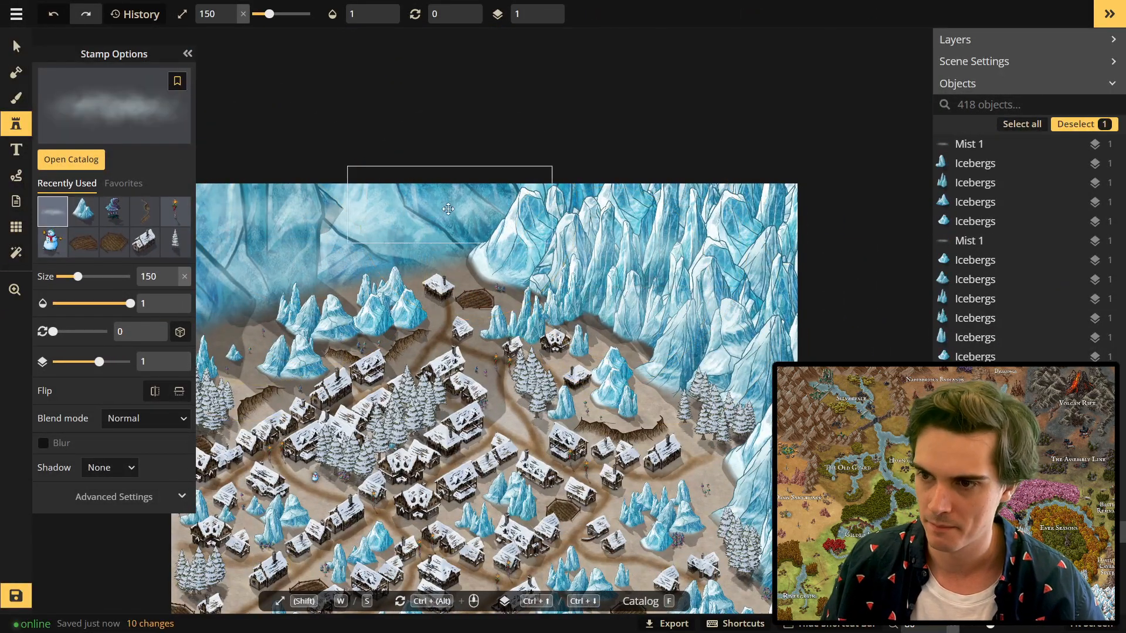
{"action": "left_click", "coordinate": [625, 276]}
{"action": "left_click_drag", "start_coordinate": [626, 277], "coordinate": [587, 206]}
{"action": "left_click_drag", "start_coordinate": [769, 373], "coordinate": [644, 215]}
Place Mist 1 on layer 4 at size 120 over the eastern ice range and size 90 over the village centre, then set opacity to 0.43.
{"action": "key", "text": "f"}
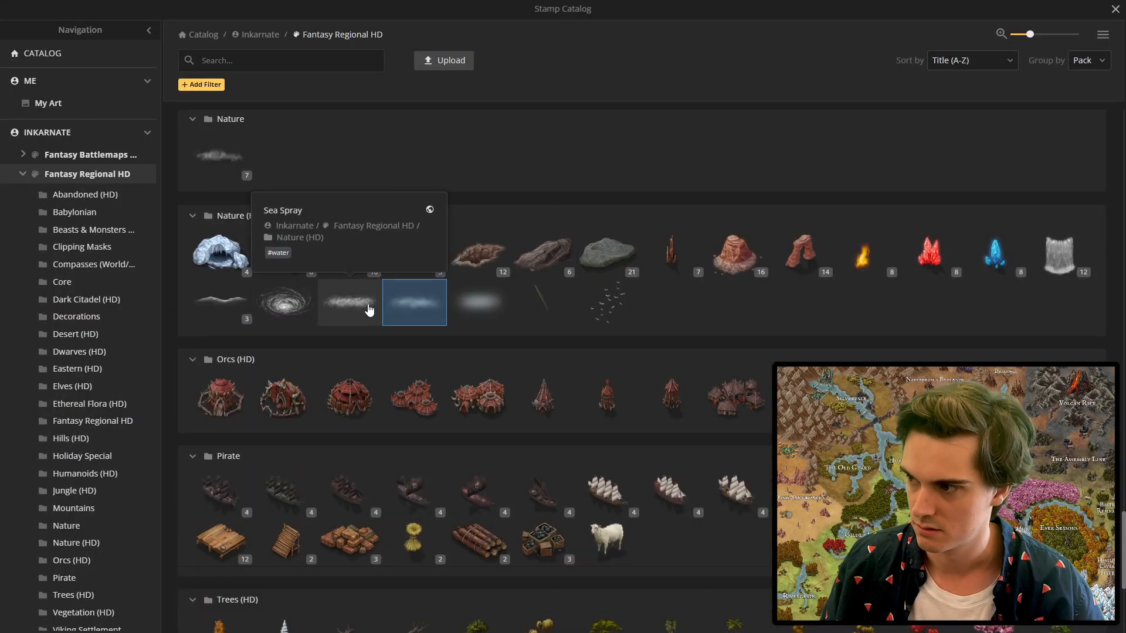
{"action": "left_click", "coordinate": [417, 307]}
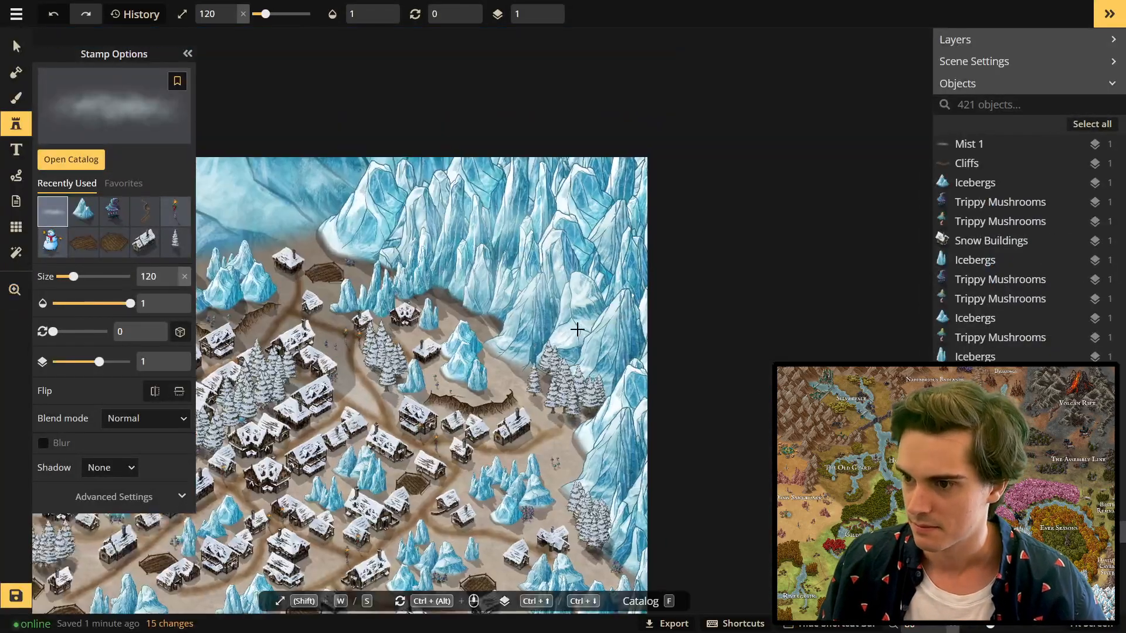
{"action": "left_click", "coordinate": [577, 329]}
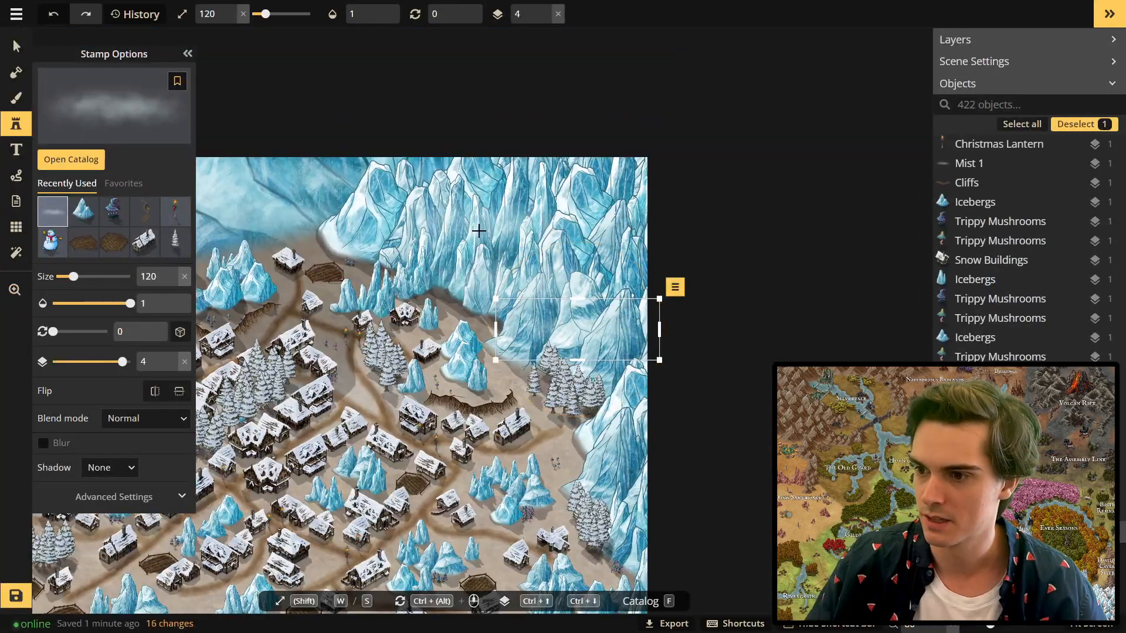
{"action": "left_click", "coordinate": [452, 293]}
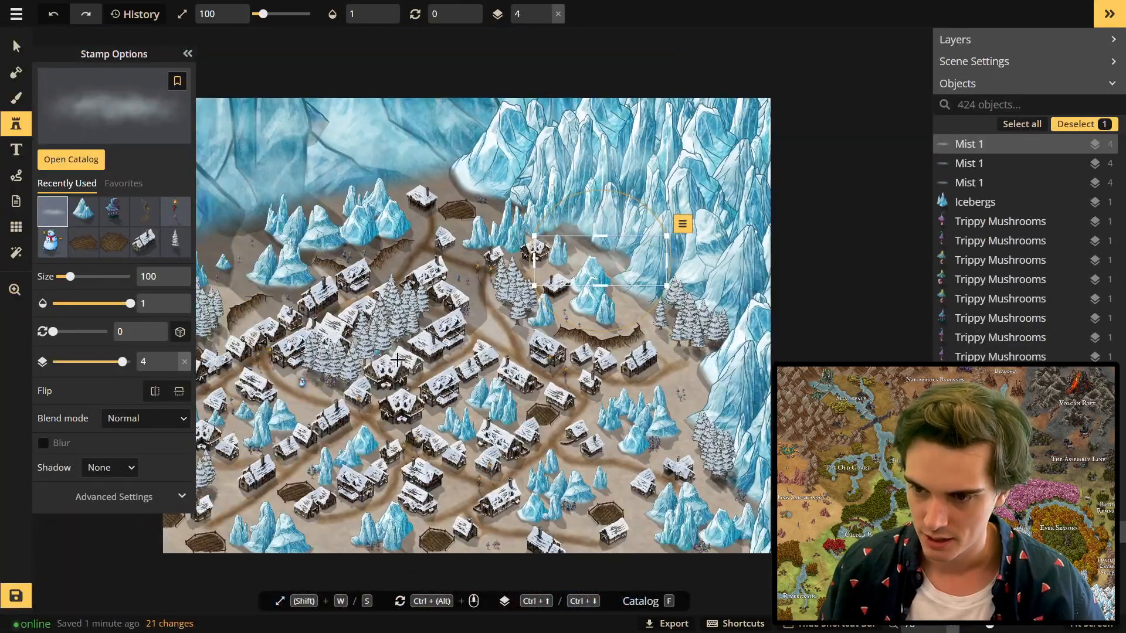
{"action": "left_click", "coordinate": [378, 382]}
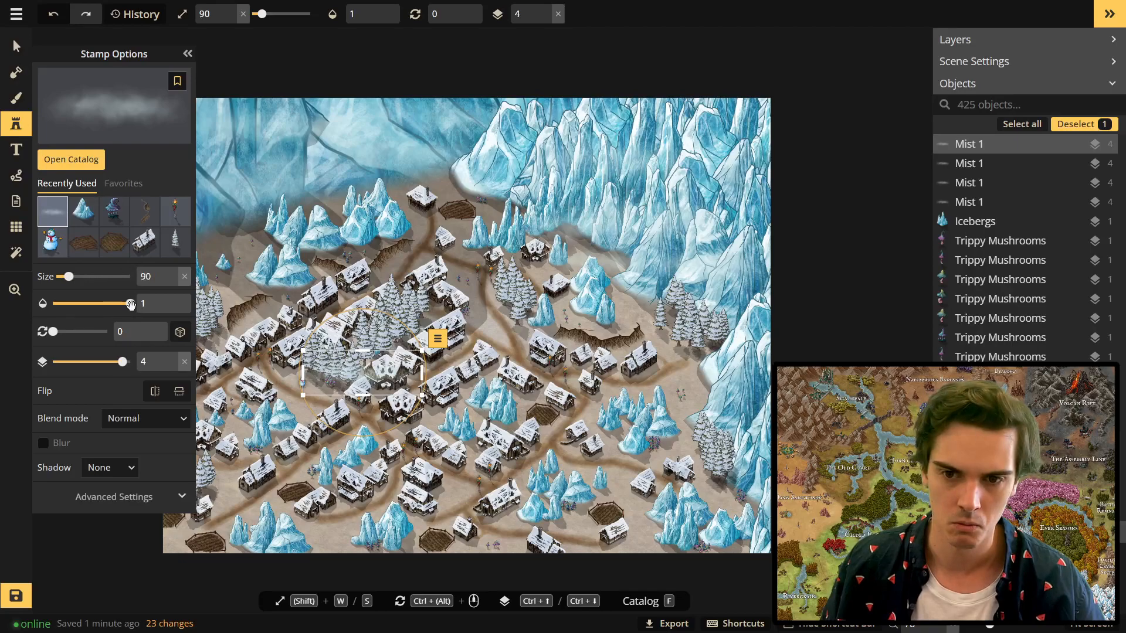
{"action": "left_click_drag", "start_coordinate": [129, 302], "coordinate": [96, 303]}
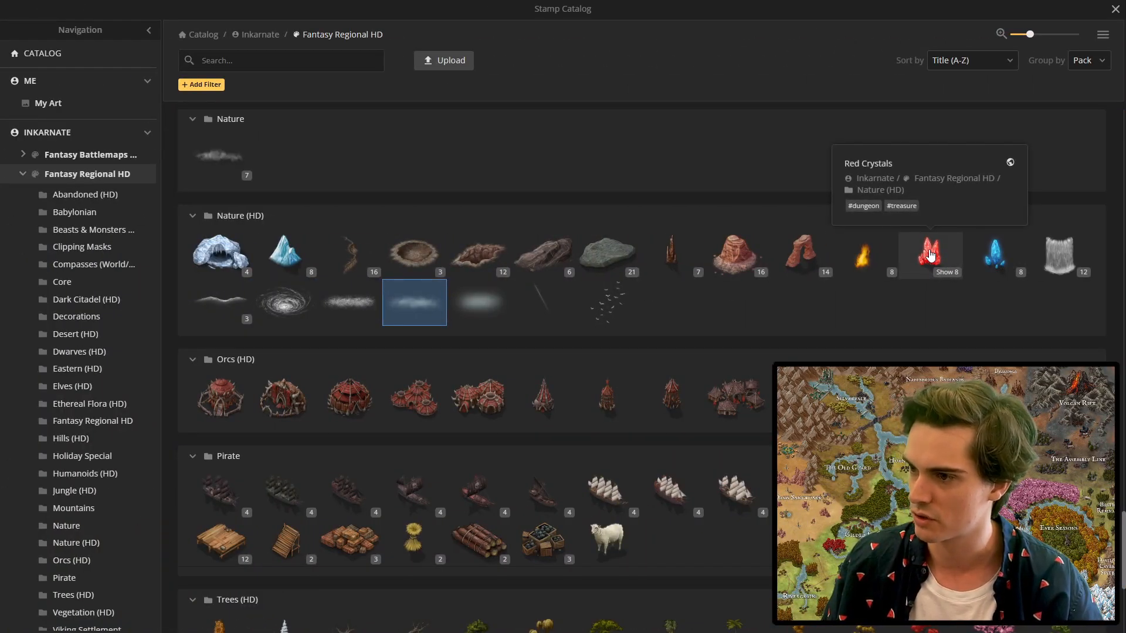
Choose the Red Crystals stamp from the Nature (HD) catalog group and reduce its size to 10.
{"action": "left_click", "coordinate": [923, 263]}
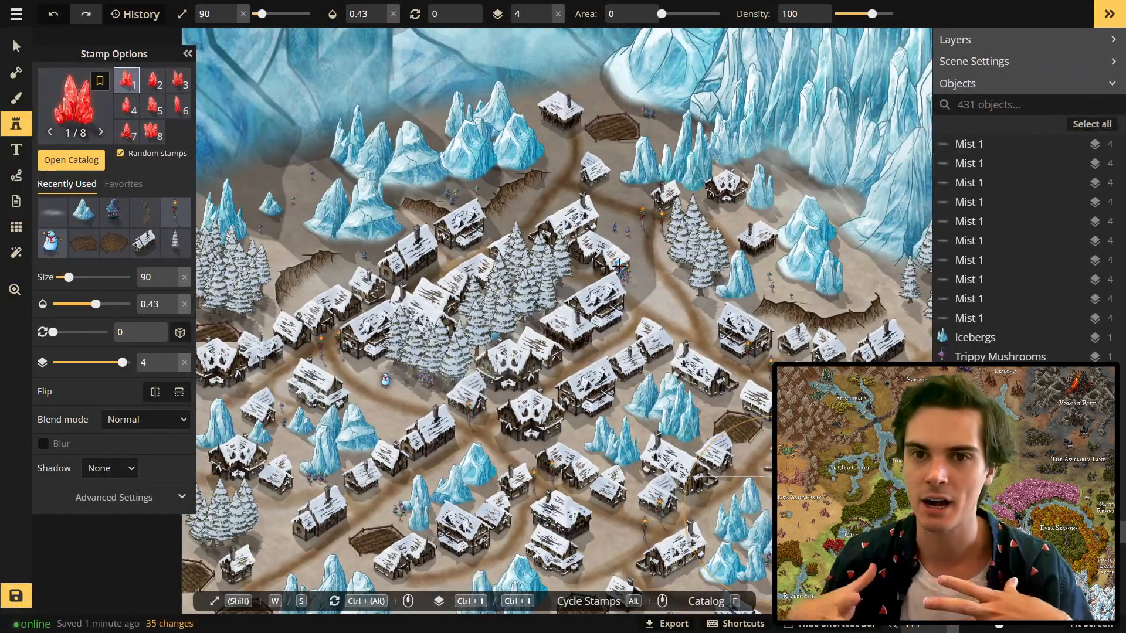
{"action": "scroll", "coordinate": [619, 265], "scroll_direction": "up", "scroll_amount": 3}
{"action": "key", "text": "s"}
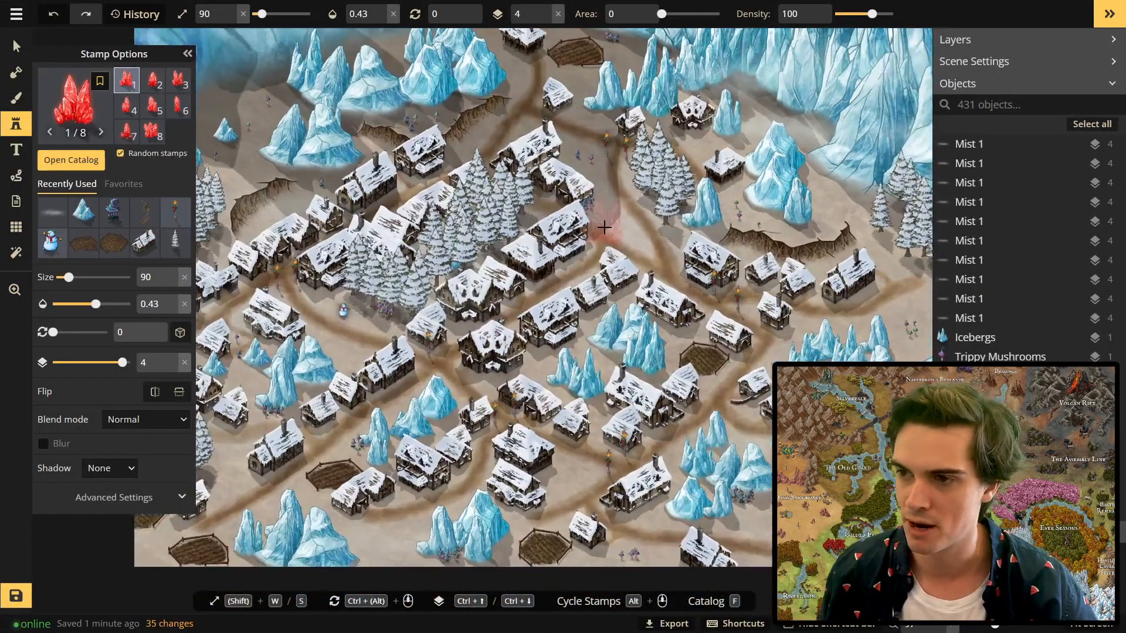
{"action": "scroll", "coordinate": [625, 215], "scroll_direction": "up", "scroll_amount": 1}
{"action": "key", "text": "s"}
{"action": "key", "text": "s"}
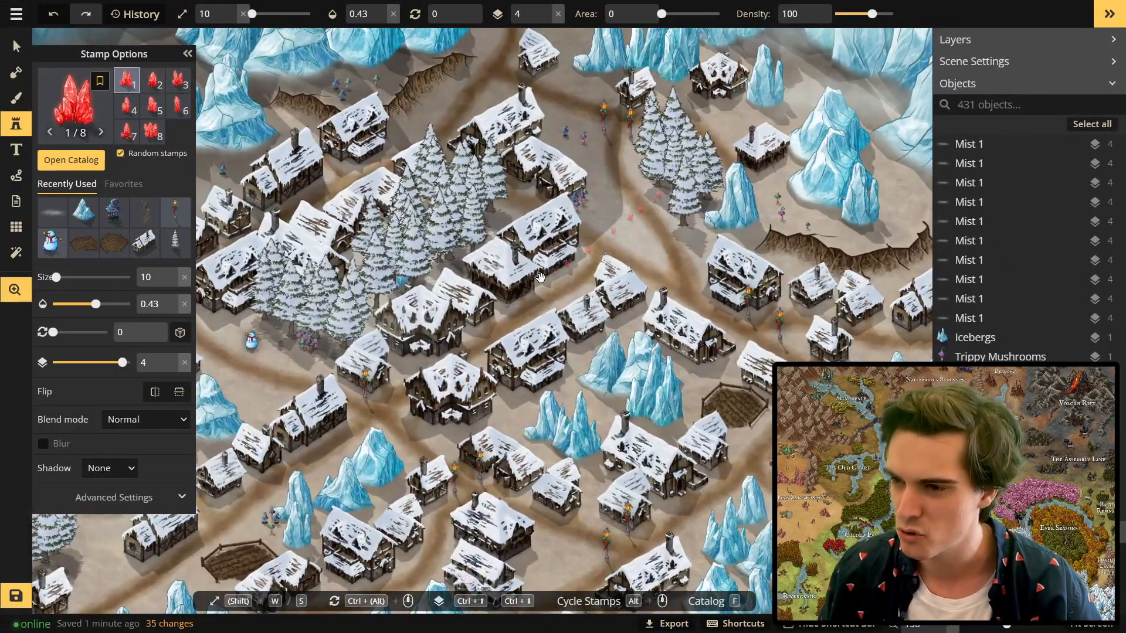
{"action": "scroll", "coordinate": [630, 218], "scroll_direction": "down", "scroll_amount": 2}
{"action": "scroll", "coordinate": [640, 232], "scroll_direction": "up", "scroll_amount": 1}
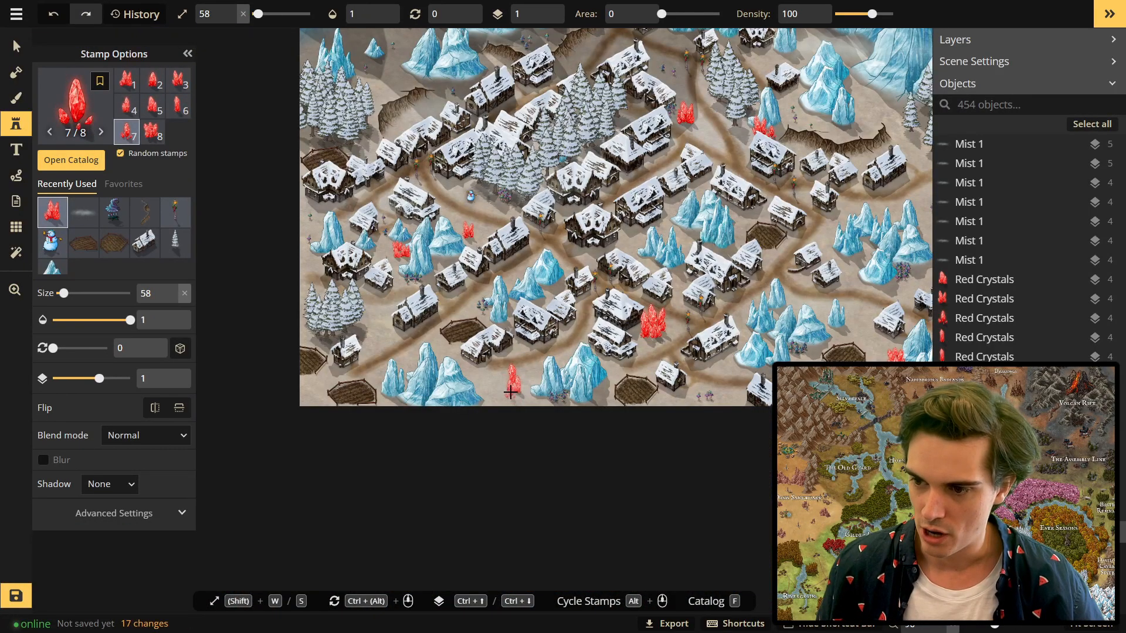
Place a cluster of size-58 Red Crystals at full opacity between the icebergs on the map's southern edge.
{"action": "left_click", "coordinate": [519, 410]}
{"action": "left_click", "coordinate": [519, 409]}
{"action": "left_click", "coordinate": [519, 409]}
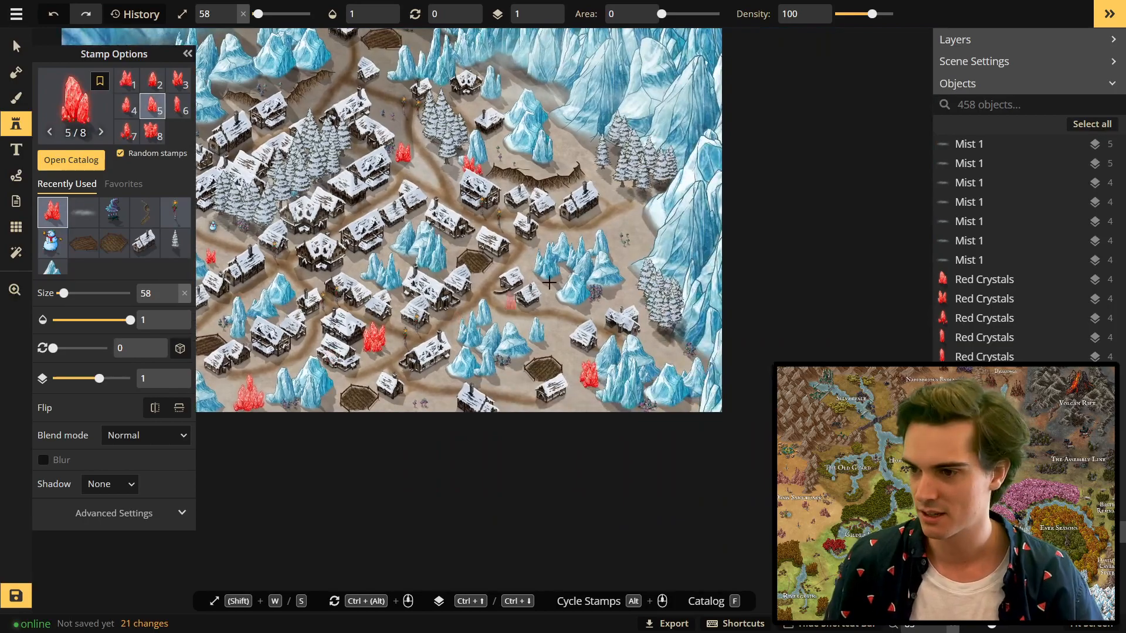
Place a cluster of size-48 Red Crystals between the northwestern pines and the cliff behind the western houses.
{"action": "scroll", "coordinate": [719, 364], "scroll_direction": "up", "scroll_amount": 3}
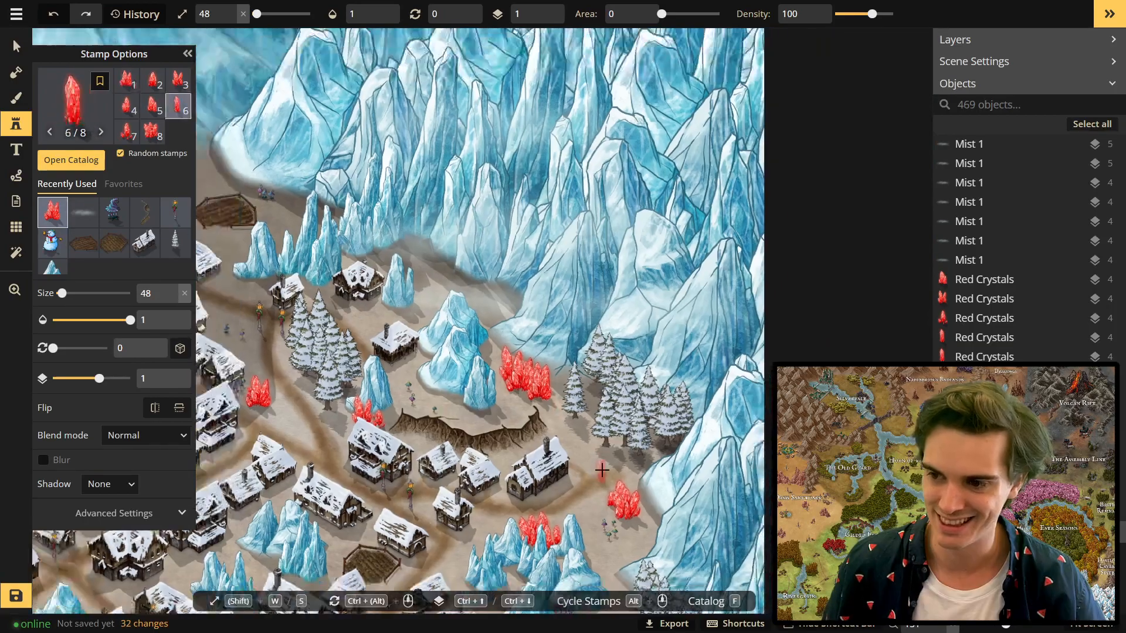
{"action": "scroll", "coordinate": [719, 364], "scroll_direction": "down", "scroll_amount": 2}
{"action": "left_click_drag", "start_coordinate": [203, 381], "coordinate": [466, 351]}
{"action": "scroll", "coordinate": [482, 317], "scroll_direction": "up", "scroll_amount": 2}
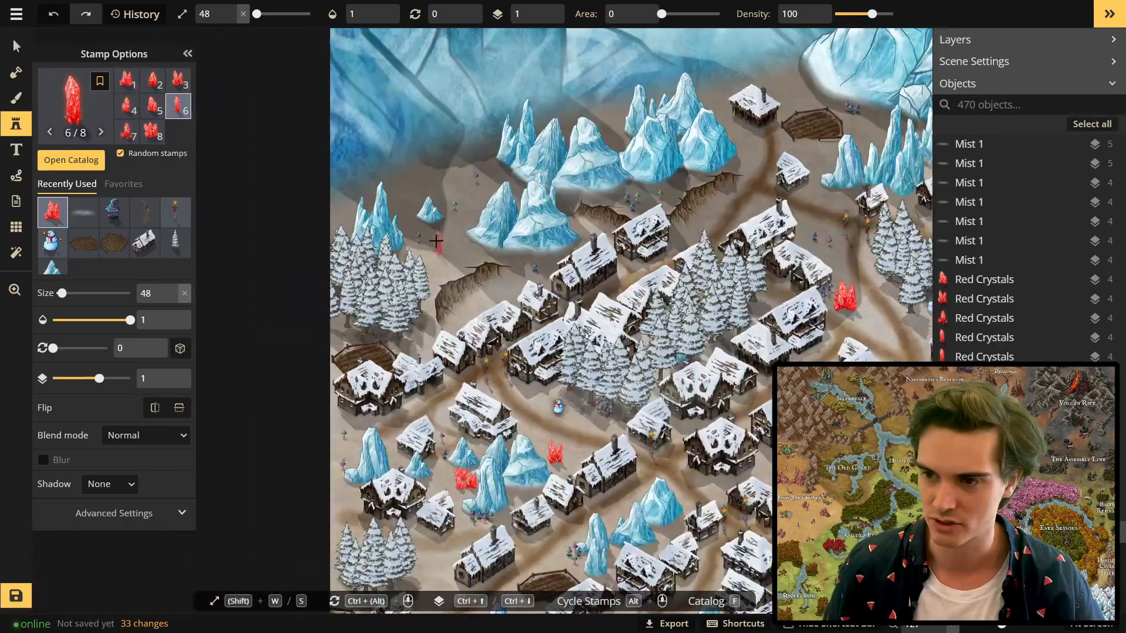
{"action": "left_click", "coordinate": [445, 250]}
{"action": "left_click", "coordinate": [451, 258]}
{"action": "left_click", "coordinate": [450, 261]}
{"action": "left_click", "coordinate": [446, 260]}
{"action": "left_click", "coordinate": [452, 260]}
{"action": "left_click", "coordinate": [449, 265]}
Place Red Crystals at sizes 48 and 38 behind the iceberg beside the northeastern house, at the foot of the ice range.
{"action": "left_click_drag", "start_coordinate": [486, 321], "coordinate": [558, 239]}
{"action": "scroll", "coordinate": [530, 214], "scroll_direction": "up", "scroll_amount": 2}
{"action": "scroll", "coordinate": [562, 226], "scroll_direction": "down", "scroll_amount": 3}
{"action": "left_click_drag", "start_coordinate": [783, 142], "coordinate": [579, 341]}
{"action": "scroll", "coordinate": [579, 341], "scroll_direction": "down", "scroll_amount": 1}
{"action": "scroll", "coordinate": [579, 341], "scroll_direction": "up", "scroll_amount": 3}
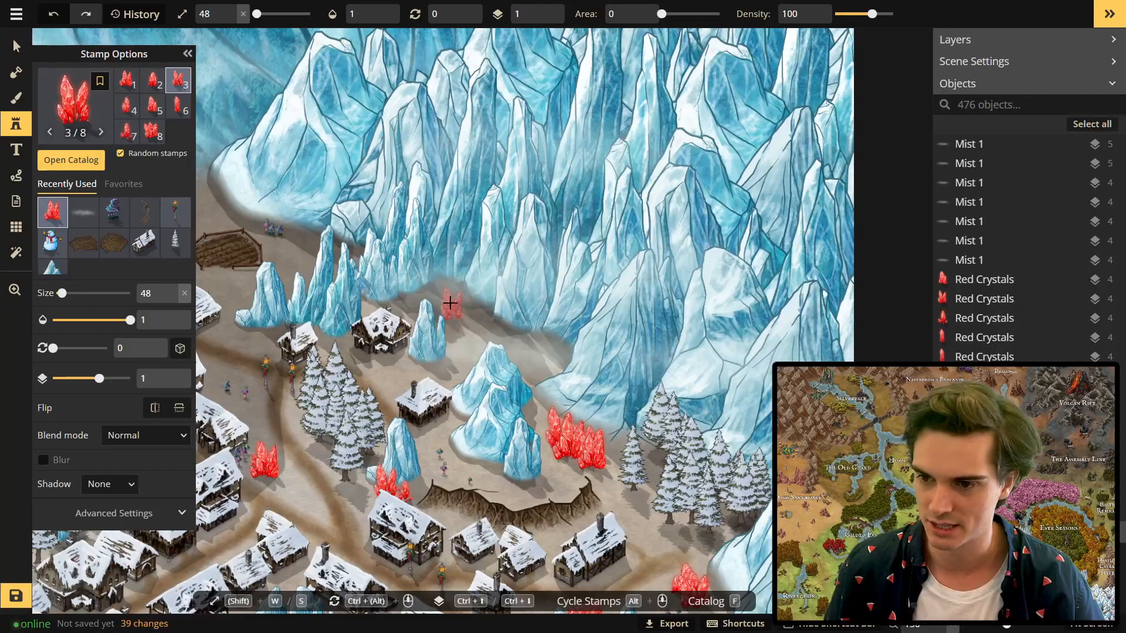
{"action": "left_click", "coordinate": [450, 302]}
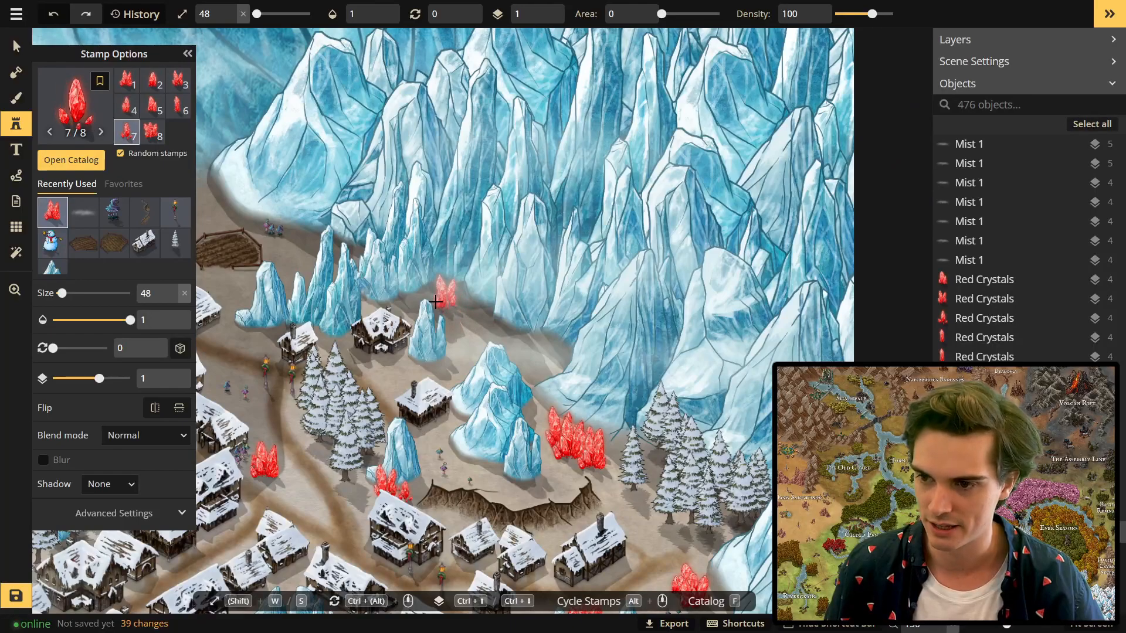
{"action": "key", "text": "s"}
{"action": "left_click", "coordinate": [455, 311]}
{"action": "left_click", "coordinate": [463, 322]}
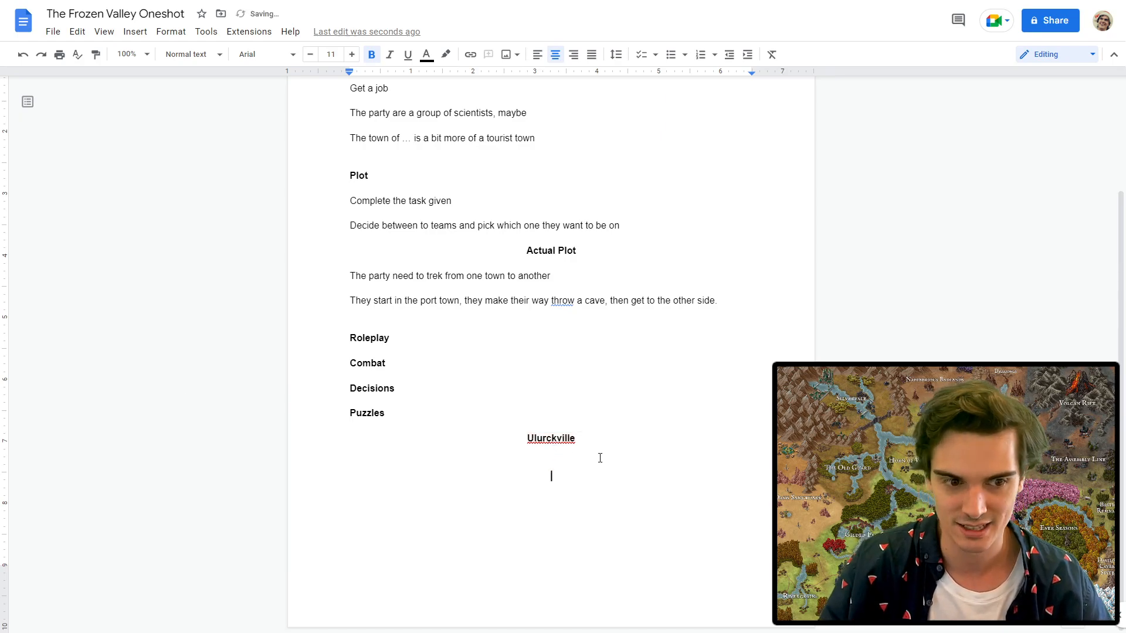
In Google Docs, add "Town was founded to harvest these rare magical crystals and grew as more and more people came" under Ulurckville and select it.
{"action": "type", "text": "vlqwertylv: random ideas: Town was founded to harvest these rare magical crystals and grew as more and more people came to make a quick buck, like the 1849 gold rush but fantasy magic xD"}
{"action": "left_click_drag", "start_coordinate": [739, 493], "coordinate": [342, 470]}
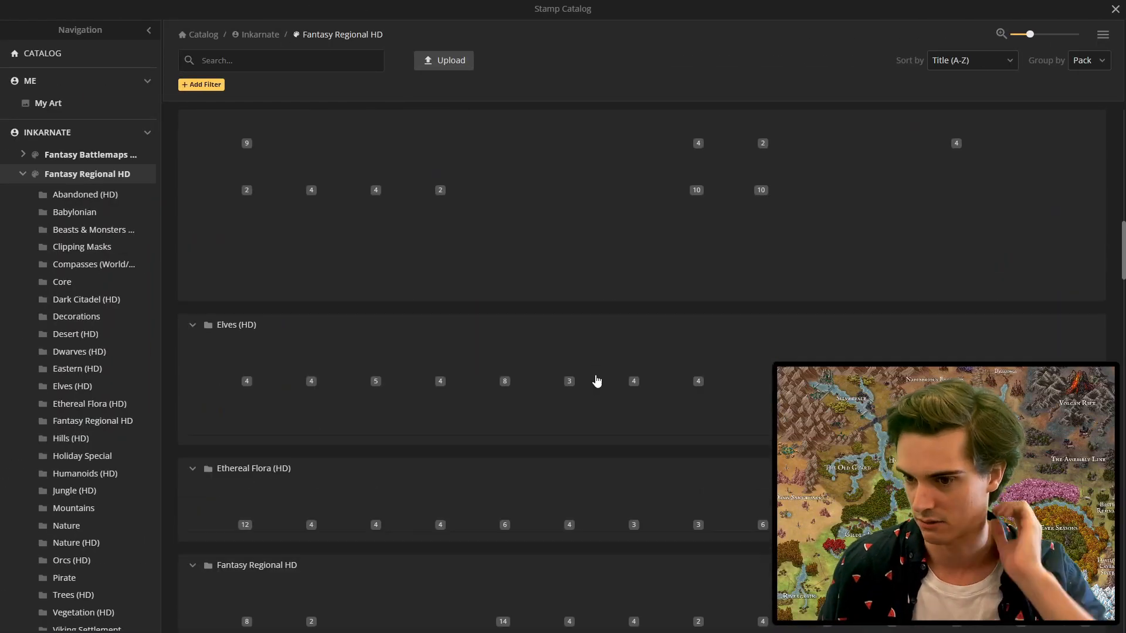
Choose the blue crystals stamp from the catalog and place size-48 clusters beside the northeastern houses and the small house near the northern field.
{"action": "scroll", "coordinate": [732, 406], "scroll_direction": "down", "scroll_amount": 5}
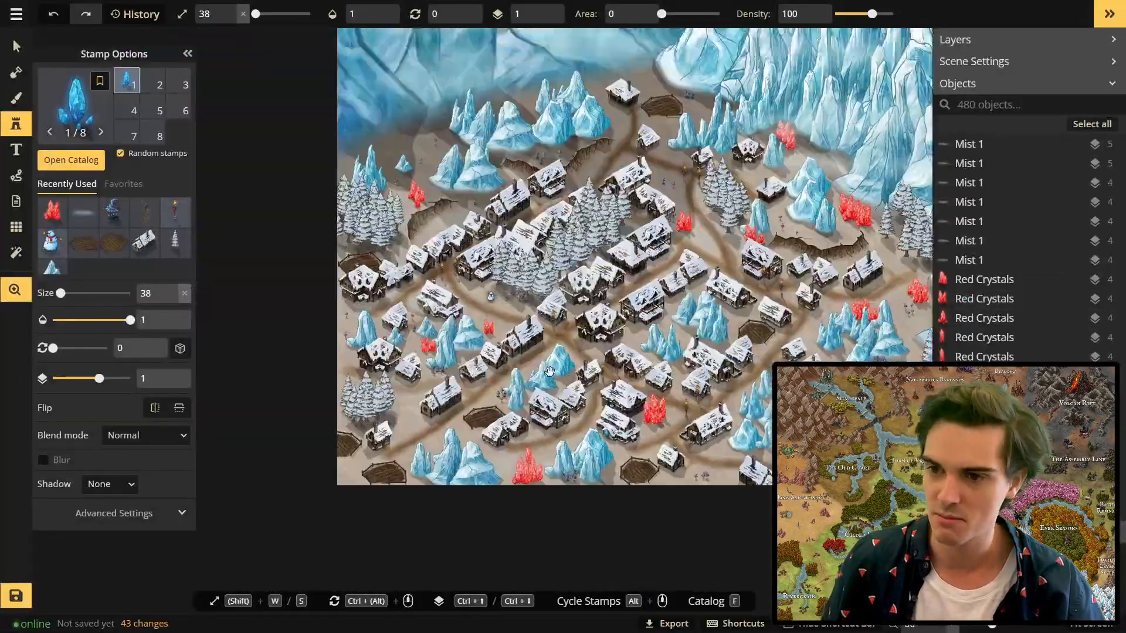
{"action": "scroll", "coordinate": [424, 347], "scroll_direction": "up", "scroll_amount": 5}
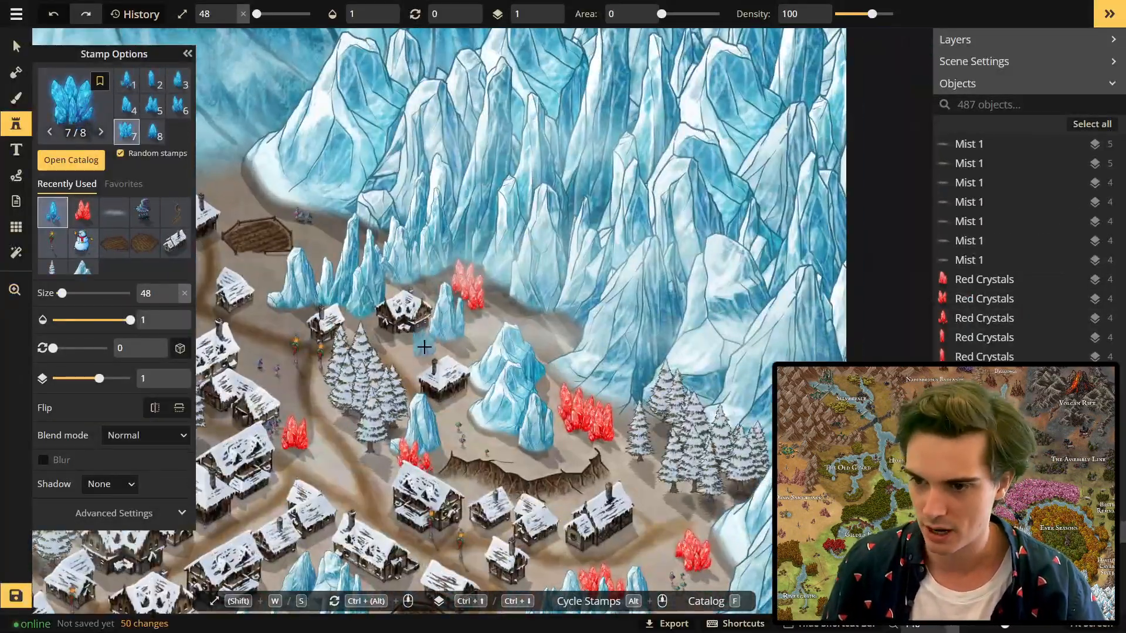
{"action": "left_click", "coordinate": [424, 347]}
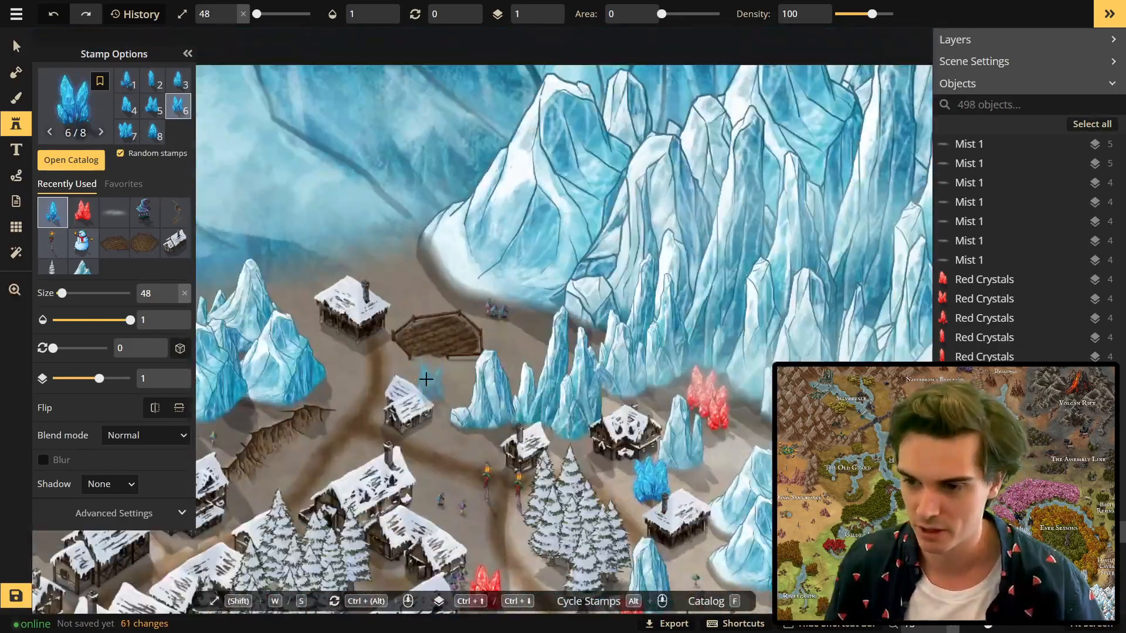
{"action": "left_click", "coordinate": [437, 385]}
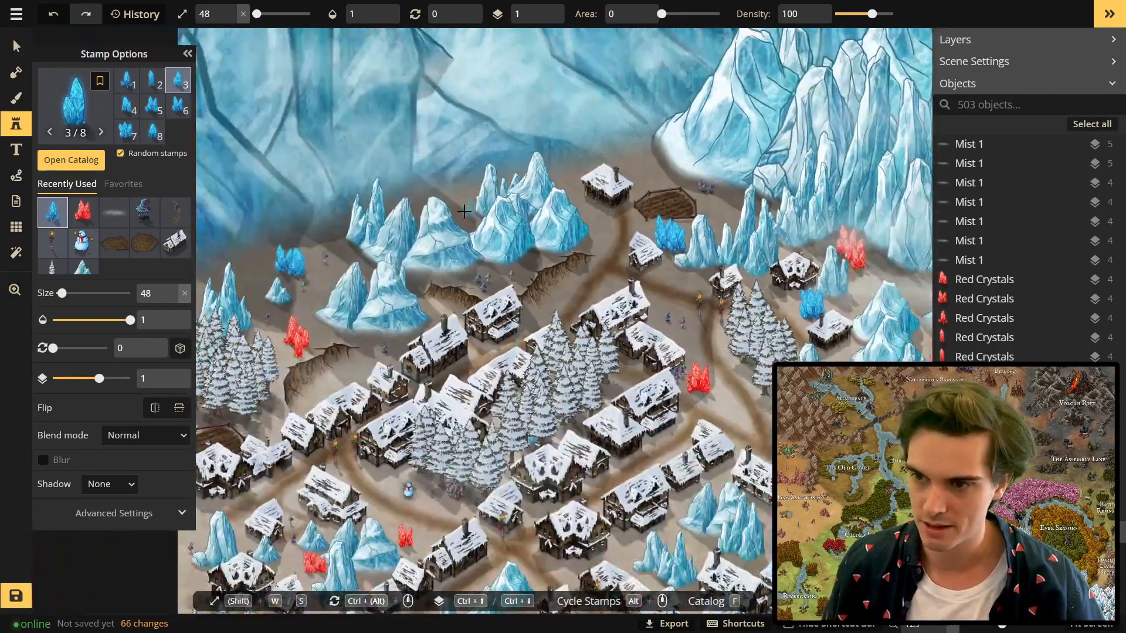
{"action": "left_click", "coordinate": [539, 380]}
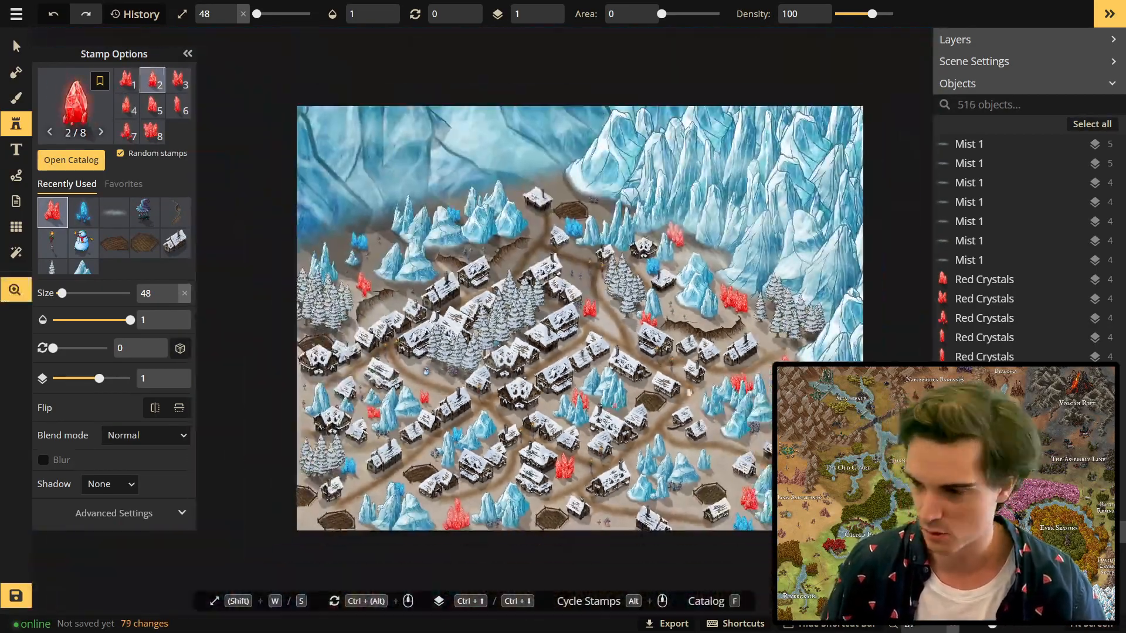
Search the catalog for pine, choose the green Pine Trees from Core, and place them at size 88 among the snowy pine groves.
{"action": "key", "text": "f"}
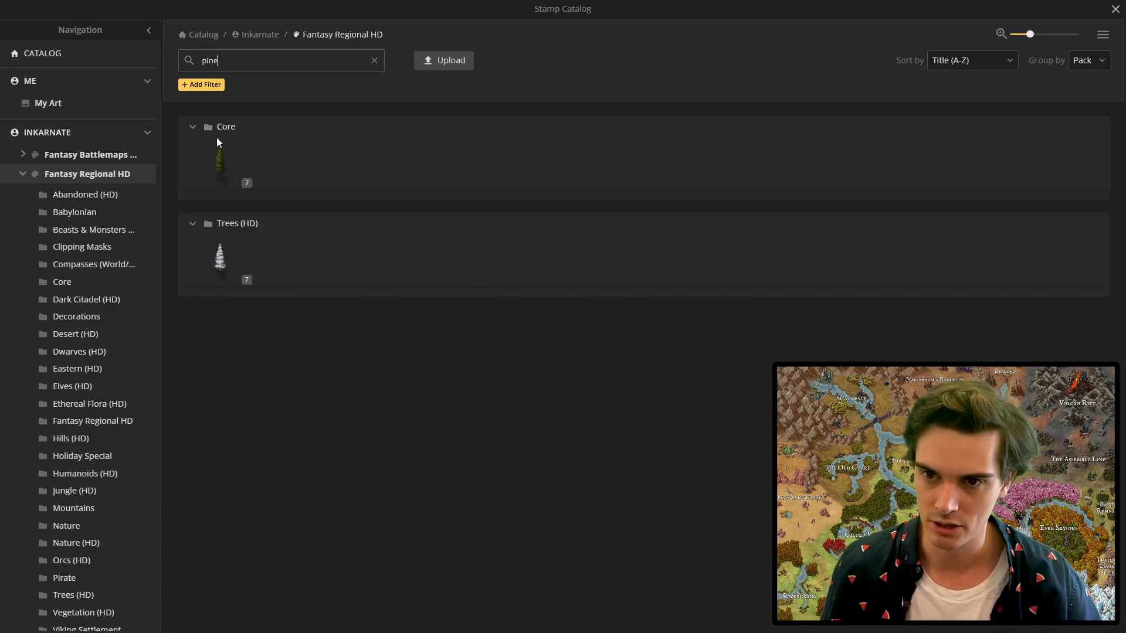
{"action": "left_click", "coordinate": [217, 159]}
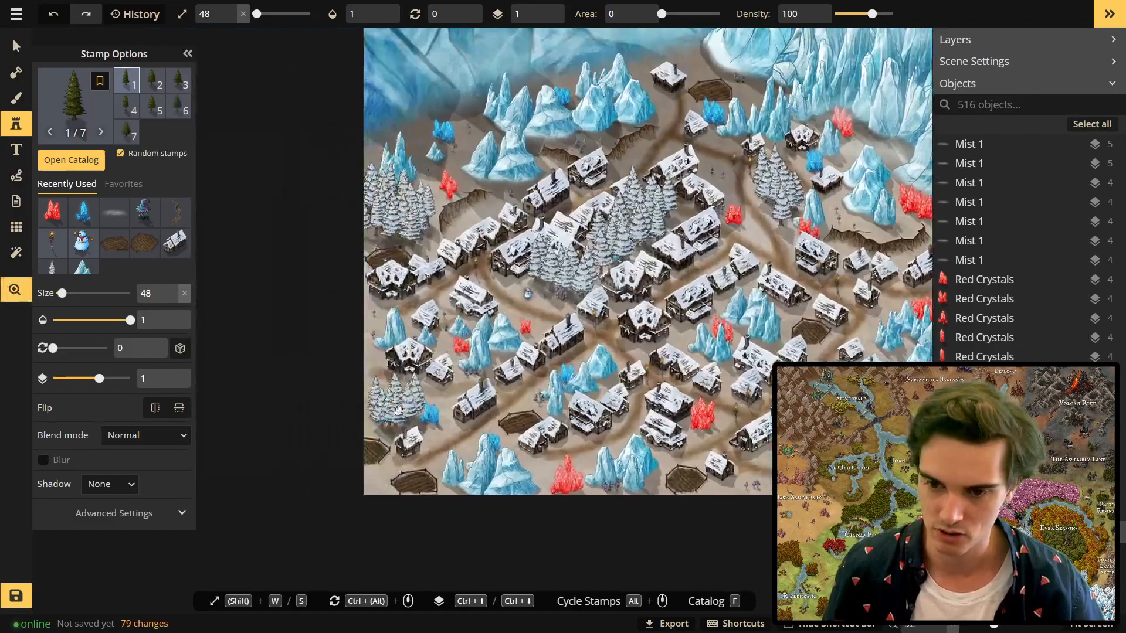
{"action": "scroll", "coordinate": [389, 425], "scroll_direction": "up", "scroll_amount": 3}
{"action": "key", "text": "w"}
{"action": "key", "text": "w"}
{"action": "scroll", "coordinate": [378, 426], "scroll_direction": "up", "scroll_amount": 1}
{"action": "left_click", "coordinate": [379, 424]}
{"action": "left_click", "coordinate": [414, 414]}
{"action": "left_click", "coordinate": [429, 413]}
{"action": "key", "text": "space"}
{"action": "left_click_drag", "start_coordinate": [669, 263], "coordinate": [388, 409]}
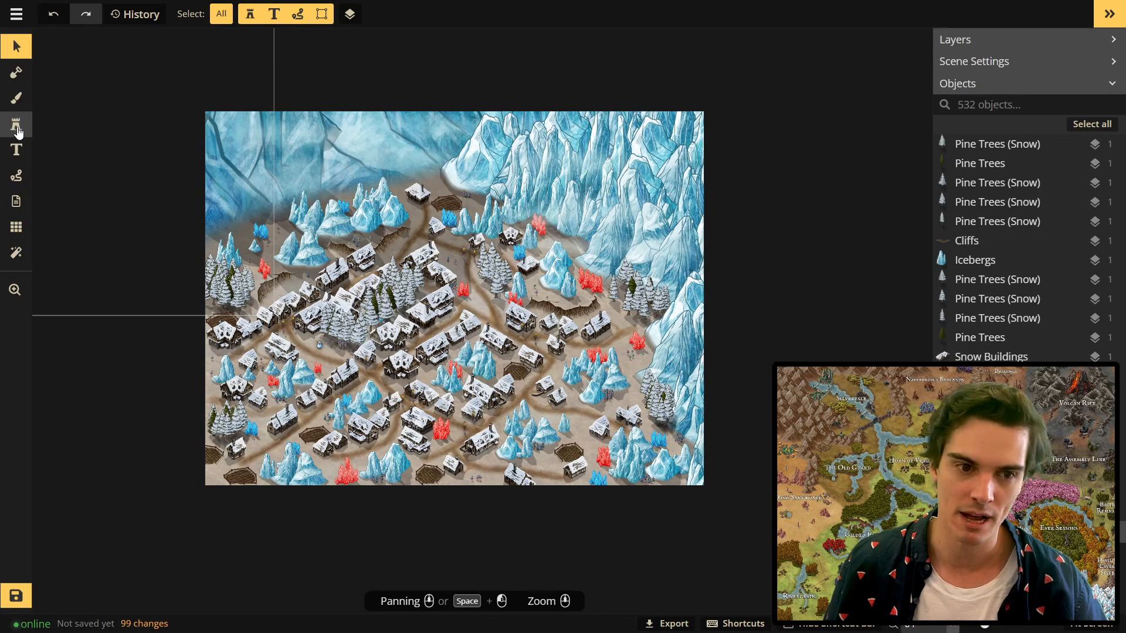
Clear the pine search in the stamp catalog and choose the Fall Mushrooms stamp from Ethereal Flora.
{"action": "left_click", "coordinate": [15, 126]}
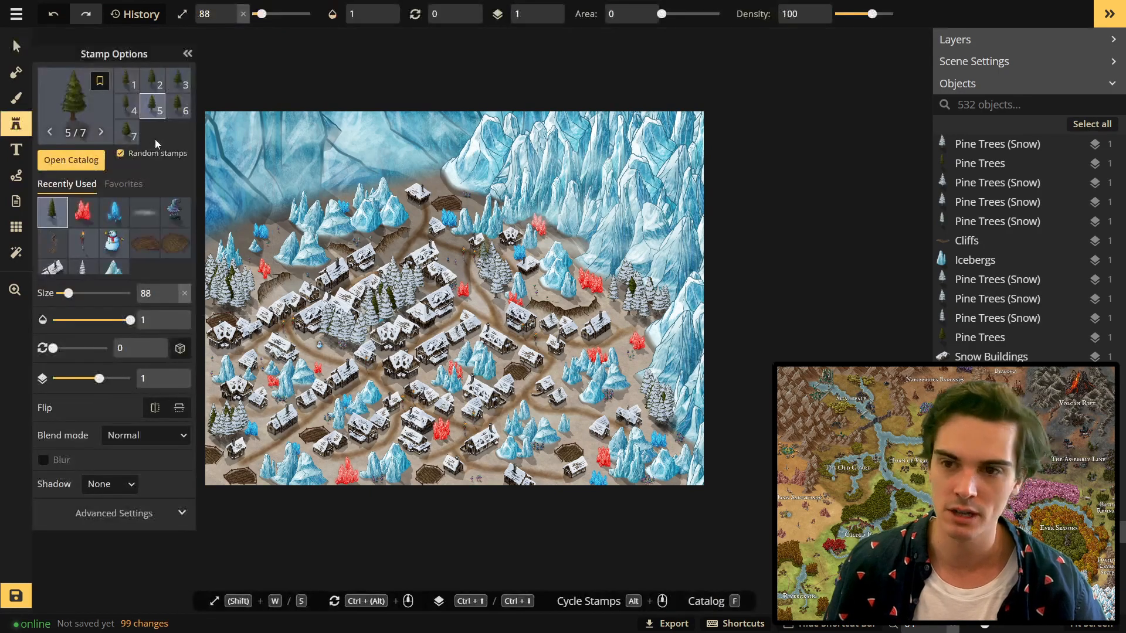
{"action": "left_click", "coordinate": [61, 99]}
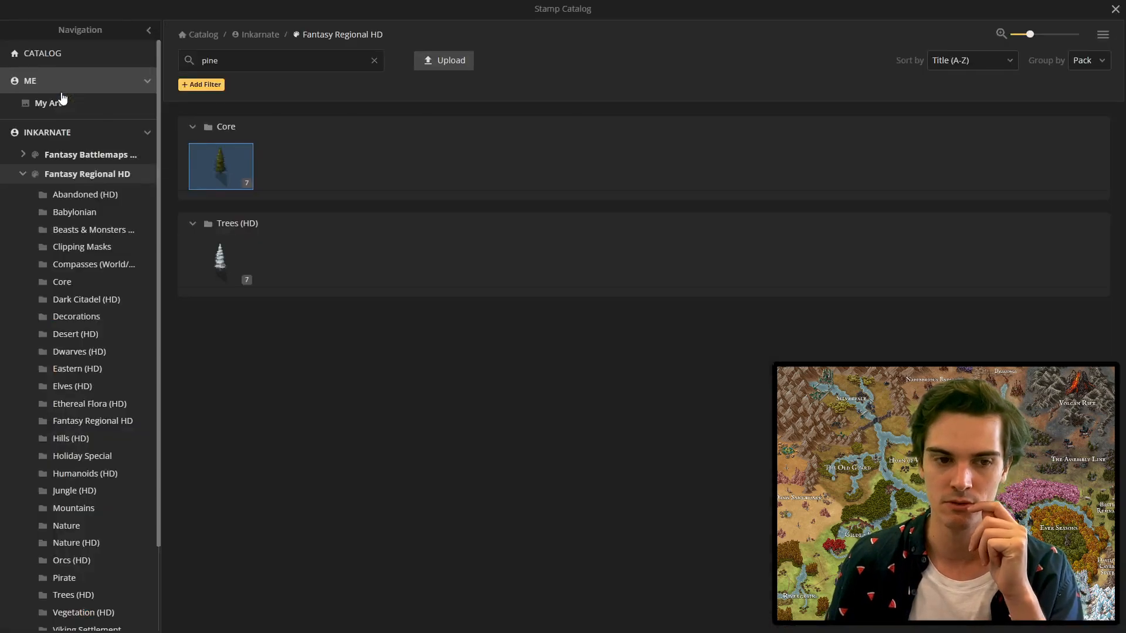
{"action": "left_click", "coordinate": [374, 61]}
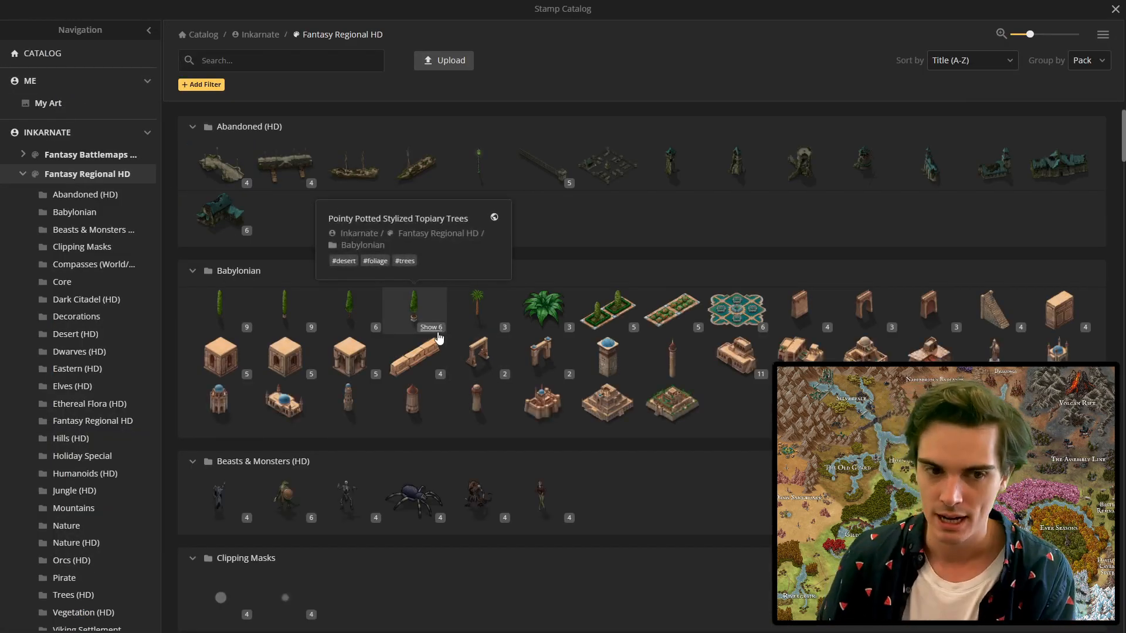
{"action": "scroll", "coordinate": [438, 338], "scroll_direction": "down", "scroll_amount": 2}
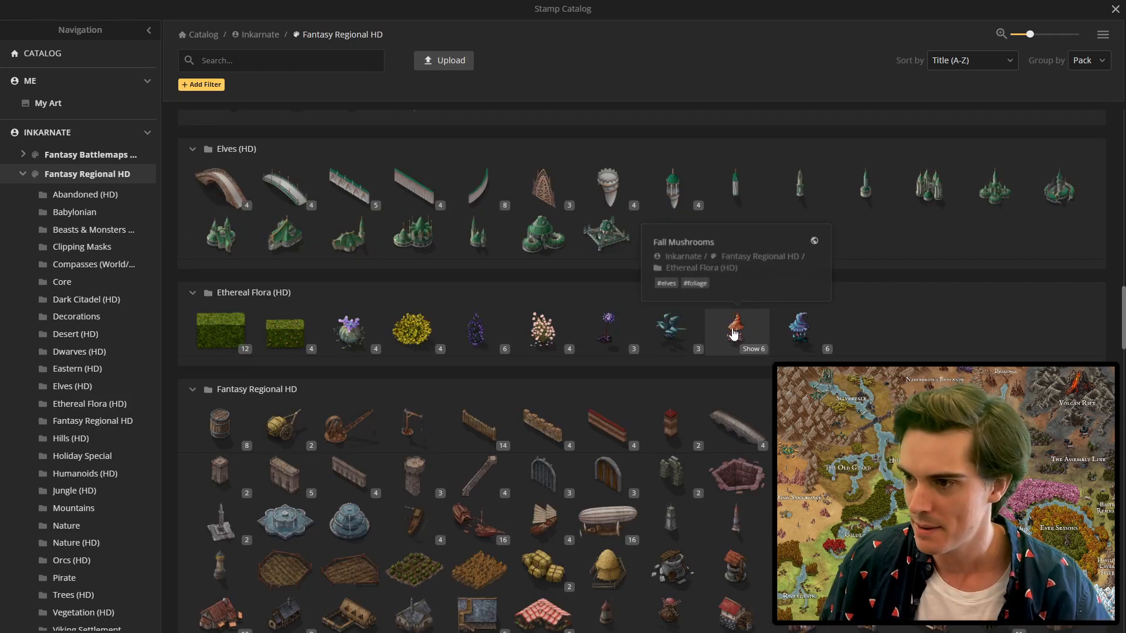
{"action": "left_click", "coordinate": [734, 335]}
Place Fall Mushrooms at size 38 above the northeastern cliff, around the mushrooms beside the large iceberg.
{"action": "scroll", "coordinate": [530, 341], "scroll_direction": "up", "scroll_amount": 3}
{"action": "scroll", "coordinate": [552, 372], "scroll_direction": "up", "scroll_amount": 2}
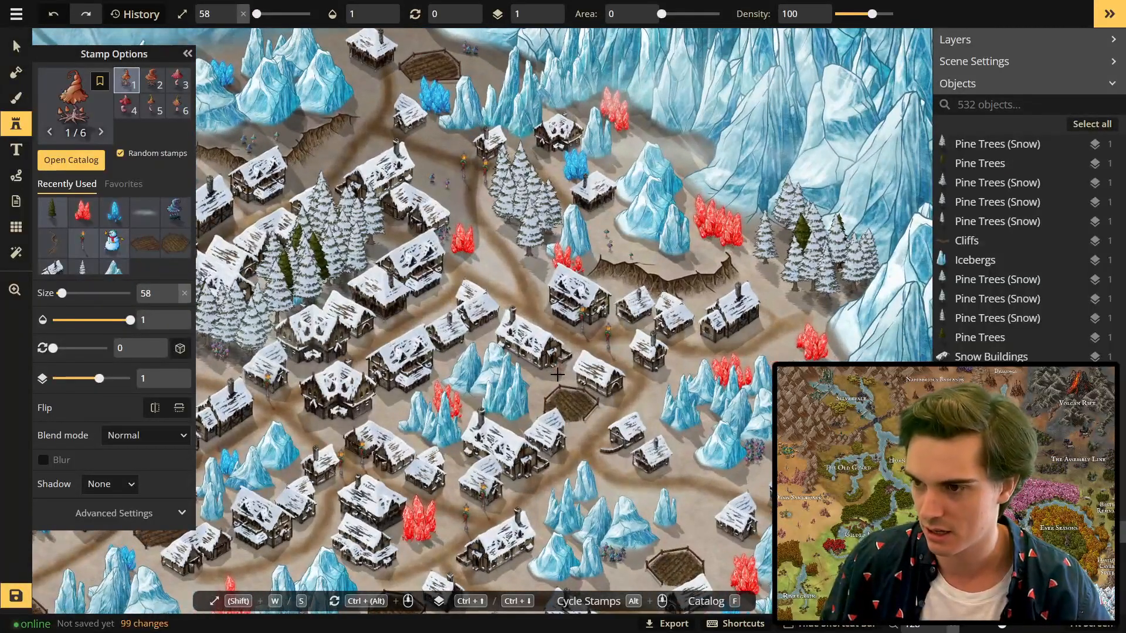
{"action": "scroll", "coordinate": [557, 374], "scroll_direction": "up", "scroll_amount": 4}
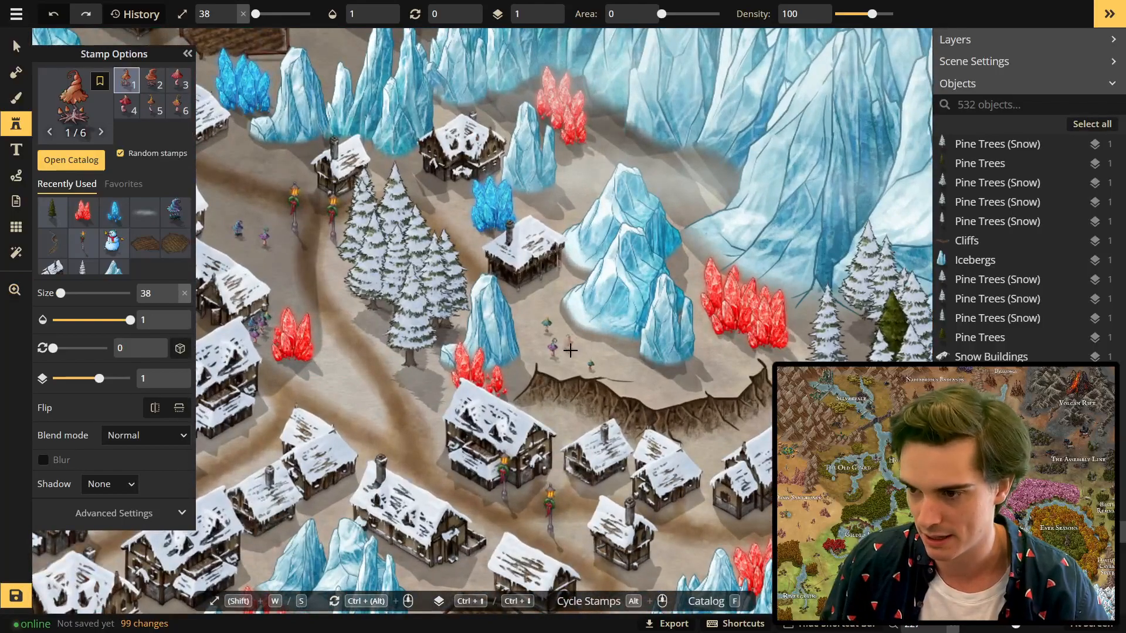
{"action": "left_click", "coordinate": [568, 350]}
{"action": "left_click", "coordinate": [544, 346]}
{"action": "left_click", "coordinate": [559, 339]}
{"action": "left_click", "coordinate": [562, 361]}
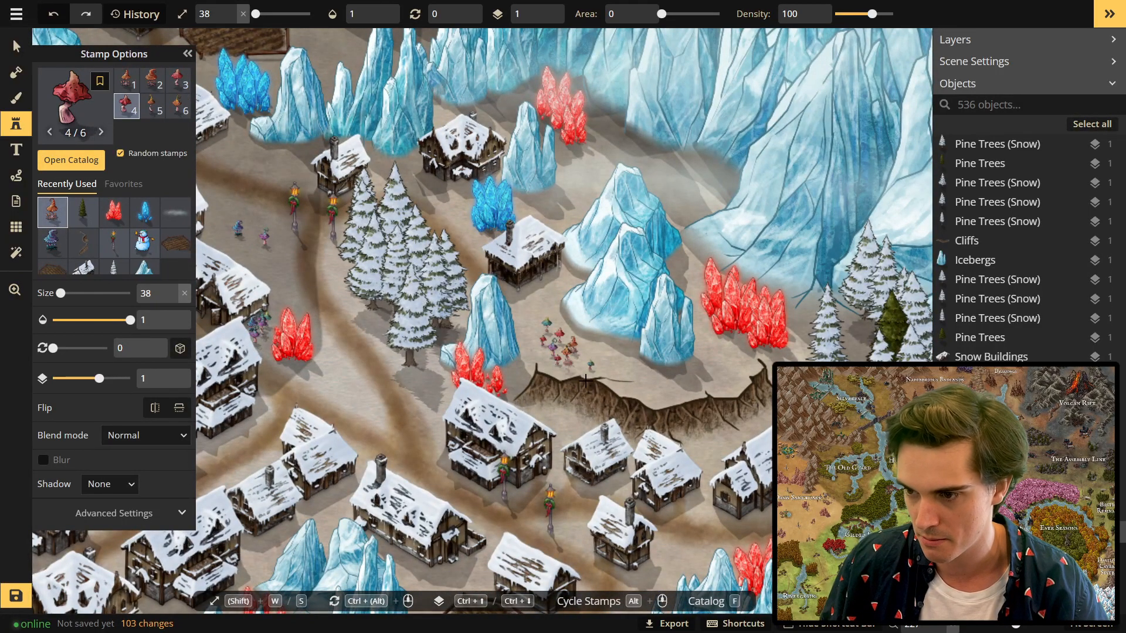
{"action": "left_click", "coordinate": [584, 380]}
{"action": "left_click", "coordinate": [538, 291]}
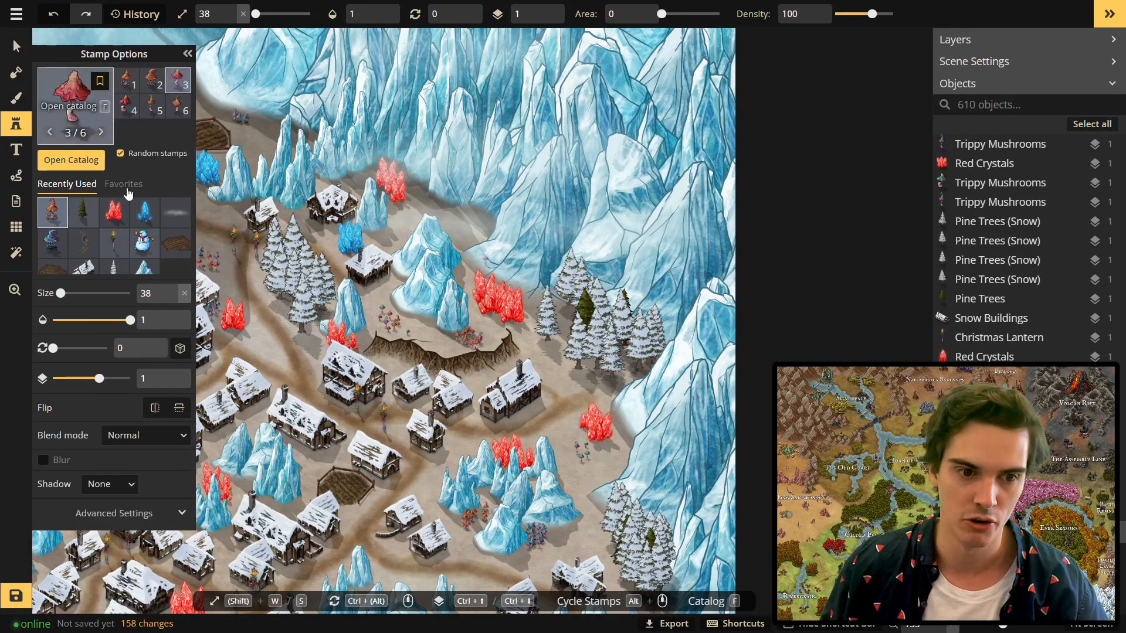
Choose the Flower Bushes stamp from Ethereal Flora and place size-21 bushes among the village's houses, fields and icebergs.
{"action": "key", "text": "f"}
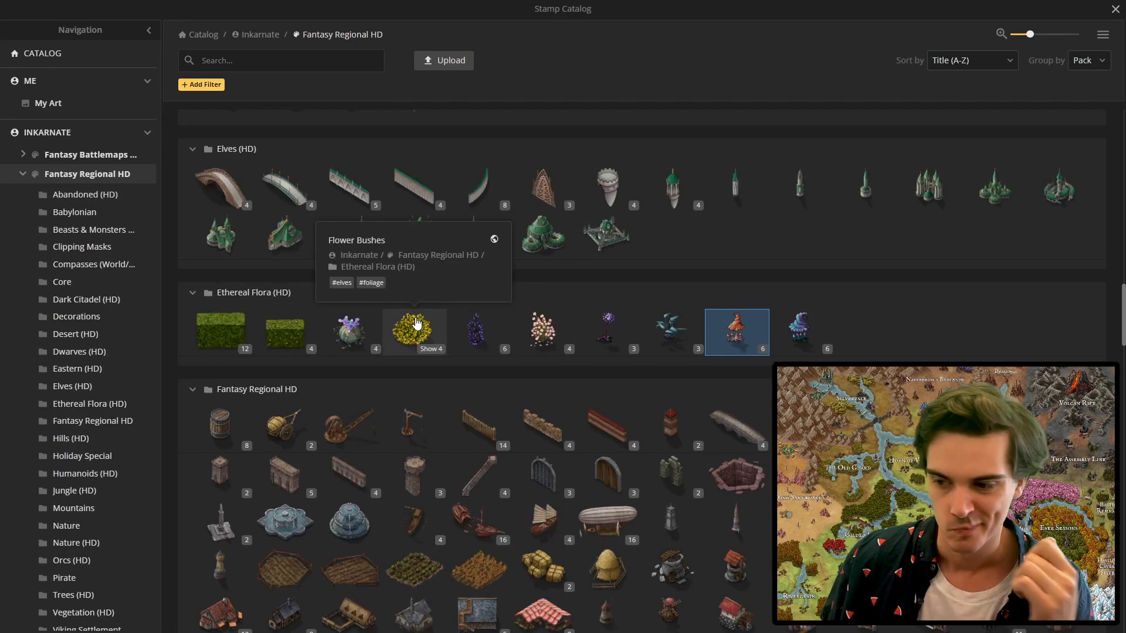
{"action": "left_click", "coordinate": [415, 323]}
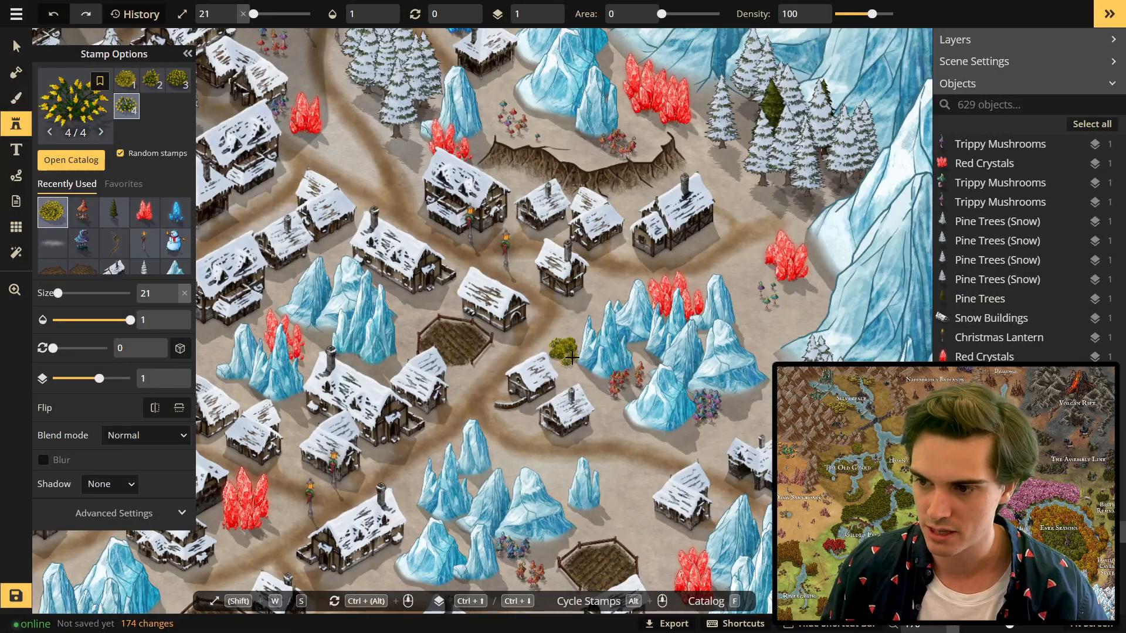
{"action": "left_click", "coordinate": [425, 292]}
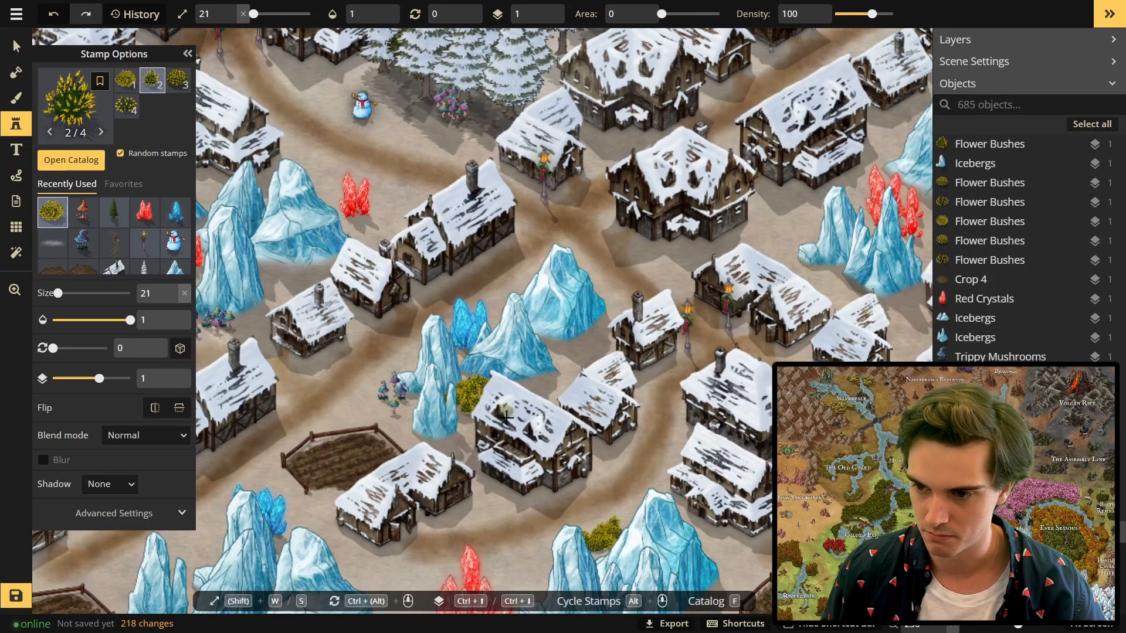
{"action": "scroll", "coordinate": [456, 401], "scroll_direction": "down", "scroll_amount": 5}
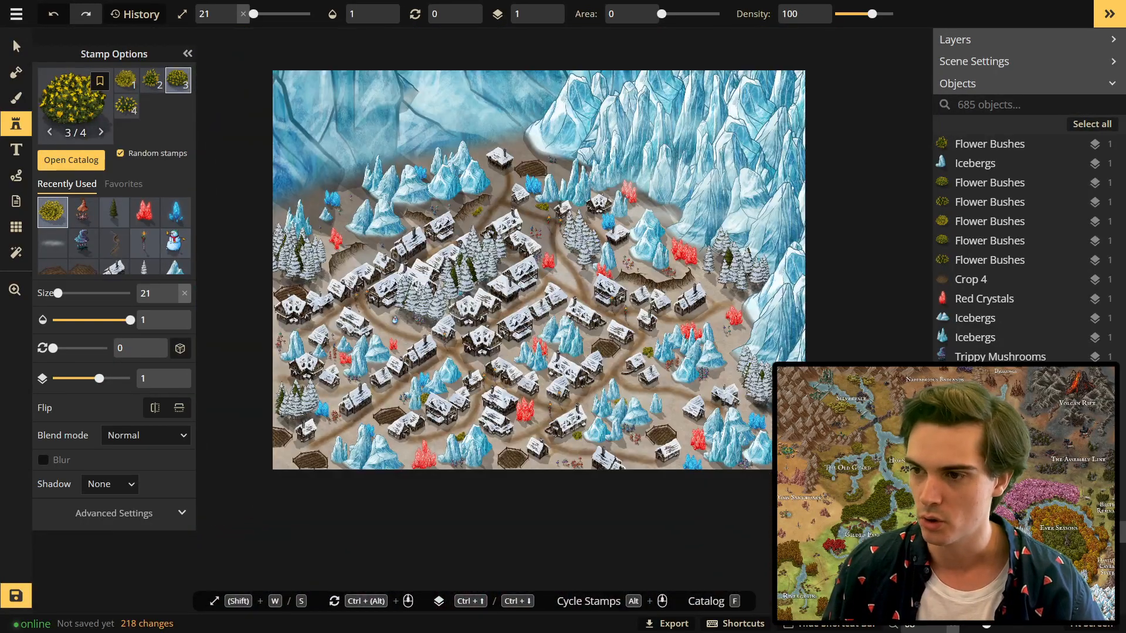
{"action": "scroll", "coordinate": [636, 427], "scroll_direction": "up", "scroll_amount": 5}
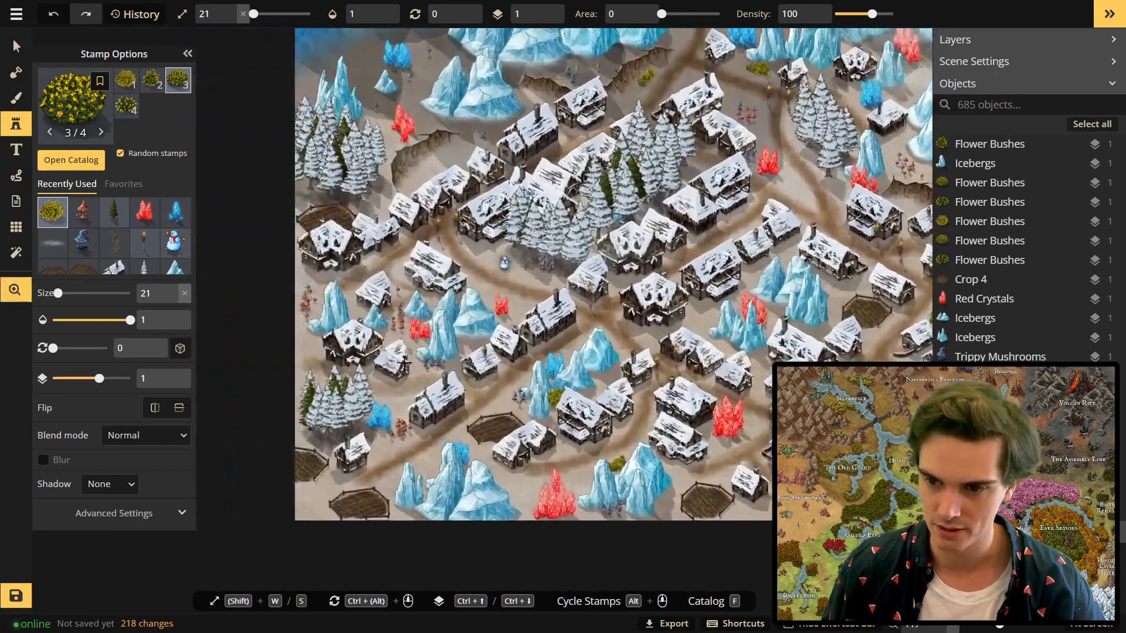
{"action": "scroll", "coordinate": [406, 439], "scroll_direction": "up", "scroll_amount": 3}
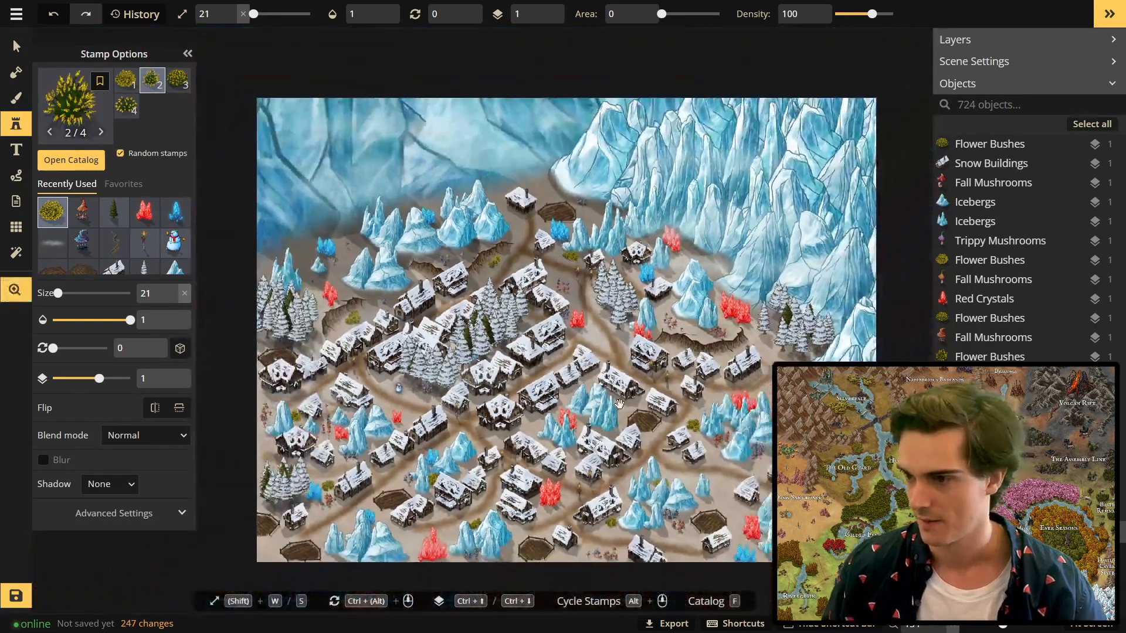
Examine the overall village layout and the spacing of stamps around the northern road and central streets.
{"action": "left_click_drag", "start_coordinate": [619, 404], "coordinate": [617, 361]}
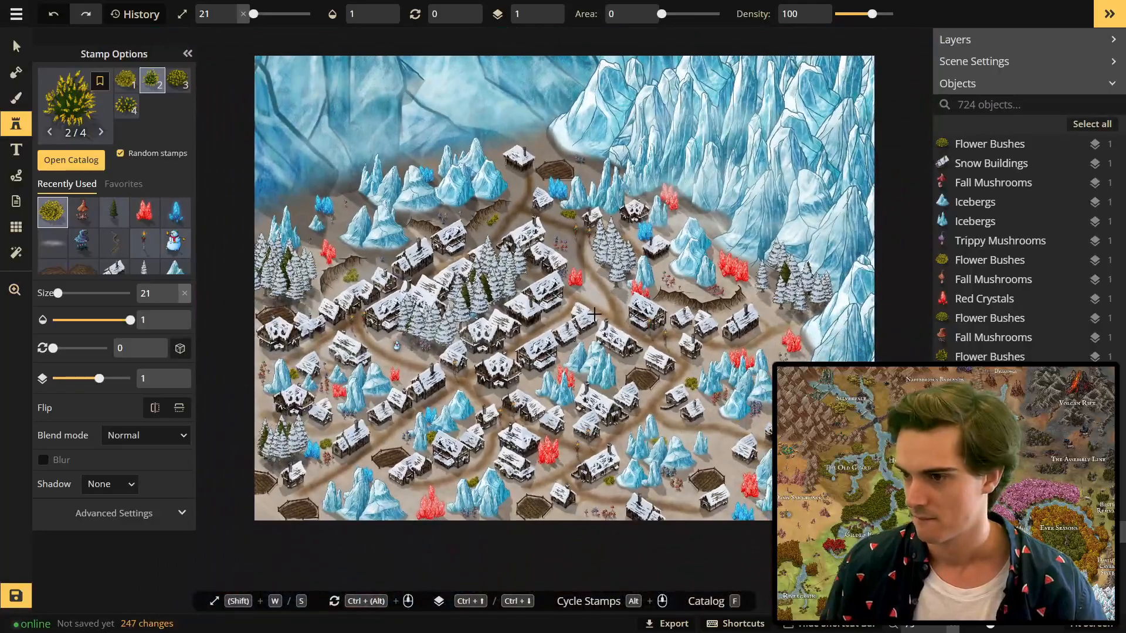
{"action": "scroll", "coordinate": [601, 298], "scroll_direction": "up", "scroll_amount": 5}
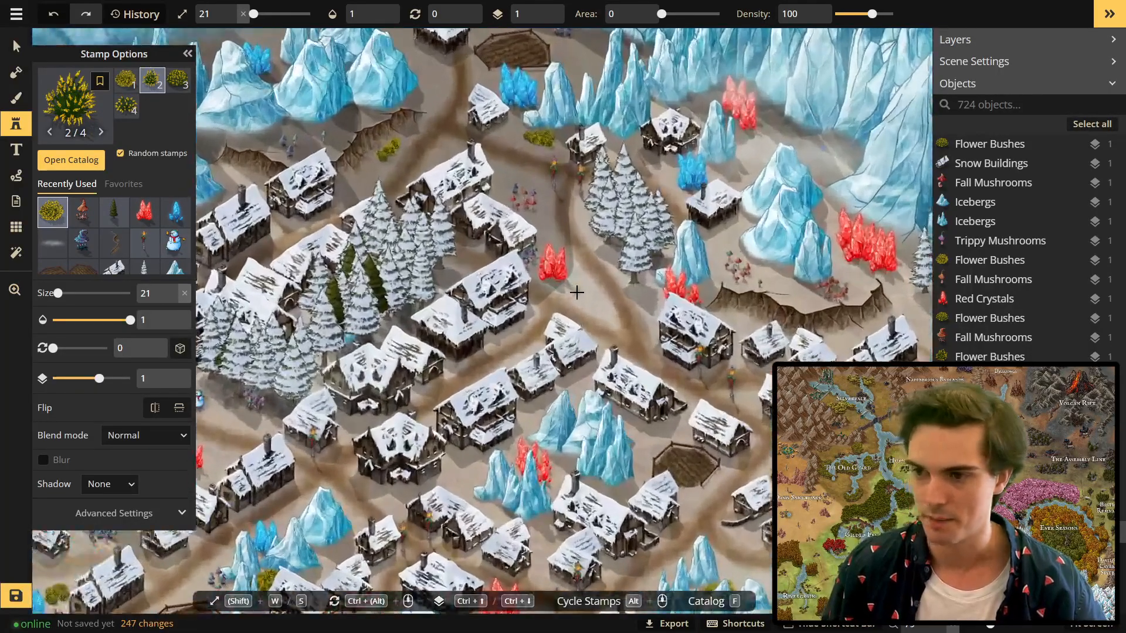
{"action": "scroll", "coordinate": [655, 441], "scroll_direction": "down", "scroll_amount": 6}
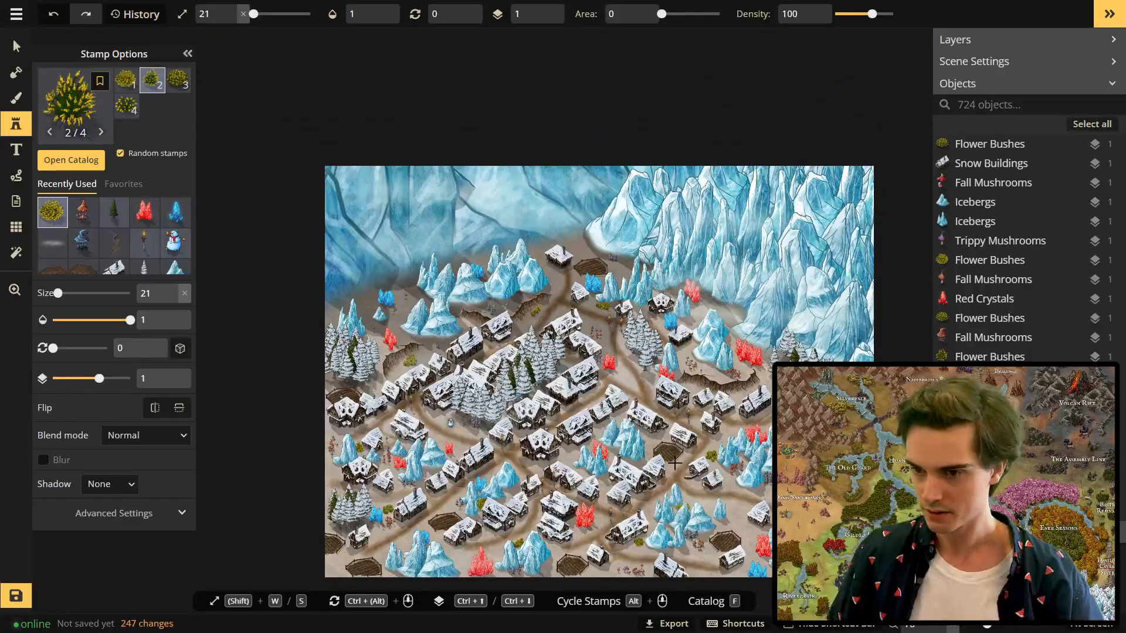
{"action": "key", "text": "Escape"}
{"action": "left_click_drag", "start_coordinate": [697, 483], "coordinate": [649, 435]}
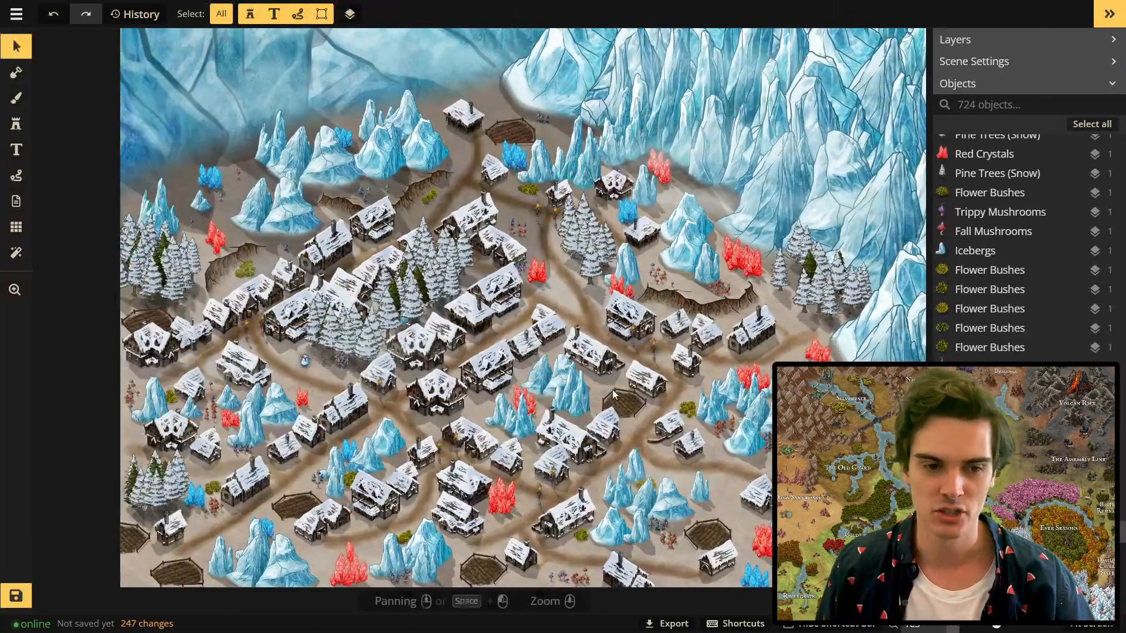
{"action": "scroll", "coordinate": [571, 447], "scroll_direction": "down", "scroll_amount": 4}
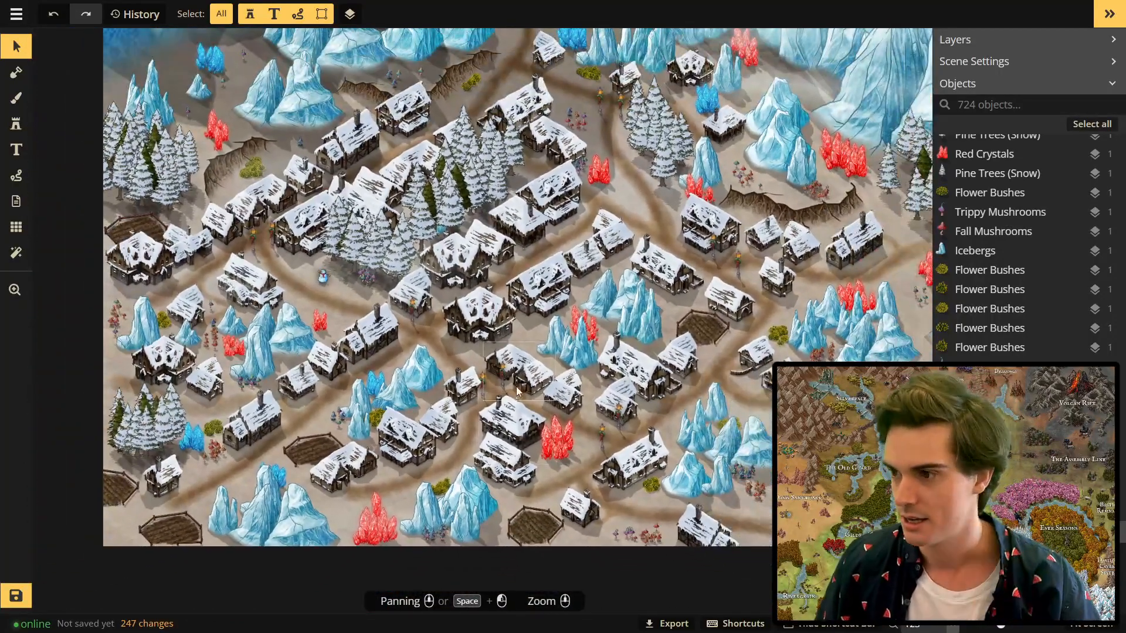
{"action": "scroll", "coordinate": [516, 391], "scroll_direction": "up", "scroll_amount": 2}
Delete the house, mushrooms and red crystals south of the northern road fork to clear an open square.
{"action": "left_click_drag", "start_coordinate": [553, 227], "coordinate": [513, 348]}
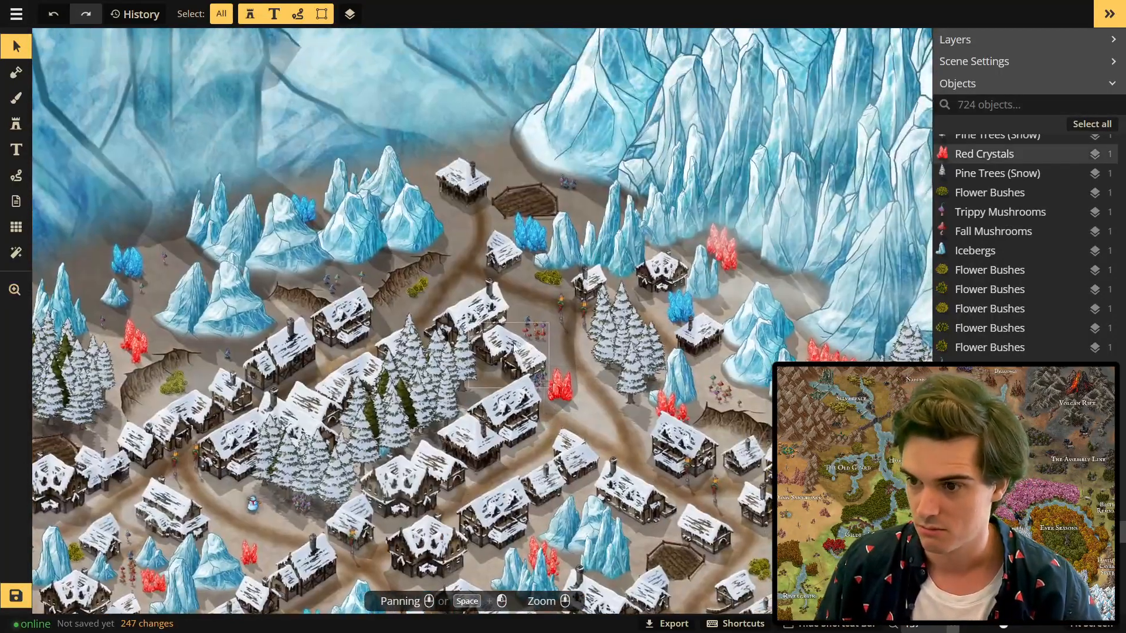
{"action": "key", "text": "Delete"}
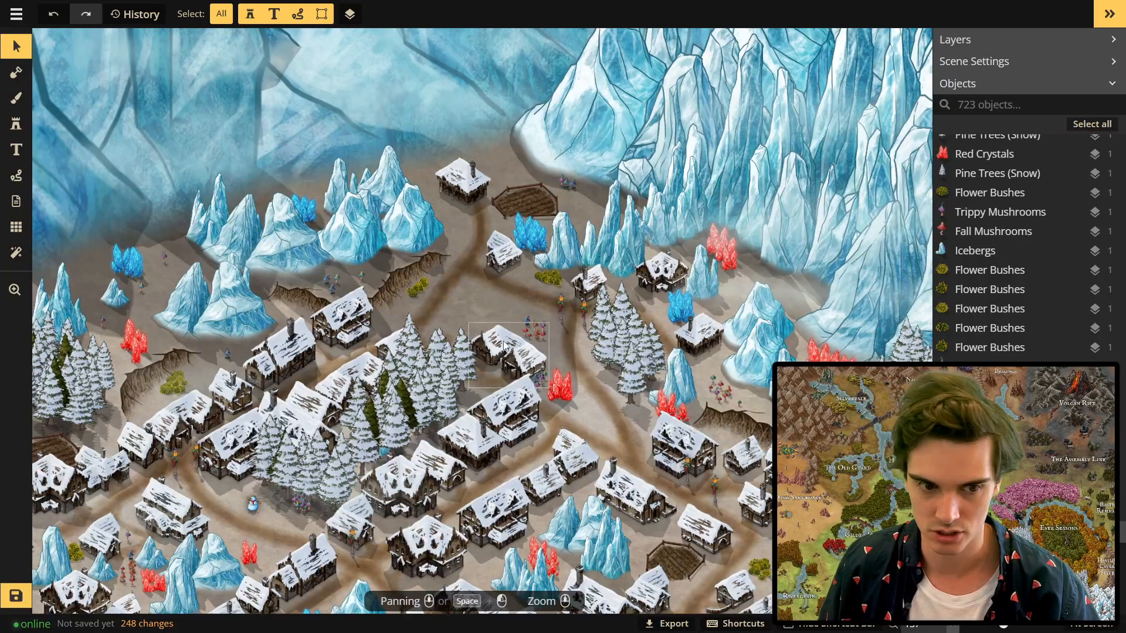
{"action": "left_click_drag", "start_coordinate": [323, 591], "coordinate": [155, 544]}
{"action": "left_click", "coordinate": [311, 291]}
{"action": "key", "text": "Delete"}
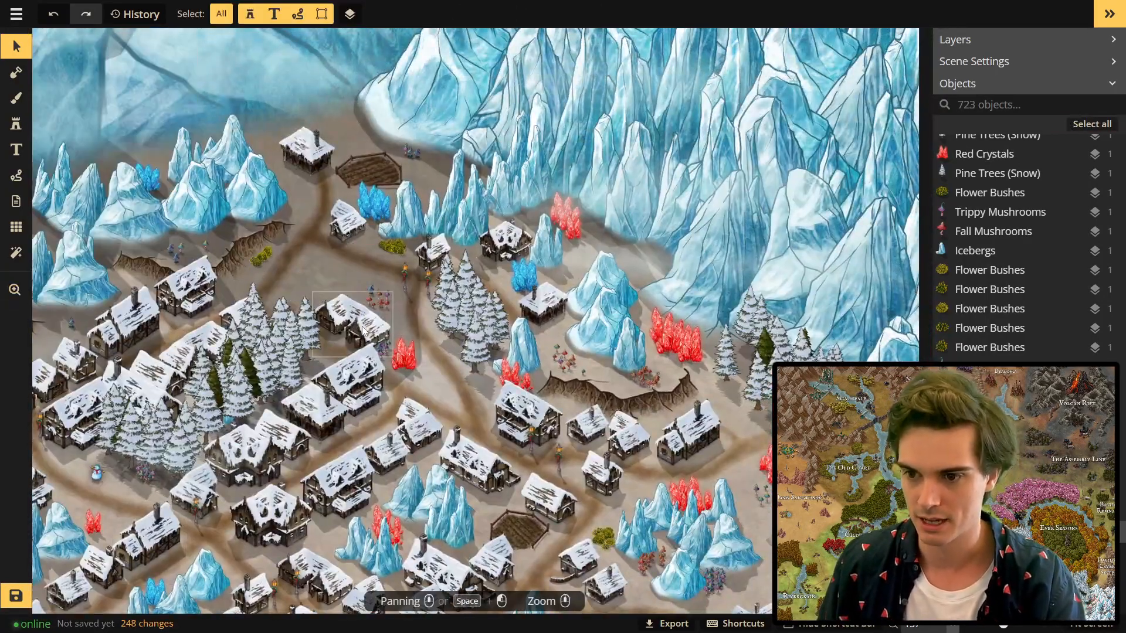
{"action": "left_click", "coordinate": [388, 310]}
{"action": "key", "text": "Delete"}
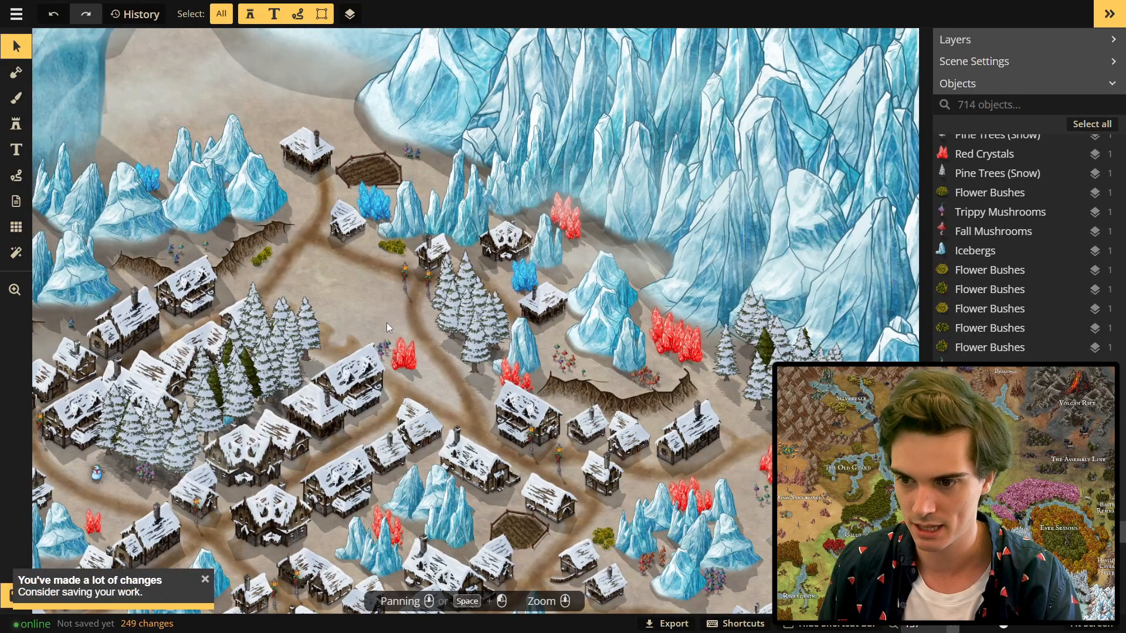
{"action": "left_click", "coordinate": [411, 364]}
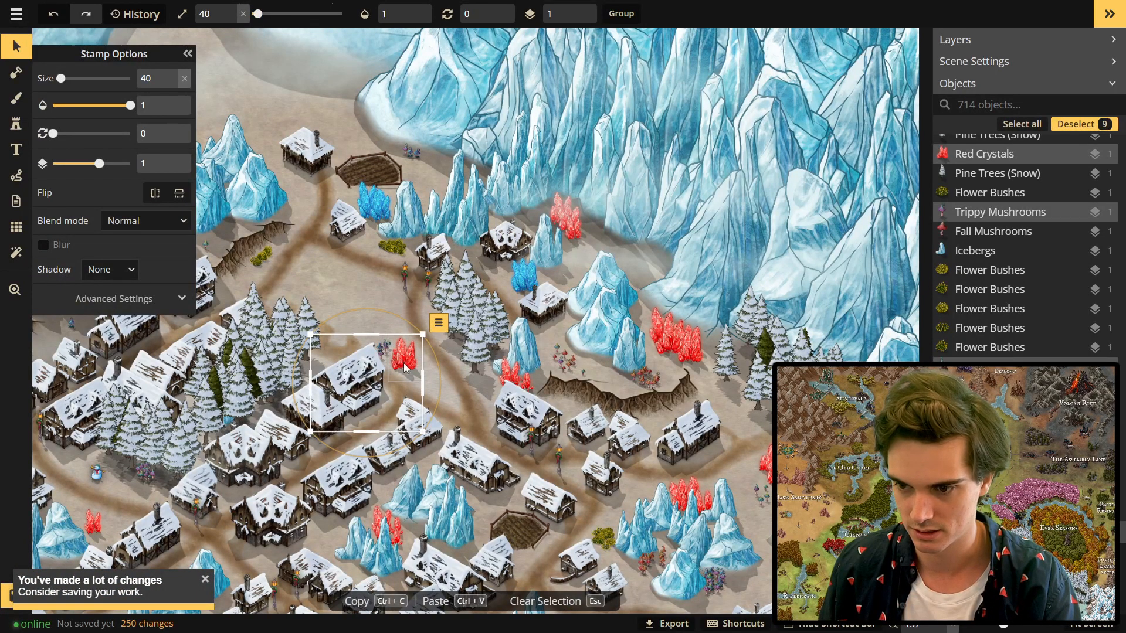
{"action": "key", "text": "Delete"}
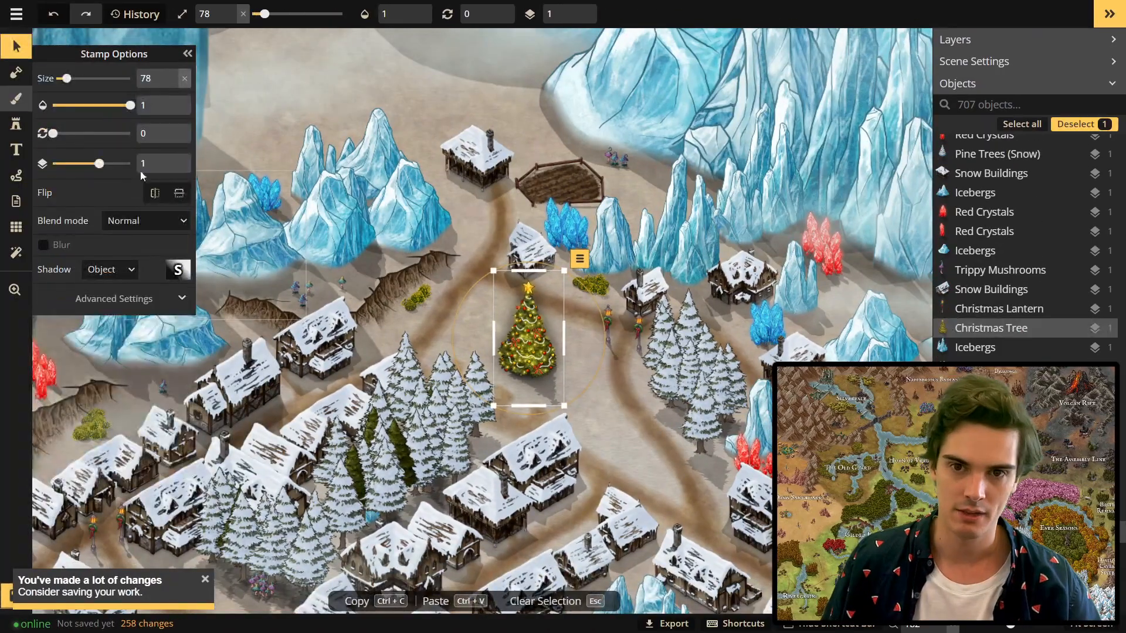
Paint the brown dirt texture around the Christmas tree with a soft, round size-50 foreground brush.
{"action": "key", "text": "b"}
{"action": "scroll", "coordinate": [638, 432], "scroll_direction": "up", "scroll_amount": 3}
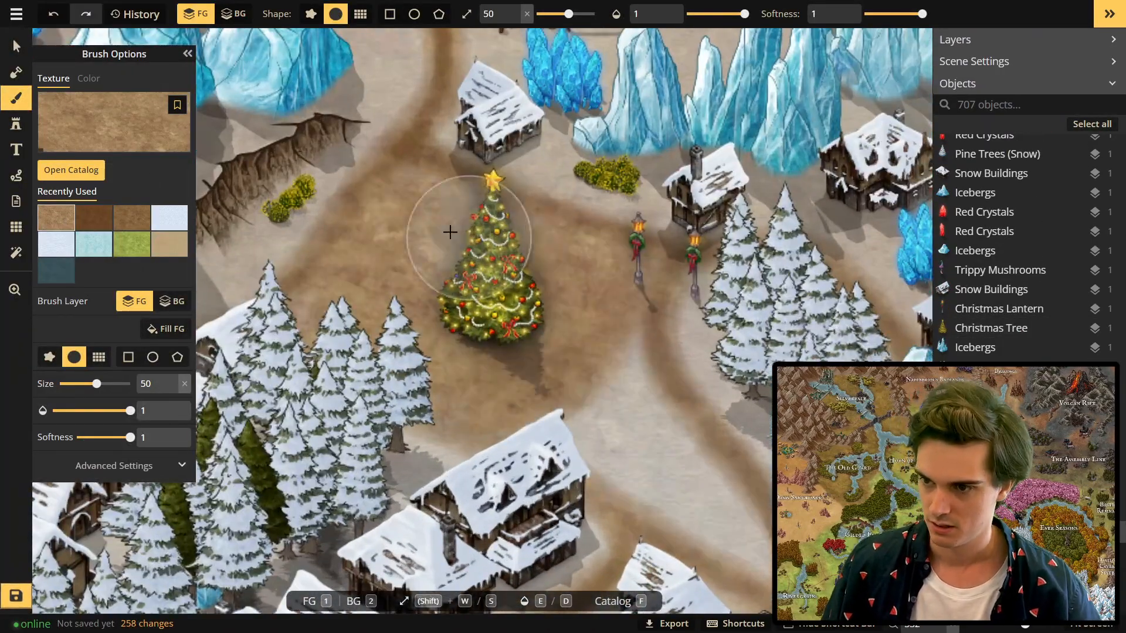
Search the stamp catalog for fence, clear the search, and furnish the Christmas tree square with fencing, market stalls, lanterns and gifts.
{"action": "key", "text": "s"}
{"action": "key", "text": "f"}
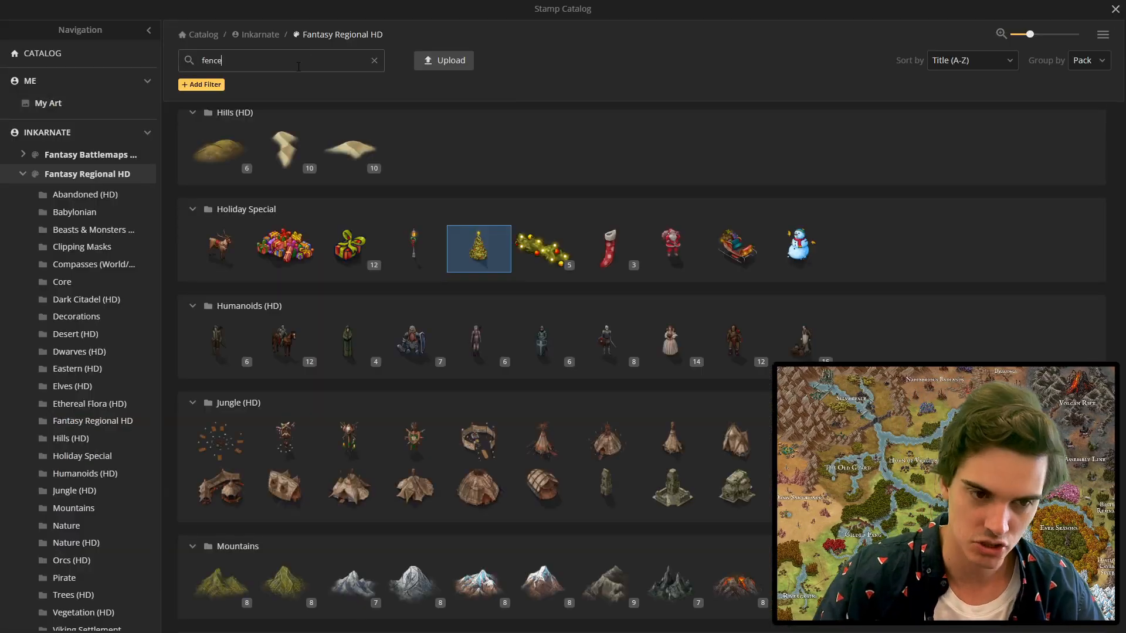
{"action": "key", "text": "ctrl+a"}
{"action": "key", "text": "BackSpace"}
{"action": "scroll", "coordinate": [479, 287], "scroll_direction": "down", "scroll_amount": 8}
{"action": "left_click", "coordinate": [480, 287]}
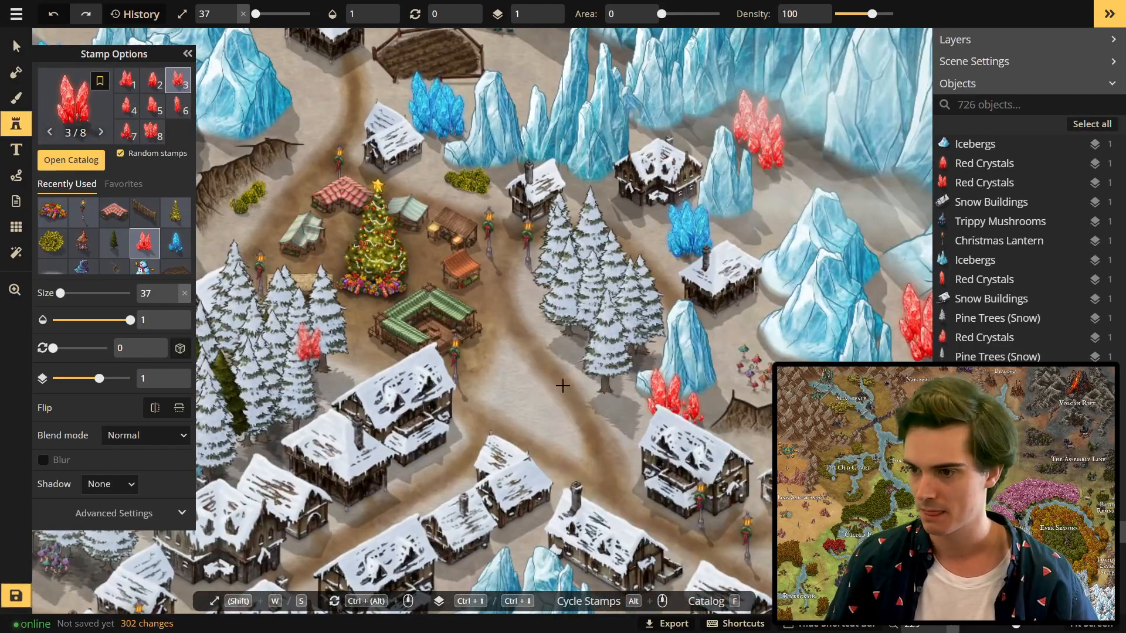
Place red and blue crystal clusters at size 37 in the open ground southeast of the market, beside the road.
{"action": "left_click", "coordinate": [497, 382]}
{"action": "left_click", "coordinate": [175, 242]}
{"action": "left_click", "coordinate": [538, 406]}
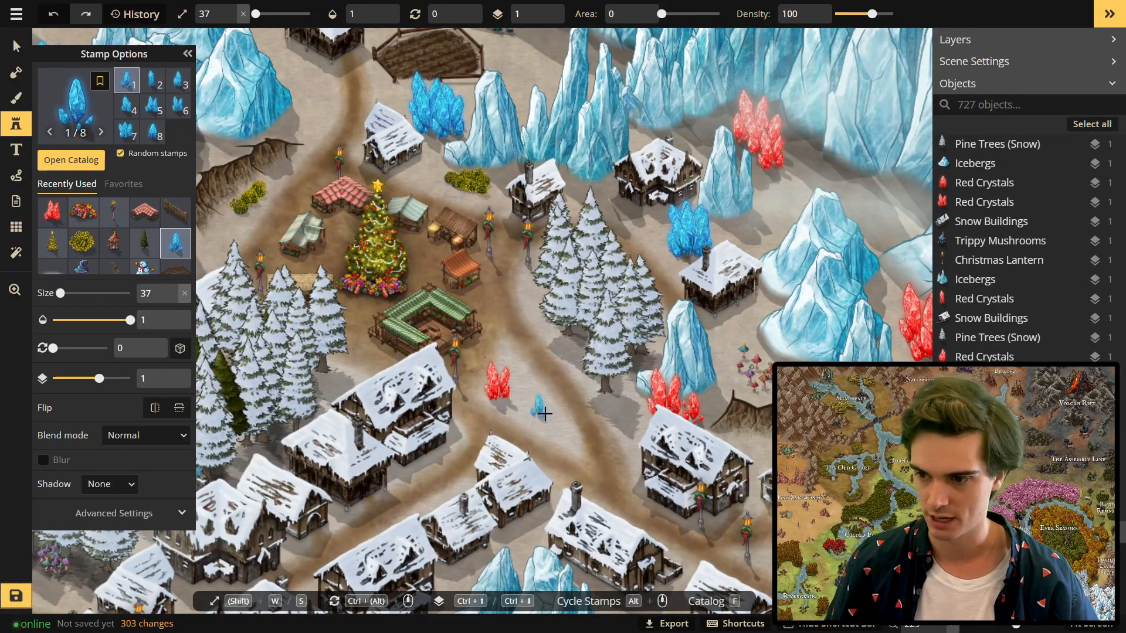
{"action": "left_click", "coordinate": [548, 404]}
{"action": "left_click", "coordinate": [525, 405]}
{"action": "left_click", "coordinate": [89, 217]}
{"action": "scroll", "coordinate": [531, 375], "scroll_direction": "up", "scroll_amount": 1}
{"action": "left_click", "coordinate": [499, 364]}
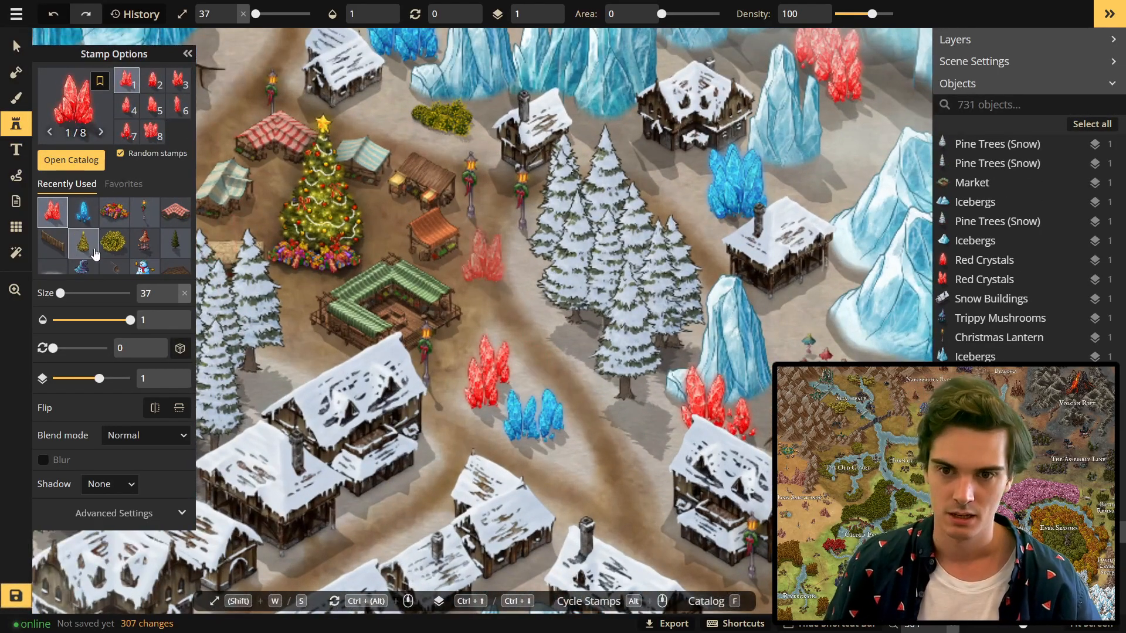
Add Flower Bushes at size 27 beside the new red and blue crystals southeast of the market.
{"action": "left_click", "coordinate": [114, 242]}
{"action": "scroll", "coordinate": [522, 404], "scroll_direction": "up", "scroll_amount": 1}
{"action": "left_click", "coordinate": [580, 462]}
{"action": "scroll", "coordinate": [516, 402], "scroll_direction": "down", "scroll_amount": 5}
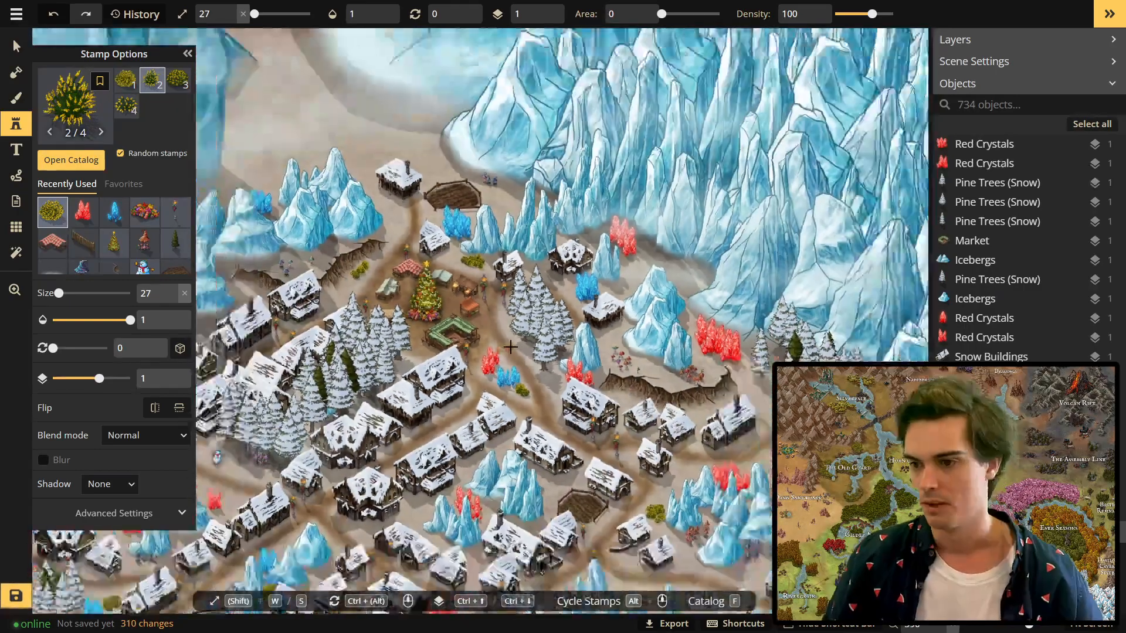
Place three Icebergs stamps at size 500 along the map's northwestern edge to cover the bare ground.
{"action": "key", "text": "Escape"}
{"action": "left_click", "coordinate": [357, 252]}
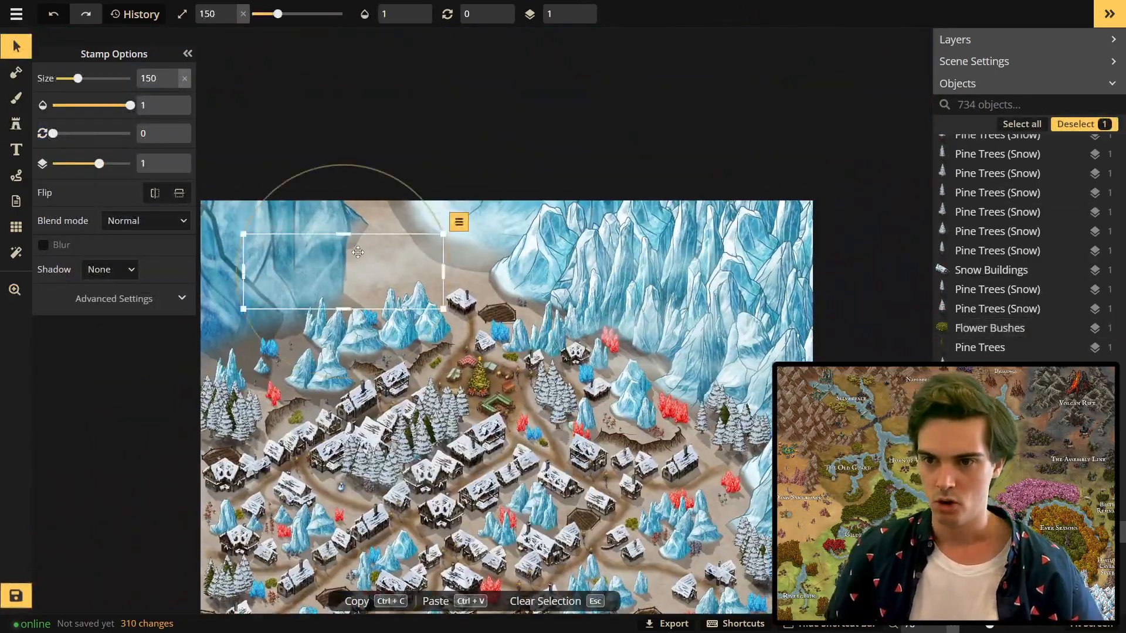
{"action": "left_click", "coordinate": [16, 124]}
{"action": "scroll", "coordinate": [172, 258], "scroll_direction": "down", "scroll_amount": 3}
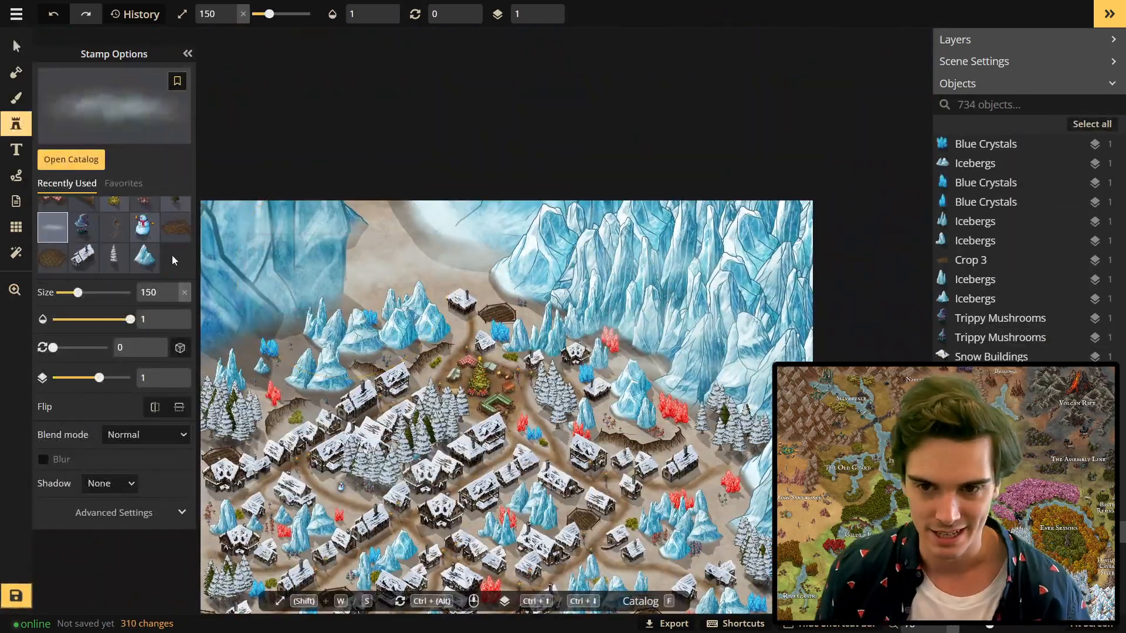
{"action": "left_click", "coordinate": [145, 259]}
{"action": "scroll", "coordinate": [463, 300], "scroll_direction": "up", "scroll_amount": 1}
{"action": "key", "text": "shift+w"}
{"action": "key", "text": "shift+w"}
{"action": "key", "text": "shift+w"}
{"action": "key", "text": "shift+w"}
{"action": "left_click", "coordinate": [355, 192]}
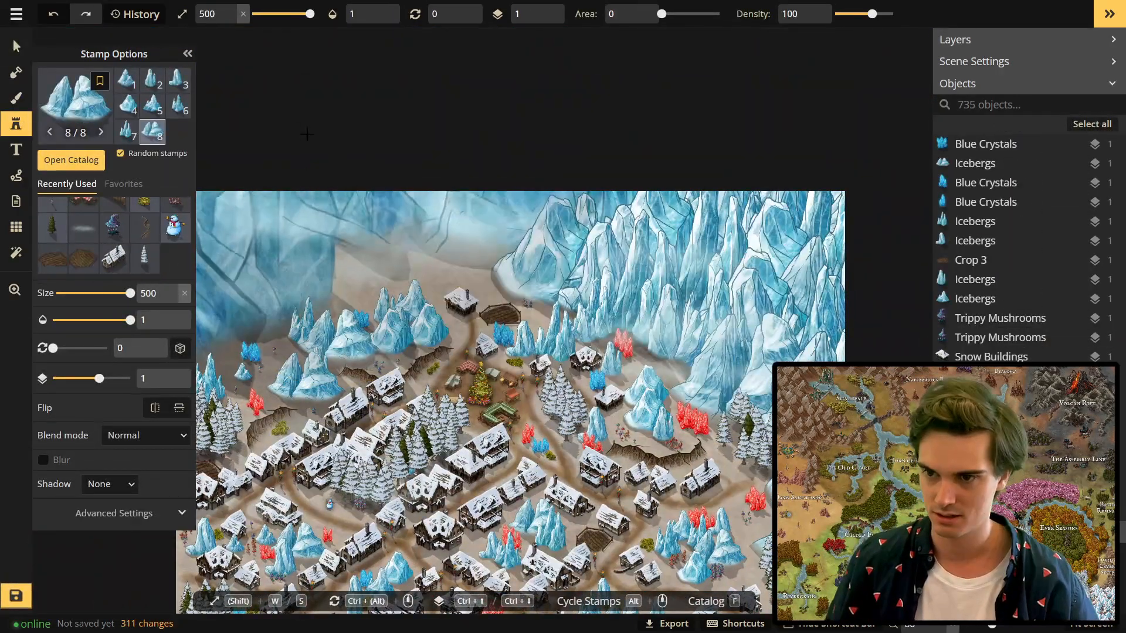
{"action": "left_click", "coordinate": [307, 133]}
{"action": "left_click", "coordinate": [410, 142]}
Move the size-150 mist stamp from the northwestern icebergs to the north-central edge of the map.
{"action": "key", "text": "Escape"}
{"action": "left_click_drag", "start_coordinate": [371, 251], "coordinate": [452, 194]}
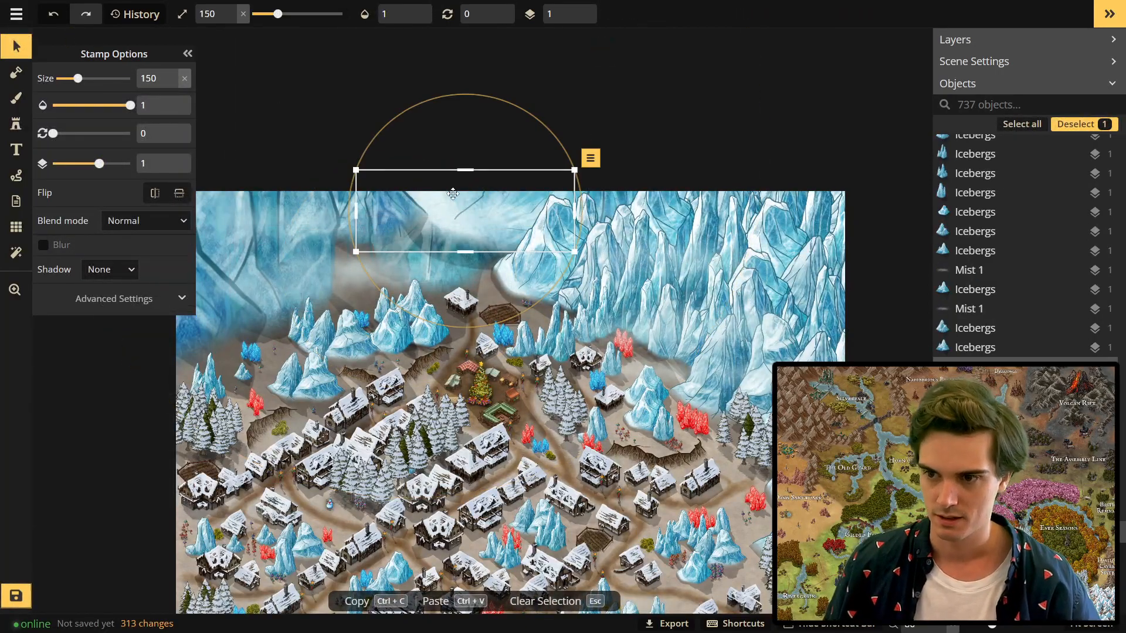
Nudge the stamp on the northwestern edge southward and lay size-438 Mist 1 on layer 5 across the northern village.
{"action": "left_click", "coordinate": [364, 203]}
{"action": "left_click_drag", "start_coordinate": [364, 199], "coordinate": [356, 232]}
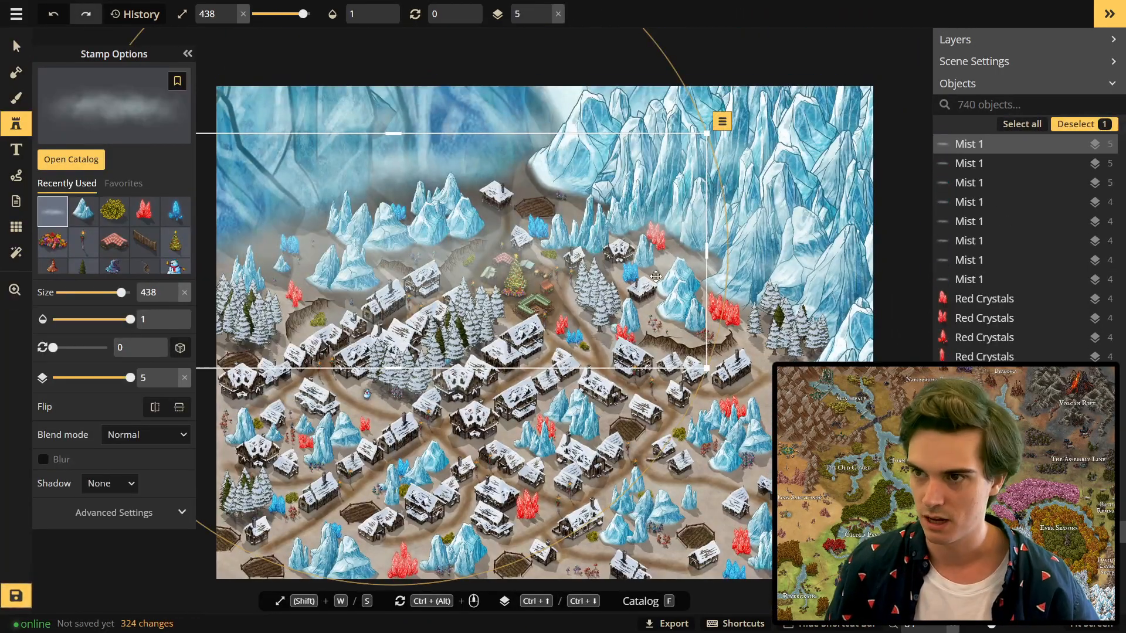
{"action": "key", "text": "ctrl+z"}
{"action": "left_click", "coordinate": [575, 286]}
{"action": "left_click", "coordinate": [521, 238]}
{"action": "left_click", "coordinate": [484, 227]}
Add Mist 1 on layer 5 at size 500 and opacity 0.42 over the eastern side of the village.
{"action": "left_click_drag", "start_coordinate": [62, 292], "coordinate": [105, 292]}
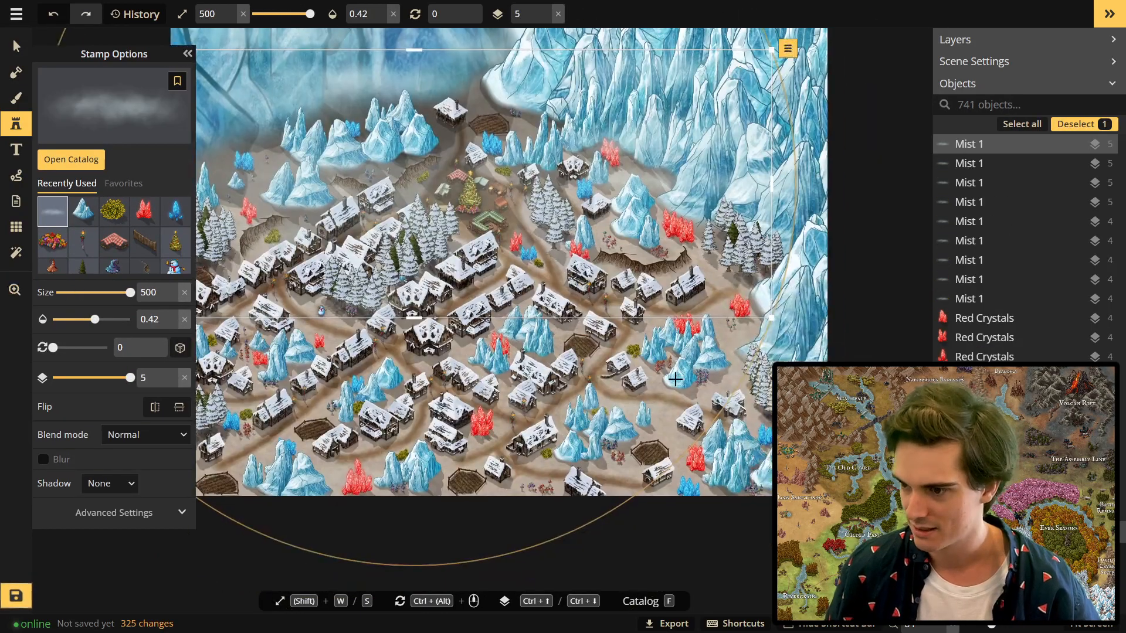
{"action": "left_click", "coordinate": [645, 246]}
{"action": "left_click", "coordinate": [721, 234]}
{"action": "scroll", "coordinate": [674, 246], "scroll_direction": "down", "scroll_amount": 1}
{"action": "key", "text": "Escape"}
{"action": "scroll", "coordinate": [747, 476], "scroll_direction": "down", "scroll_amount": 2}
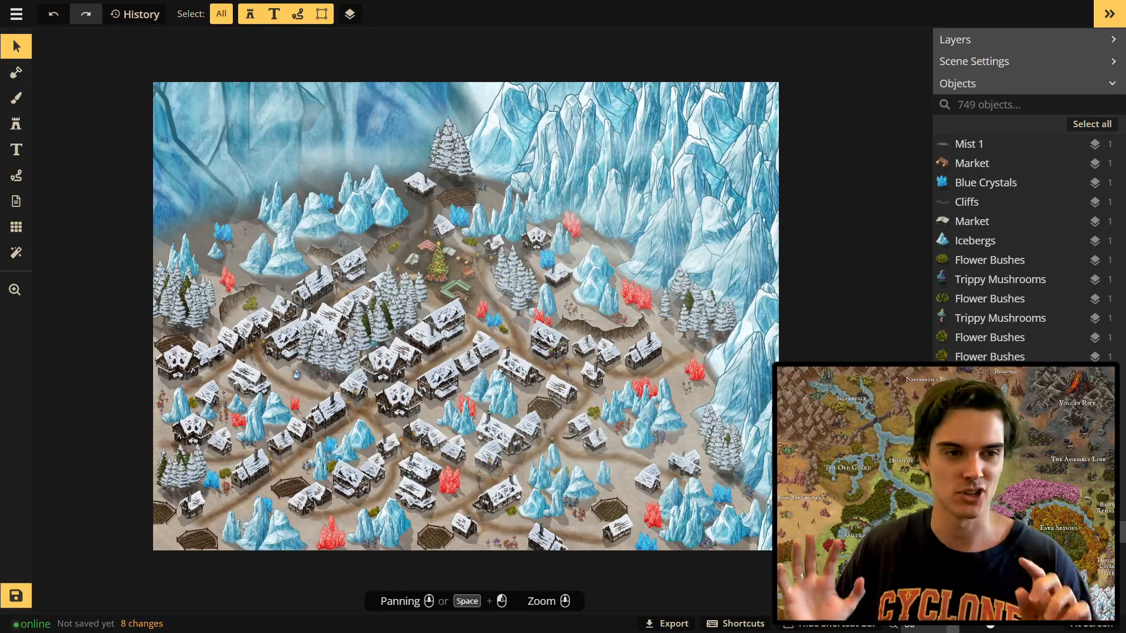
{"action": "left_click", "coordinate": [130, 327]}
{"action": "left_click", "coordinate": [832, 293]}
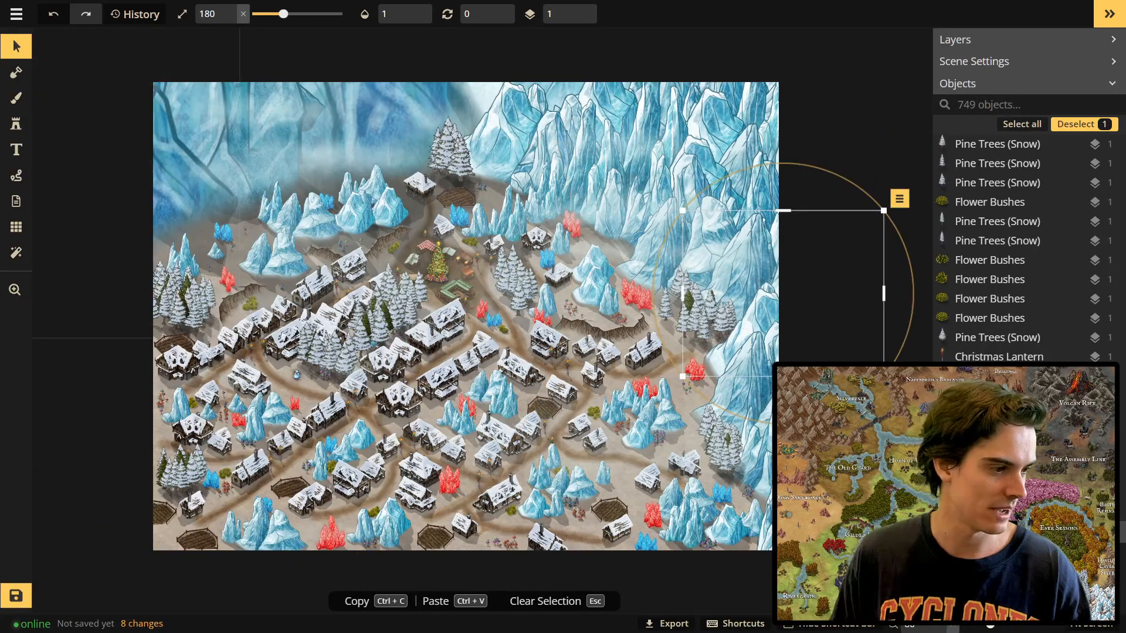
{"action": "key", "text": "Escape"}
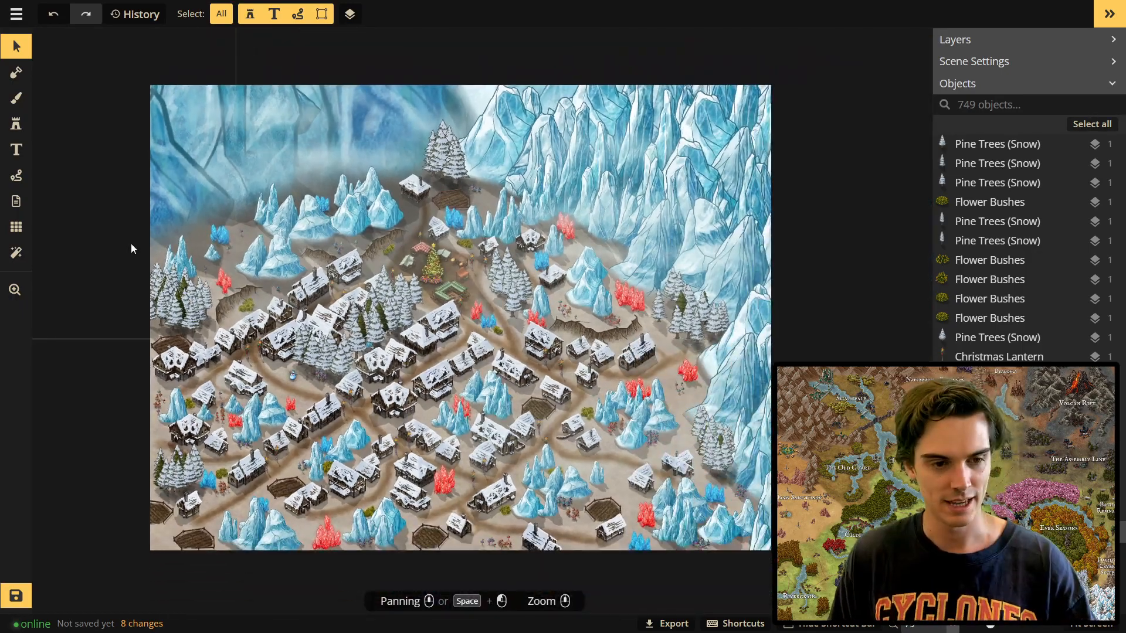
{"action": "left_click", "coordinate": [131, 244]}
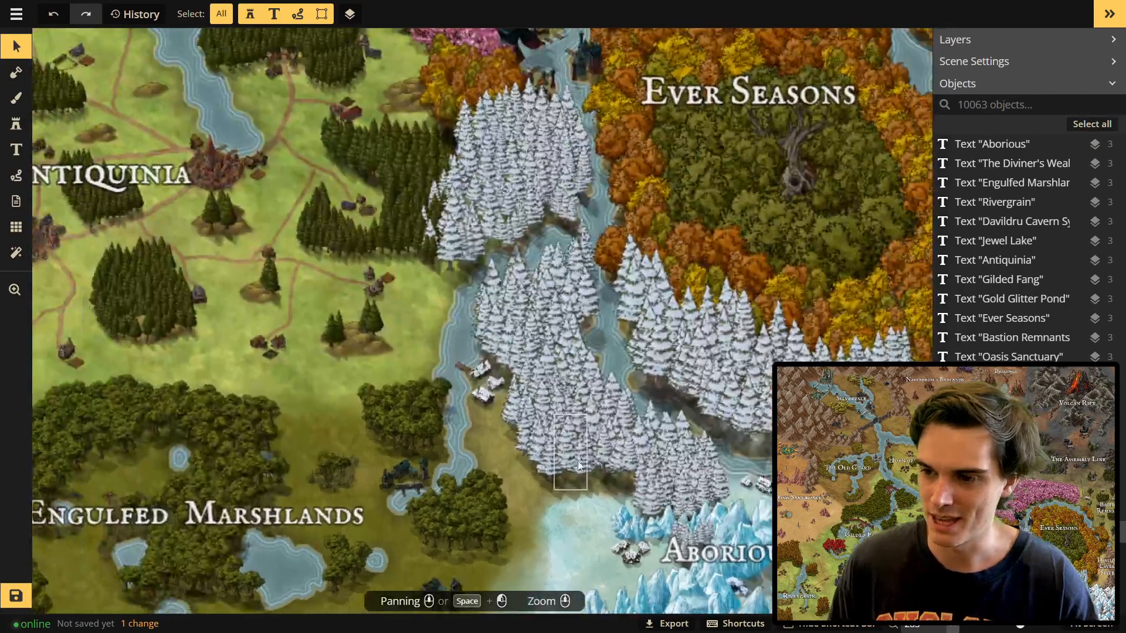
Examine the snowy Aborious region and its settlements on the world map, ending back on the village map.
{"action": "left_click_drag", "start_coordinate": [578, 486], "coordinate": [428, 348]}
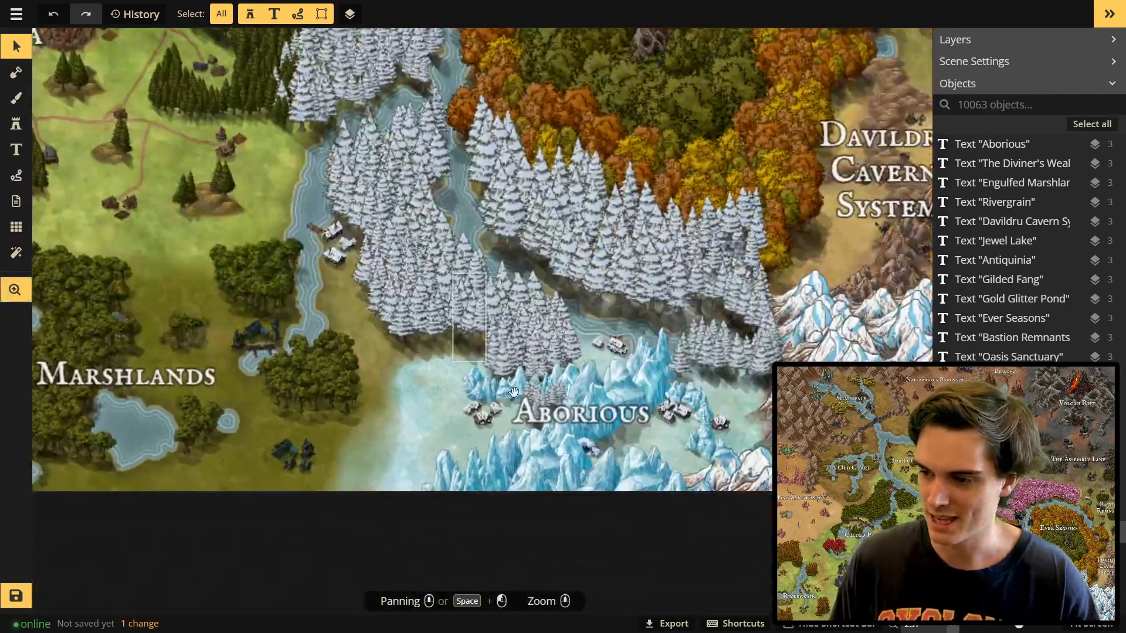
{"action": "scroll", "coordinate": [574, 422], "scroll_direction": "up", "scroll_amount": 2}
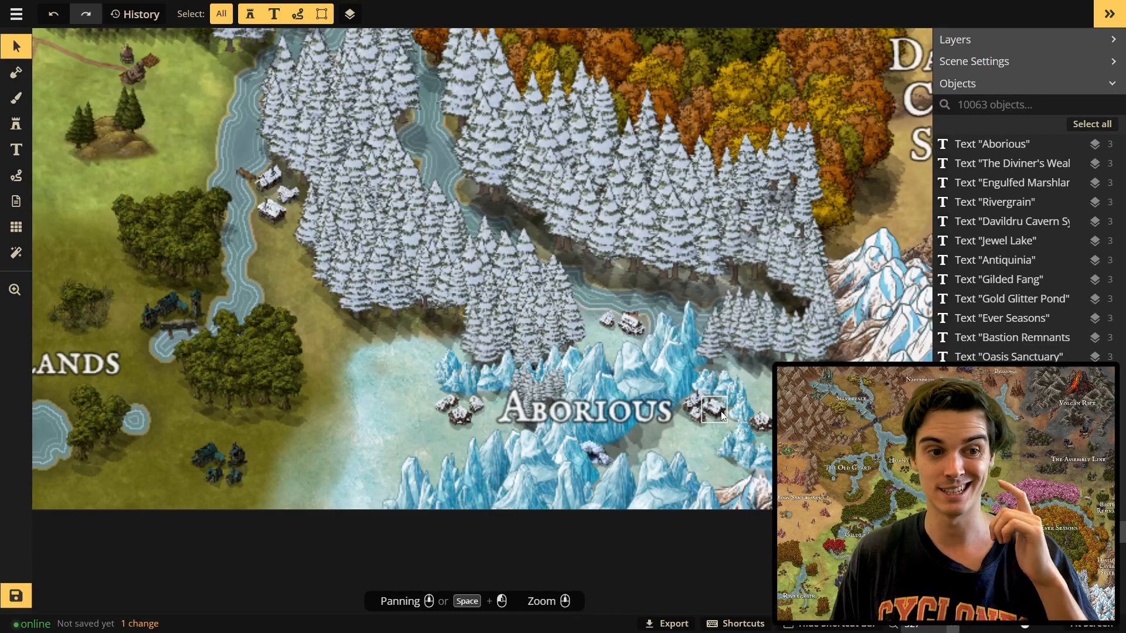
{"action": "scroll", "coordinate": [721, 415], "scroll_direction": "up", "scroll_amount": 2}
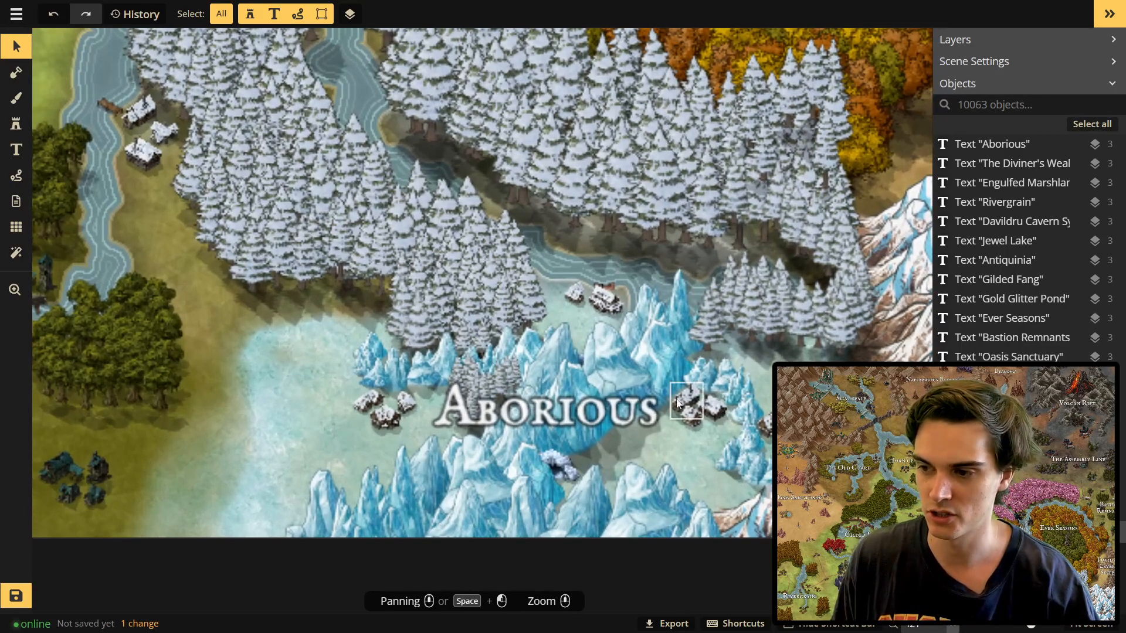
{"action": "key", "text": "ctrl+Tab"}
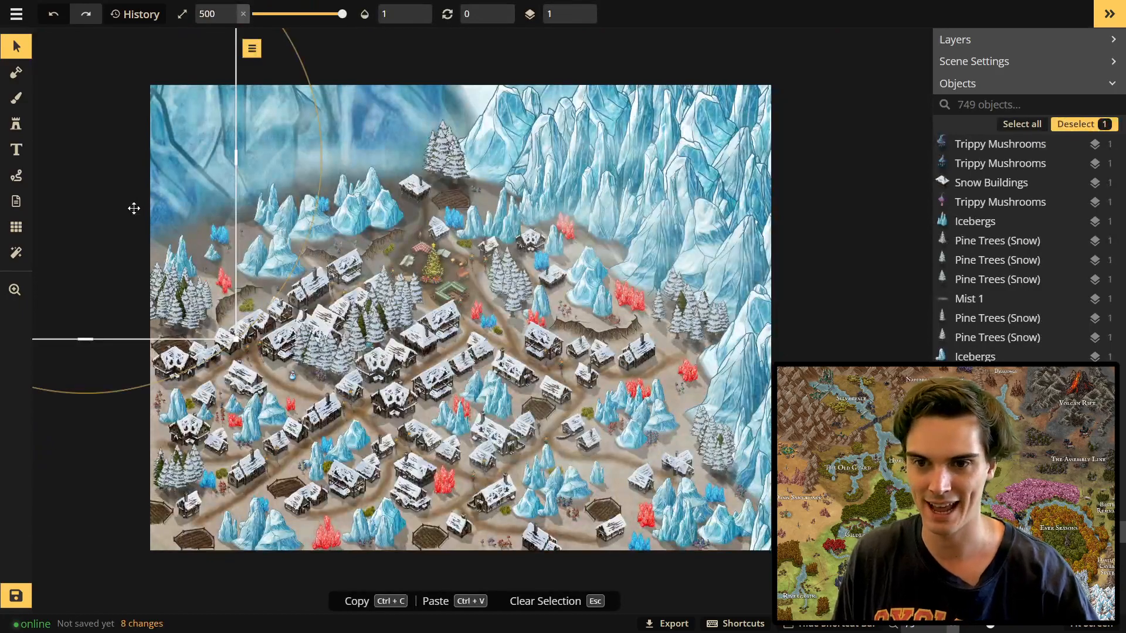
Place the third Ice Caves variant, flipped horizontally at size 80, on the map's western edge above the pine trees.
{"action": "scroll", "coordinate": [133, 208], "scroll_direction": "up", "scroll_amount": 1}
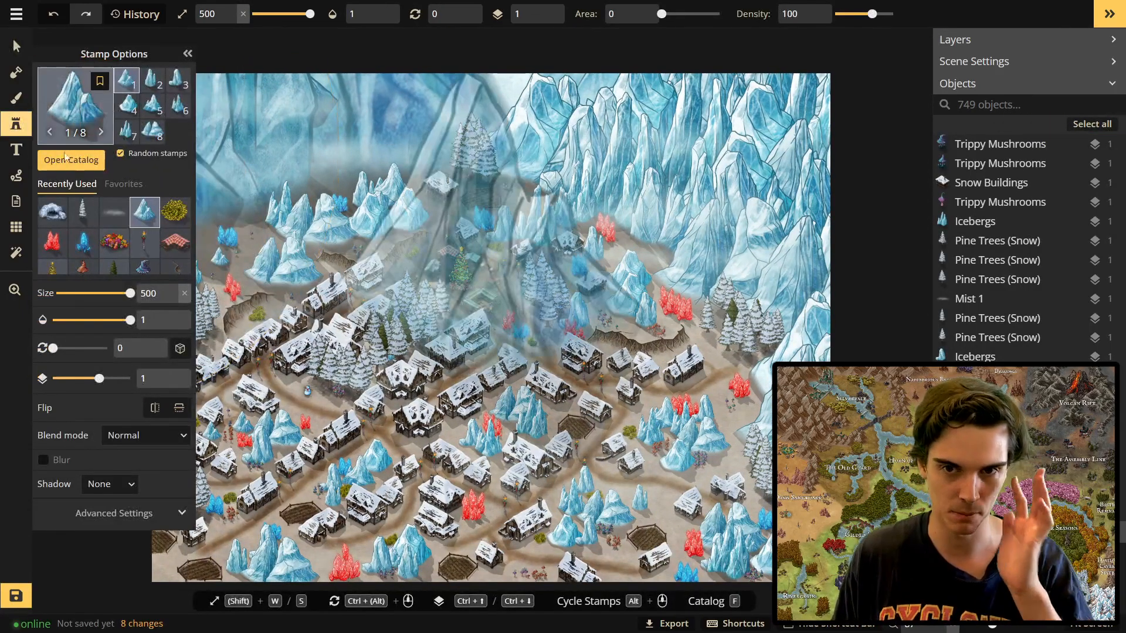
{"action": "left_click", "coordinate": [52, 212]}
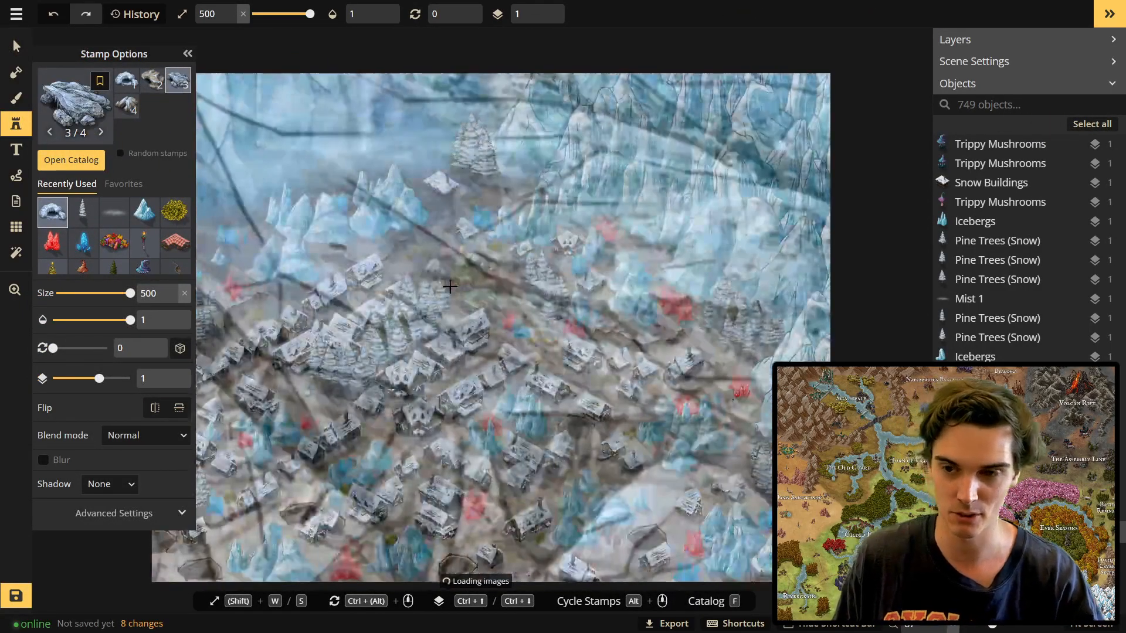
{"action": "scroll", "coordinate": [450, 286], "scroll_direction": "down", "scroll_amount": 7}
{"action": "key", "text": "s"}
{"action": "key", "text": "s"}
{"action": "key", "text": "s"}
{"action": "key", "text": "s"}
{"action": "key", "text": "s"}
{"action": "key", "text": "s"}
{"action": "key", "text": "s"}
{"action": "key", "text": "s"}
{"action": "key", "text": "s"}
{"action": "key", "text": "s"}
{"action": "key", "text": "s"}
{"action": "key", "text": "s"}
{"action": "key", "text": "s"}
{"action": "key", "text": "s"}
{"action": "key", "text": "s"}
{"action": "key", "text": "s"}
{"action": "key", "text": "s"}
{"action": "key", "text": "s"}
{"action": "key", "text": "s"}
{"action": "key", "text": "s"}
{"action": "scroll", "coordinate": [281, 331], "scroll_direction": "up", "scroll_amount": 5}
{"action": "left_click_drag", "start_coordinate": [286, 333], "coordinate": [348, 321]}
{"action": "key", "text": "x"}
{"action": "left_click", "coordinate": [347, 321]}
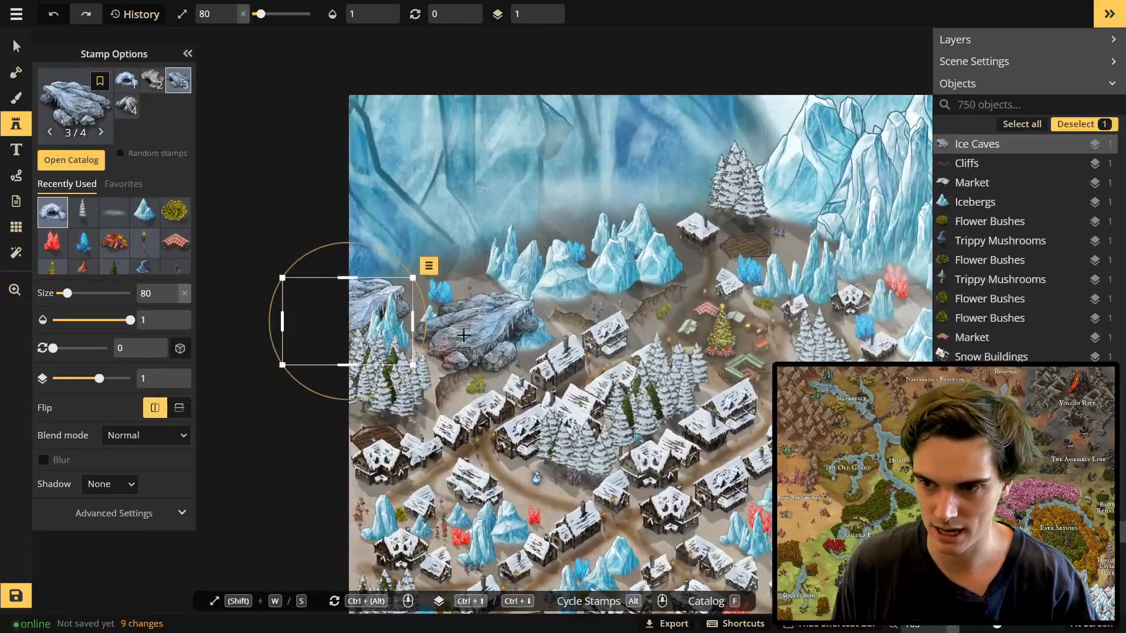
Delete the icebergs crowding the open ground just east of the ice cave.
{"action": "key", "text": "v"}
{"action": "scroll", "coordinate": [423, 319], "scroll_direction": "up", "scroll_amount": 5}
{"action": "left_click", "coordinate": [522, 325]}
{"action": "key", "text": "Delete"}
{"action": "left_click", "coordinate": [464, 309]}
{"action": "key", "text": "Delete"}
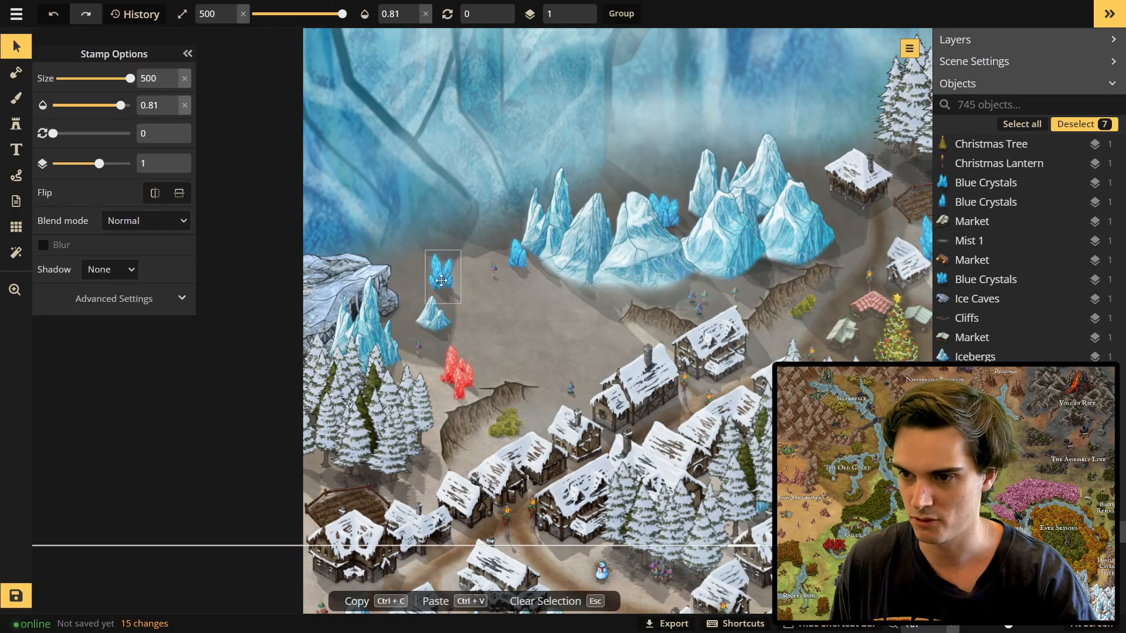
Move the blue crystals and the small iceberg eastward, away from the ice cave's mouth.
{"action": "left_click", "coordinate": [440, 280]}
{"action": "left_click_drag", "start_coordinate": [440, 281], "coordinate": [501, 262]}
{"action": "left_click_drag", "start_coordinate": [494, 270], "coordinate": [535, 280]}
{"action": "left_click_drag", "start_coordinate": [433, 317], "coordinate": [574, 302]}
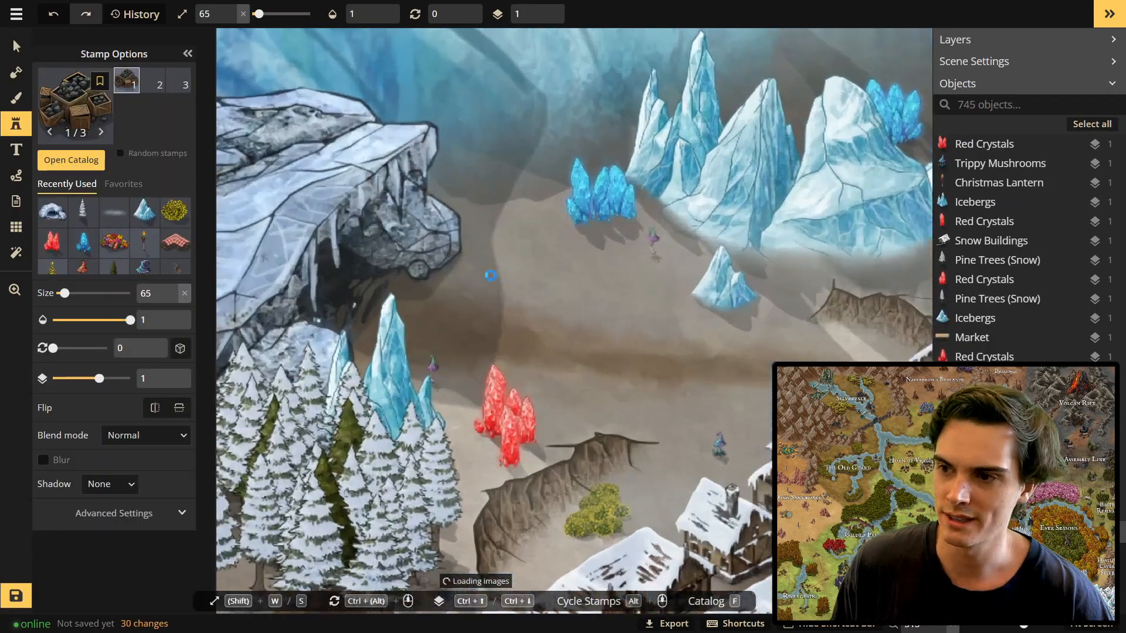
Place a coal crates stamp outside the ice cave and a reduced-size Lumber stamp on layer 5 beside the supplies.
{"action": "scroll", "coordinate": [504, 410], "scroll_direction": "up", "scroll_amount": 3}
{"action": "left_click", "coordinate": [531, 287]}
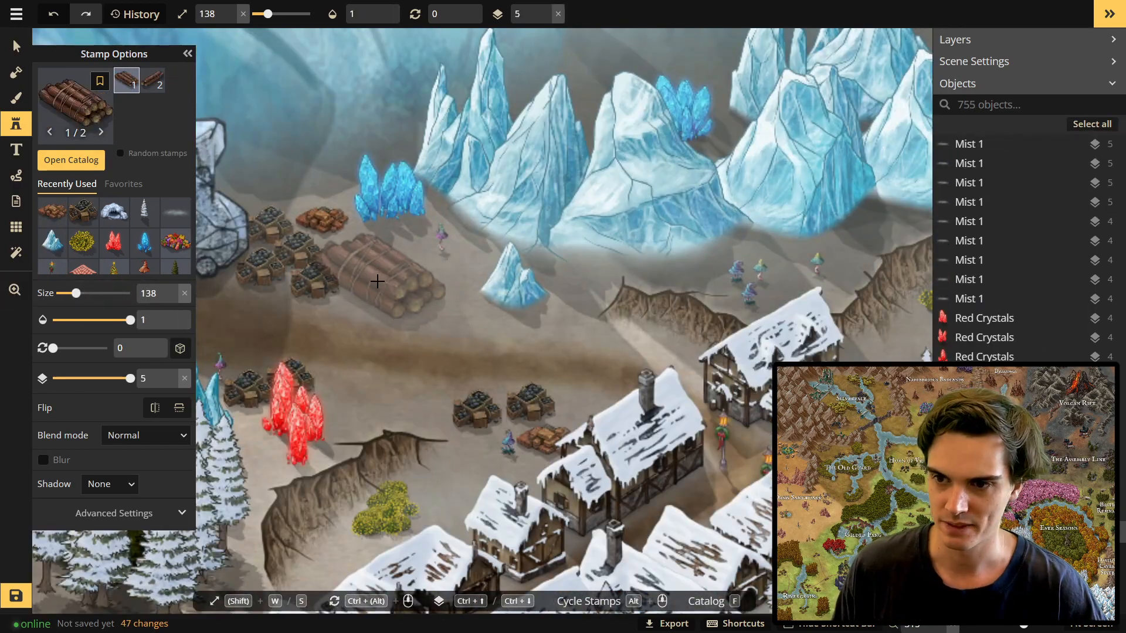
{"action": "key", "text": "shift+s"}
{"action": "key", "text": "shift+s"}
{"action": "key", "text": "shift+s"}
{"action": "key", "text": "shift+s"}
{"action": "key", "text": "shift+s"}
{"action": "key", "text": "shift+s"}
{"action": "key", "text": "shift+s"}
{"action": "key", "text": "shift+s"}
{"action": "left_click", "coordinate": [395, 246]}
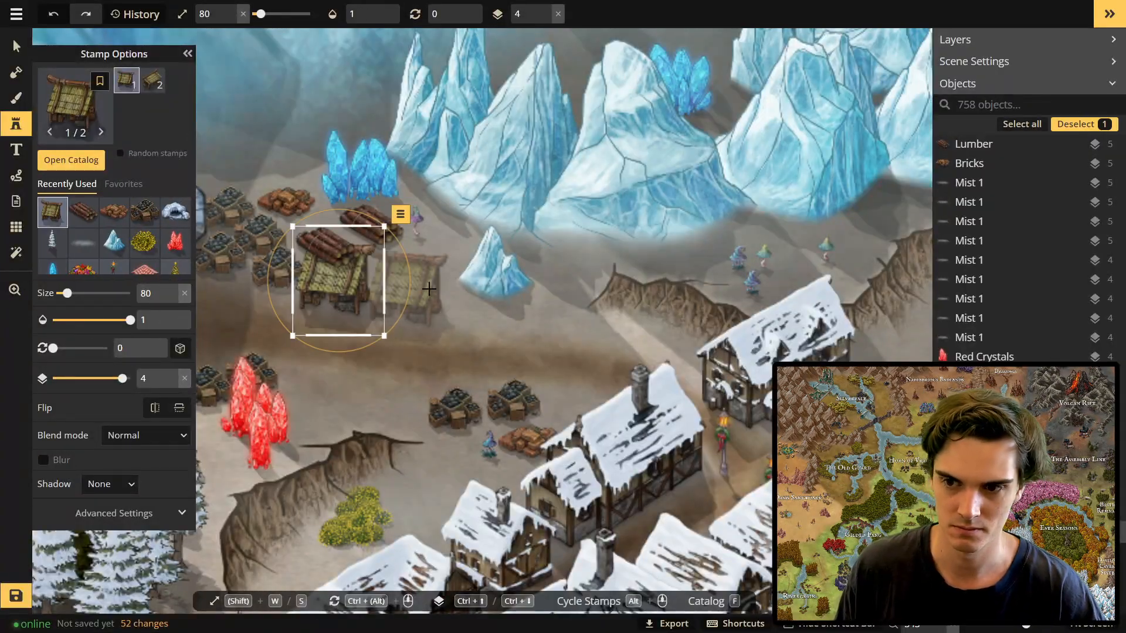
Add a second size-80 Eastern Dock Buildings stamp beside the first and adjust the layer order of the two shelters.
{"action": "left_click", "coordinate": [416, 293]}
{"action": "key", "text": "v"}
{"action": "left_click", "coordinate": [335, 282]}
{"action": "key", "text": "ctrl+Up"}
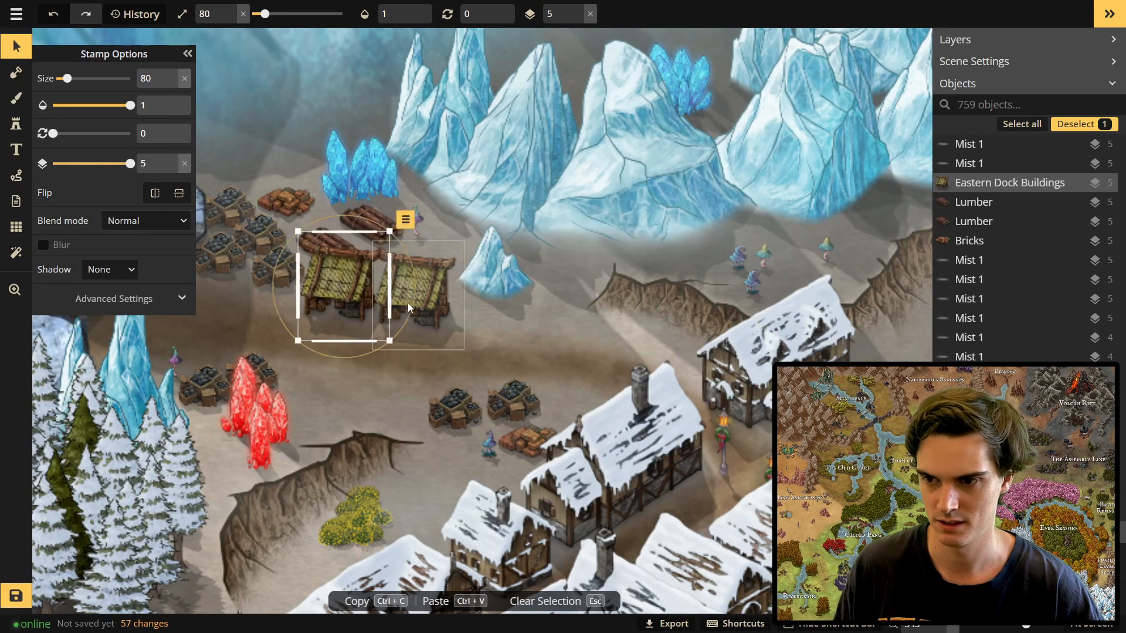
{"action": "left_click", "coordinate": [417, 293]}
{"action": "left_click", "coordinate": [339, 295]}
{"action": "key", "text": "ctrl+Down"}
Adjust the layer of the bricks among the supplies outside the ice cave and clear the selection.
{"action": "scroll", "coordinate": [339, 296], "scroll_direction": "down", "scroll_amount": 1}
{"action": "scroll", "coordinate": [376, 252], "scroll_direction": "down", "scroll_amount": 3}
{"action": "left_click", "coordinate": [455, 246]}
{"action": "key", "text": "ctrl+Up"}
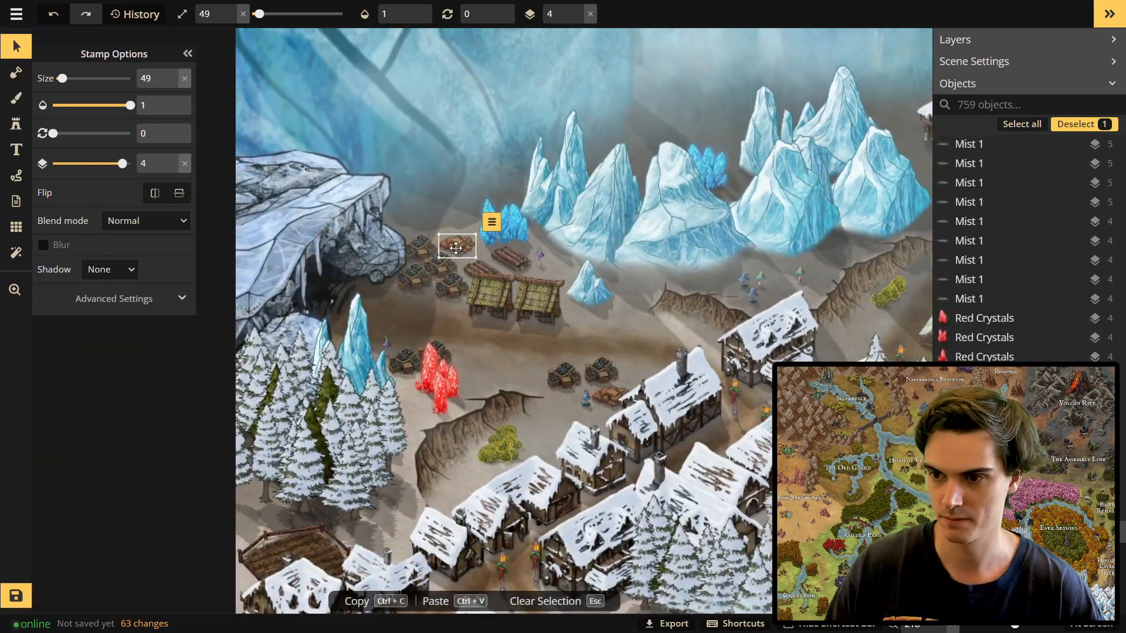
{"action": "key", "text": "ctrl+Down"}
{"action": "scroll", "coordinate": [465, 304], "scroll_direction": "down", "scroll_amount": 1}
{"action": "left_click", "coordinate": [411, 167]}
{"action": "left_click", "coordinate": [463, 276]}
{"action": "scroll", "coordinate": [575, 298], "scroll_direction": "down", "scroll_amount": 5}
{"action": "key", "text": "Escape"}
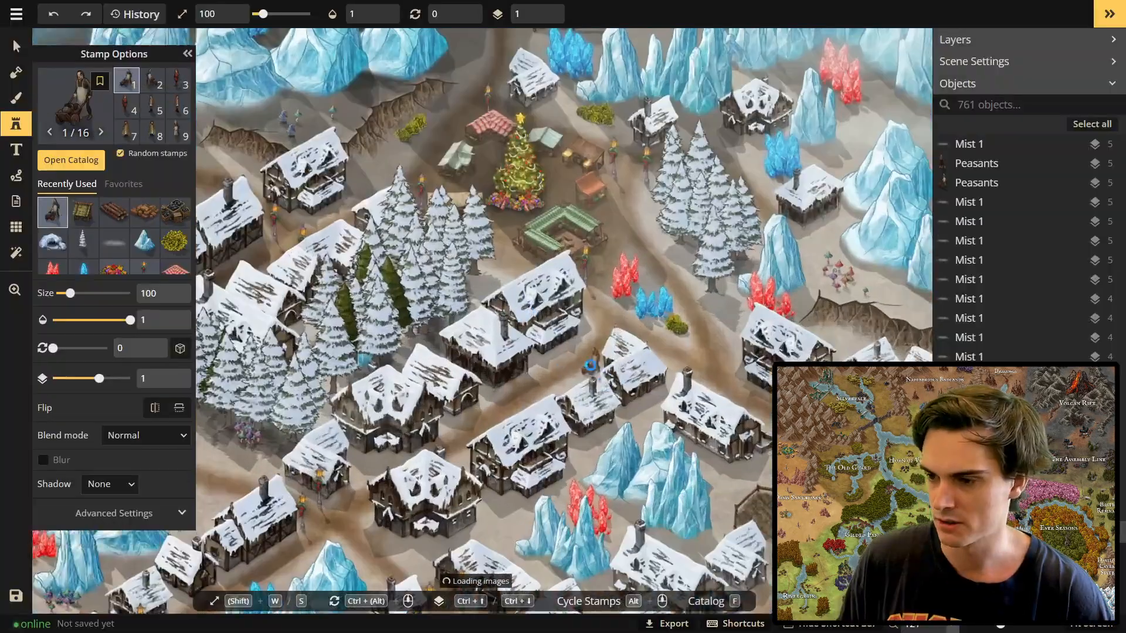
Place random Peasants at size 60 along the road between the houses south of the market.
{"action": "key", "text": "s"}
{"action": "key", "text": "s"}
{"action": "key", "text": "s"}
{"action": "key", "text": "s"}
{"action": "left_click", "coordinate": [583, 359]}
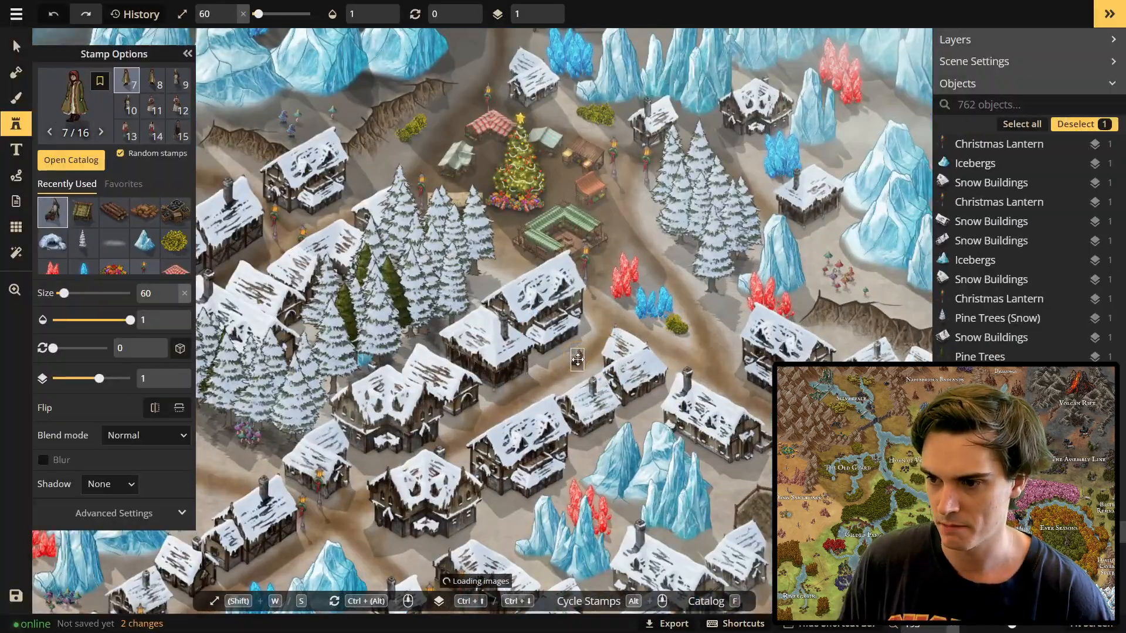
{"action": "scroll", "coordinate": [557, 352], "scroll_direction": "up", "scroll_amount": 3}
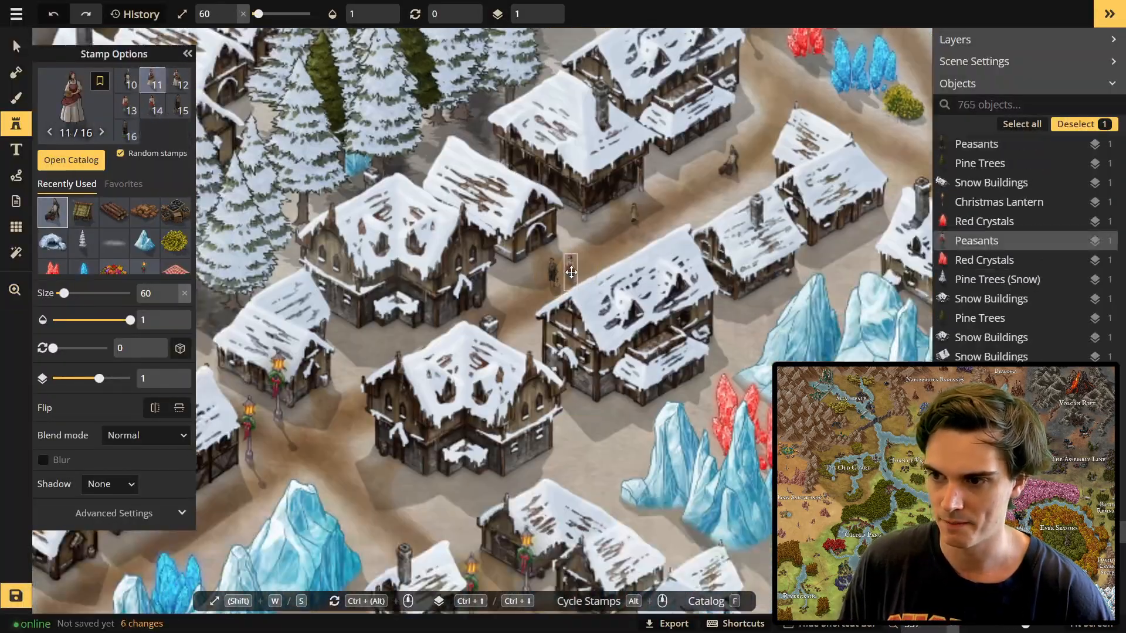
{"action": "scroll", "coordinate": [567, 373], "scroll_direction": "down", "scroll_amount": 2}
{"action": "scroll", "coordinate": [567, 372], "scroll_direction": "down", "scroll_amount": 1}
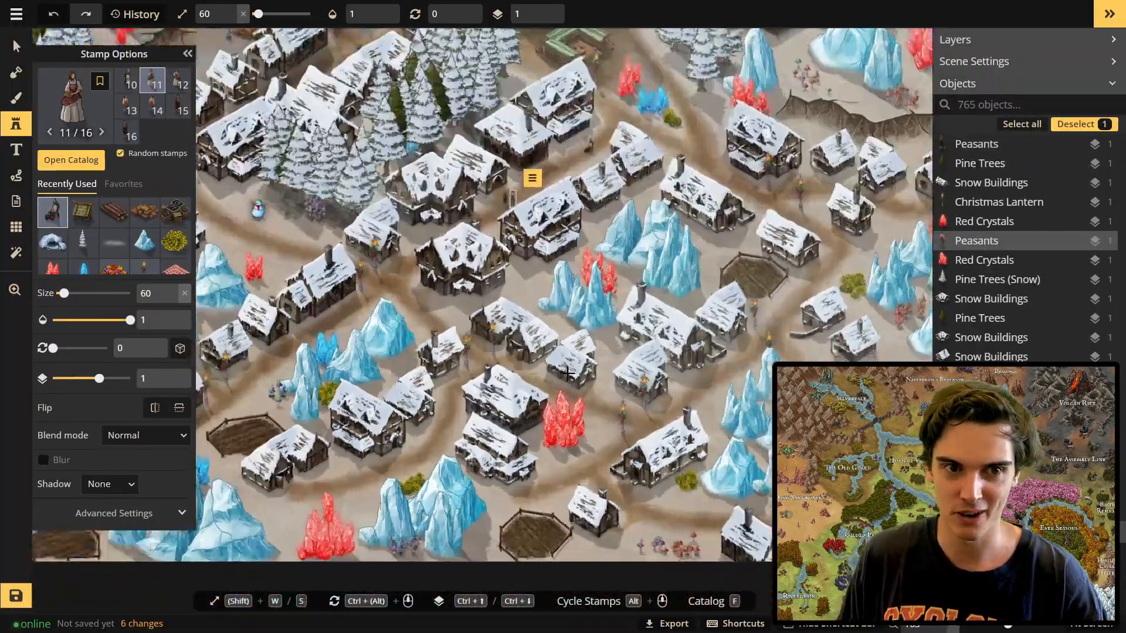
Add more random Peasants on the village roads, reducing the stamp size to 47.
{"action": "scroll", "coordinate": [568, 373], "scroll_direction": "up", "scroll_amount": 3}
{"action": "left_click", "coordinate": [561, 366]}
{"action": "scroll", "coordinate": [608, 354], "scroll_direction": "up", "scroll_amount": 3}
{"action": "key", "text": "s"}
{"action": "left_click", "coordinate": [616, 318]}
{"action": "key", "text": "s"}
{"action": "key", "text": "s"}
{"action": "key", "text": "s"}
{"action": "key", "text": "s"}
{"action": "key", "text": "s"}
{"action": "left_click_drag", "start_coordinate": [813, 231], "coordinate": [531, 349]}
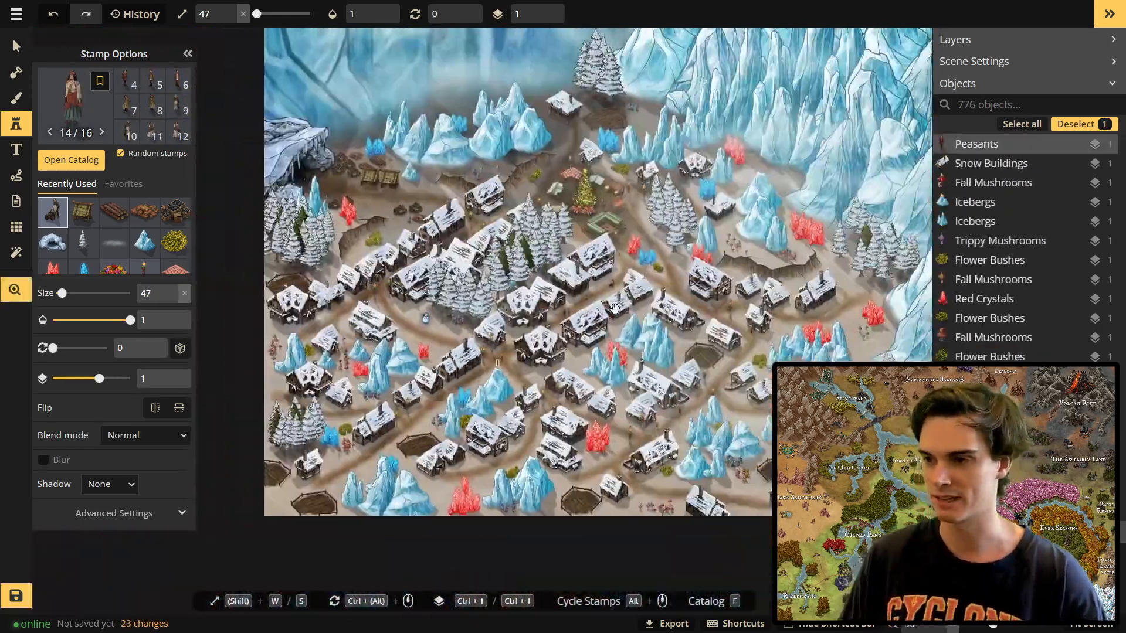
Find the Peasants stamp in the catalog by searching "peas" and place one on the road south of the market.
{"action": "left_click_drag", "start_coordinate": [614, 309], "coordinate": [522, 312]}
{"action": "scroll", "coordinate": [522, 312], "scroll_direction": "down", "scroll_amount": 1}
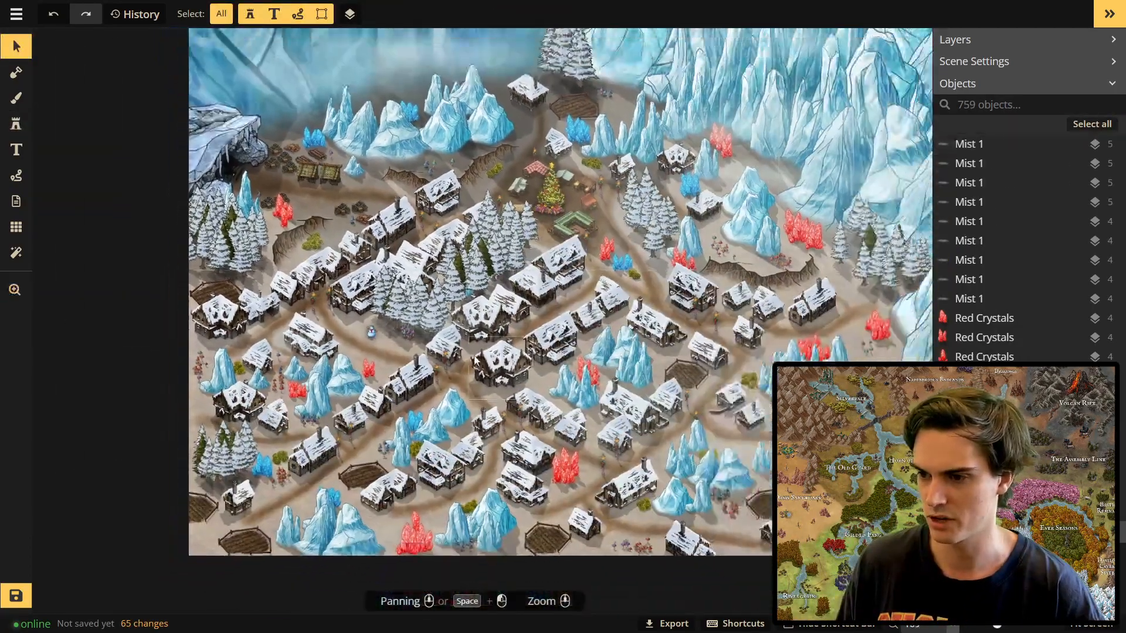
{"action": "scroll", "coordinate": [475, 360], "scroll_direction": "down", "scroll_amount": 1}
{"action": "left_click_drag", "start_coordinate": [614, 282], "coordinate": [578, 290]}
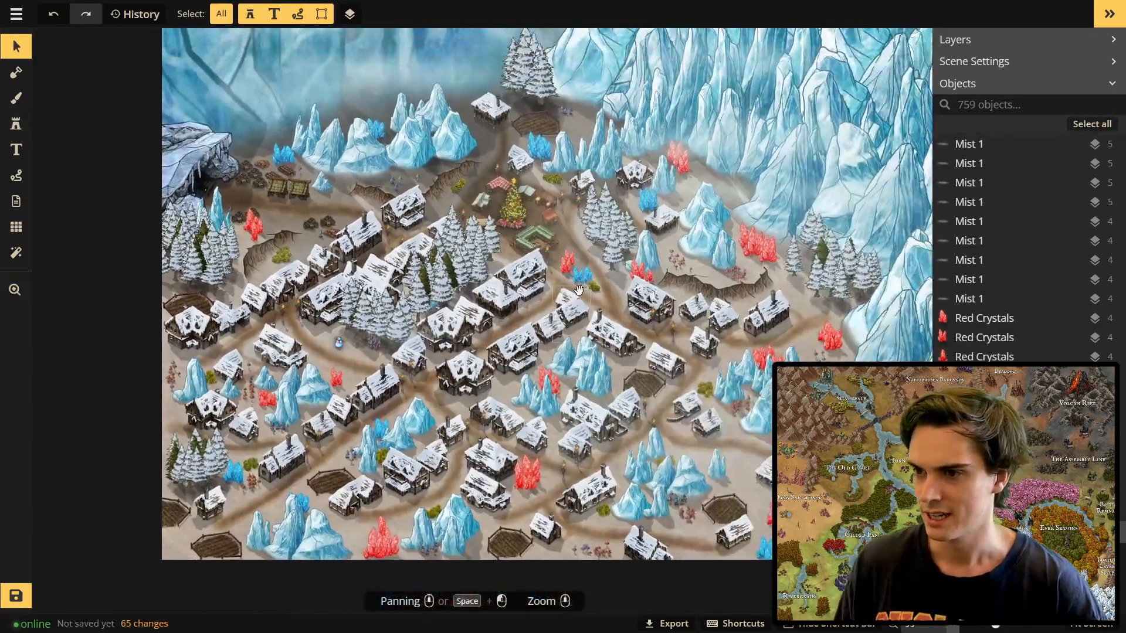
{"action": "left_click", "coordinate": [16, 124]}
{"action": "left_click", "coordinate": [68, 156]}
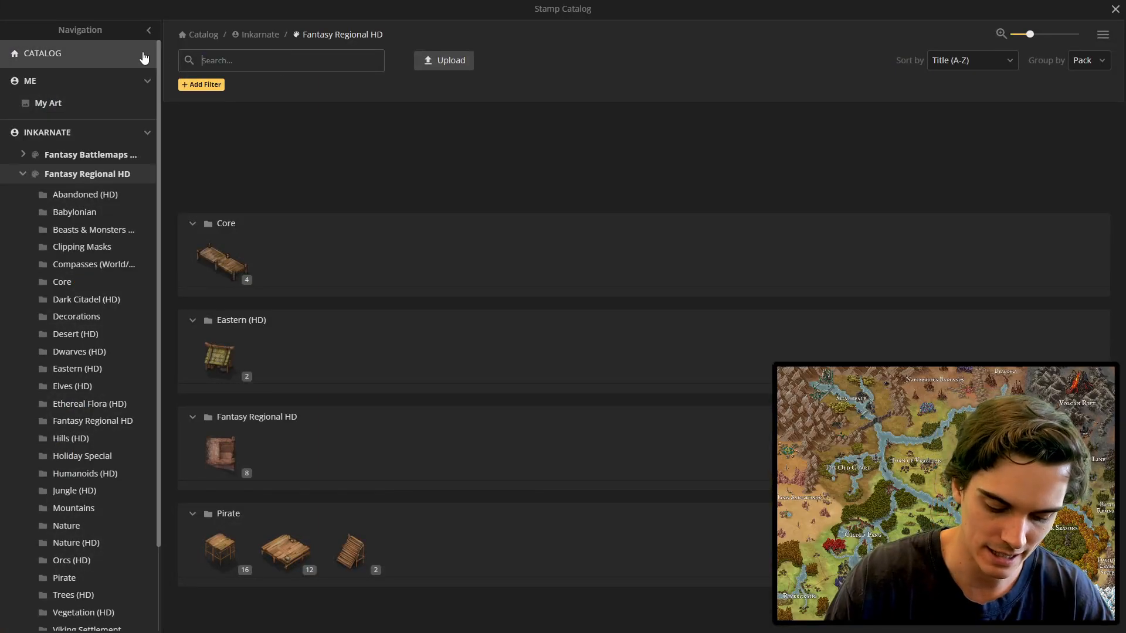
{"action": "type", "text": "peas"}
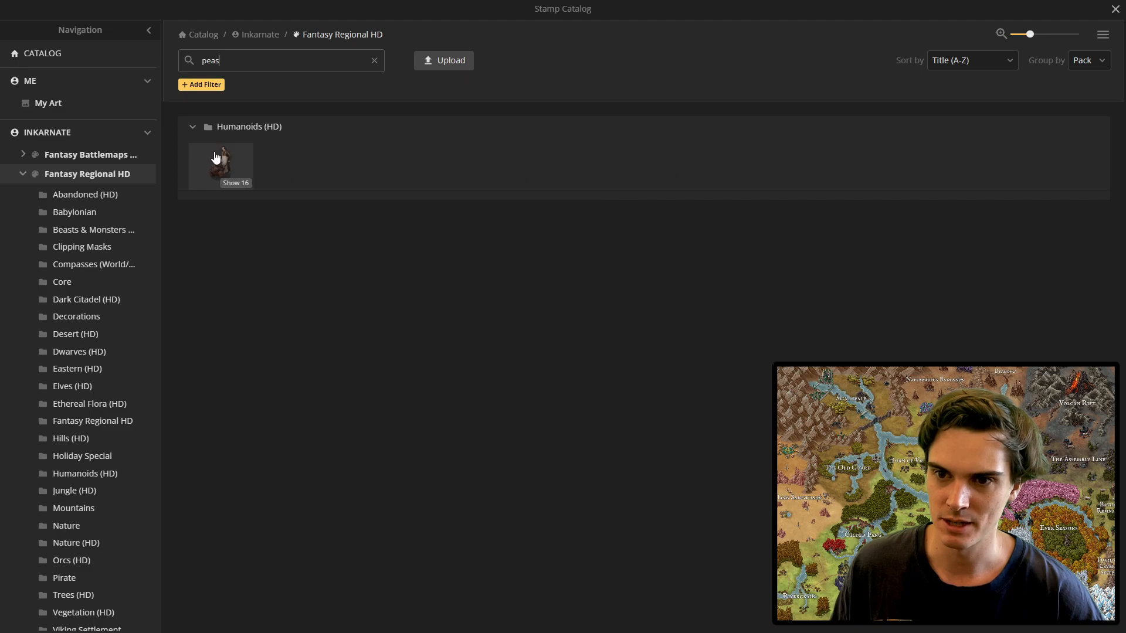
{"action": "left_click", "coordinate": [215, 157]}
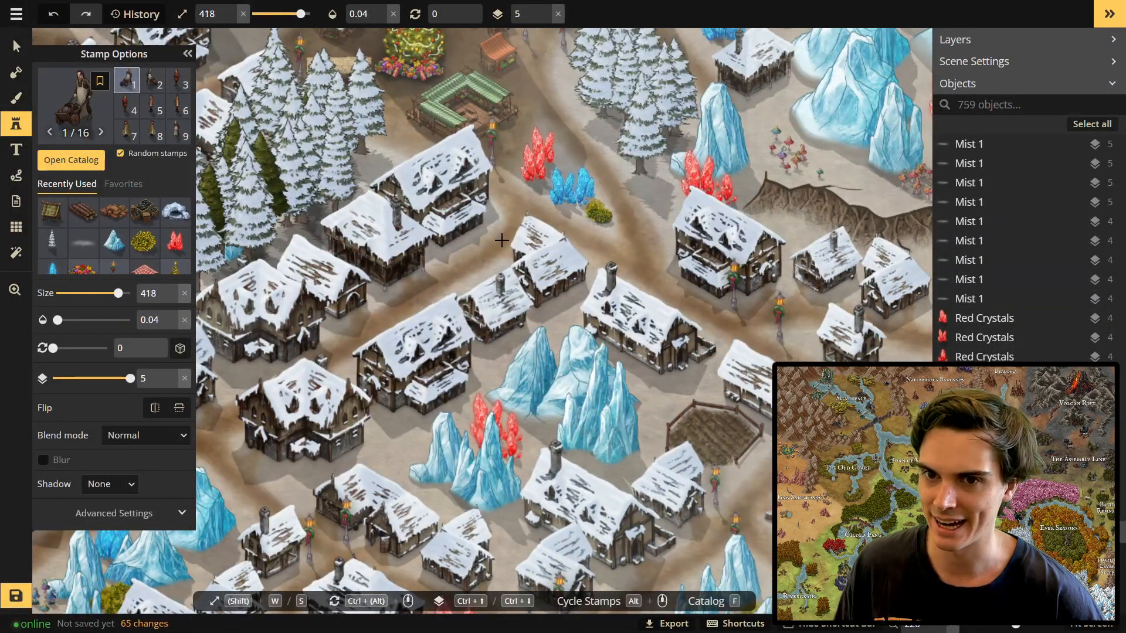
{"action": "left_click", "coordinate": [501, 239]}
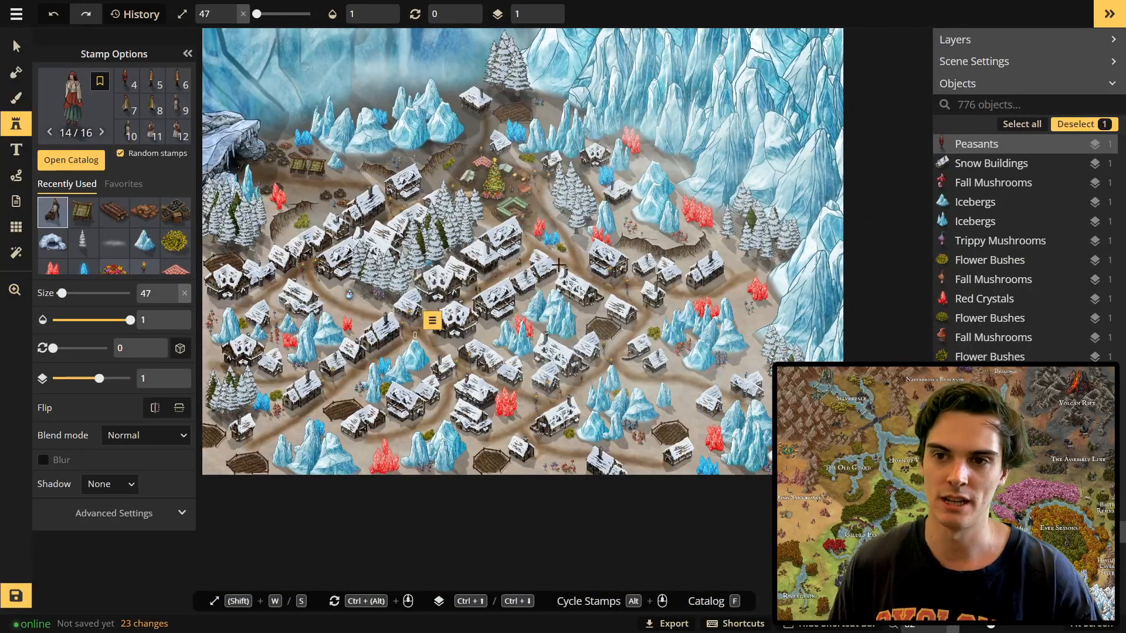
Place random Peasants at size 47 along the southwestern village roads and on toward the road beside the market.
{"action": "left_click_drag", "start_coordinate": [429, 220], "coordinate": [428, 247]}
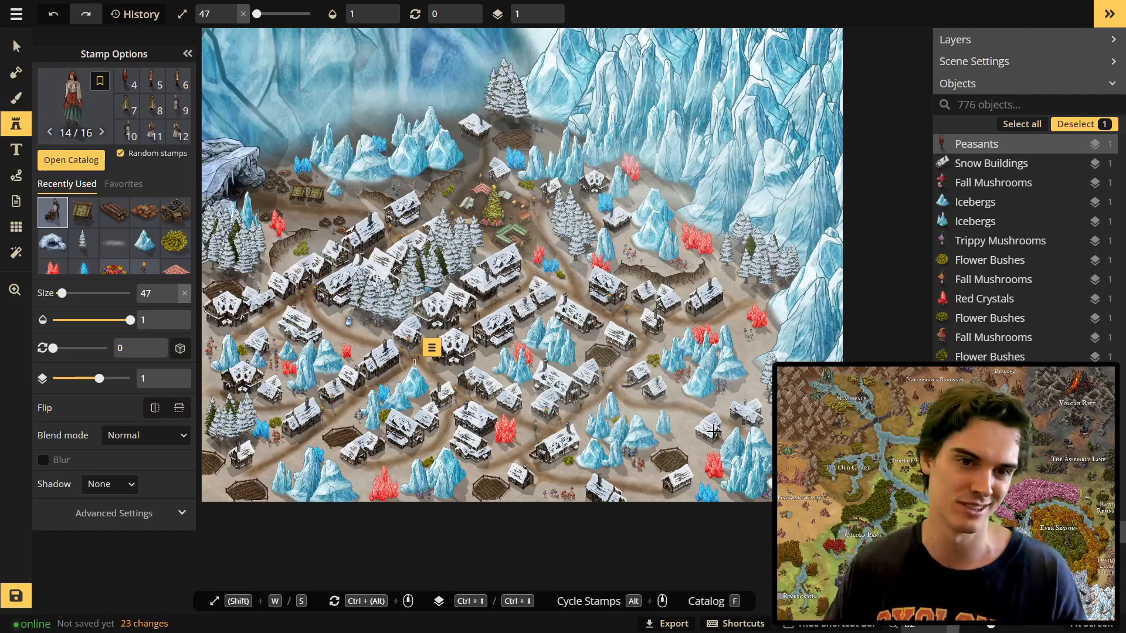
{"action": "scroll", "coordinate": [420, 377], "scroll_direction": "up", "scroll_amount": 5}
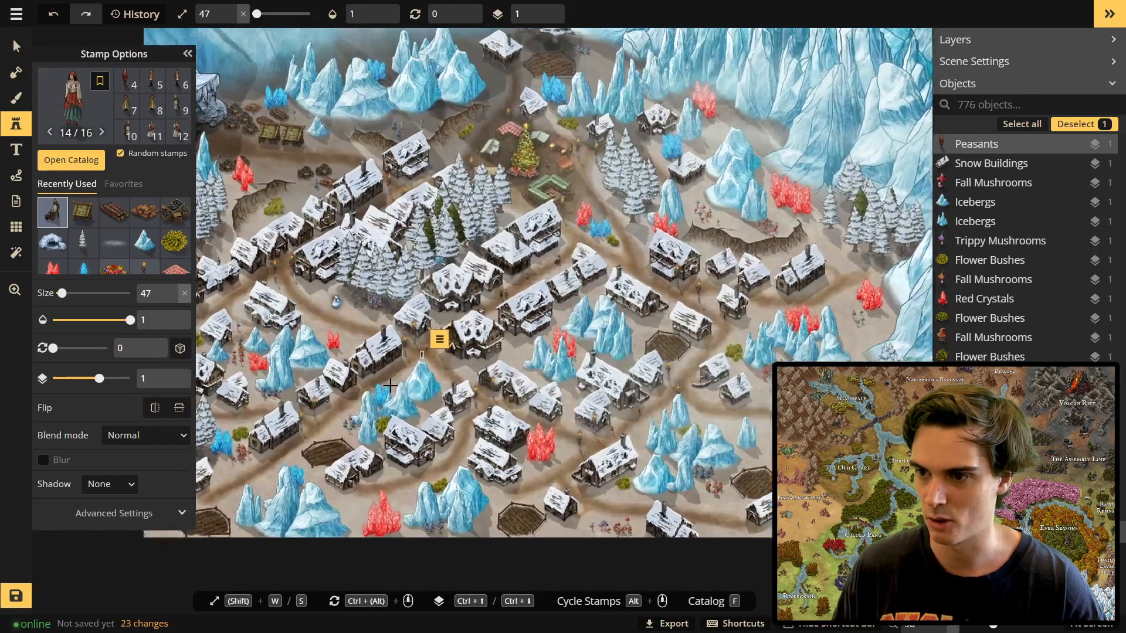
{"action": "scroll", "coordinate": [420, 376], "scroll_direction": "up", "scroll_amount": 3}
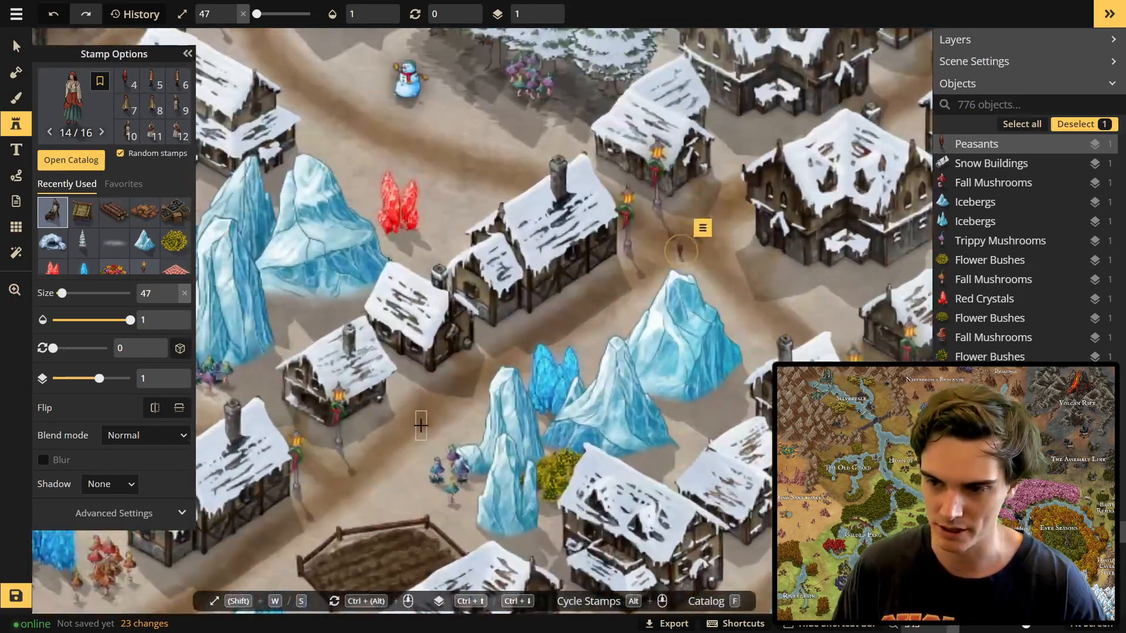
{"action": "left_click", "coordinate": [410, 435]}
{"action": "left_click", "coordinate": [410, 435]}
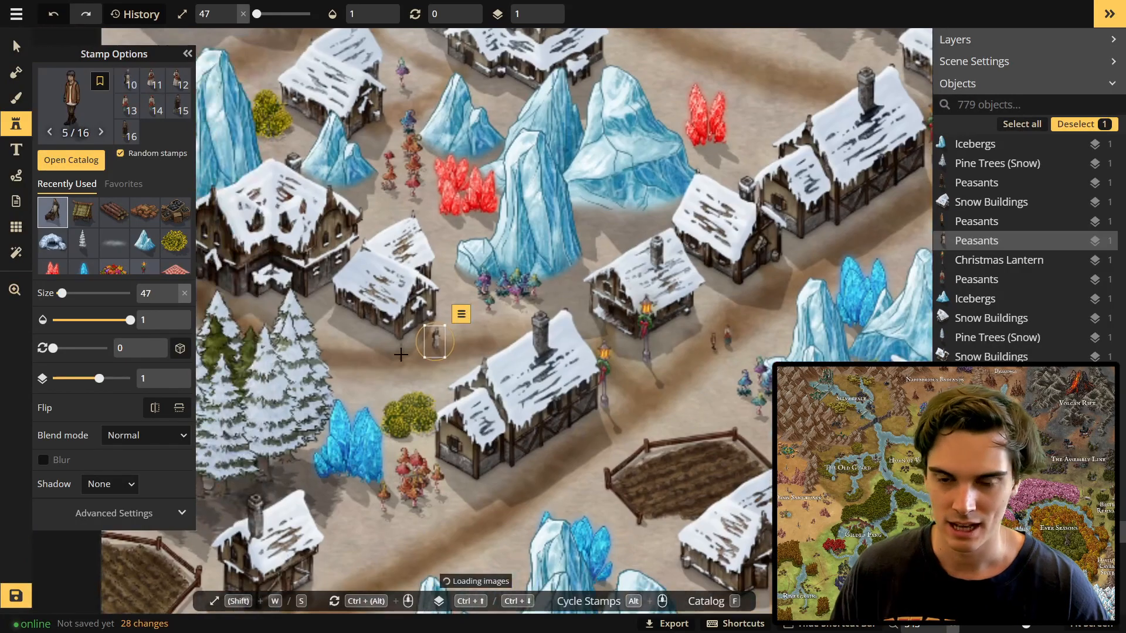
{"action": "left_click", "coordinate": [427, 353]}
{"action": "scroll", "coordinate": [604, 474], "scroll_direction": "down", "scroll_amount": 3}
{"action": "left_click_drag", "start_coordinate": [604, 475], "coordinate": [594, 387]}
{"action": "left_click", "coordinate": [501, 415]}
{"action": "left_click_drag", "start_coordinate": [844, 303], "coordinate": [428, 493]}
{"action": "scroll", "coordinate": [428, 492], "scroll_direction": "down", "scroll_amount": 3}
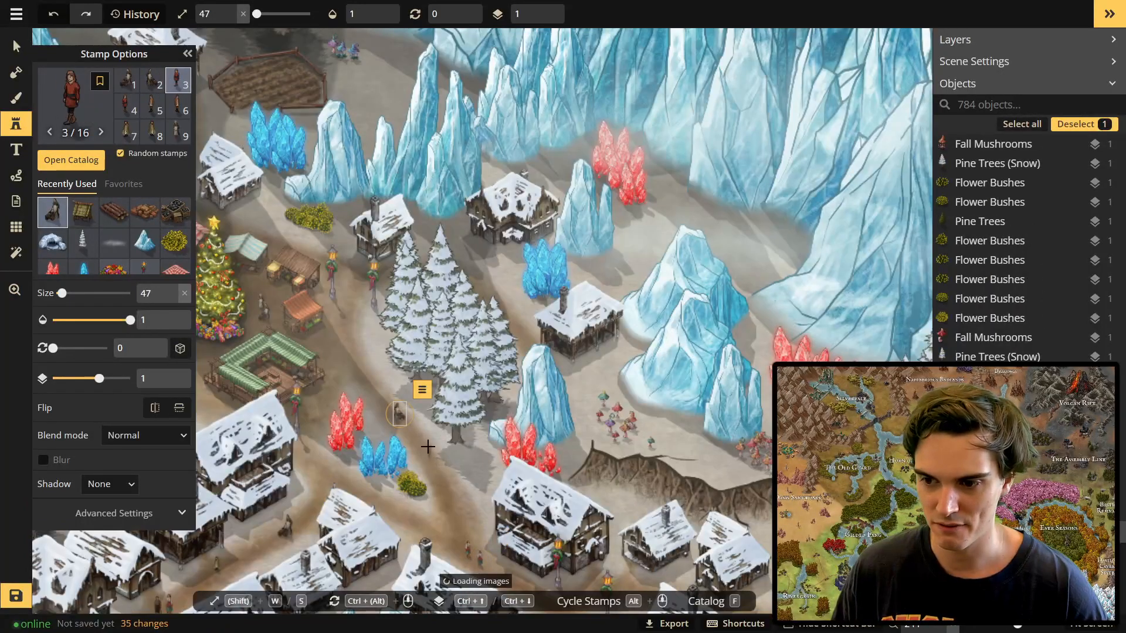
Place another Peasant on the road southeast of the market and pick the Guards stamp from the Humanoids (HD) catalog.
{"action": "left_click", "coordinate": [396, 414]}
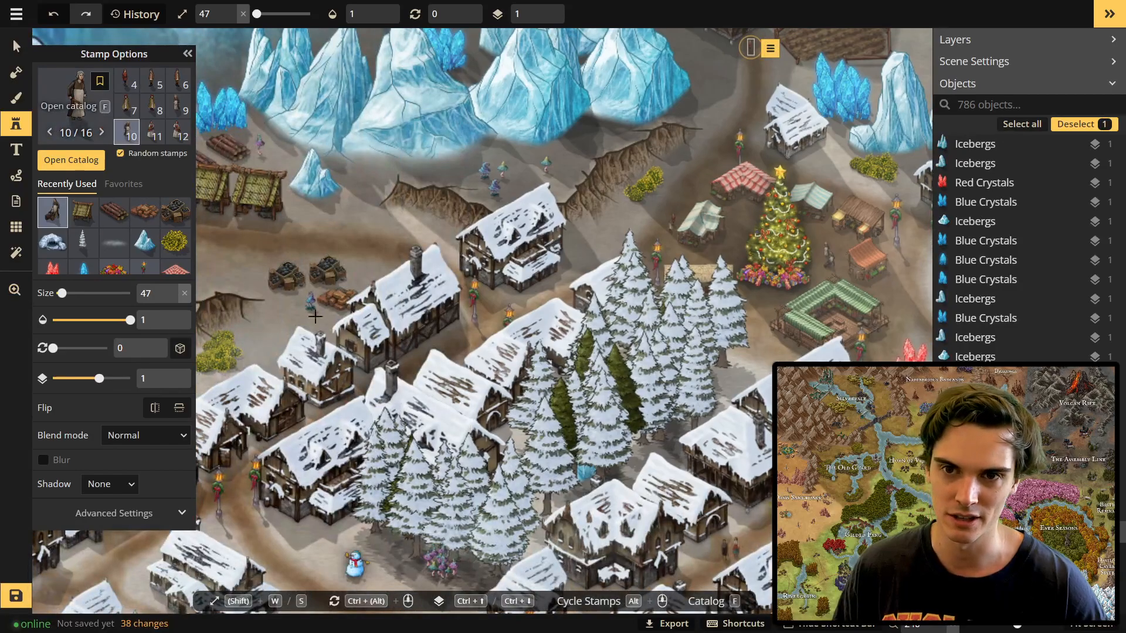
{"action": "key", "text": "f"}
{"action": "scroll", "coordinate": [488, 463], "scroll_direction": "down", "scroll_amount": 15}
{"action": "scroll", "coordinate": [488, 463], "scroll_direction": "down", "scroll_amount": 15}
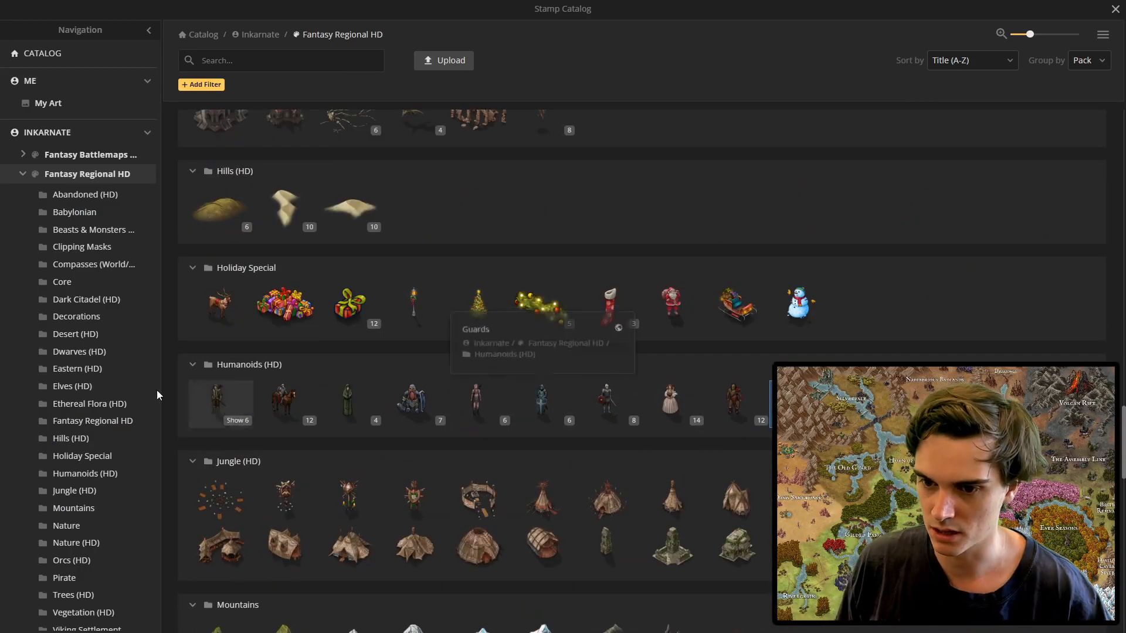
{"action": "left_click", "coordinate": [542, 401]}
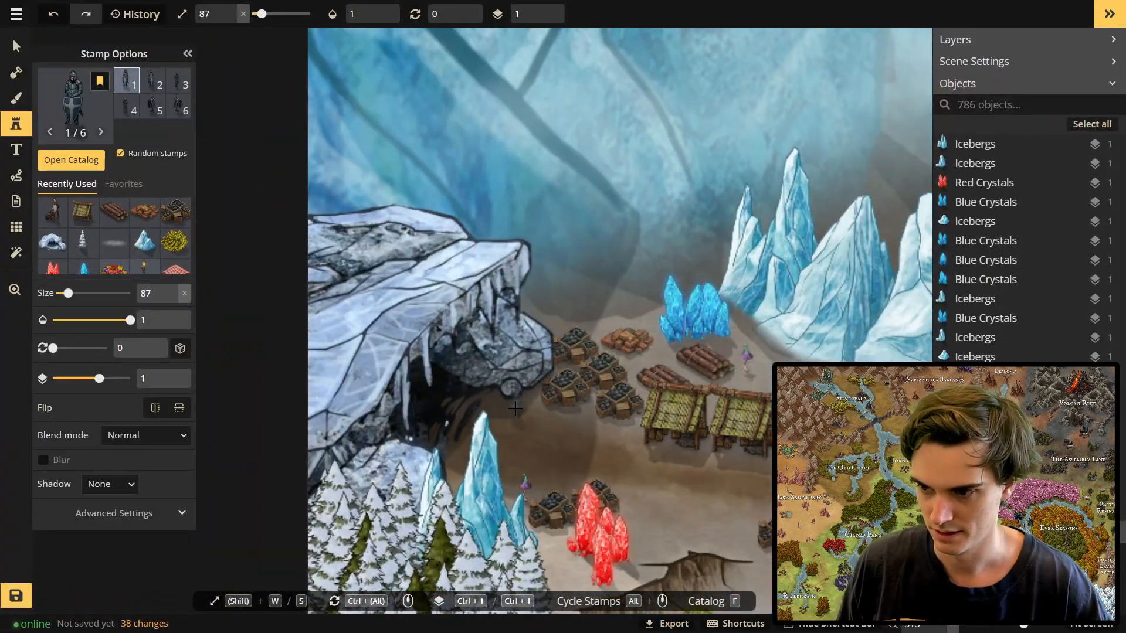
Place Guards at the ice cave mine with a reduced stamp size, raising the layer to 4 and enabling horizontal flip.
{"action": "key", "text": "s"}
{"action": "key", "text": "s"}
{"action": "left_click", "coordinate": [510, 403]}
{"action": "key", "text": "ctrl+Up"}
{"action": "key", "text": "ctrl+Up"}
{"action": "key", "text": "ctrl+Up"}
{"action": "left_click", "coordinate": [458, 465]}
{"action": "left_click", "coordinate": [155, 408]}
Place random Guards at size 64 on layer 4 along the southern and eastern village roads and the road southeast of the market.
{"action": "scroll", "coordinate": [527, 352], "scroll_direction": "down", "scroll_amount": 3}
{"action": "left_click_drag", "start_coordinate": [645, 439], "coordinate": [410, 358]}
{"action": "left_click_drag", "start_coordinate": [587, 528], "coordinate": [516, 118]}
{"action": "key", "text": "s"}
{"action": "key", "text": "s"}
{"action": "key", "text": "s"}
{"action": "left_click", "coordinate": [621, 207]}
{"action": "left_click_drag", "start_coordinate": [666, 317], "coordinate": [666, 187]}
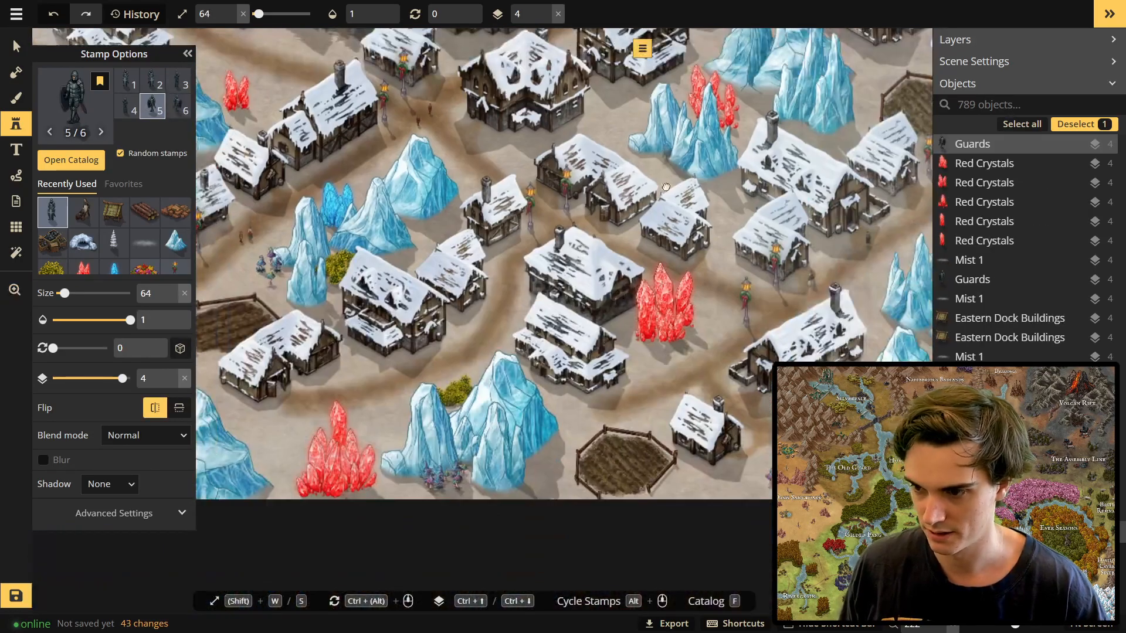
{"action": "left_click", "coordinate": [671, 378]}
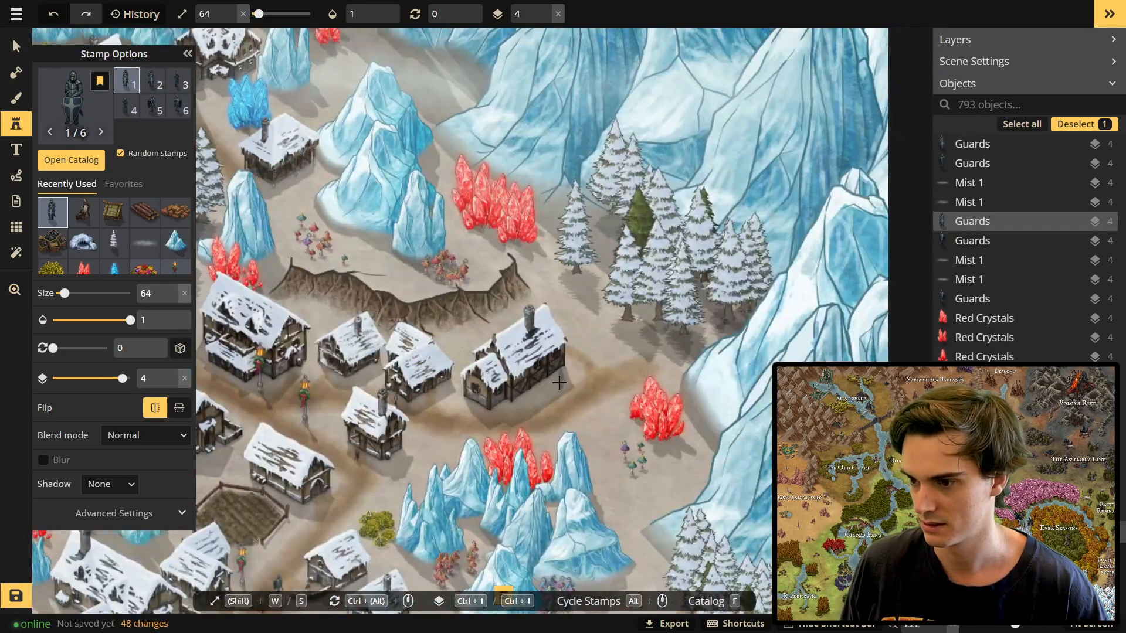
{"action": "left_click", "coordinate": [561, 382]}
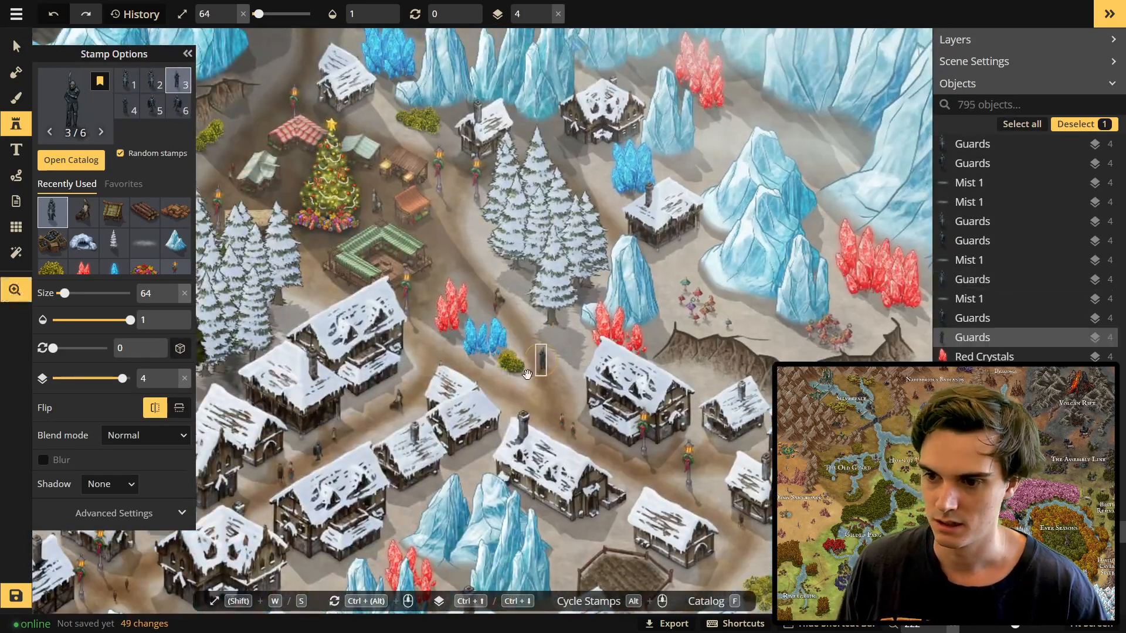
{"action": "scroll", "coordinate": [527, 374], "scroll_direction": "down", "scroll_amount": 3}
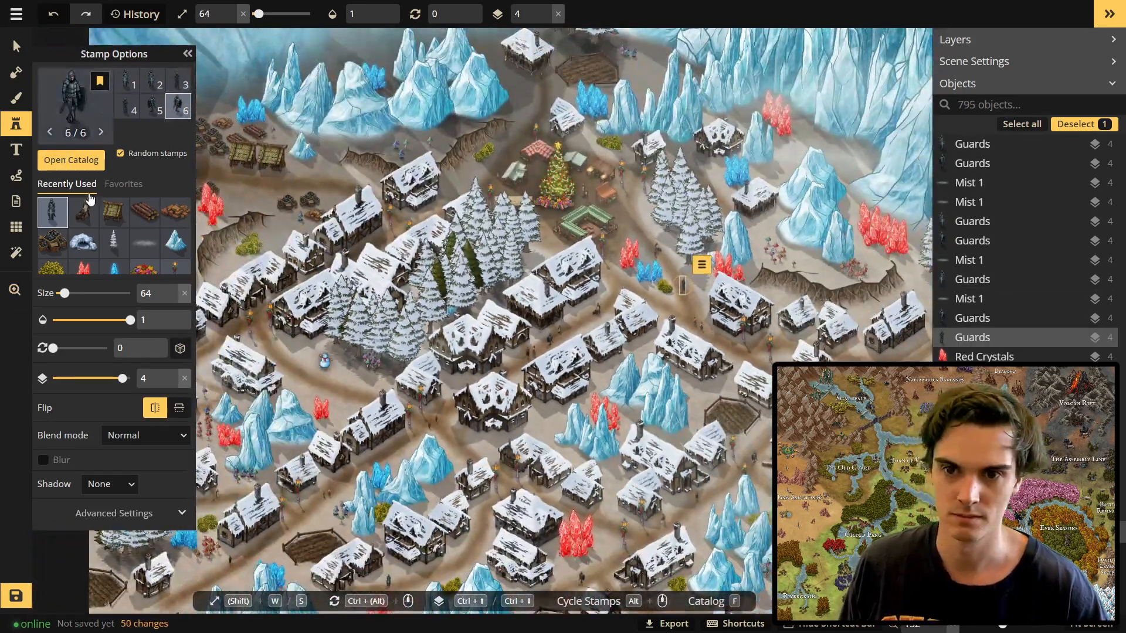
Switch back to the Peasants stamp and place one at size 60 on layer 4 near the map's southern edge.
{"action": "left_click", "coordinate": [82, 212]}
{"action": "scroll", "coordinate": [634, 164], "scroll_direction": "up", "scroll_amount": 5}
{"action": "left_click_drag", "start_coordinate": [634, 469], "coordinate": [550, 38]}
{"action": "left_click_drag", "start_coordinate": [550, 498], "coordinate": [417, 235]}
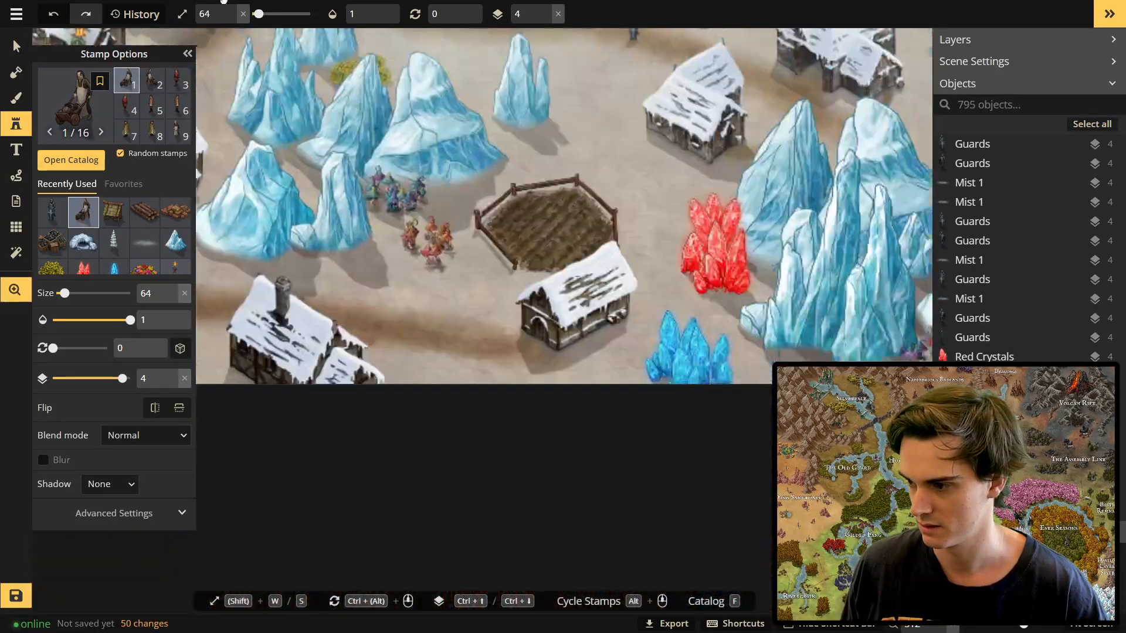
{"action": "scroll", "coordinate": [417, 326], "scroll_direction": "down", "scroll_amount": 2}
{"action": "left_click", "coordinate": [417, 329]}
{"action": "left_click_drag", "start_coordinate": [528, 117], "coordinate": [417, 428]}
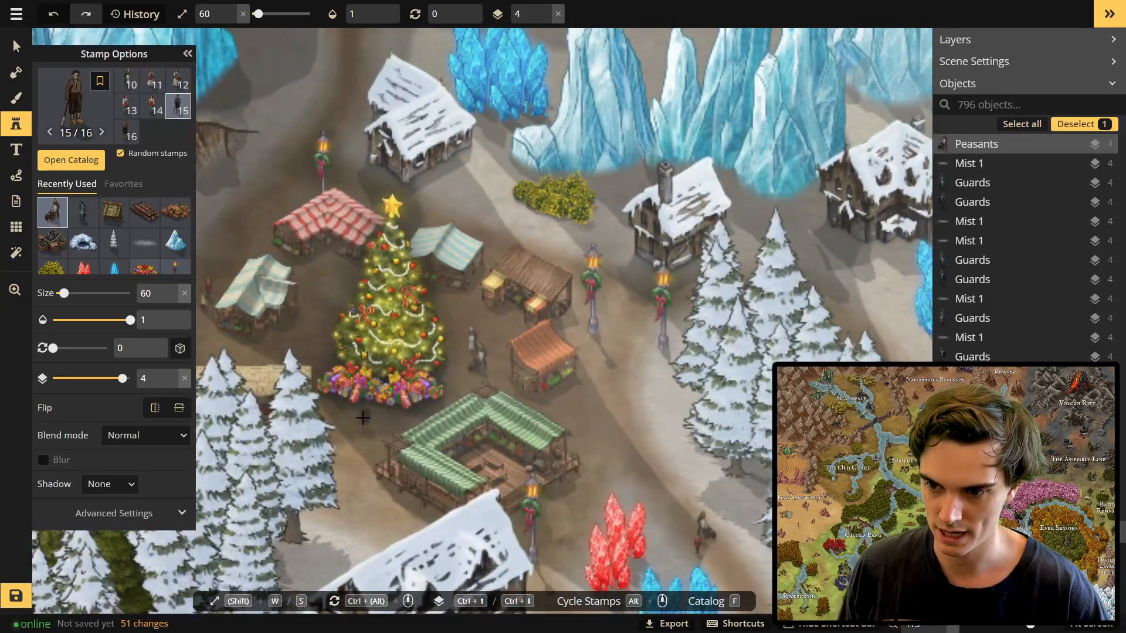
Place random Peasants around the Christmas tree and between the market stalls.
{"action": "left_click", "coordinate": [354, 418]}
{"action": "left_click", "coordinate": [285, 338]}
{"action": "left_click", "coordinate": [316, 283]}
{"action": "left_click", "coordinate": [330, 278]}
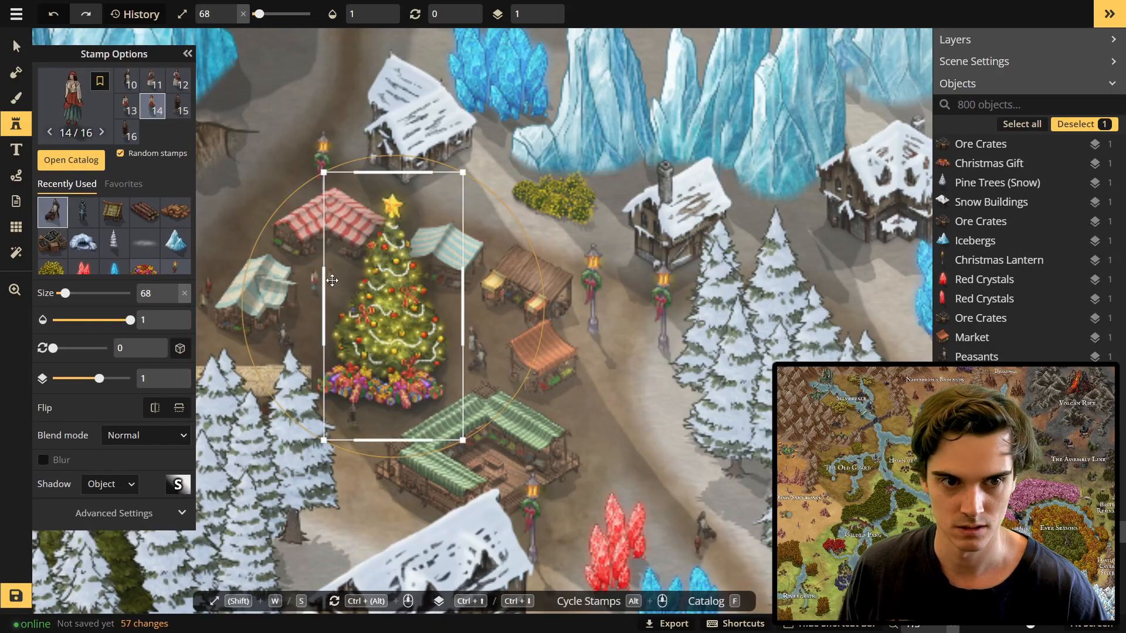
{"action": "scroll", "coordinate": [492, 319], "scroll_direction": "down", "scroll_amount": 6}
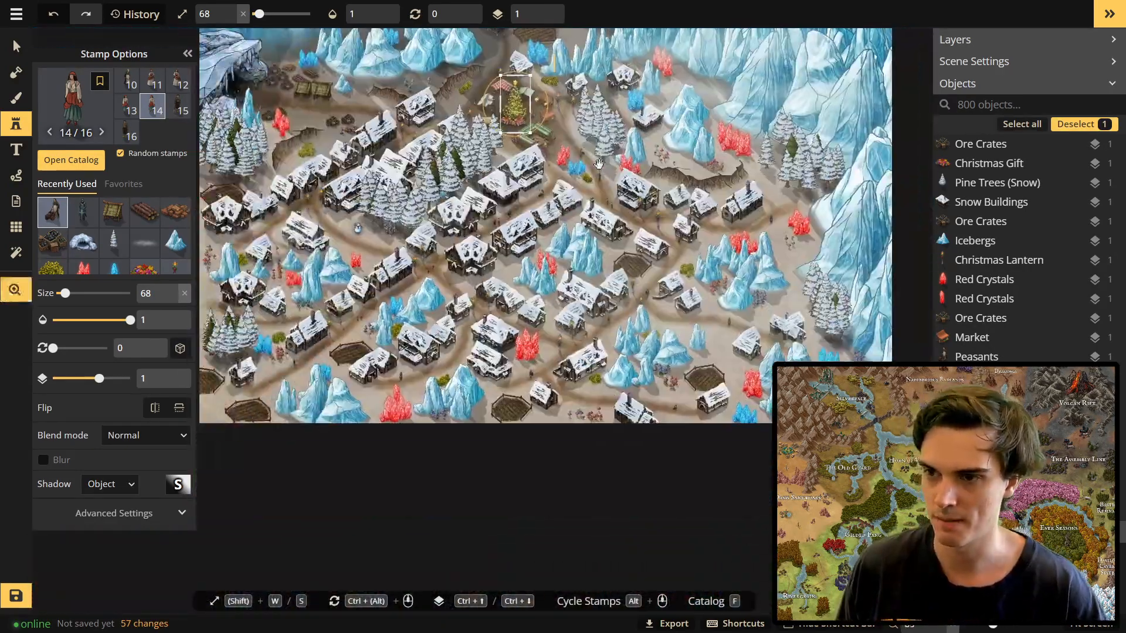
Choose the Elves stamp from the catalog and place Elves on the southern village roads, reducing the size to 48.
{"action": "left_click", "coordinate": [53, 92]}
{"action": "left_click", "coordinate": [495, 404]}
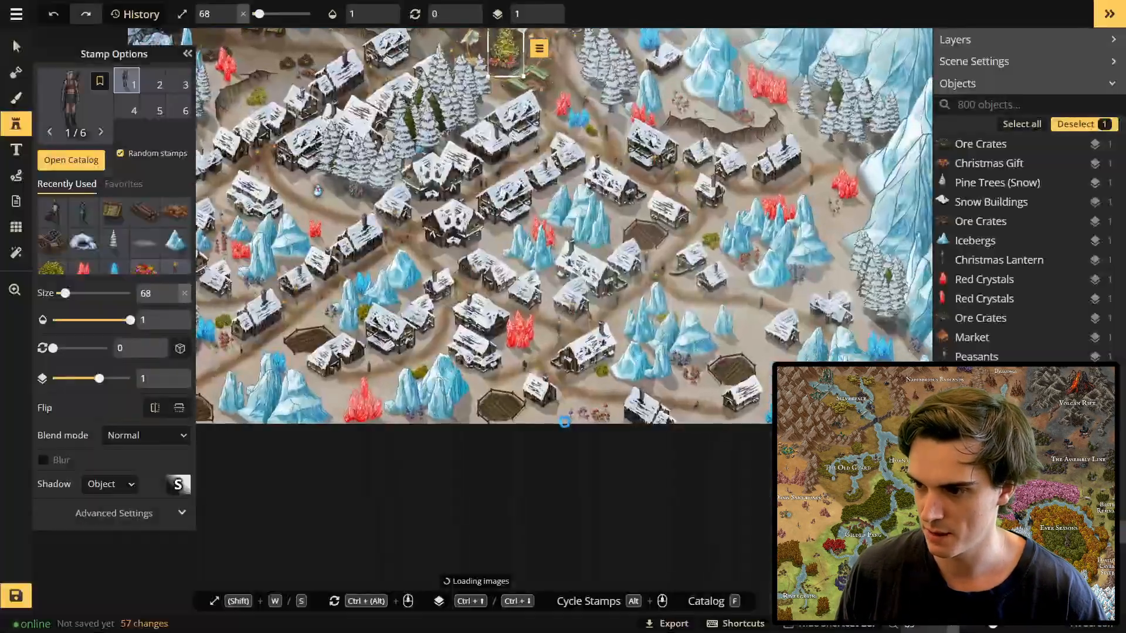
{"action": "scroll", "coordinate": [568, 365], "scroll_direction": "up", "scroll_amount": 5}
{"action": "left_click", "coordinate": [569, 364]}
{"action": "key", "text": "s"}
{"action": "key", "text": "s"}
{"action": "scroll", "coordinate": [439, 314], "scroll_direction": "up", "scroll_amount": 2}
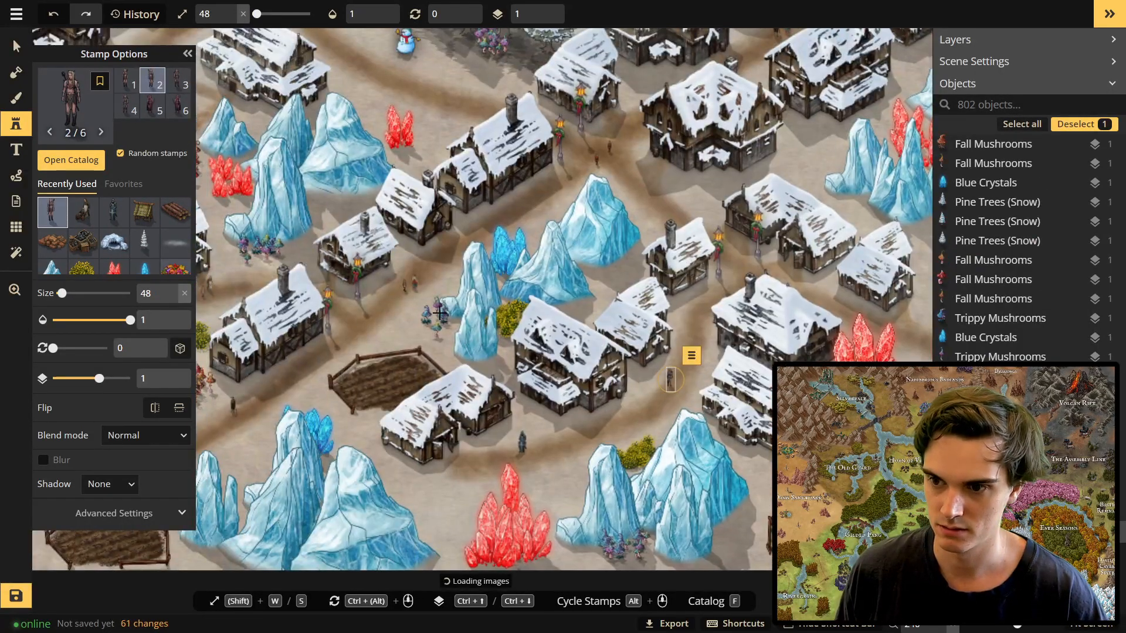
Select the Guards already placed on the village roads and reduce their size to 54.
{"action": "key", "text": "v"}
{"action": "left_click", "coordinate": [520, 444]}
{"action": "left_click_drag", "start_coordinate": [444, 423], "coordinate": [672, 501]}
{"action": "left_click_drag", "start_coordinate": [563, 135], "coordinate": [488, 504]}
{"action": "left_click_drag", "start_coordinate": [762, 293], "coordinate": [194, 394]}
{"action": "left_click_drag", "start_coordinate": [662, 482], "coordinate": [573, 222]}
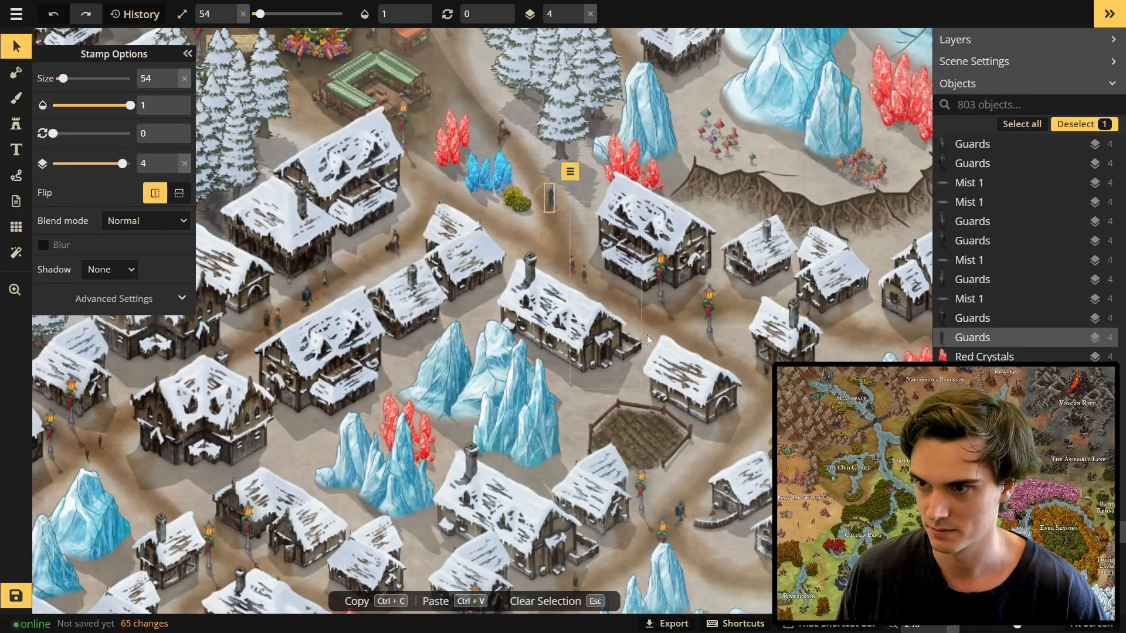
{"action": "left_click", "coordinate": [679, 514]}
{"action": "left_click_drag", "start_coordinate": [679, 514], "coordinate": [502, 265]}
Place random Elves at size 44 on layer 4 along the village roads.
{"action": "left_click", "coordinate": [22, 125]}
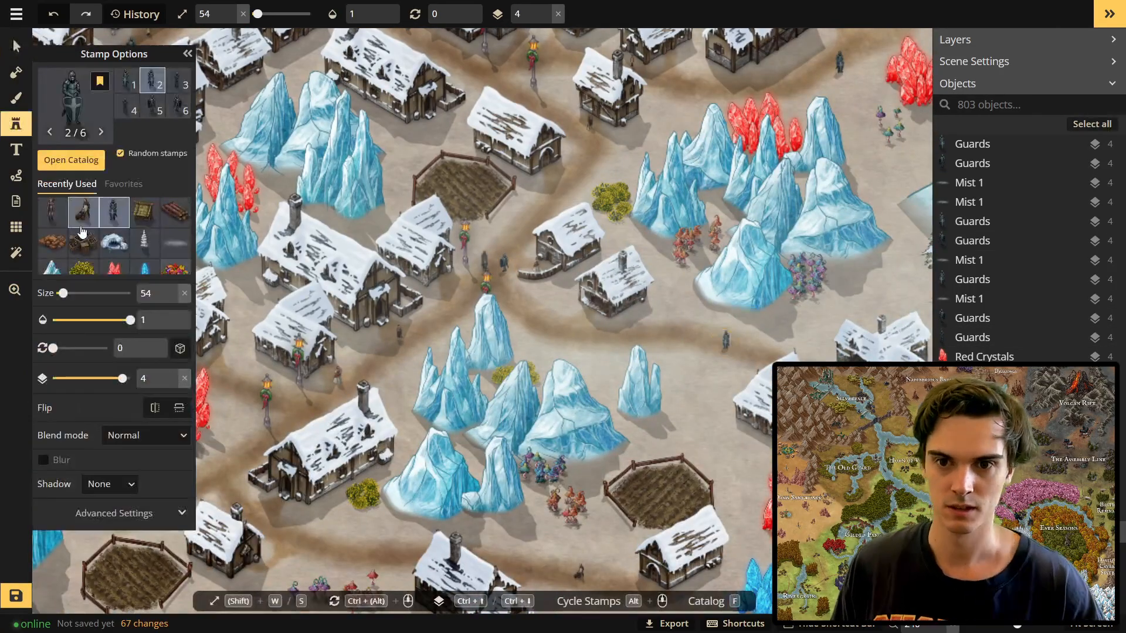
{"action": "scroll", "coordinate": [627, 336], "scroll_direction": "down", "scroll_amount": 1}
{"action": "left_click", "coordinate": [647, 329]}
{"action": "left_click_drag", "start_coordinate": [423, 181], "coordinate": [740, 184]}
{"action": "left_click", "coordinate": [448, 290]}
{"action": "left_click_drag", "start_coordinate": [448, 289], "coordinate": [224, 529]}
{"action": "left_click_drag", "start_coordinate": [729, 450], "coordinate": [693, 289]}
{"action": "left_click", "coordinate": [410, 301]}
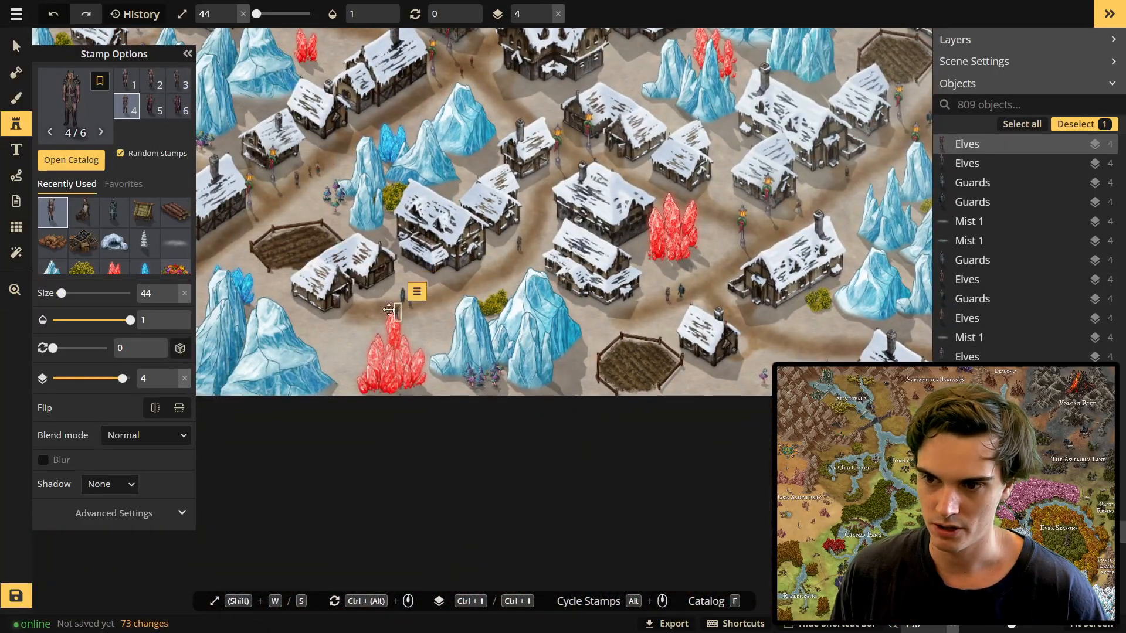
Choose the Clergy stamp from the catalog and place Clergy at size 44 on the southern and central village roads.
{"action": "left_click", "coordinate": [56, 87]}
{"action": "left_click", "coordinate": [354, 397]}
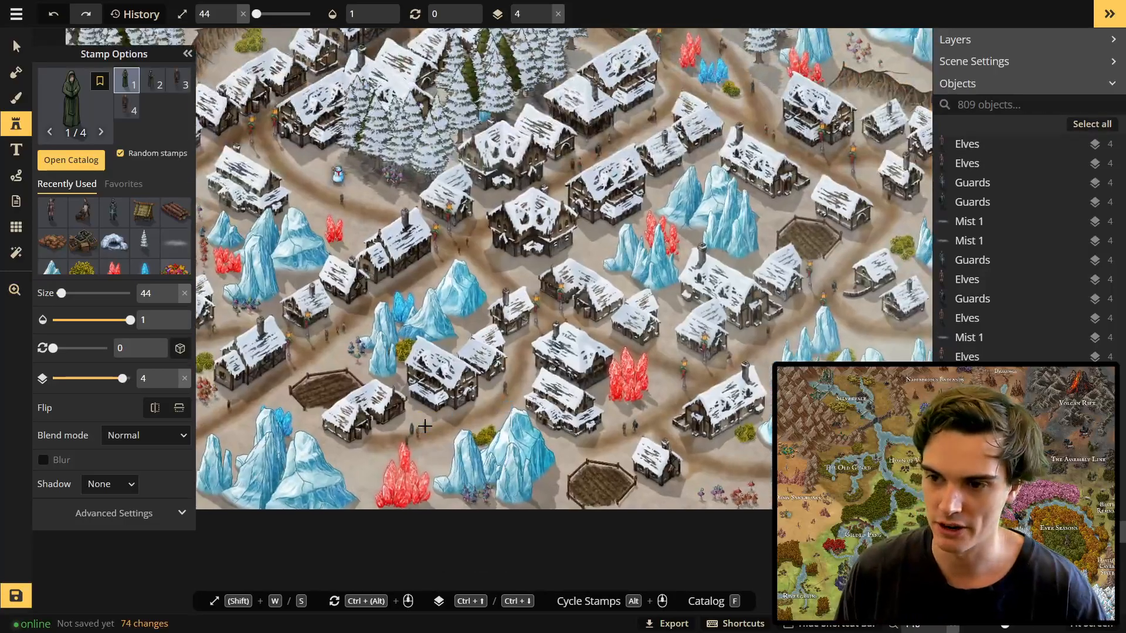
{"action": "scroll", "coordinate": [455, 405], "scroll_direction": "up", "scroll_amount": 4}
{"action": "left_click", "coordinate": [409, 450]}
{"action": "left_click_drag", "start_coordinate": [328, 71], "coordinate": [502, 411]}
{"action": "left_click", "coordinate": [502, 377]}
{"action": "left_click_drag", "start_coordinate": [502, 235], "coordinate": [346, 519]}
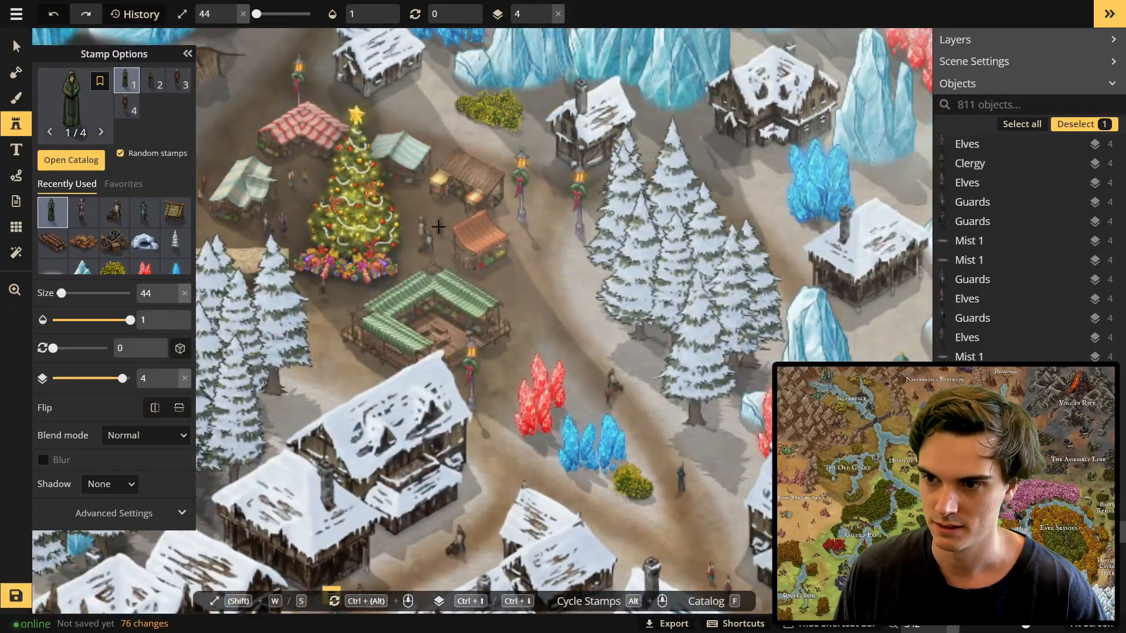
Place more random Clergy at size 44 beside the market stalls and on the eastern village roads.
{"action": "left_click", "coordinate": [454, 258]}
{"action": "left_click_drag", "start_coordinate": [705, 461], "coordinate": [540, 221]}
{"action": "left_click", "coordinate": [486, 197]}
{"action": "left_click_drag", "start_coordinate": [456, 185], "coordinate": [405, 108]}
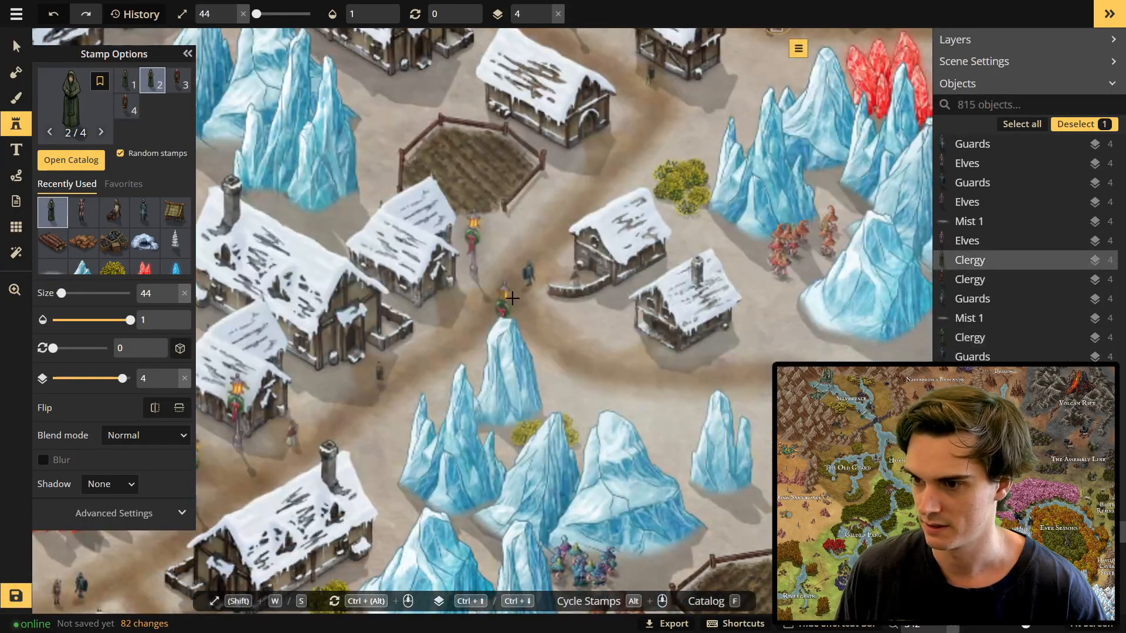
{"action": "left_click", "coordinate": [536, 264]}
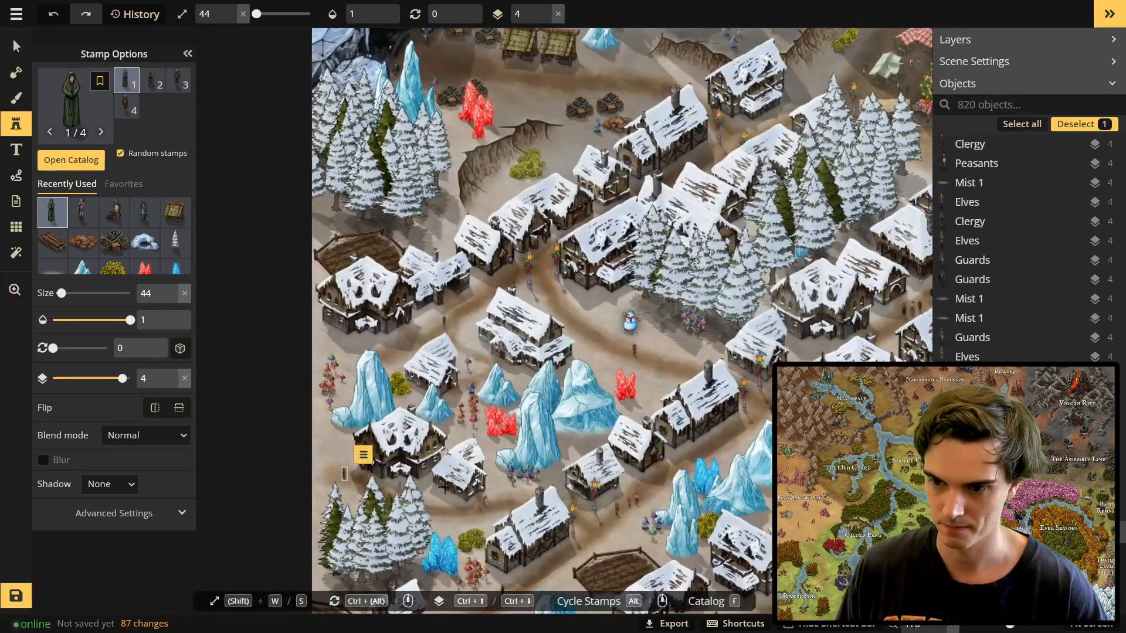
Paint the brown dirt texture on the foreground in front of the house northeast of the market, enlarging the brush to size 7.
{"action": "key", "text": "b"}
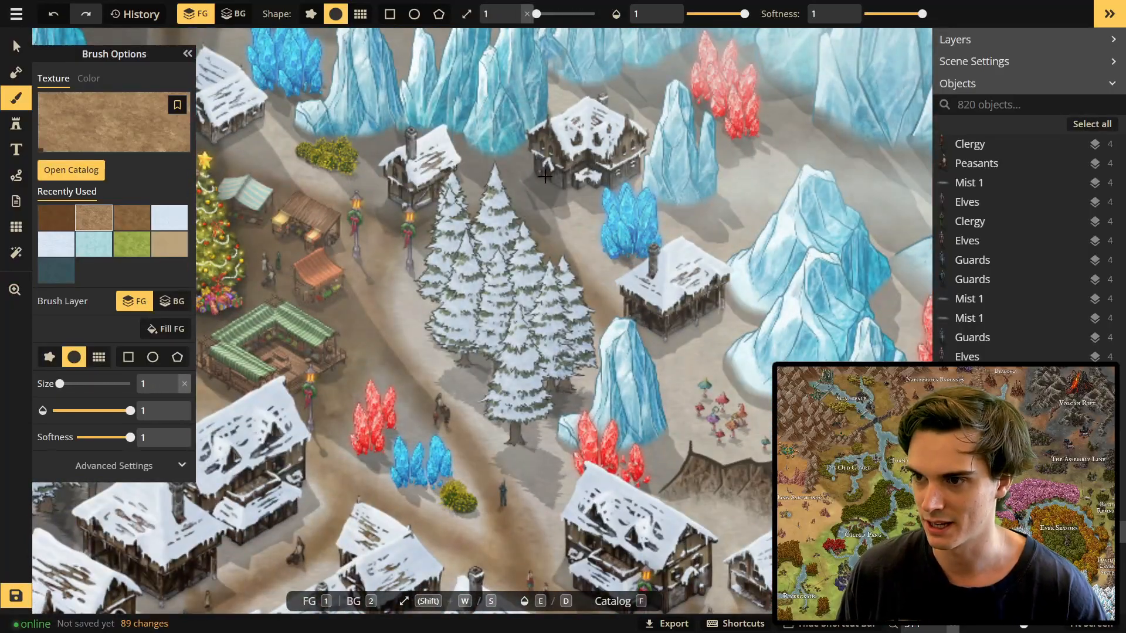
{"action": "key", "text": "w"}
{"action": "key", "text": "w"}
{"action": "key", "text": "w"}
{"action": "key", "text": "w"}
{"action": "key", "text": "w"}
{"action": "left_click", "coordinate": [544, 184]}
{"action": "key", "text": "w"}
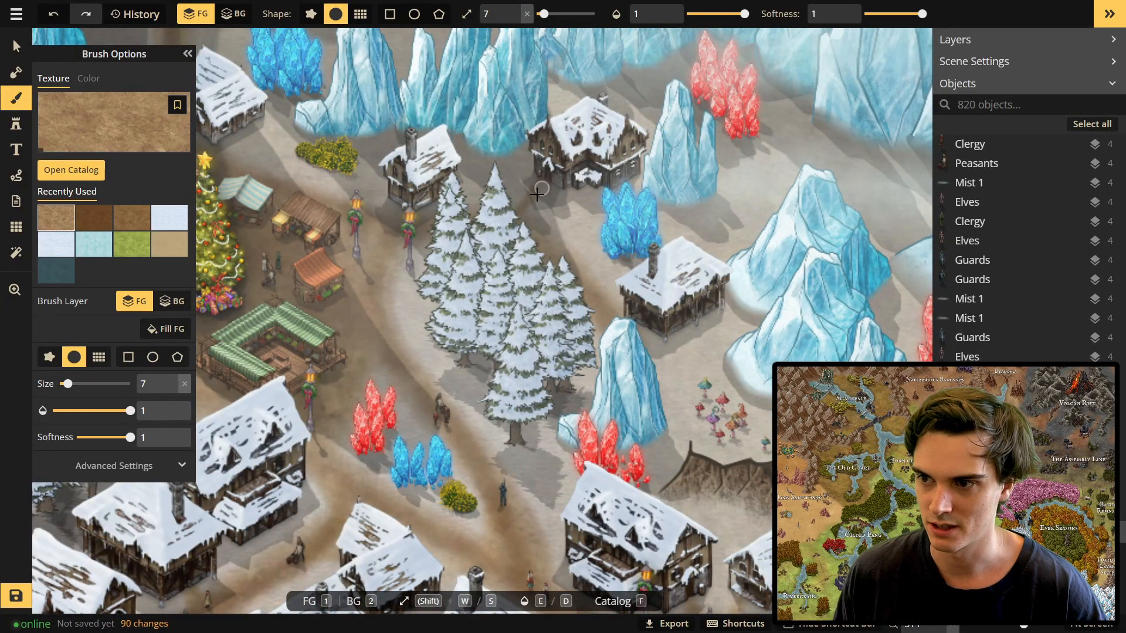